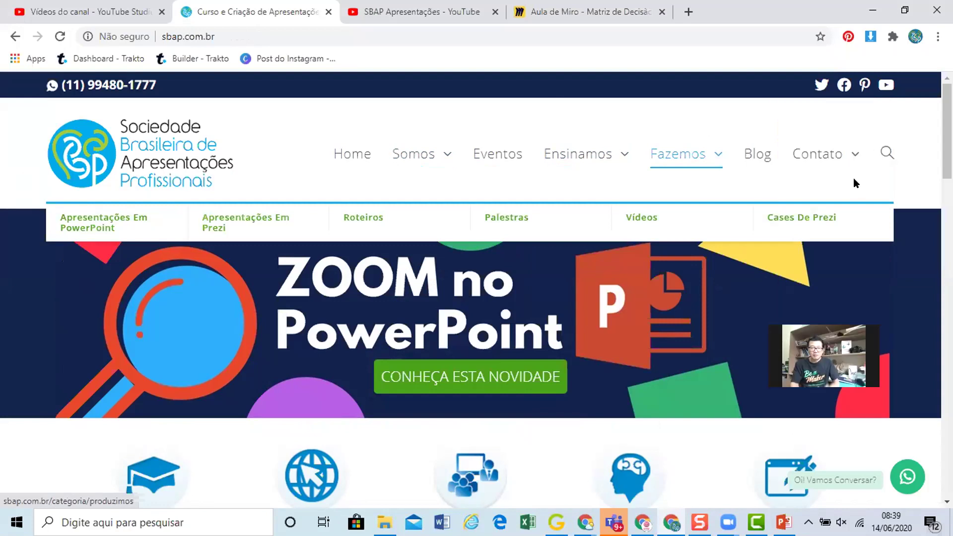
Switch to the SBAP Apresentações YouTube tab and scroll down its Vídeos list of uploads.
scroll(855, 179, "down", 6)
scroll(854, 178, "down", 3)
scroll(855, 178, "up", 10)
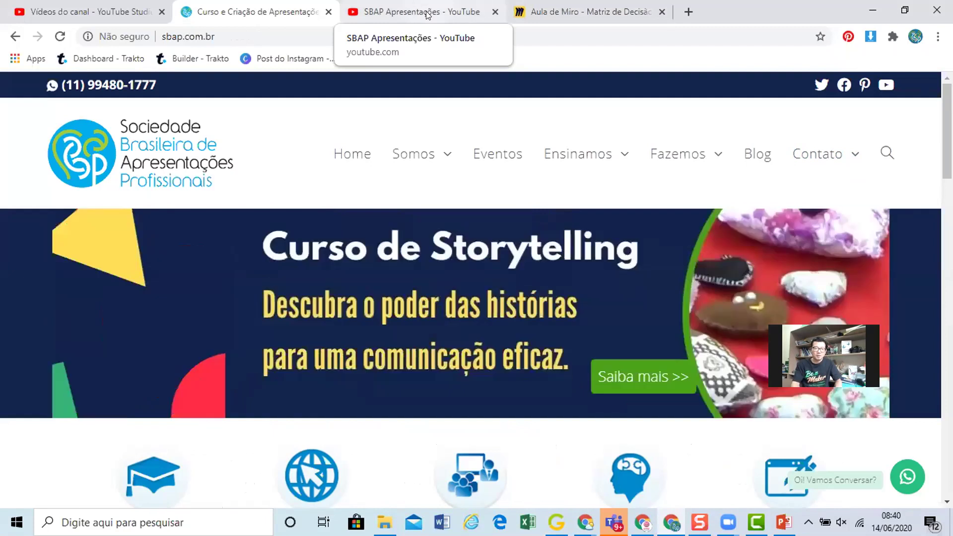
left_click(426, 14)
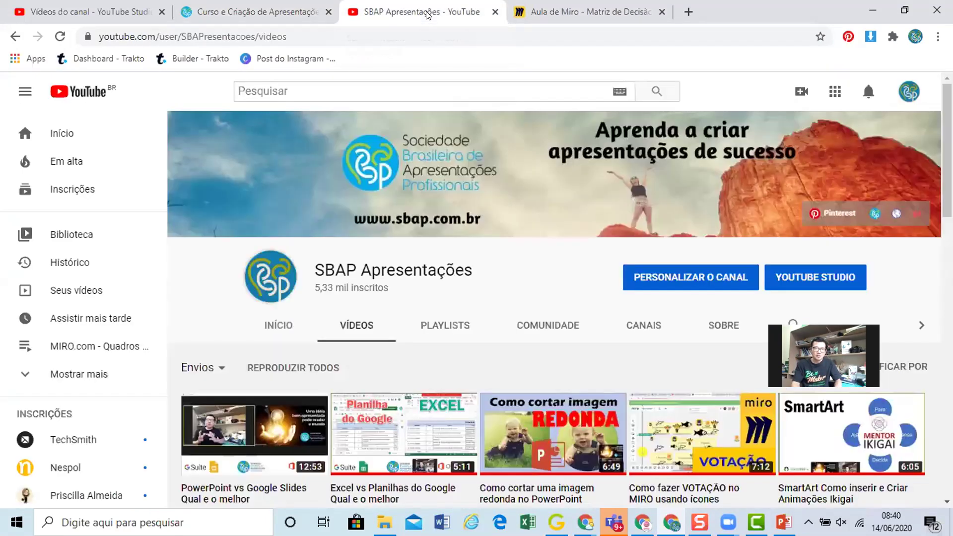
mouse_move(732, 231)
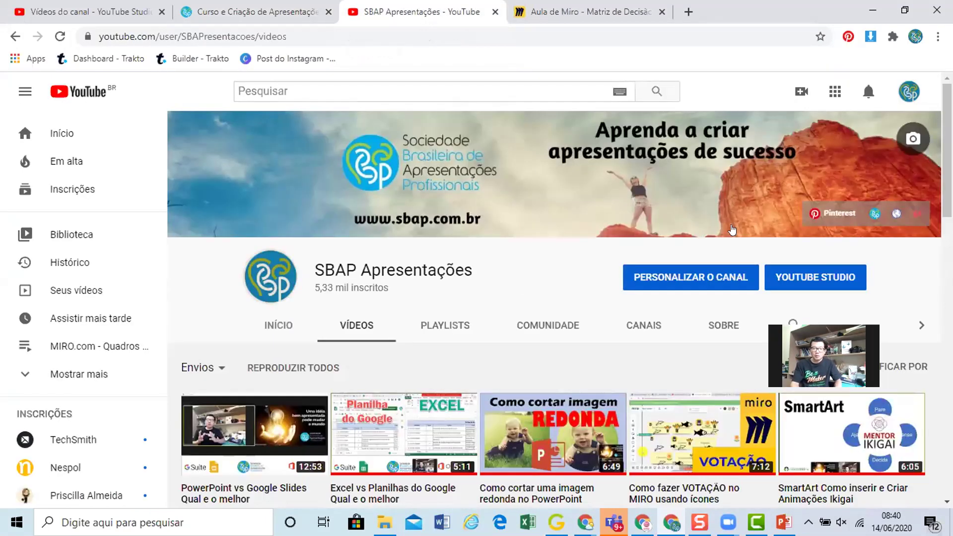
scroll(732, 230, "down", 1)
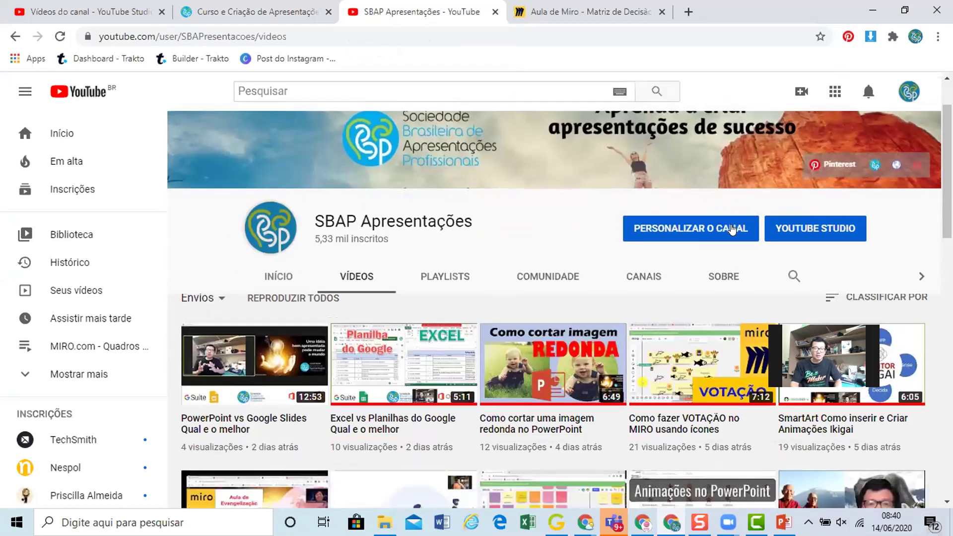
scroll(732, 229, "down", 1)
scroll(732, 229, "down", 2)
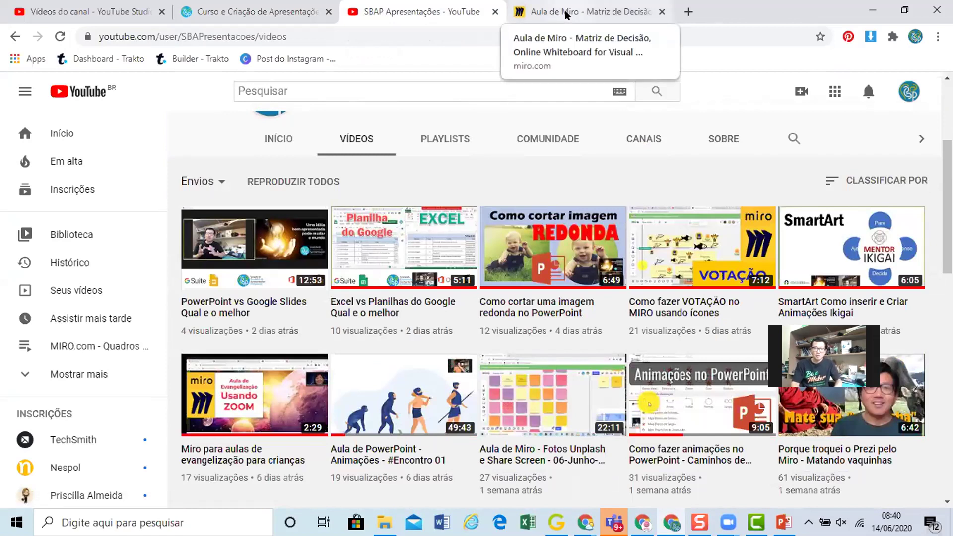
Zoom out over the Miro Matriz de Decisão board, then back onto the Aula de Miro frame, and bring PowerPoint forward.
left_click(566, 14)
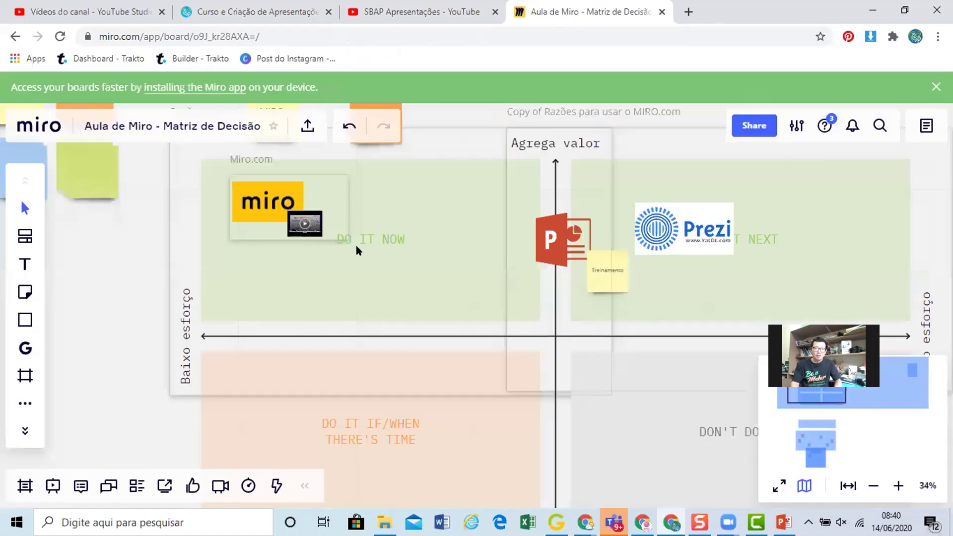
scroll(220, 212, "down", 3)
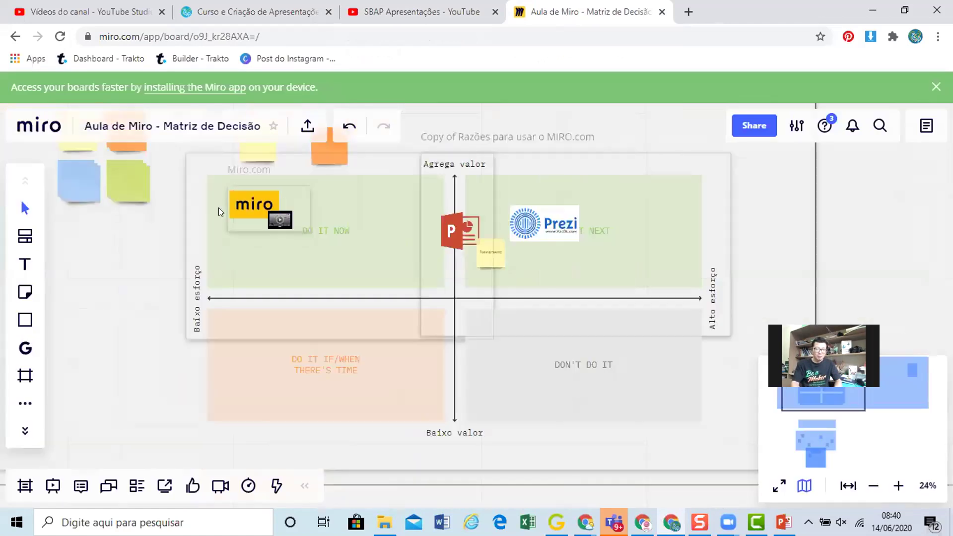
scroll(221, 212, "down", 3)
scroll(221, 212, "down", 1)
scroll(220, 212, "down", 2)
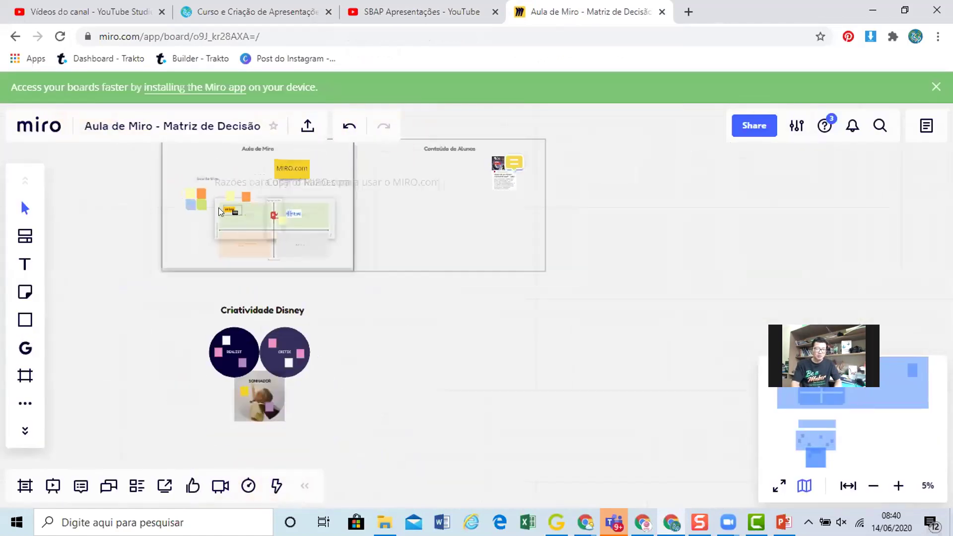
scroll(220, 212, "up", 2)
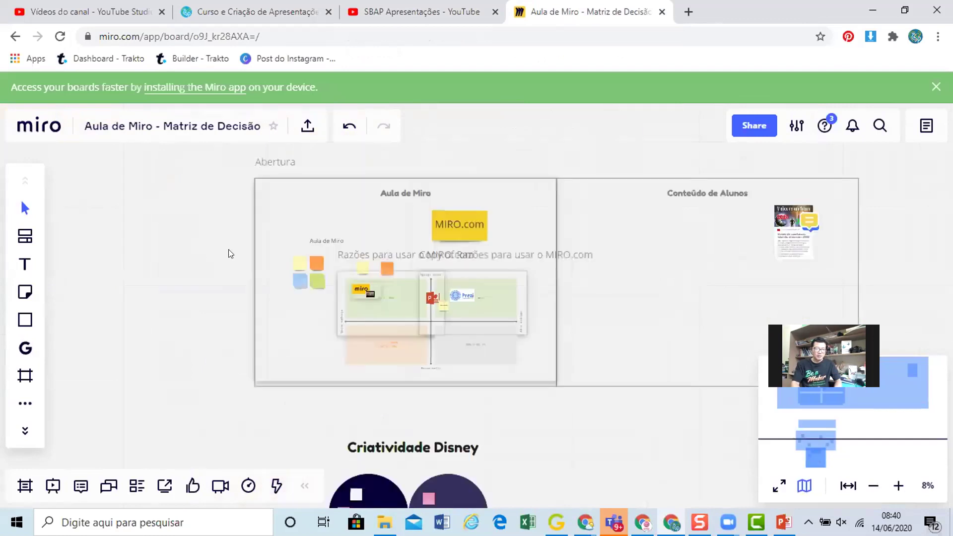
scroll(230, 253, "up", 3)
scroll(230, 253, "up", 3)
scroll(645, 409, "up", 3)
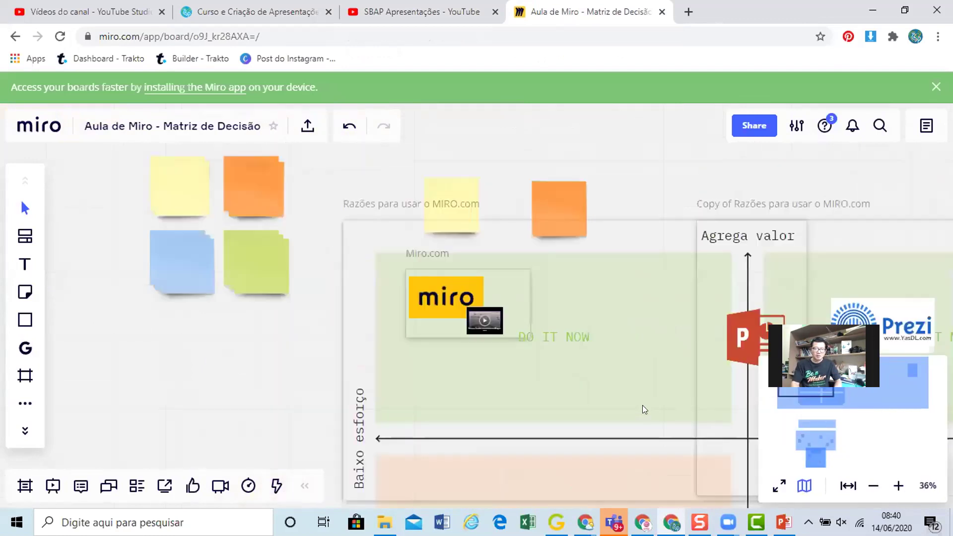
scroll(644, 409, "up", 1)
scroll(644, 409, "up", 3)
scroll(643, 407, "down", 3)
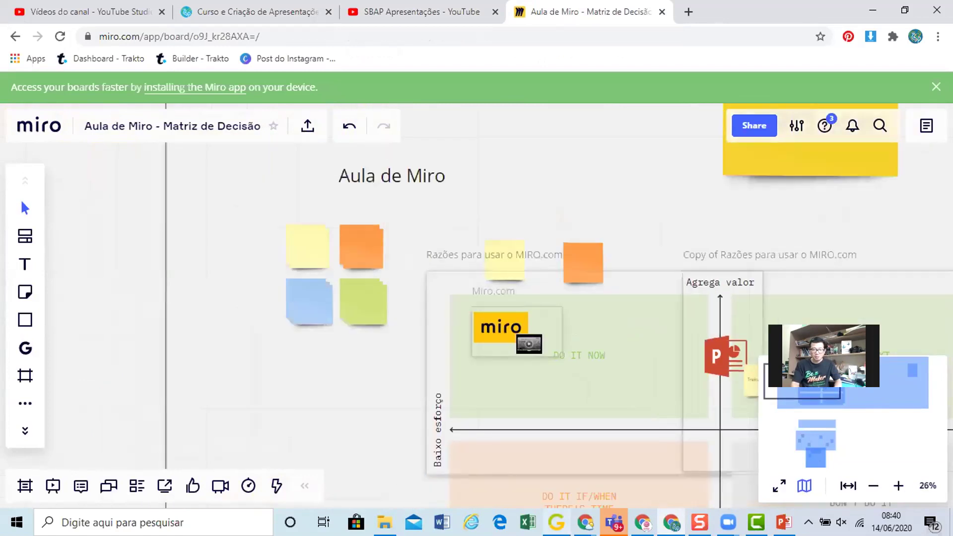
mouse_move(783, 523)
left_click(772, 507)
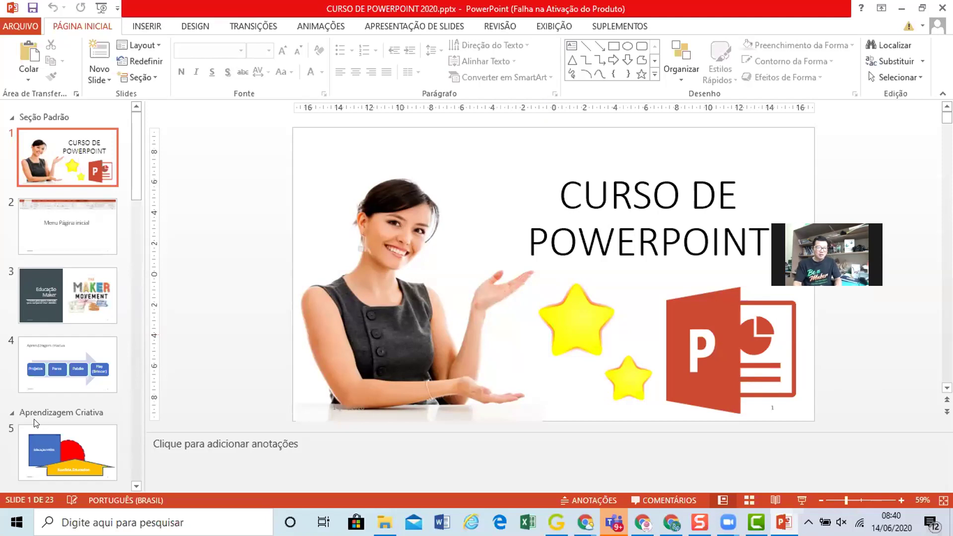
Scroll the CURSO DE POWERPOINT 2020 thumbnails past 'Como cortar imagem REDONDA' and 'Menu Inserir'.
scroll(34, 422, "down", 1)
scroll(34, 419, "down", 3)
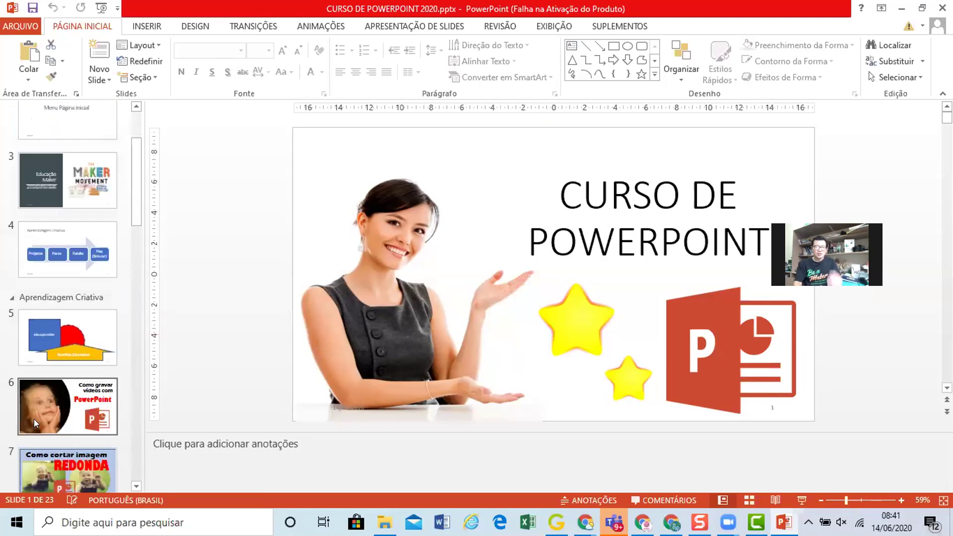
scroll(34, 419, "down", 2)
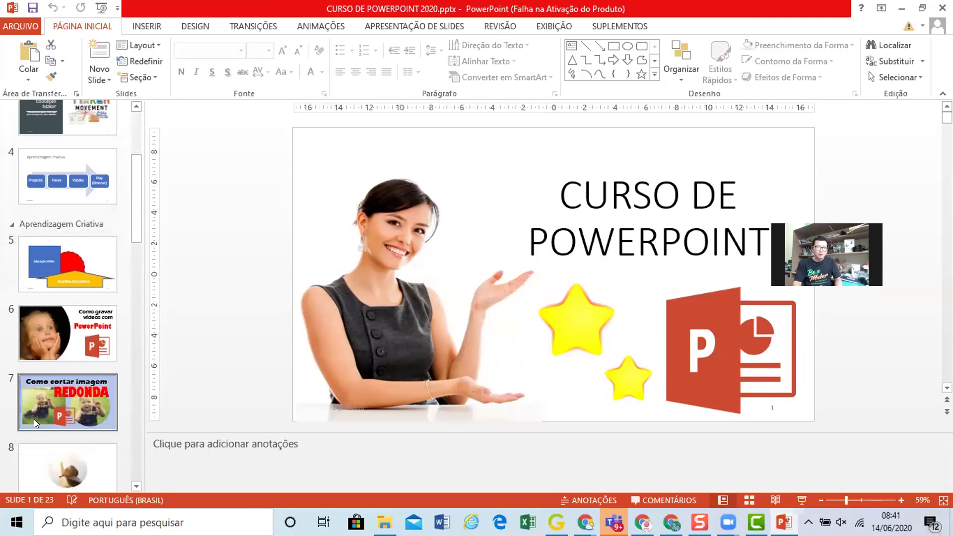
scroll(34, 419, "down", 3)
scroll(34, 419, "down", 3)
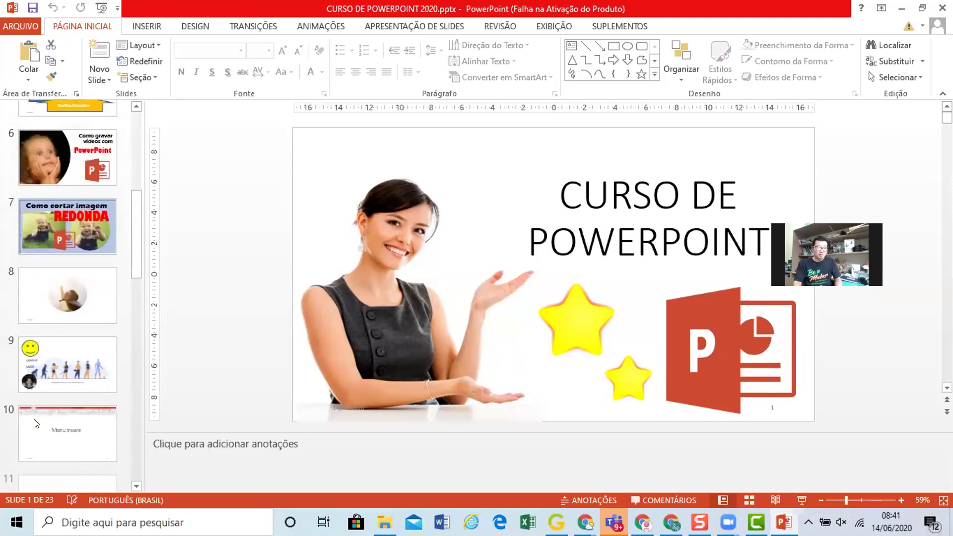
scroll(36, 423, "down", 2)
scroll(36, 423, "down", 1)
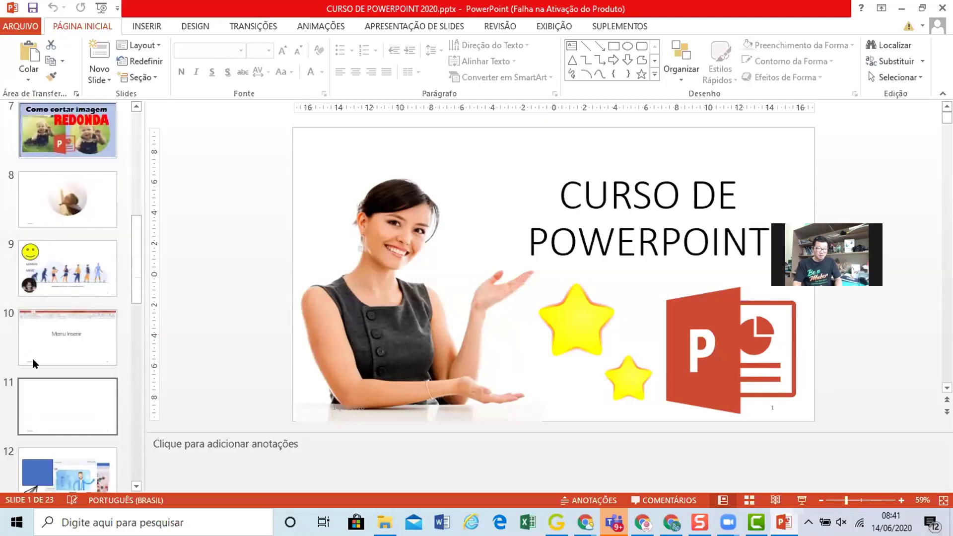
scroll(34, 363, "down", 1)
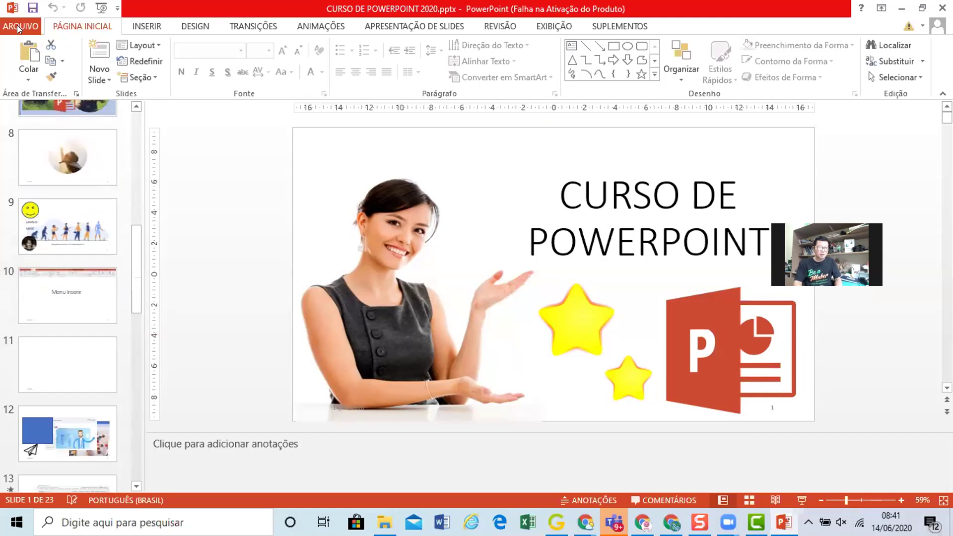
Open 'O que é IKIGAI.pptx' from the recent presentations and go to slide 7's course links.
left_click(19, 28)
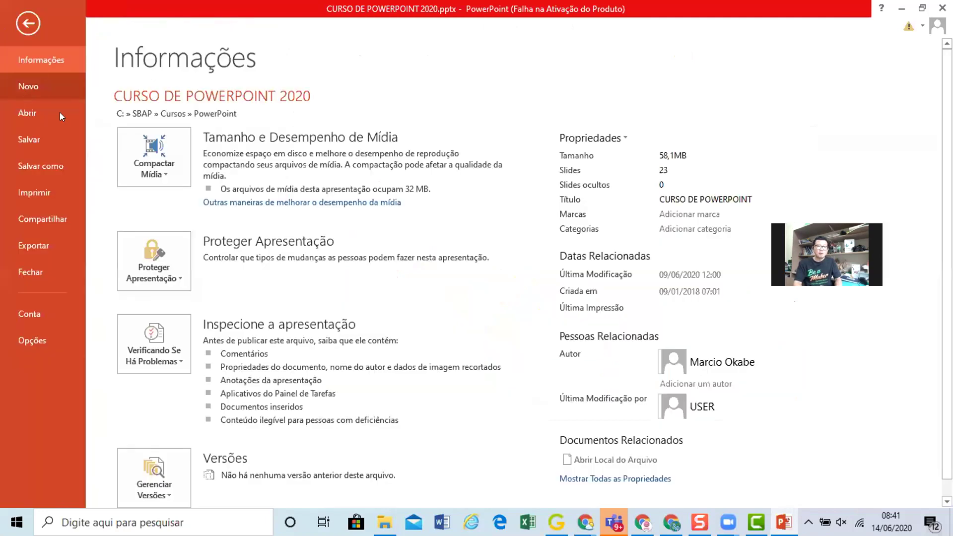
left_click(59, 112)
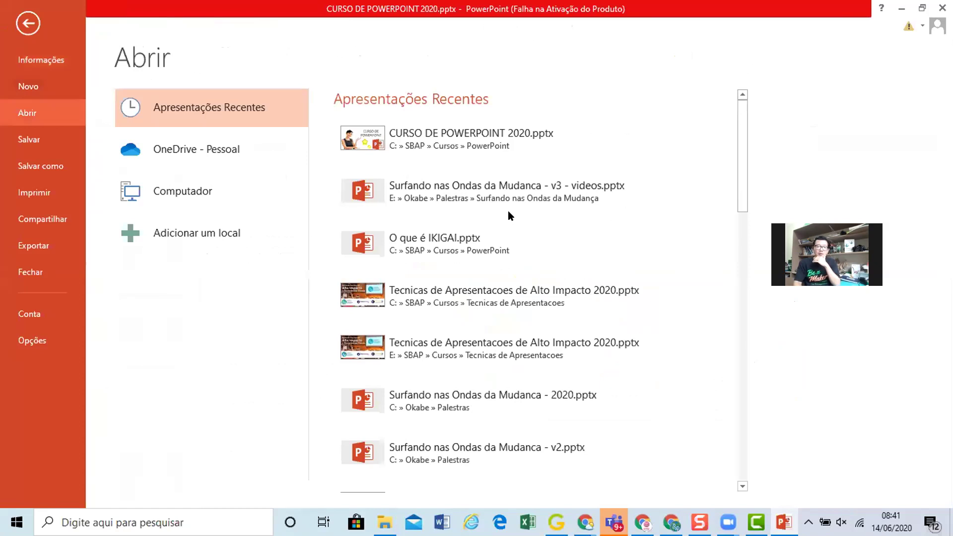
left_click(520, 239)
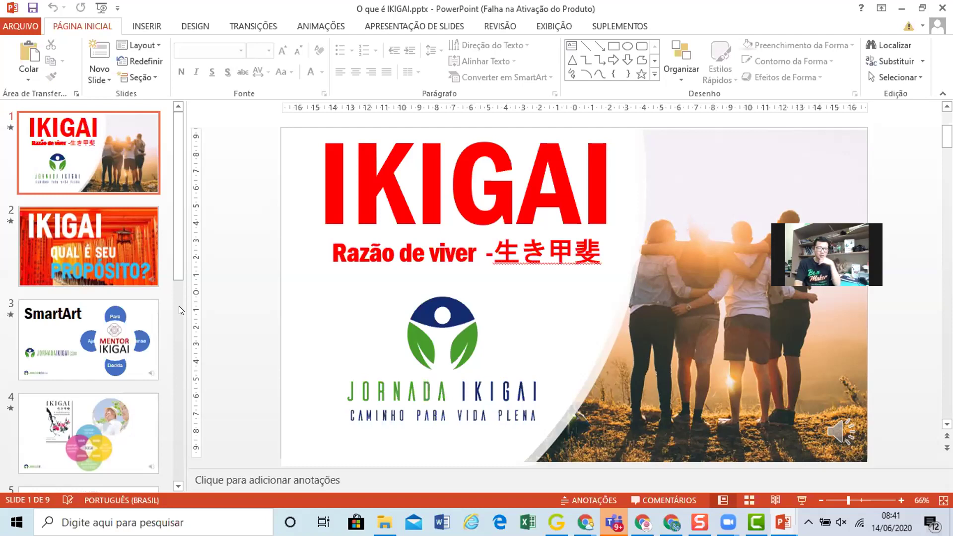
left_click(179, 307)
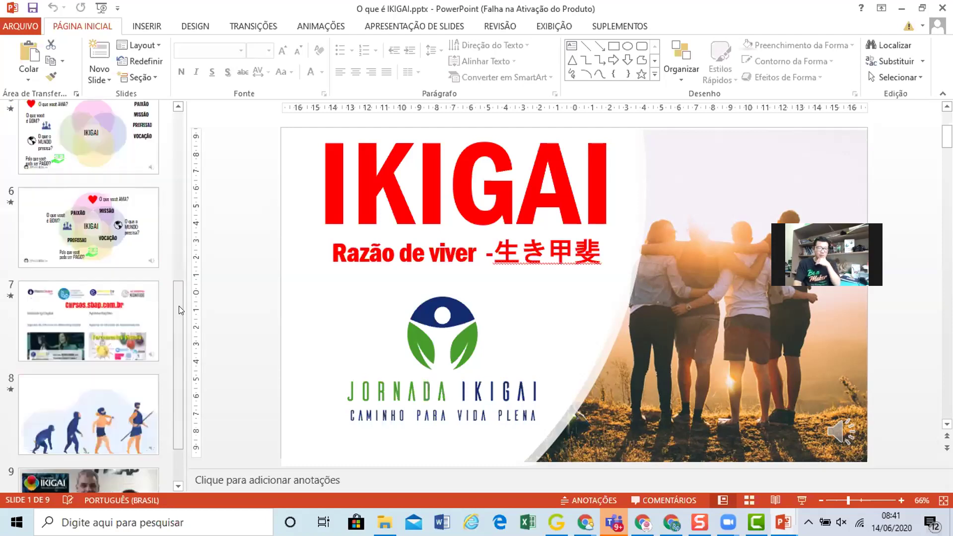
left_click(115, 318)
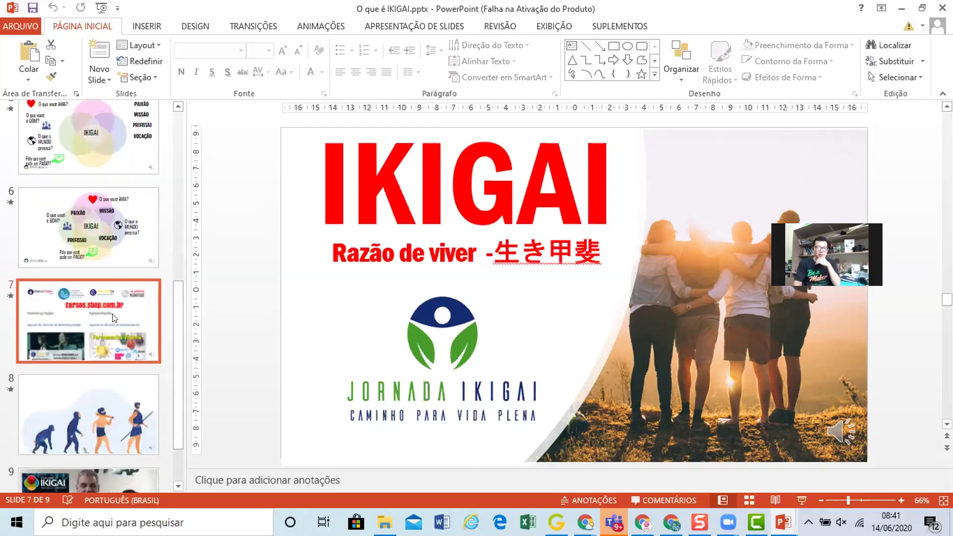
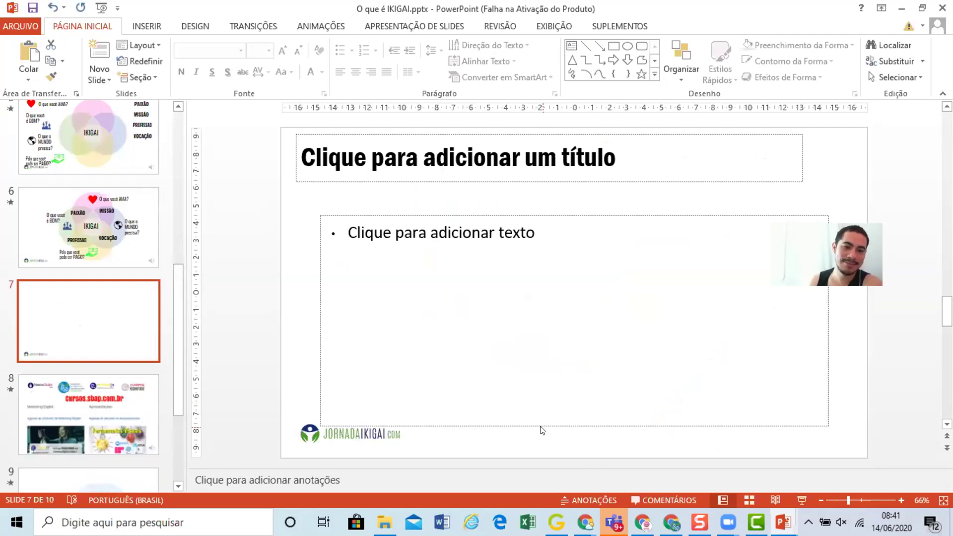
Switch from PowerPoint to the Chrome window showing the Miro board 'Aula de Miro - Matriz de Decisão'.
key("alt+Tab")
key("alt+Tab")
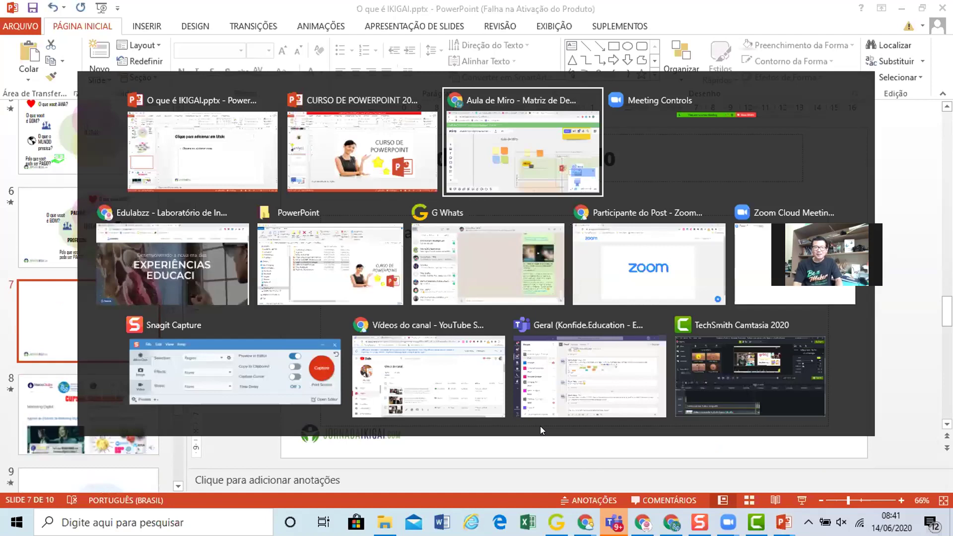
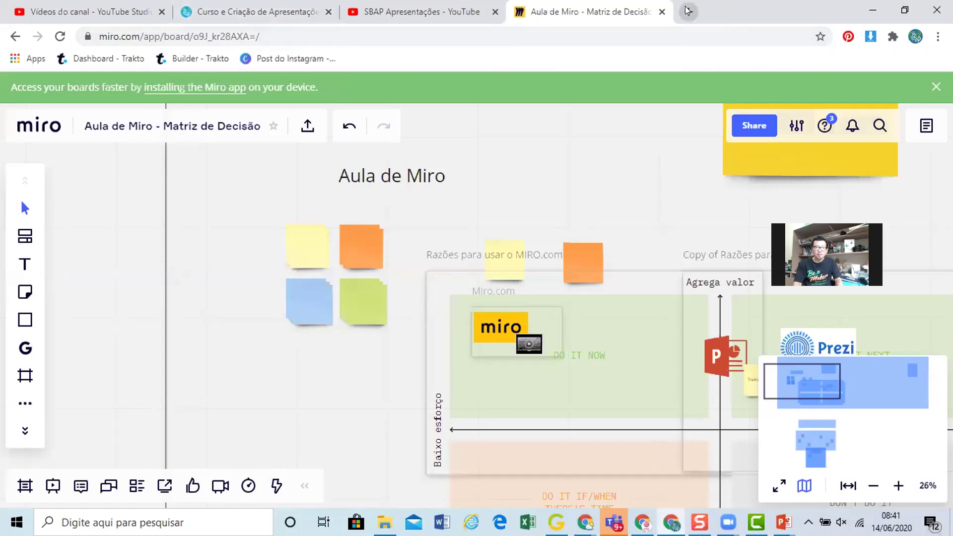
In a new tab, search Google for 'konfide education' and open the Konfide.Education site.
key("ctrl+t")
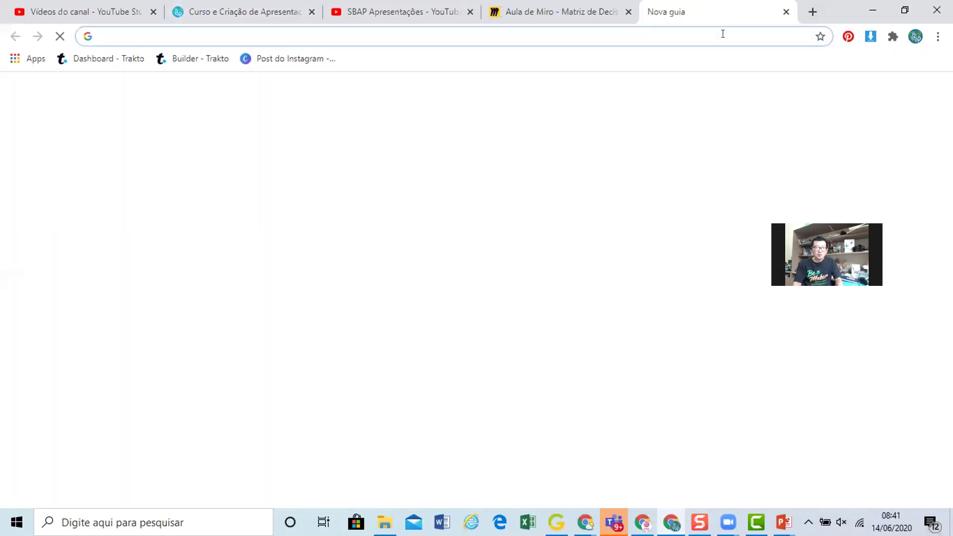
type("konf")
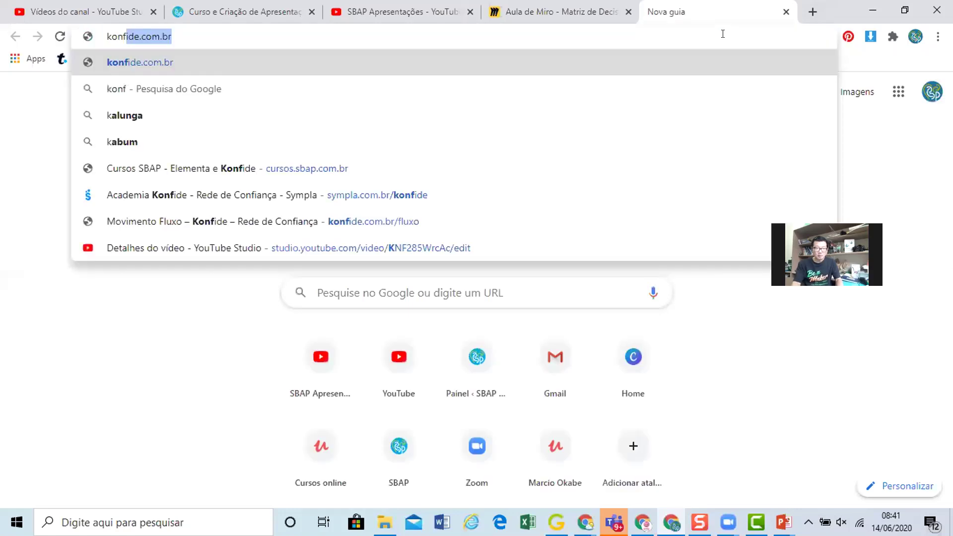
key("BackSpace")
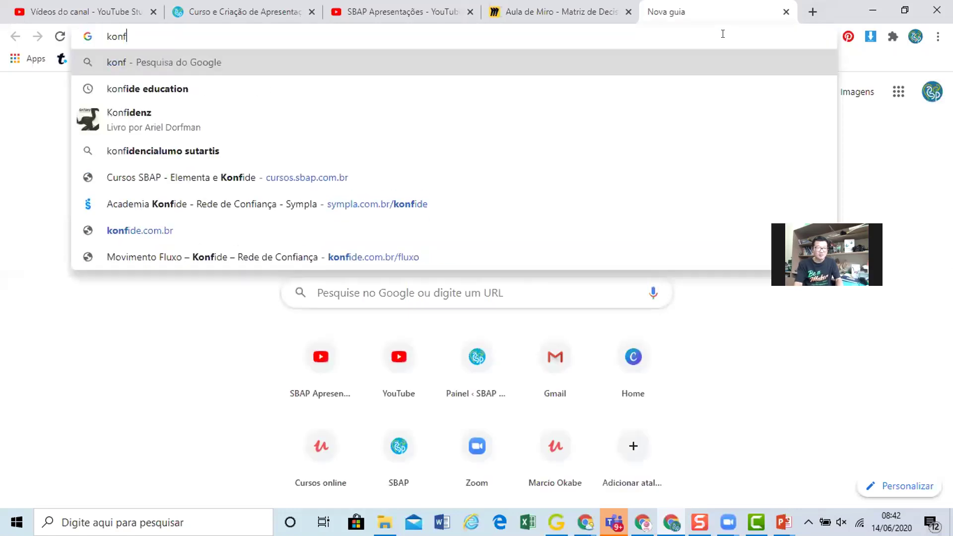
type("ide.")
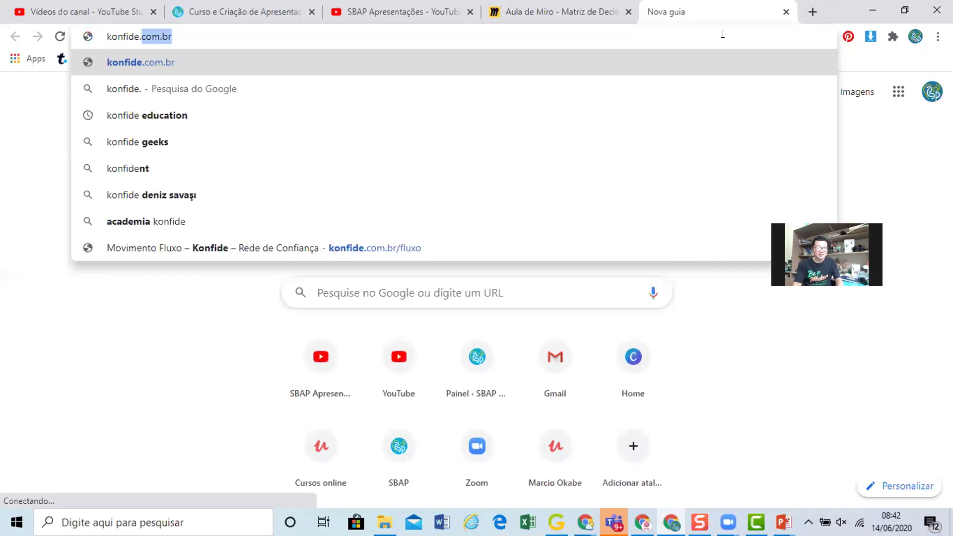
type("e")
left_click(387, 89)
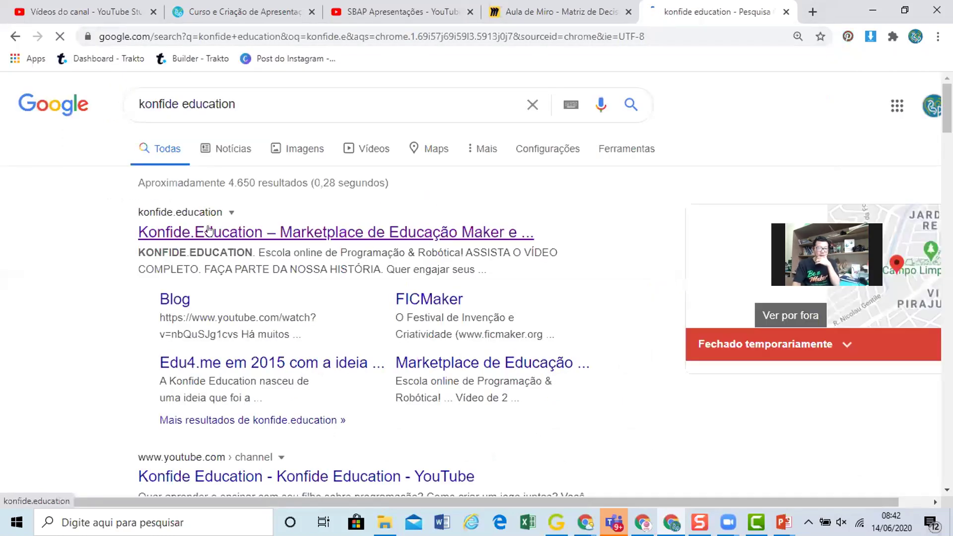
left_click(208, 230)
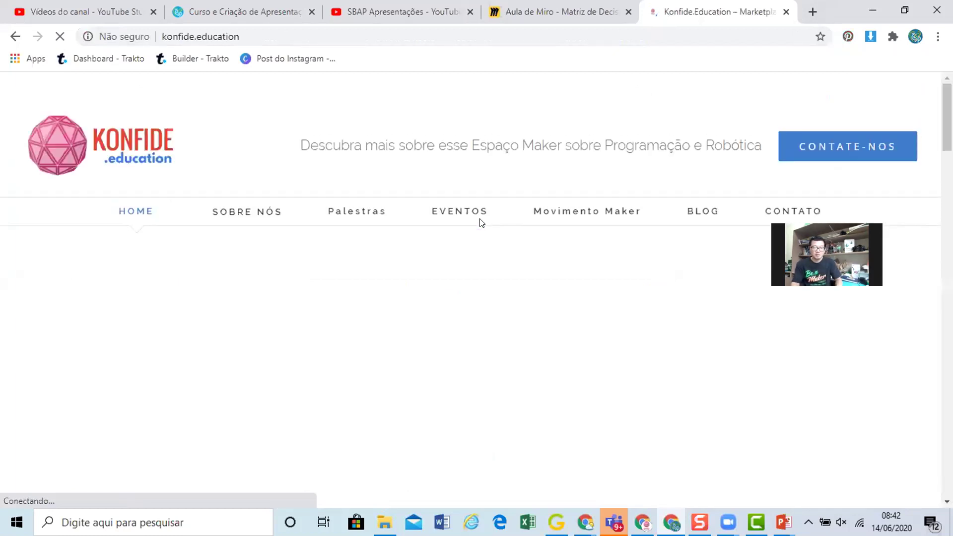
mouse_move(459, 211)
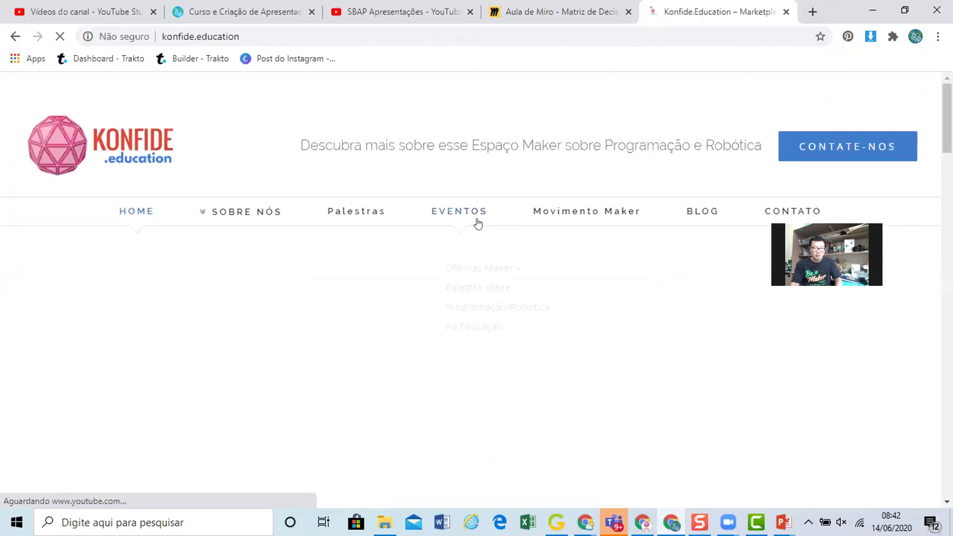
Scroll the Konfide.Education homepage and select its web address.
scroll(479, 223, "down", 2)
scroll(481, 223, "down", 3)
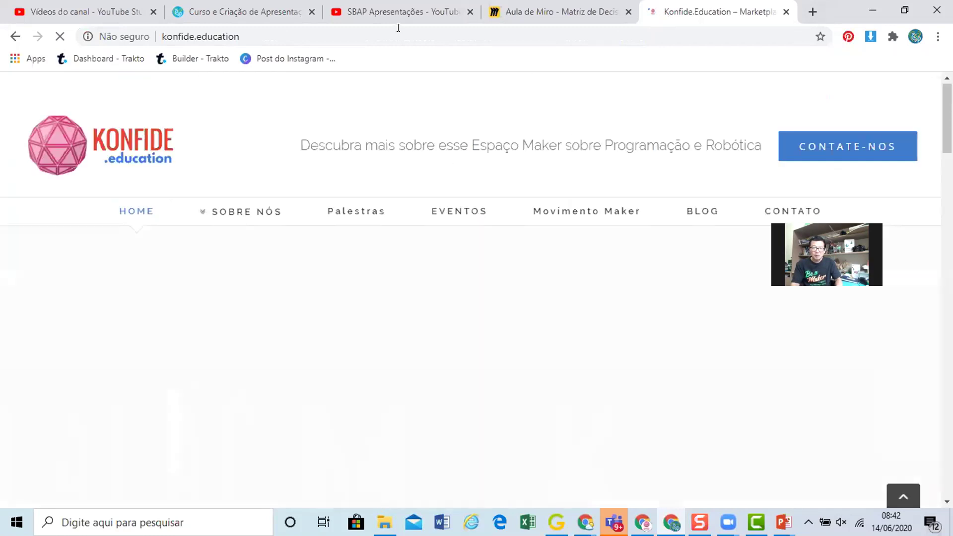
left_click(397, 30)
From the Edulabzz Chrome window, open a browser window under another profile.
key("alt+Tab")
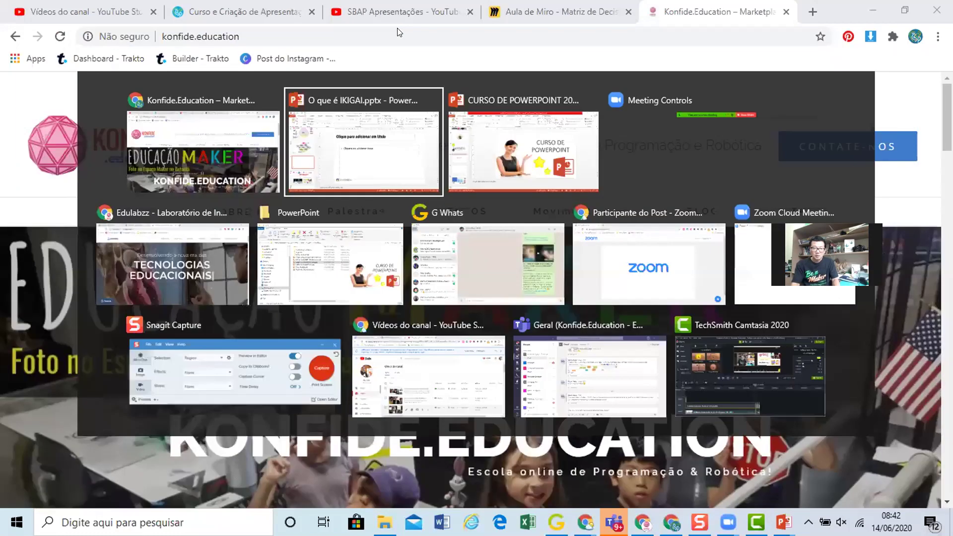
key("alt+Tab")
key("alt+Tab")
key("alt+Tab")
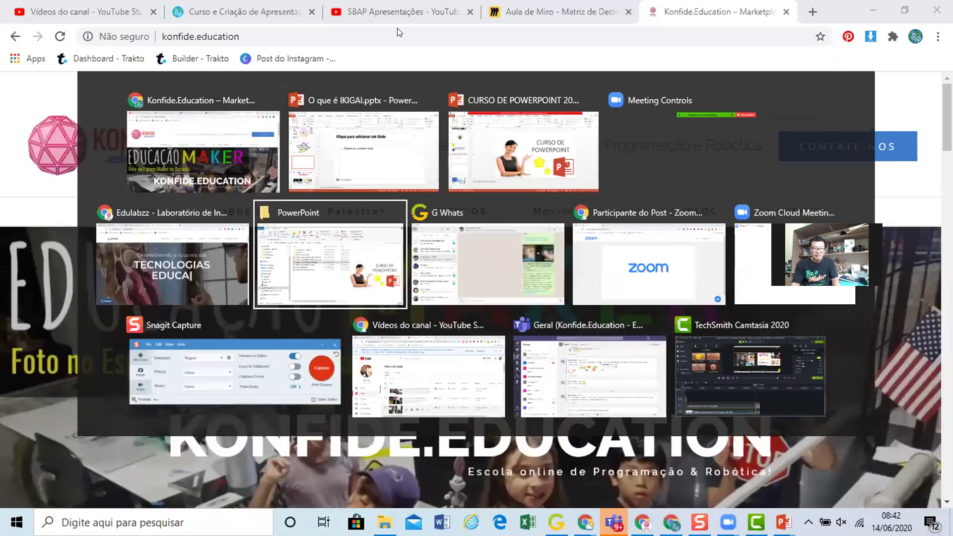
key("alt+Tab")
key("alt+Tab")
key("alt+Tab")
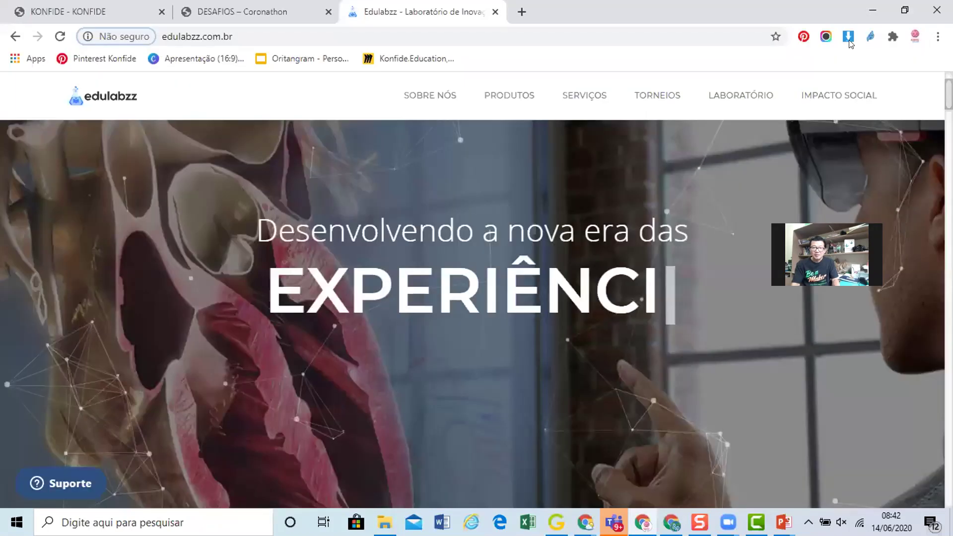
left_click(916, 37)
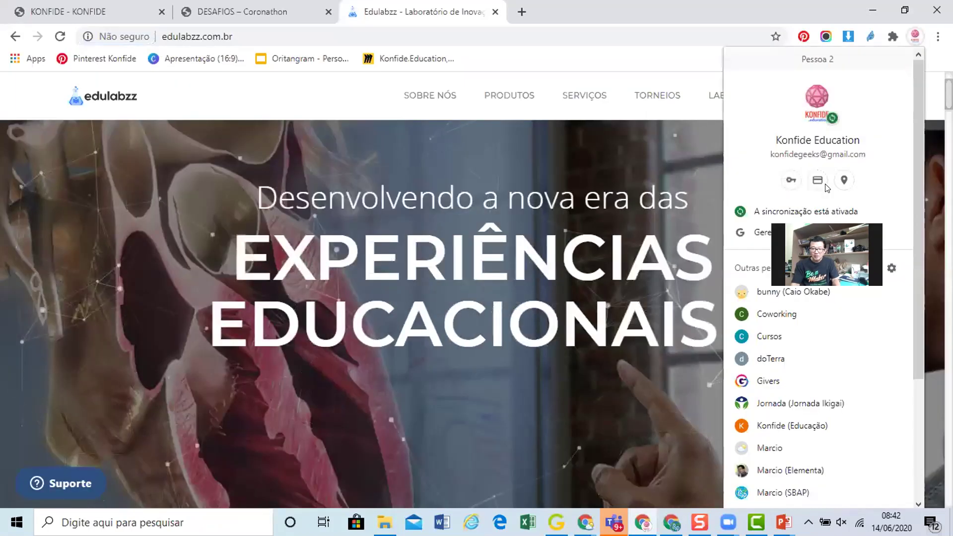
left_click(769, 448)
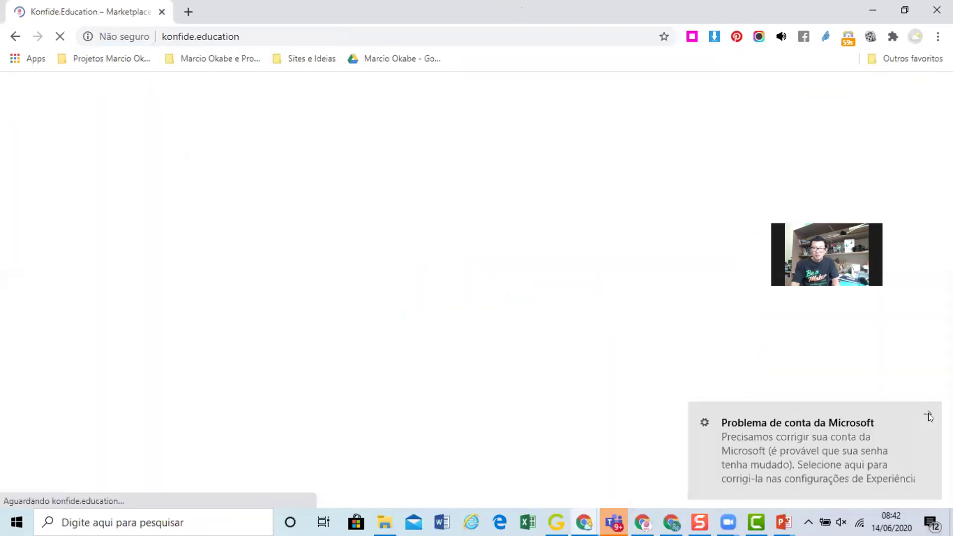
Dismiss the Microsoft account notification and show the Awesome Screenshot capture options.
left_click(928, 413)
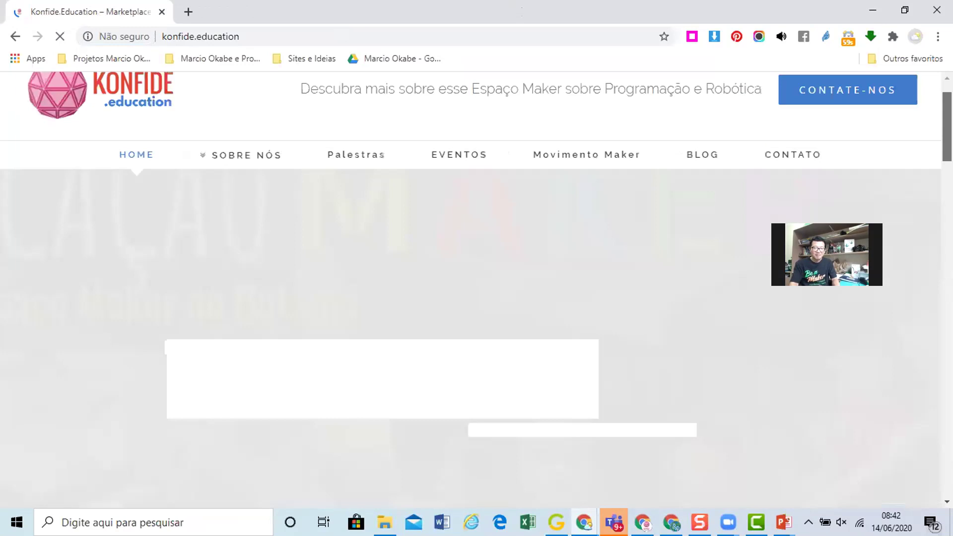
scroll(472, 337, "down", 10)
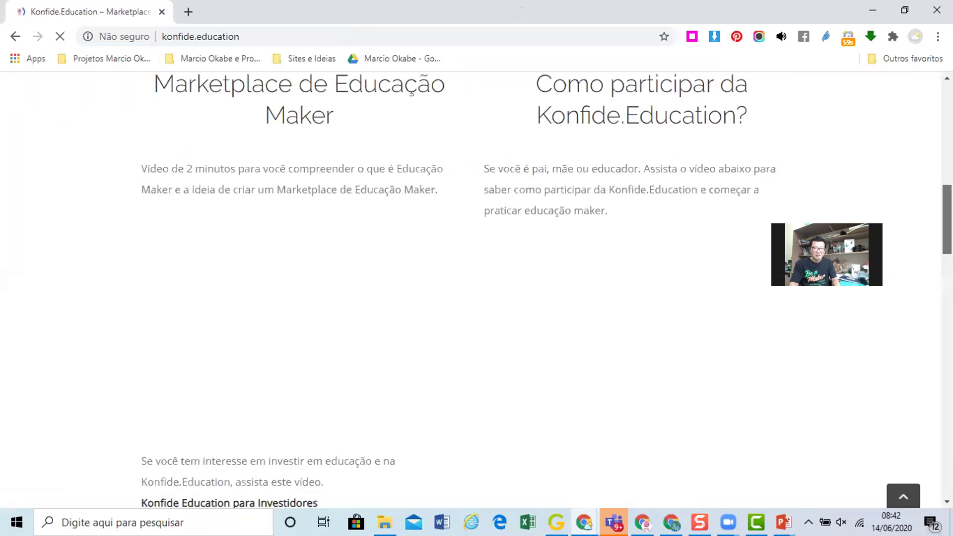
scroll(471, 288, "down", 7)
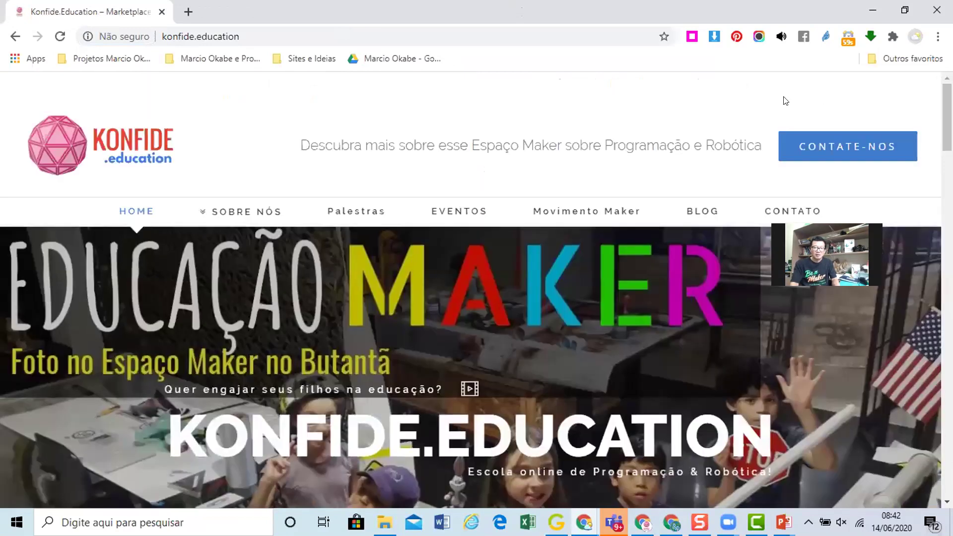
left_click(760, 38)
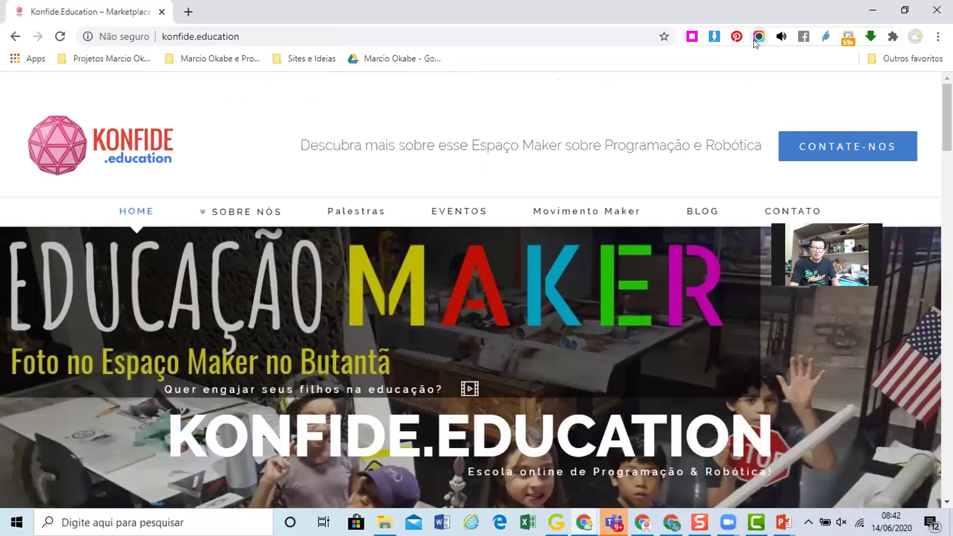
left_click(759, 37)
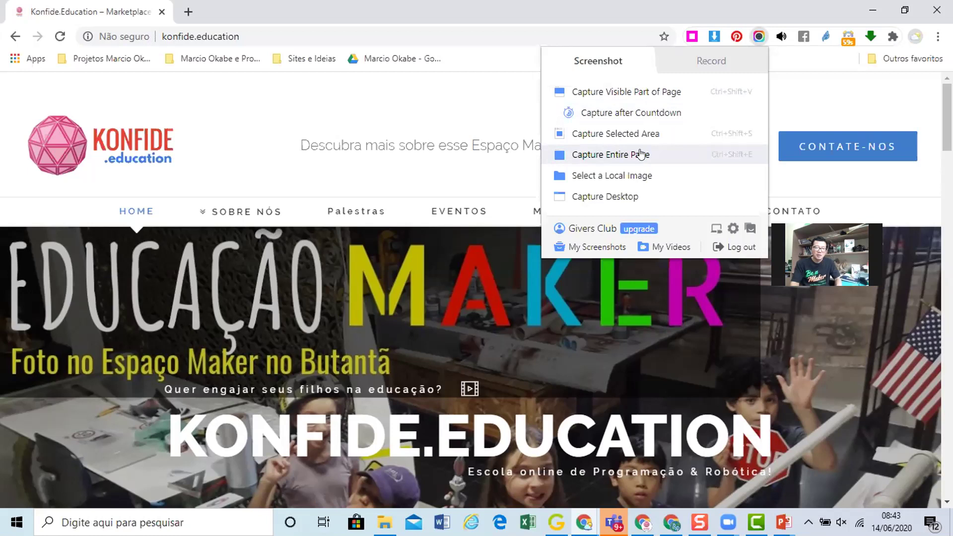
Capture the entire Konfide.Education page and crop it to 1338 × 3330, leaving out the footer.
left_click(640, 155)
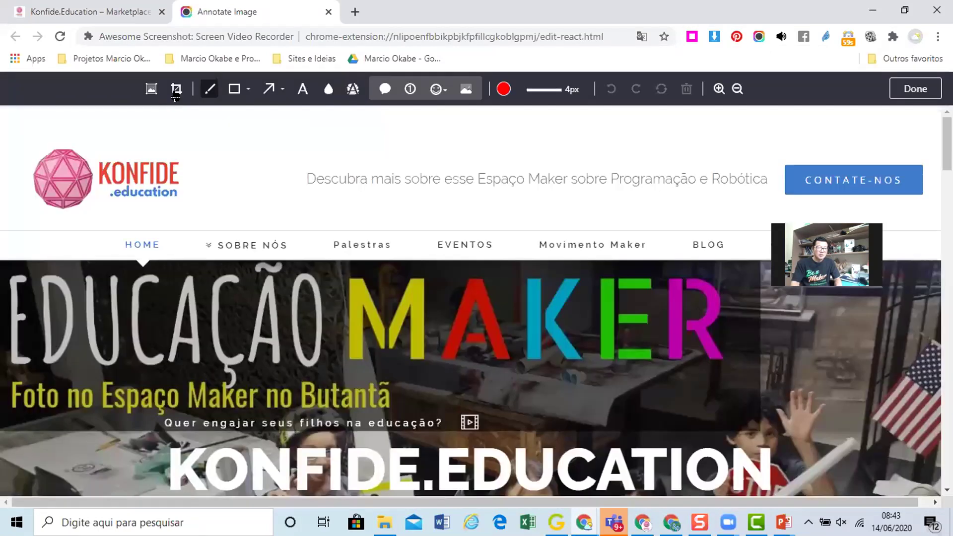
left_click(175, 89)
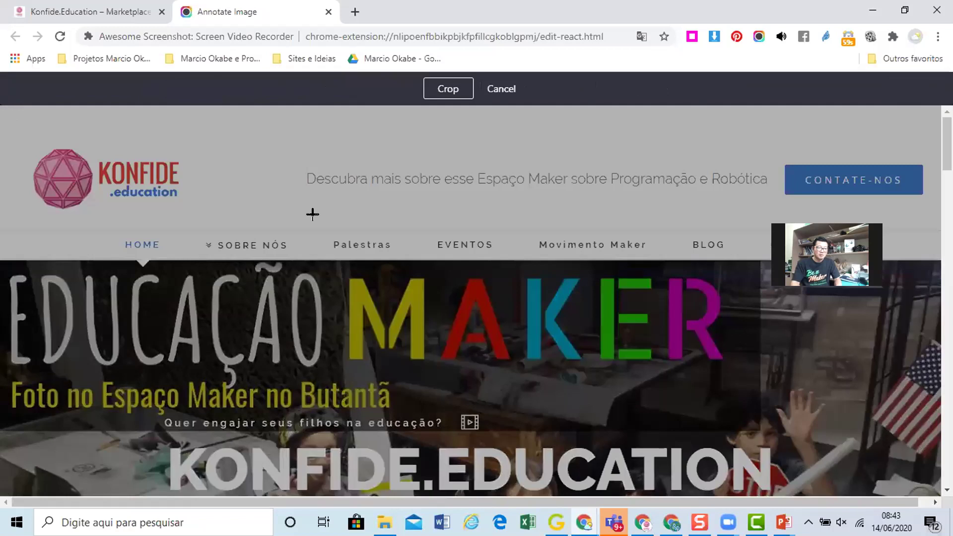
left_click(845, 401)
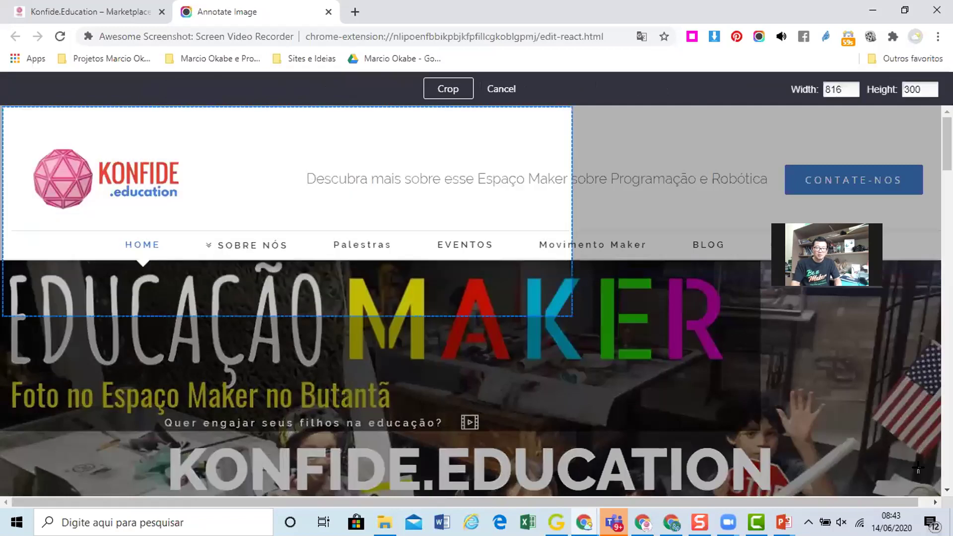
left_click_drag(925, 489, 931, 511)
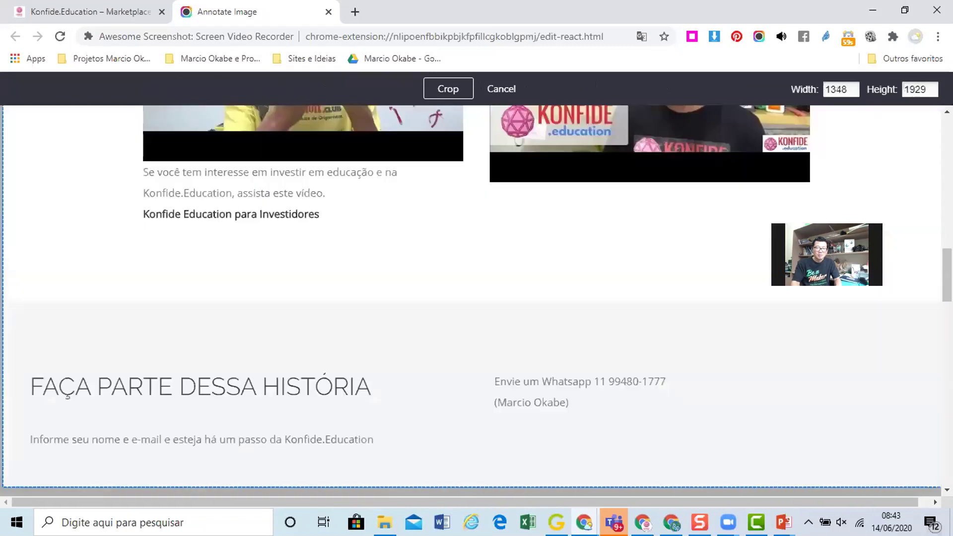
mouse_move(931, 512)
left_mouse_down()
mouse_move(937, 482)
mouse_move(941, 501)
mouse_move(928, 198)
left_mouse_up()
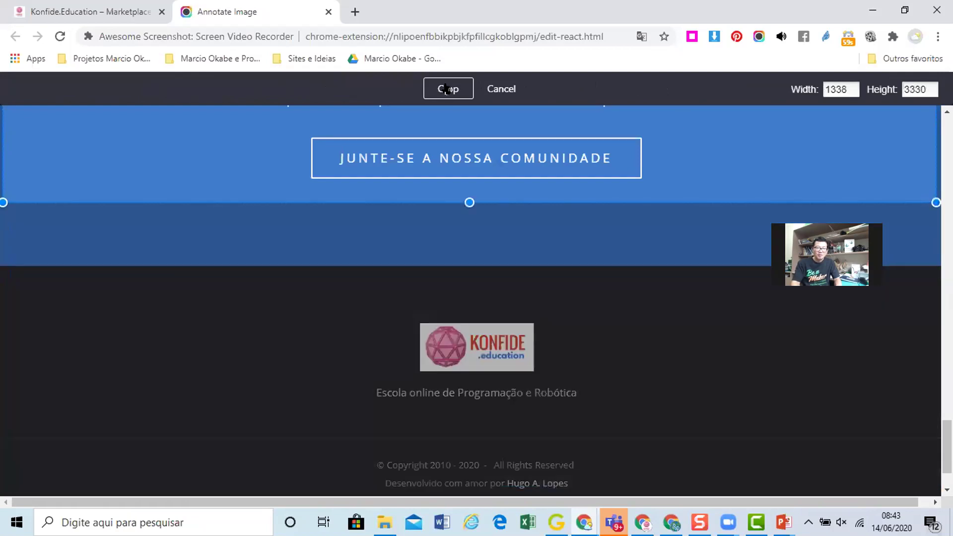
left_click(446, 89)
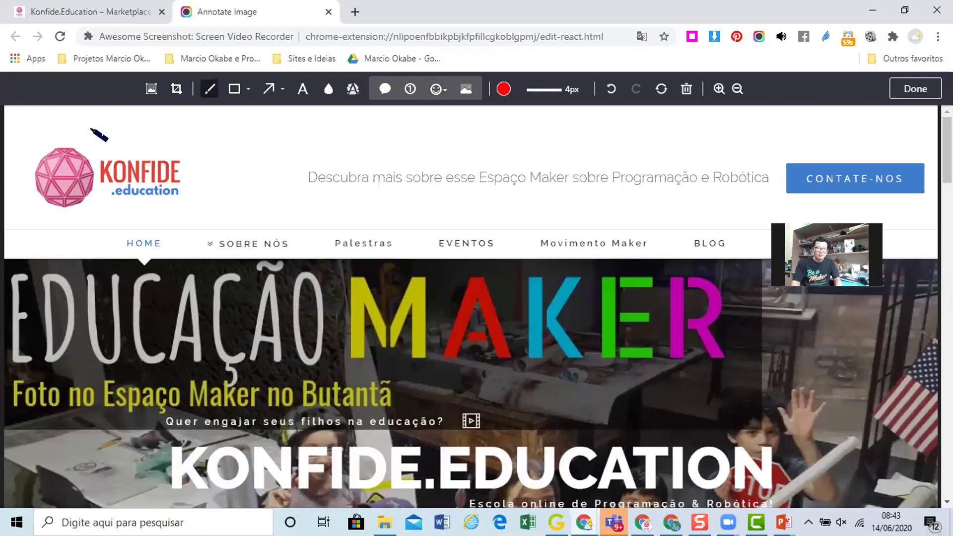
Ring the Konfide logo with a red circle, copy the capture, and go to PowerPoint.
mouse_move(26, 181)
left_mouse_down()
mouse_move(89, 133)
mouse_move(48, 133)
left_mouse_up()
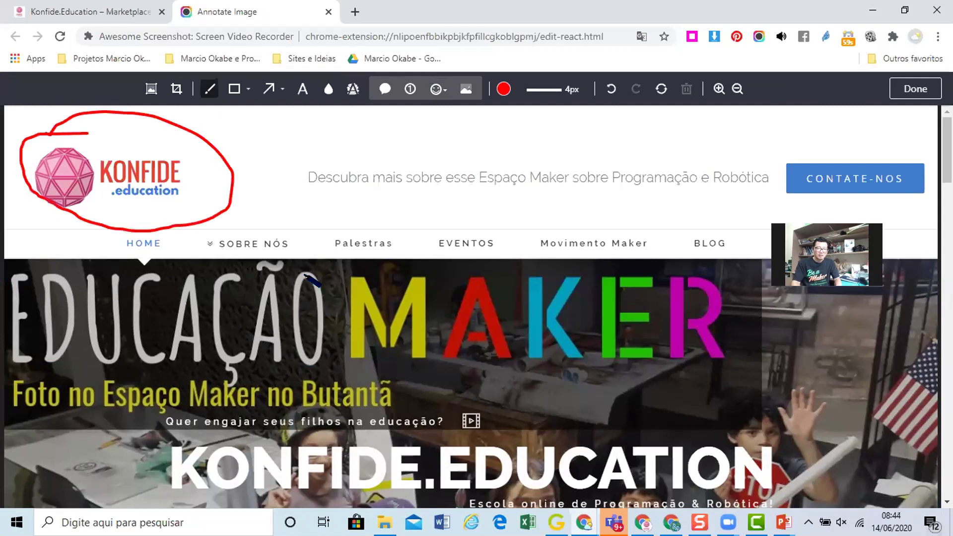
left_click(905, 92)
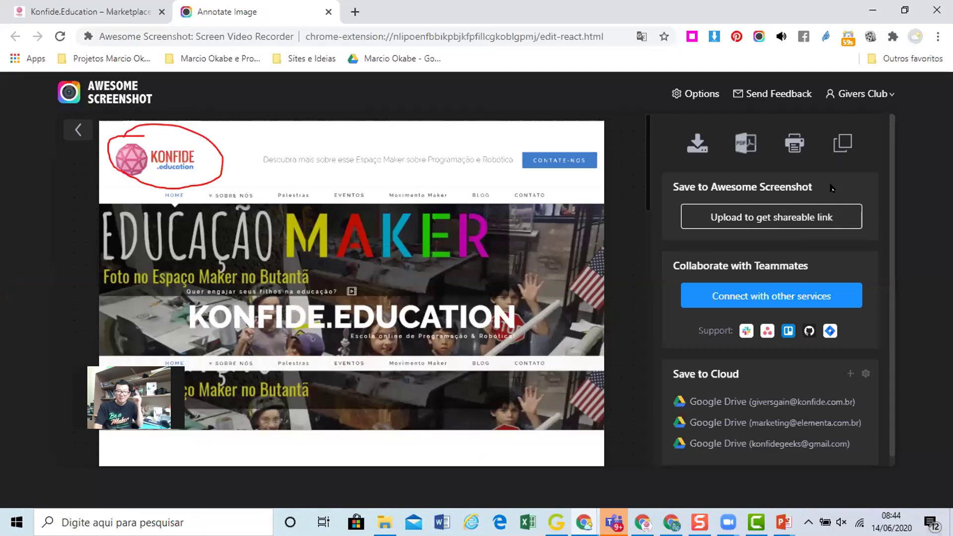
left_click(846, 152)
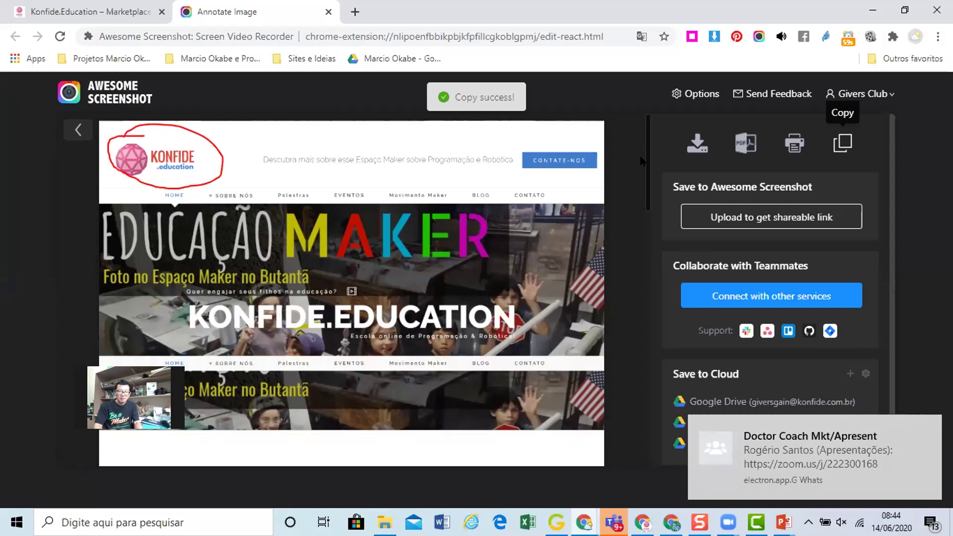
key("alt+Tab")
key("alt+Tab")
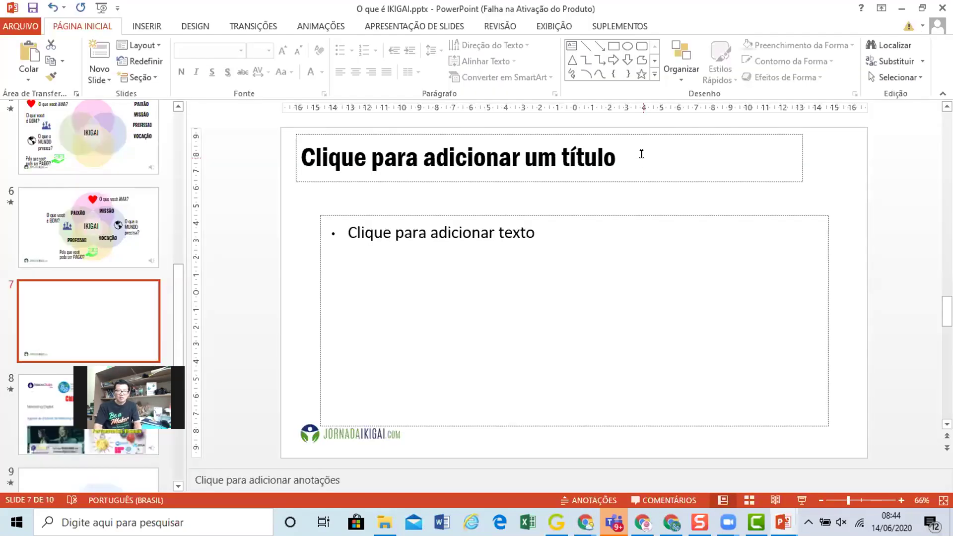
Paste the screenshot onto slide 7, align its top with the slide top, and restore 60% zoom.
key("ctrl+v")
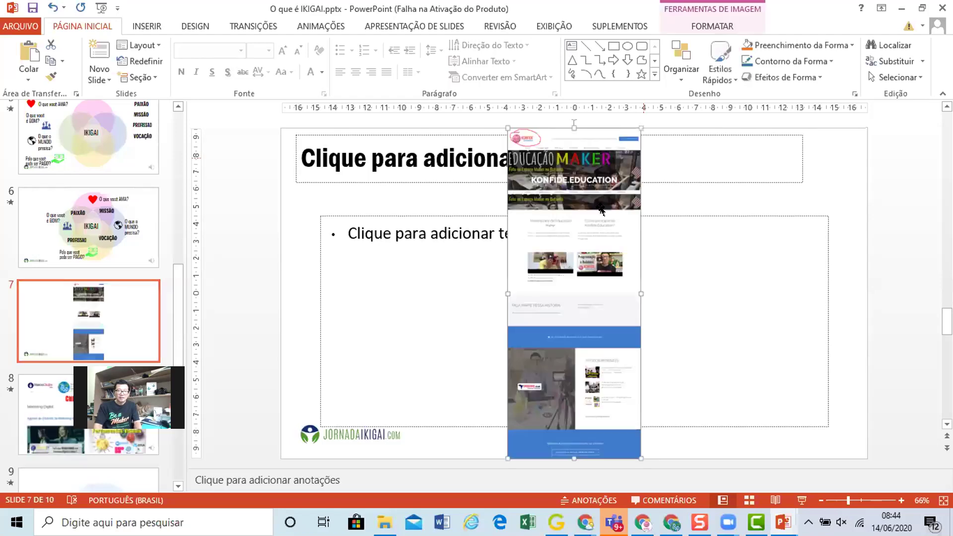
mouse_move(600, 211)
left_mouse_down()
mouse_move(377, 467)
mouse_move(598, 144)
mouse_move(369, 395)
mouse_move(408, 388)
mouse_move(598, 233)
left_mouse_up()
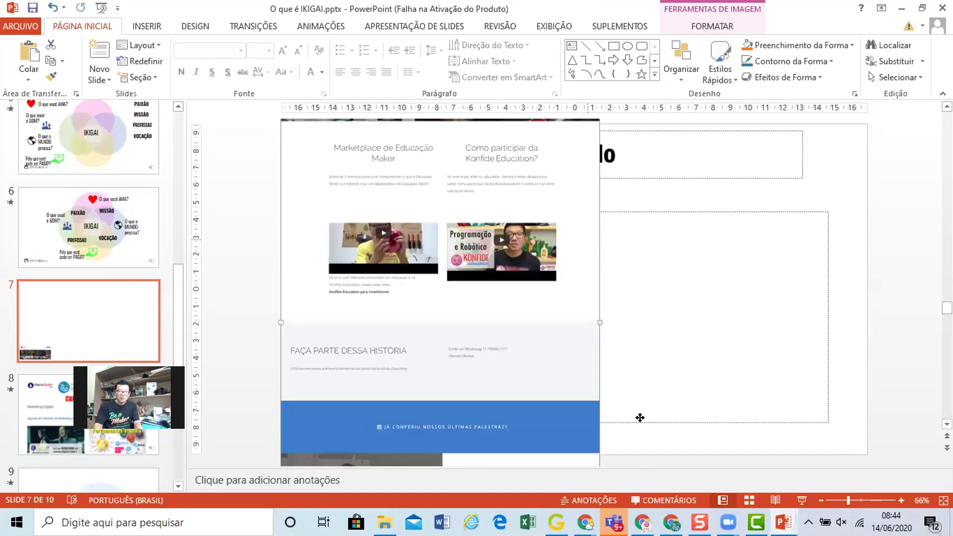
left_click_drag(639, 417, 652, 219)
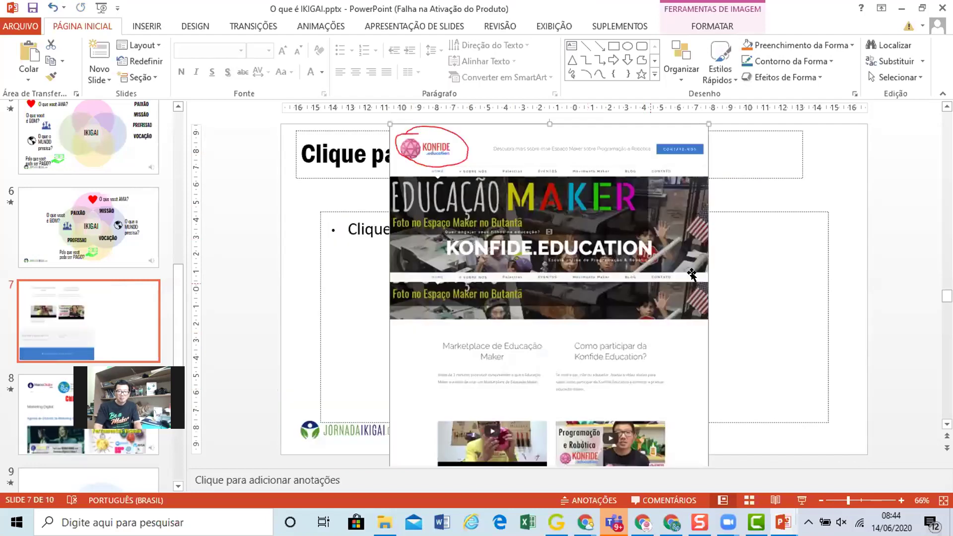
key("ctrl+z")
left_click_drag(640, 377, 673, 243)
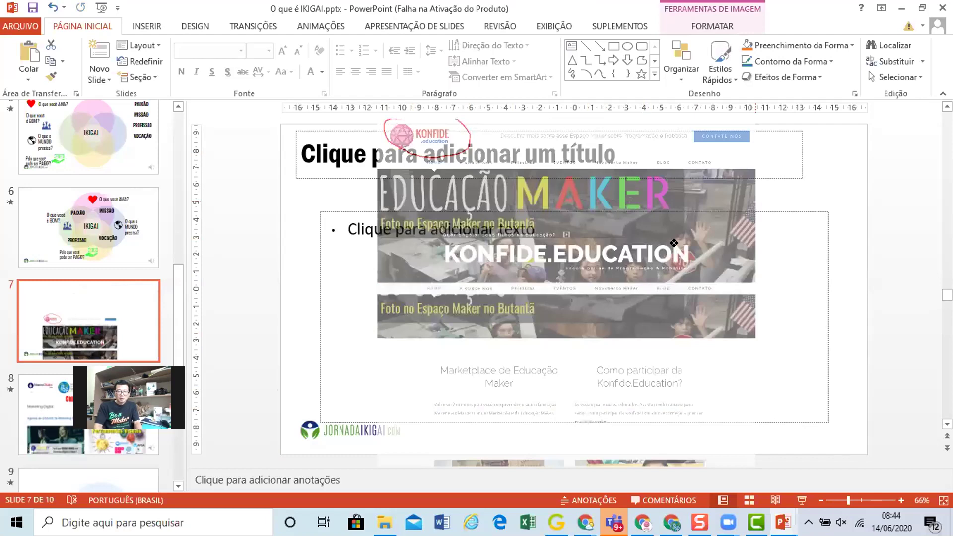
left_click(833, 499)
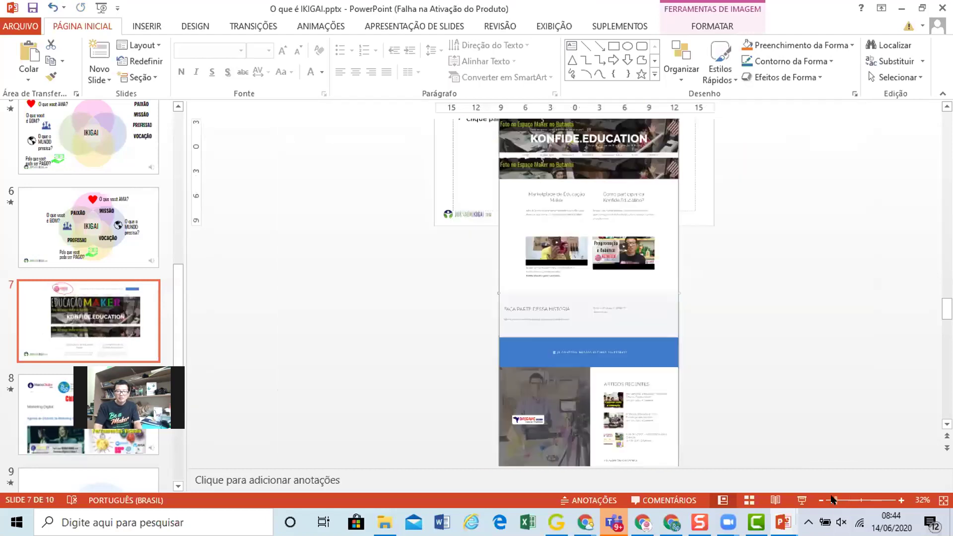
left_click_drag(833, 500, 846, 500)
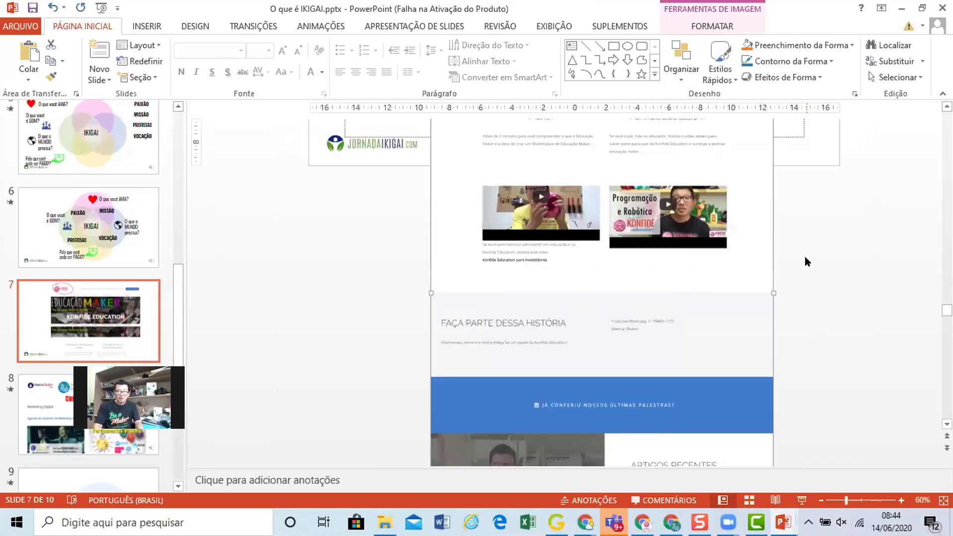
scroll(806, 262, "up", 5)
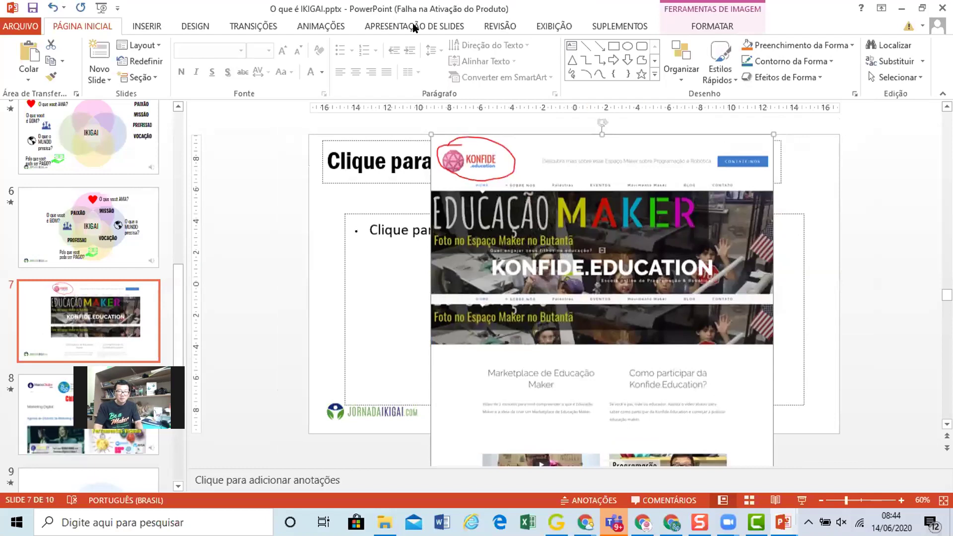
Apply the Linhas motion path from Caminhos de Animação to the Konfide screenshot.
left_click(327, 27)
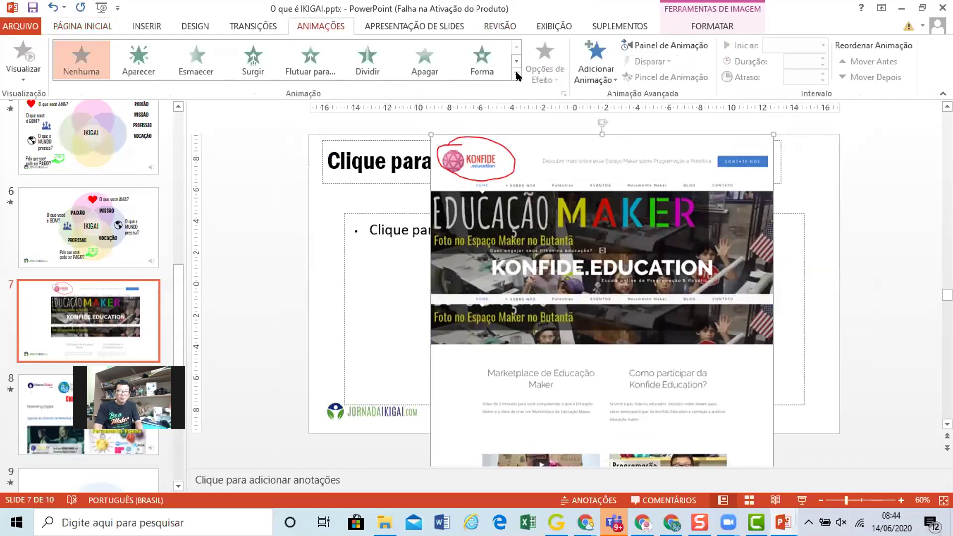
left_click(517, 76)
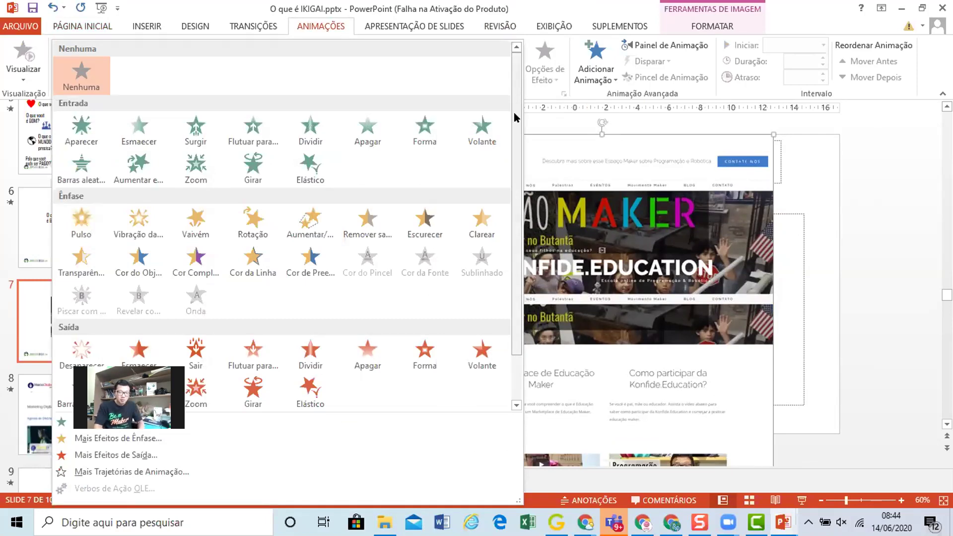
scroll(514, 168, "down", 1)
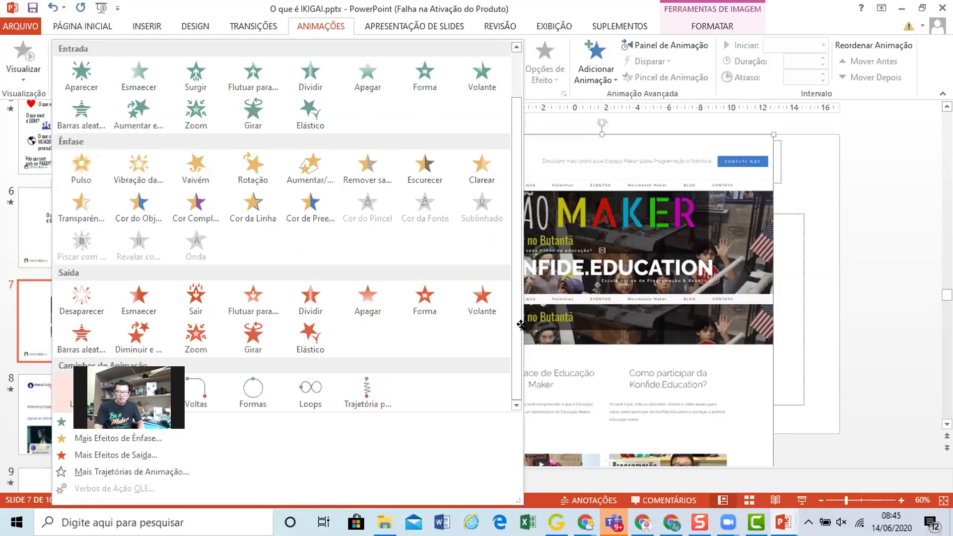
key("Return")
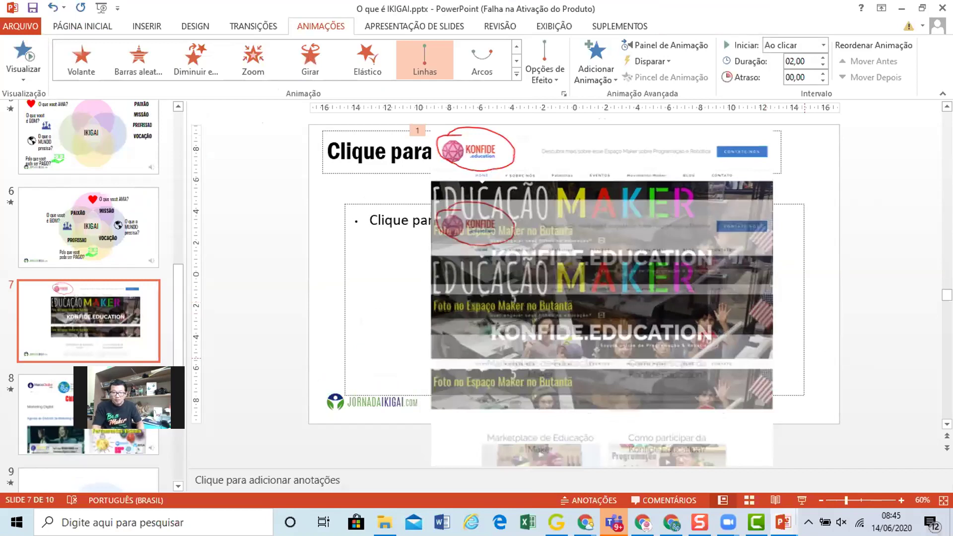
Run slide 7 as a slide show to preview the screenshot's upward motion path.
scroll(621, 273, "down", 3)
scroll(599, 255, "down", 2)
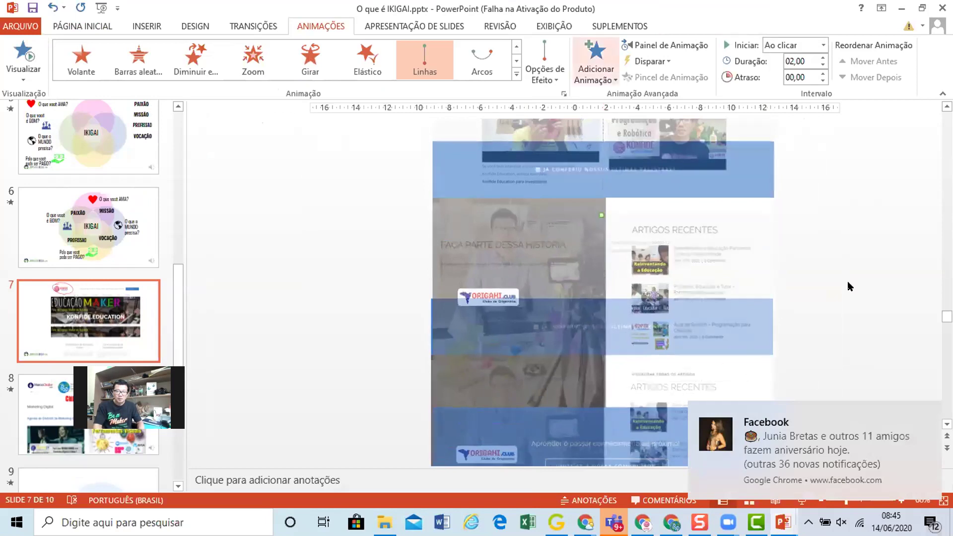
left_click(802, 500)
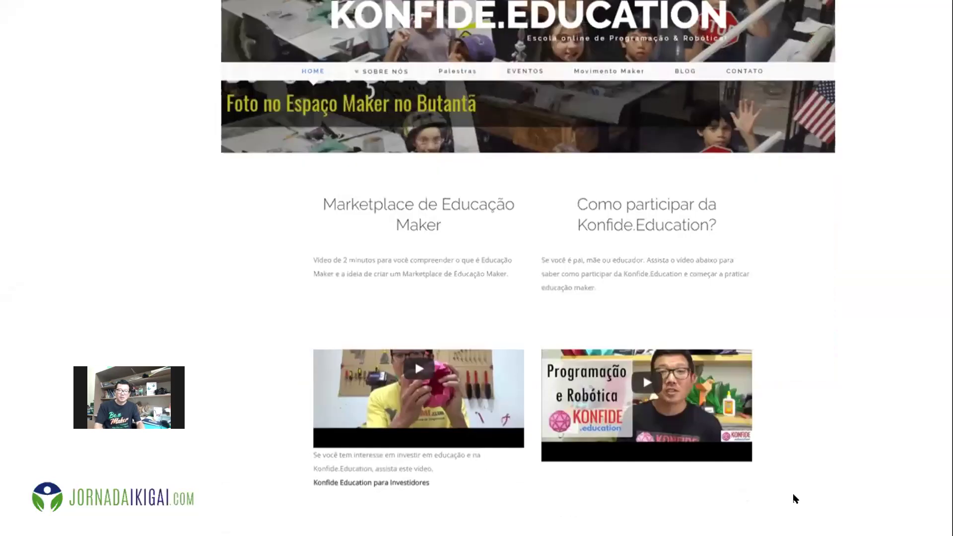
Exit the show, replay slide 7 with Shift+F5, then return to editing view.
key("Escape")
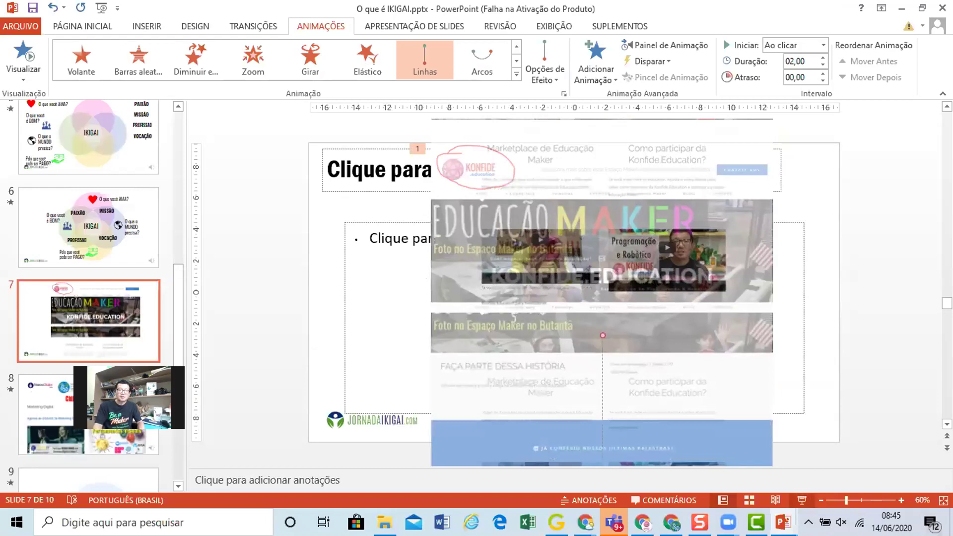
key("shift+F5")
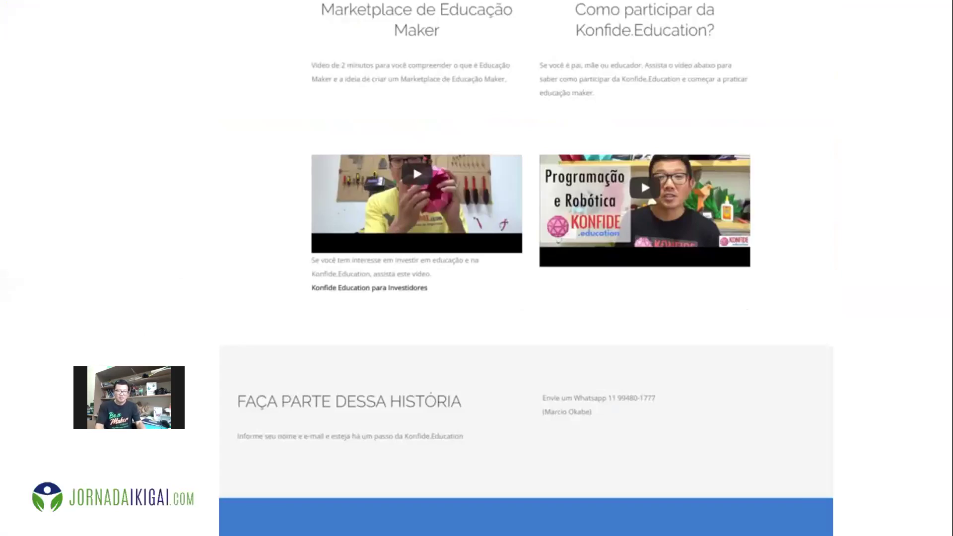
key("Escape")
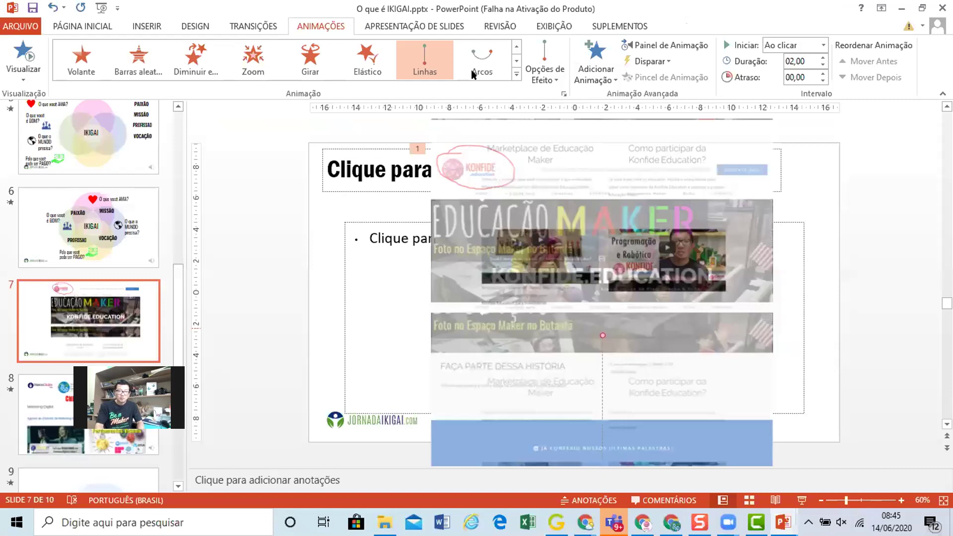
Add another Linhas motion path to the screenshot via Adicionar Animação.
left_click(609, 74)
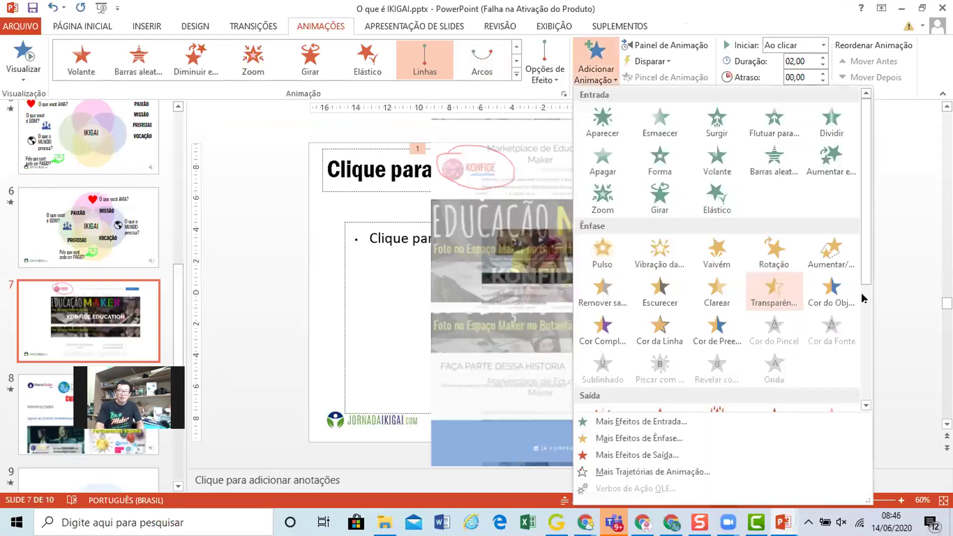
scroll(632, 388, "down", 3)
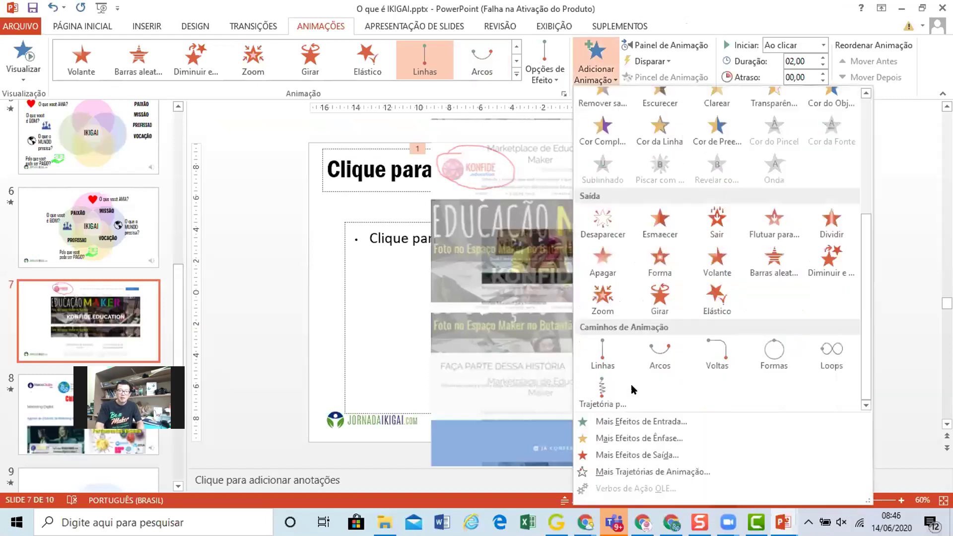
left_click(600, 352)
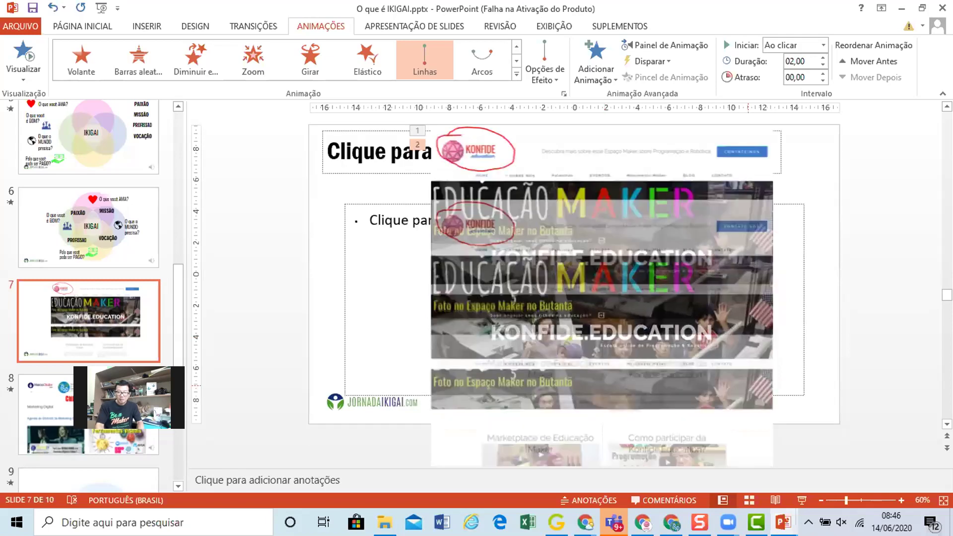
scroll(574, 273, "down", 1)
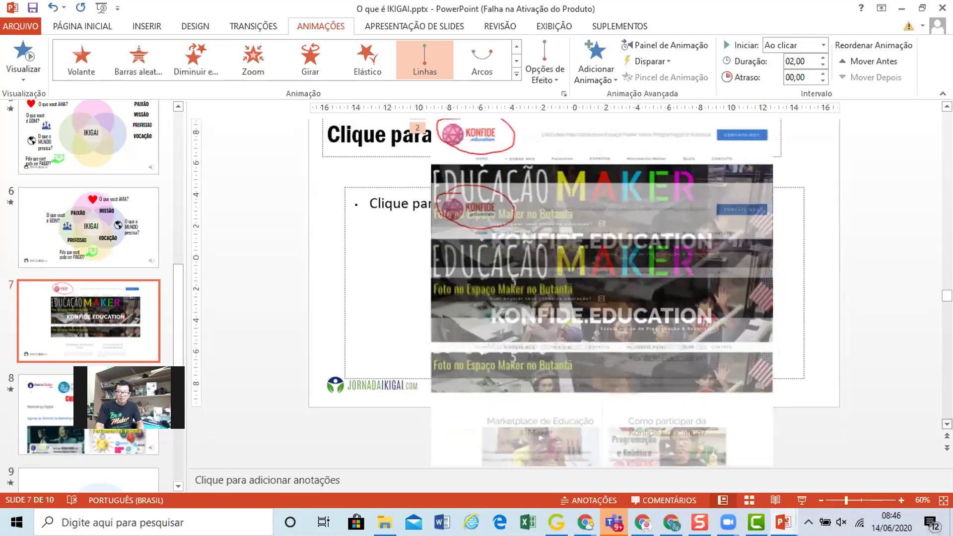
scroll(573, 273, "down", 1)
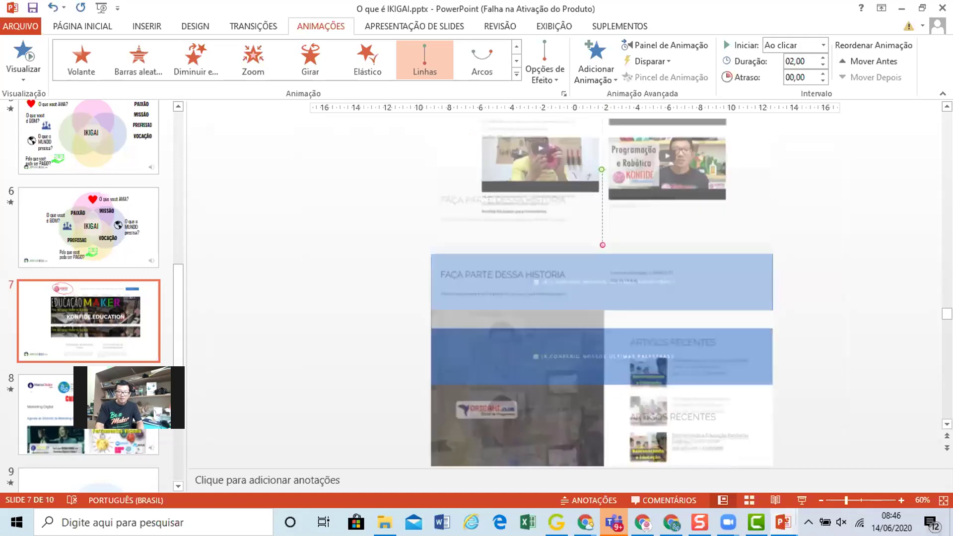
scroll(602, 293, "down", 3)
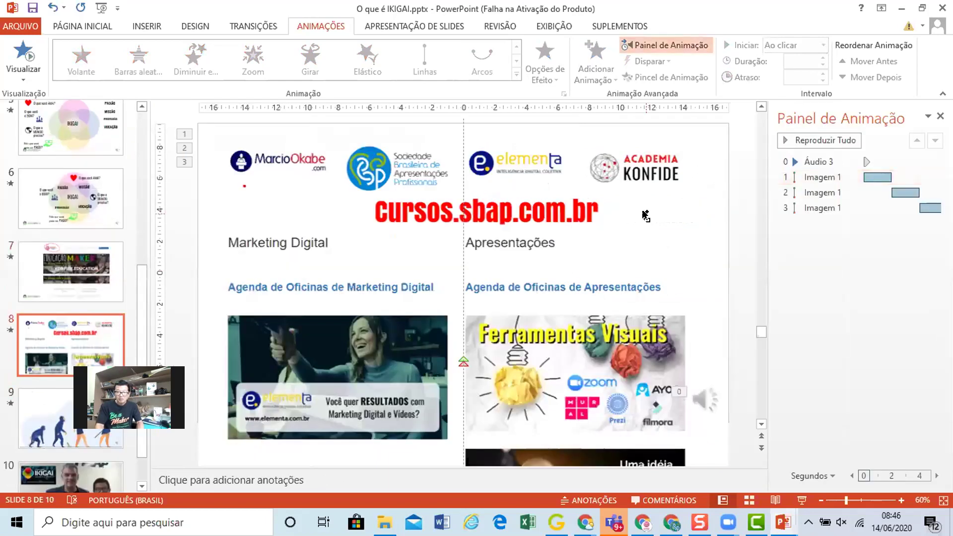
Delay the second Linhas motion path so it starts at 2 s, after the first.
key("ctrl+z")
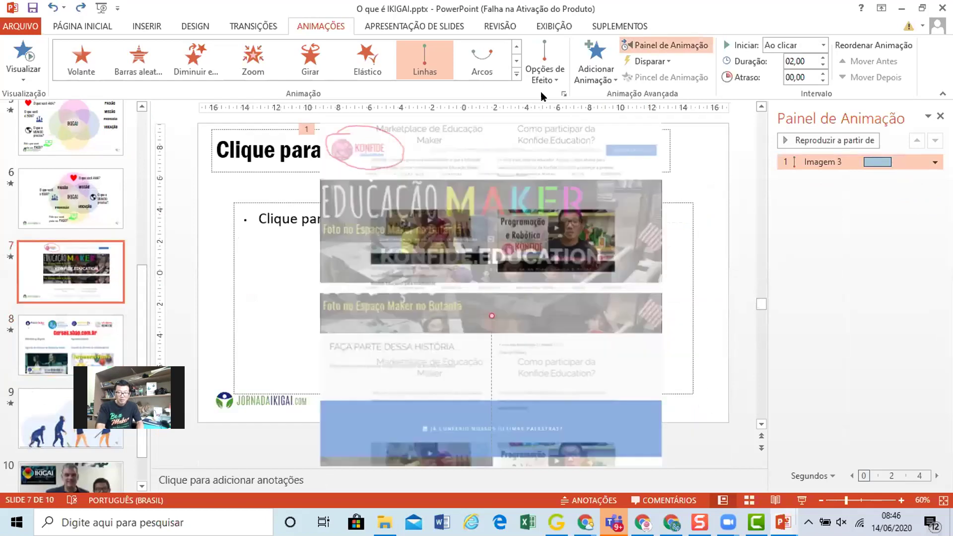
key("ctrl+y")
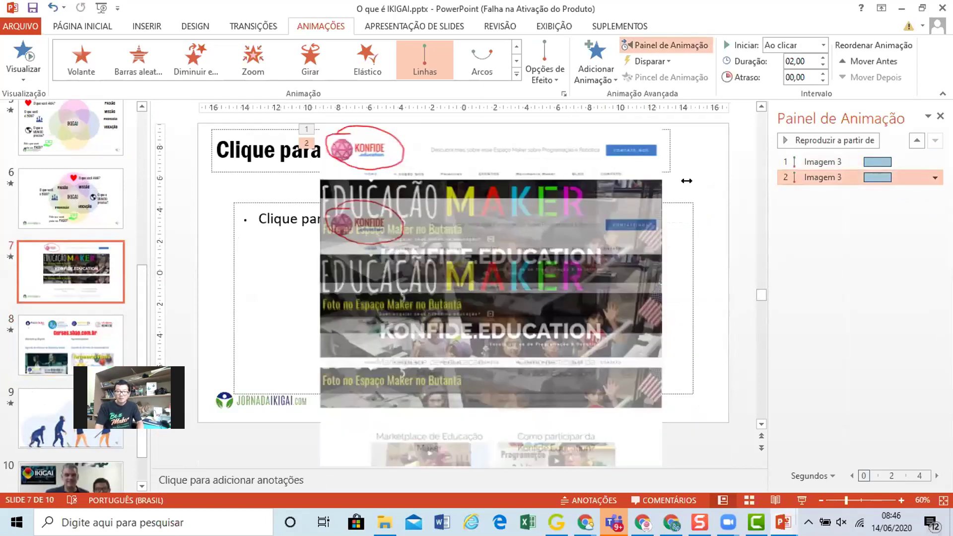
left_click_drag(686, 180, 690, 180)
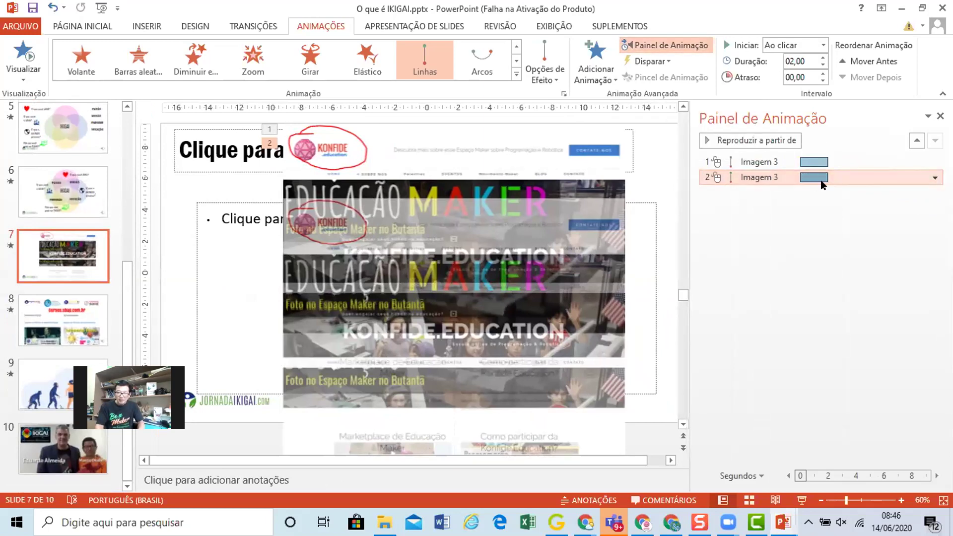
left_click_drag(841, 182, 837, 175)
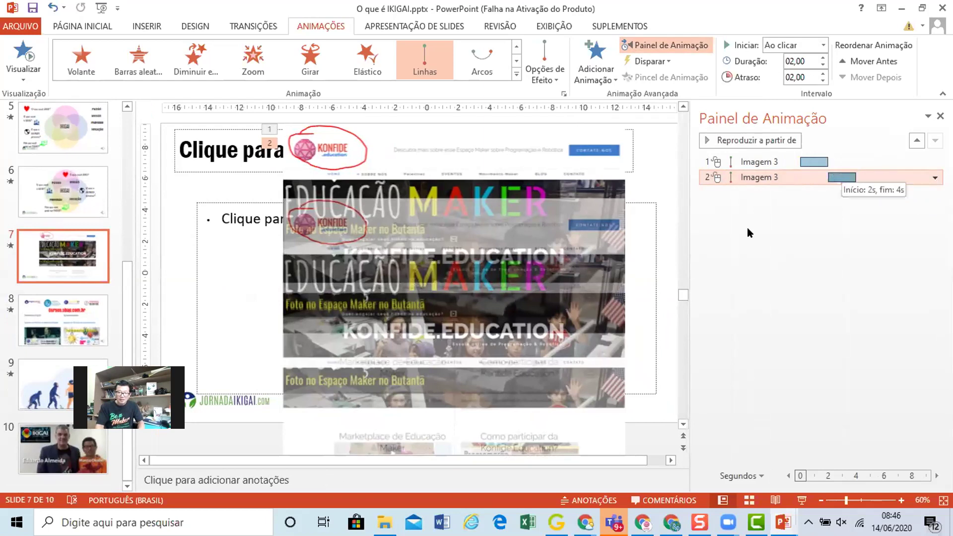
left_click(814, 158)
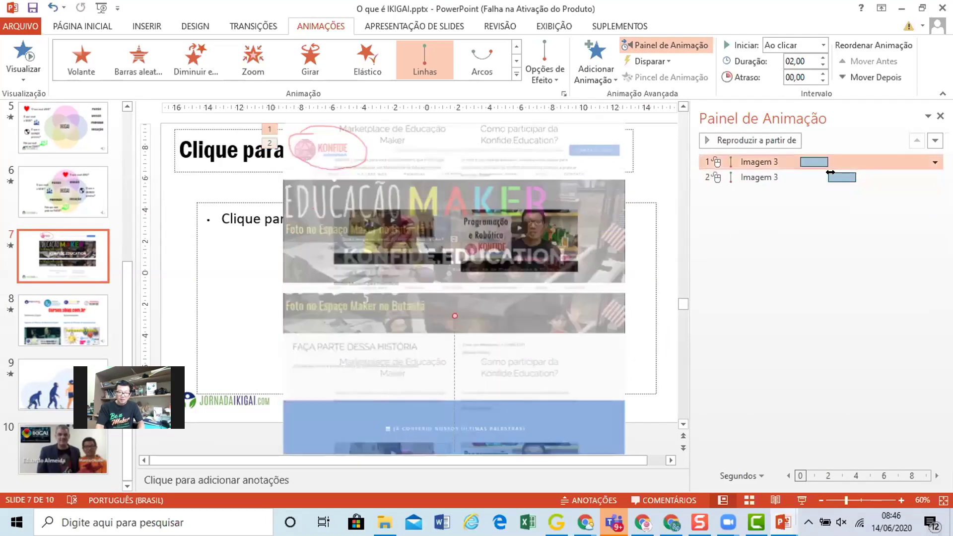
left_click(830, 172)
mouse_move(814, 162)
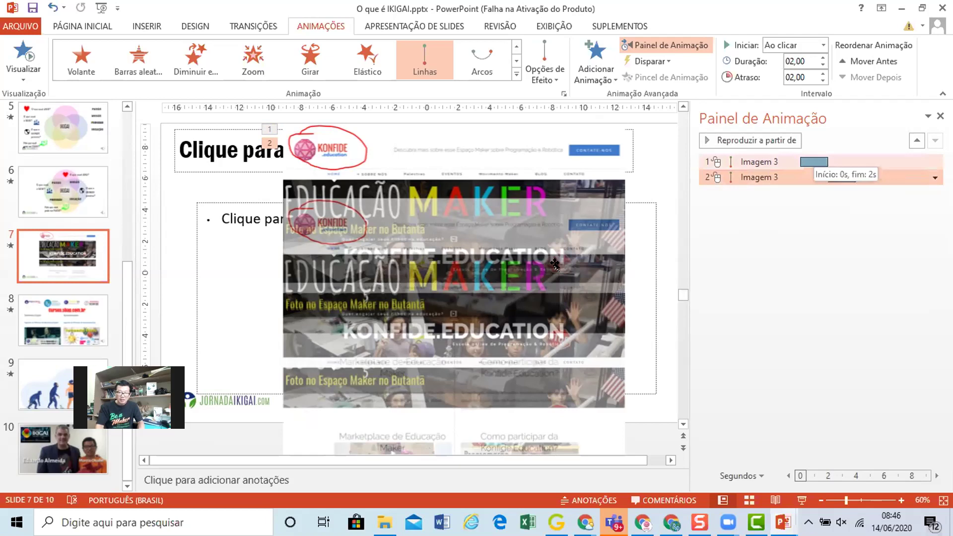
Undo the last change to restore slide 7's animations and play their preview.
left_click(453, 324)
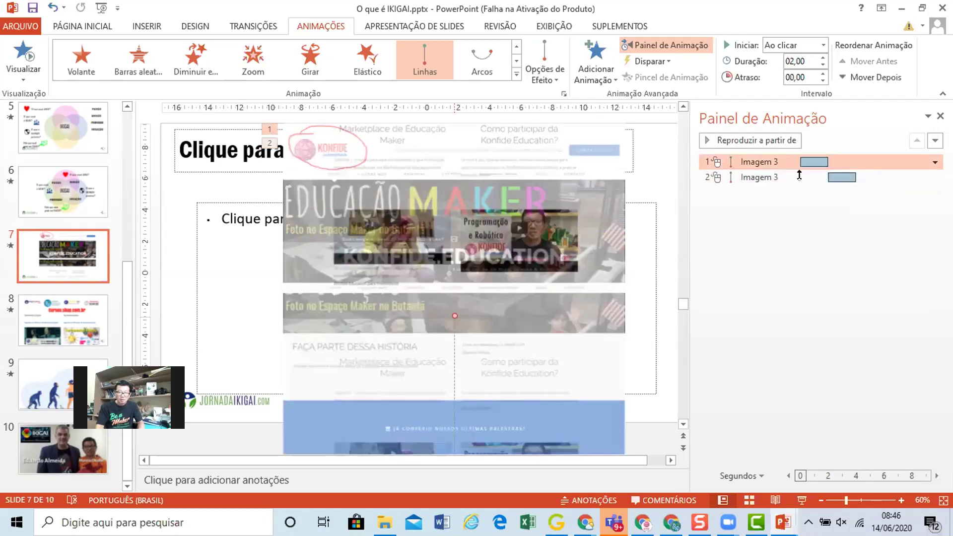
left_click(841, 175)
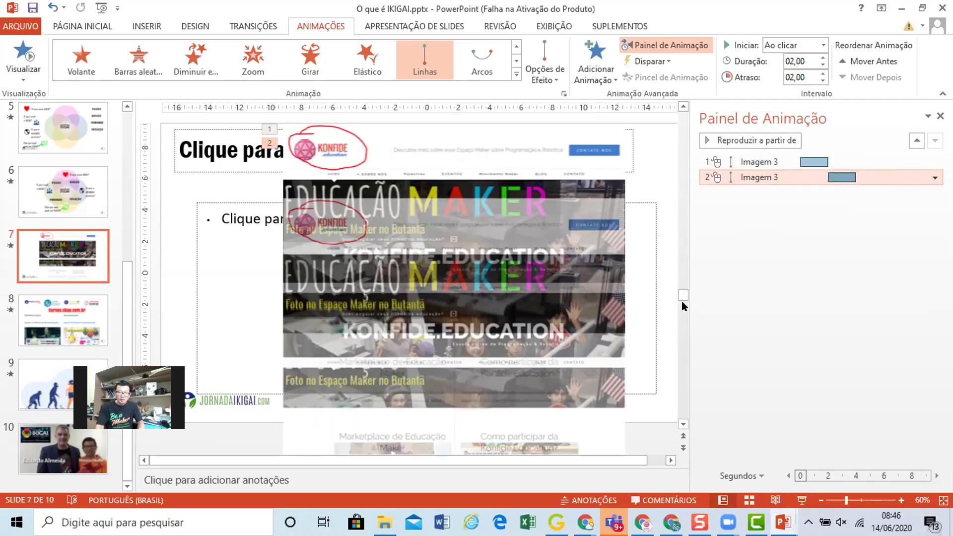
left_click_drag(683, 303, 684, 331)
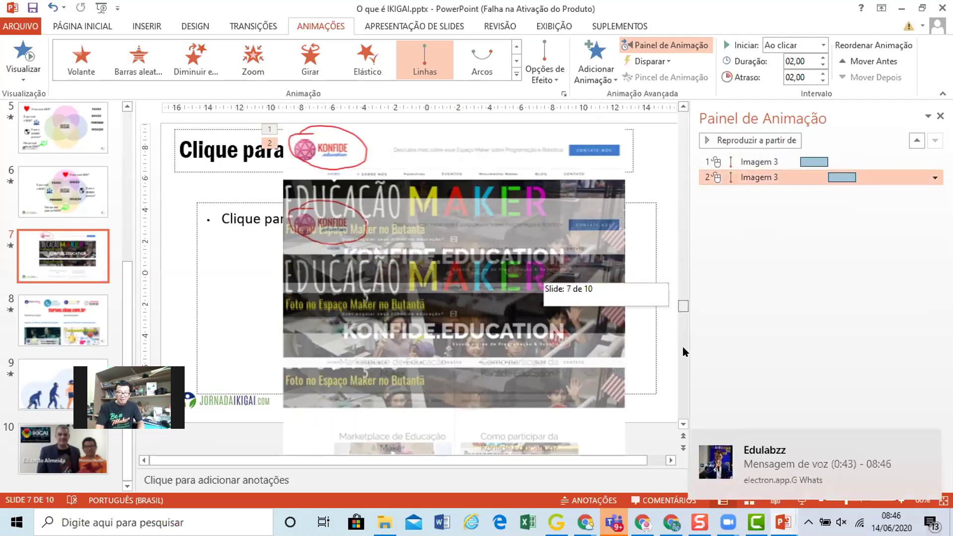
scroll(683, 353, "down", 1)
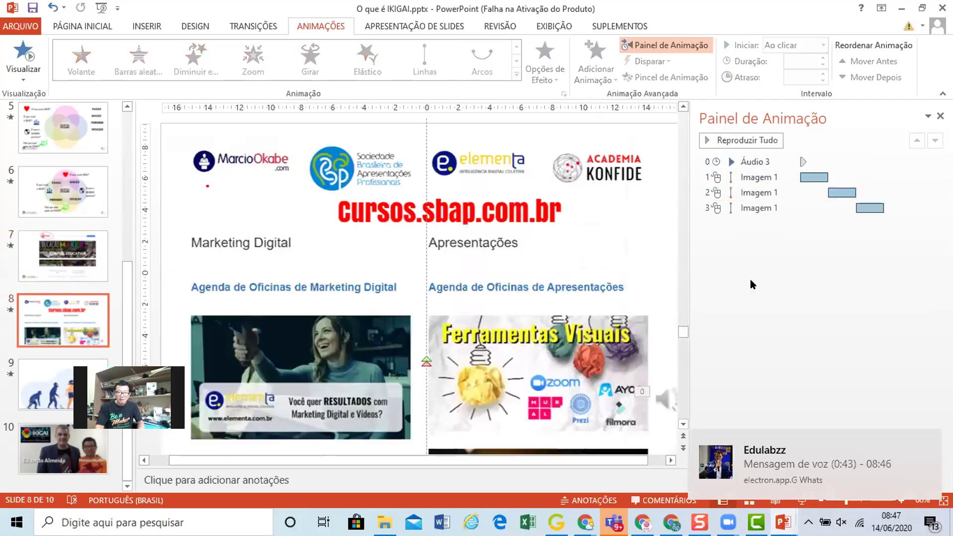
key("ctrl+z")
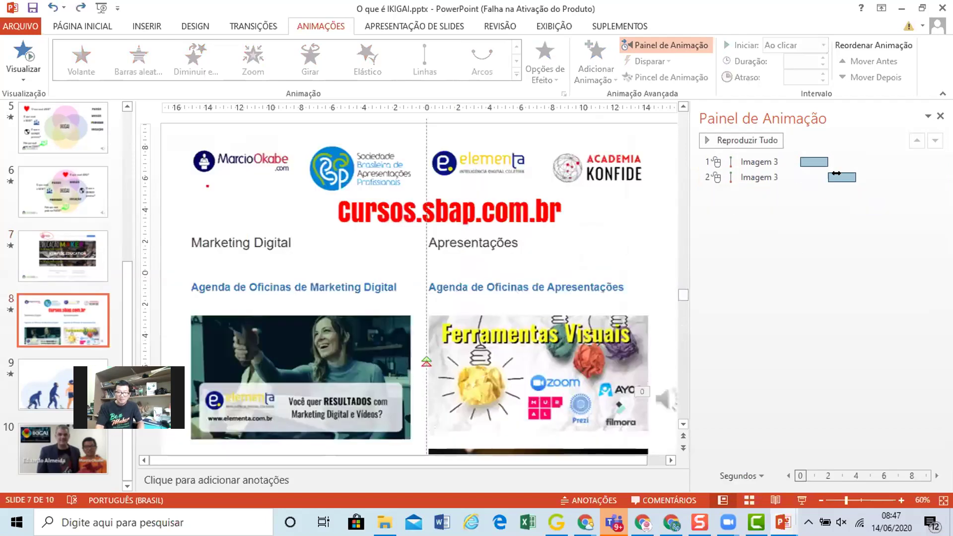
left_click(833, 167)
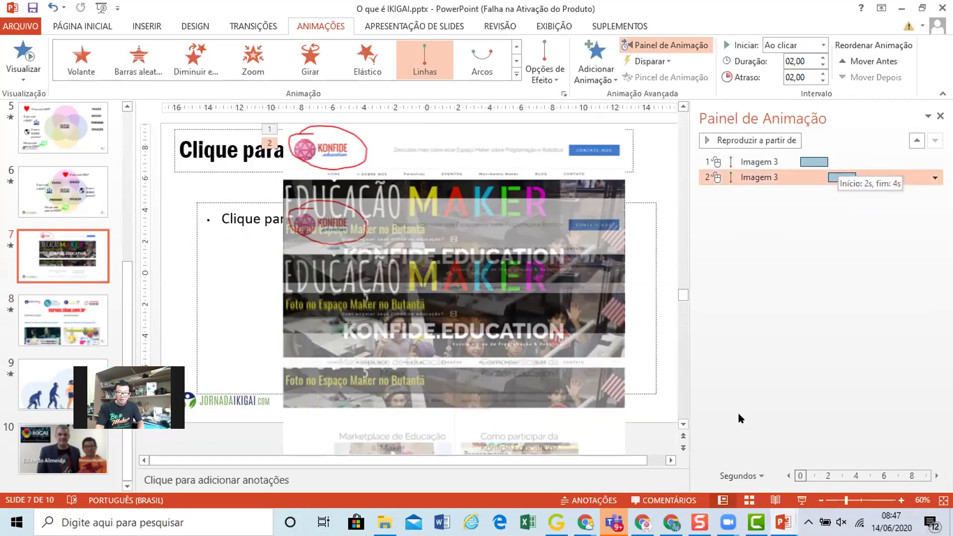
Drag the Imagem 3 motion path and its red endpoint higher so the image travels further upward.
left_click(840, 501)
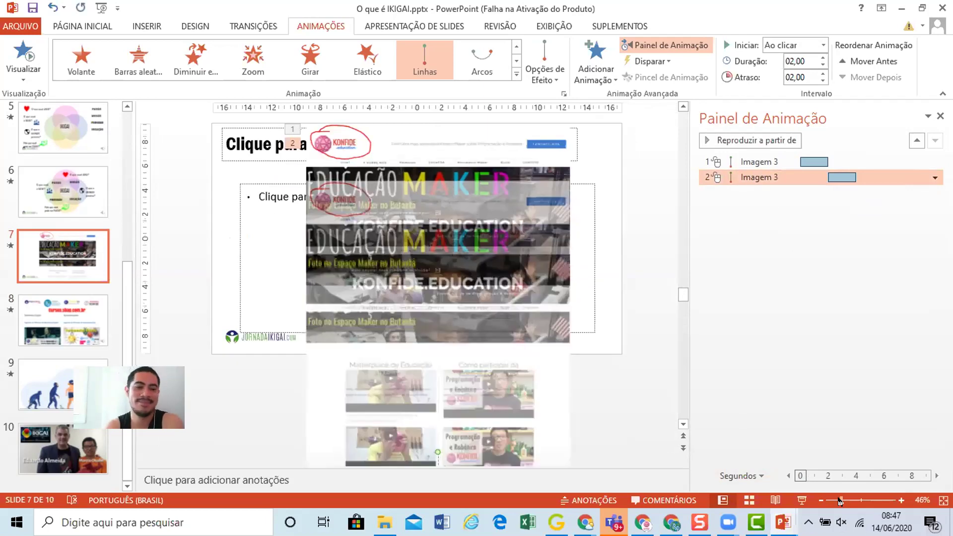
left_click(834, 501)
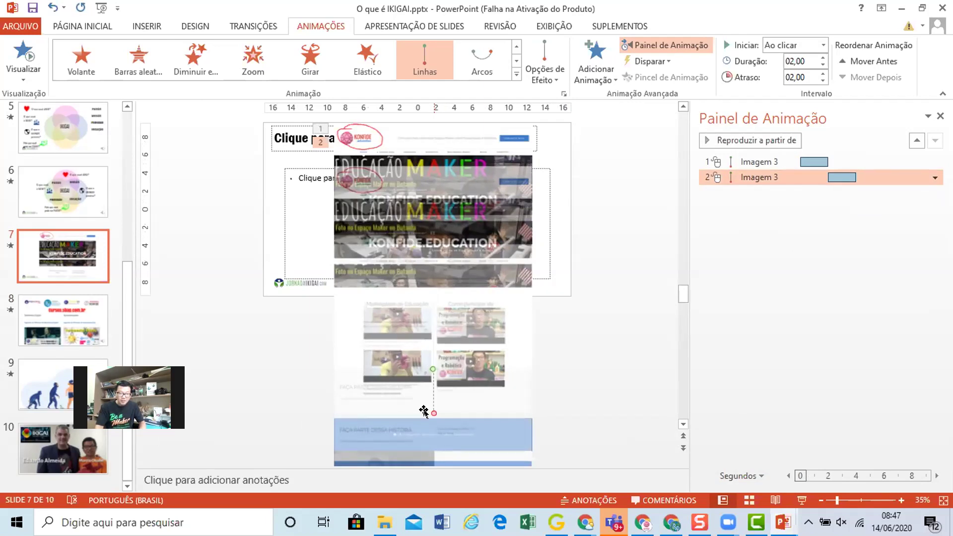
mouse_move(438, 394)
left_mouse_down()
mouse_move(402, 242)
mouse_move(345, 213)
mouse_move(248, 188)
left_mouse_up()
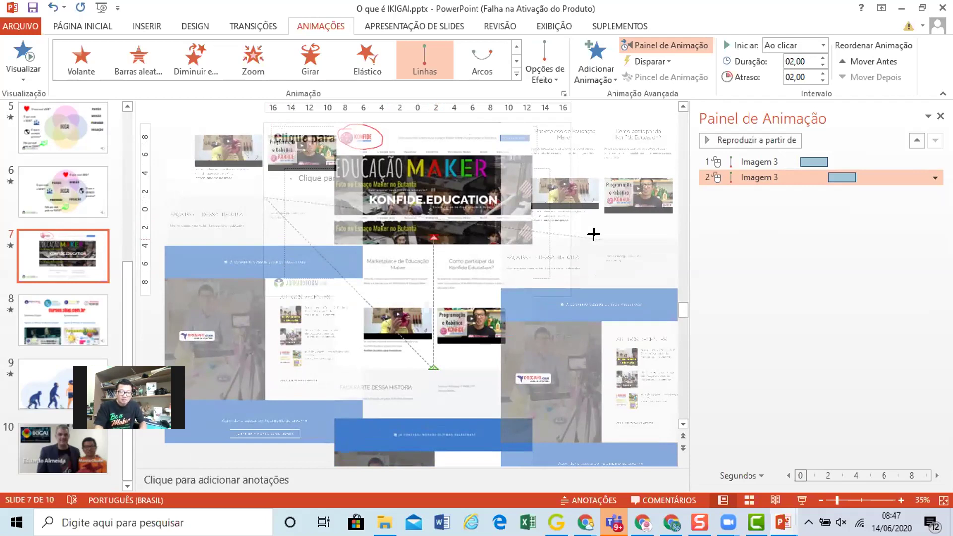
mouse_move(594, 234)
left_mouse_down()
mouse_move(478, 220)
mouse_move(430, 233)
left_mouse_up()
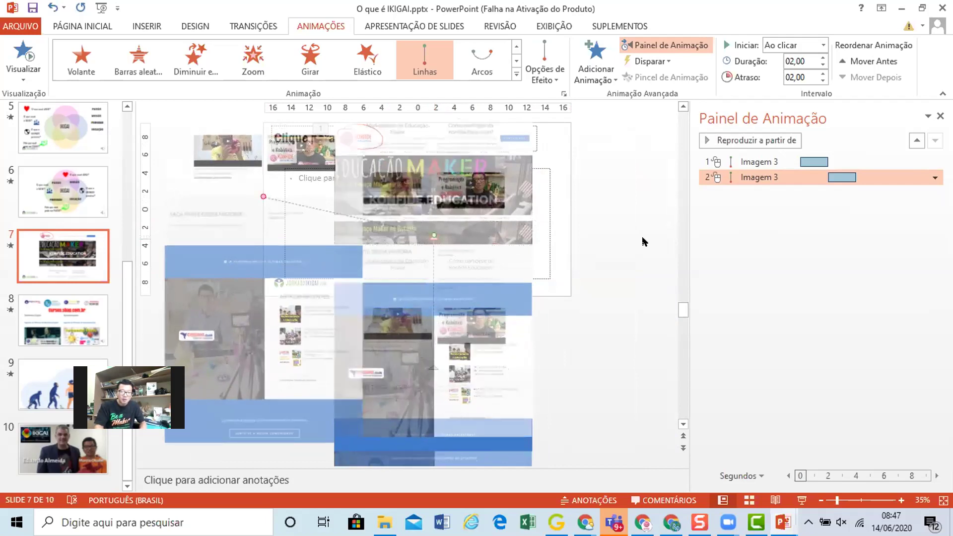
left_click(683, 106)
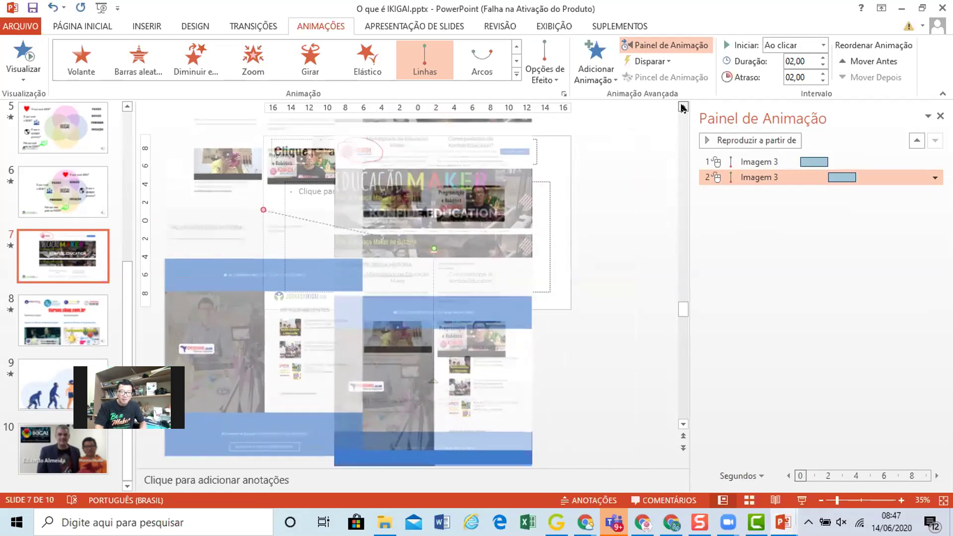
scroll(571, 140, "up", 1)
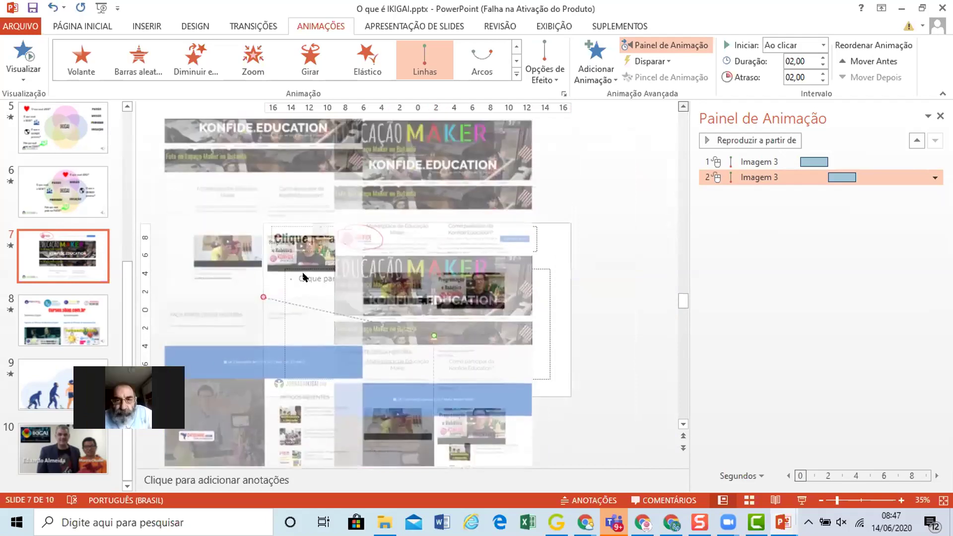
left_click_drag(257, 289, 276, 249)
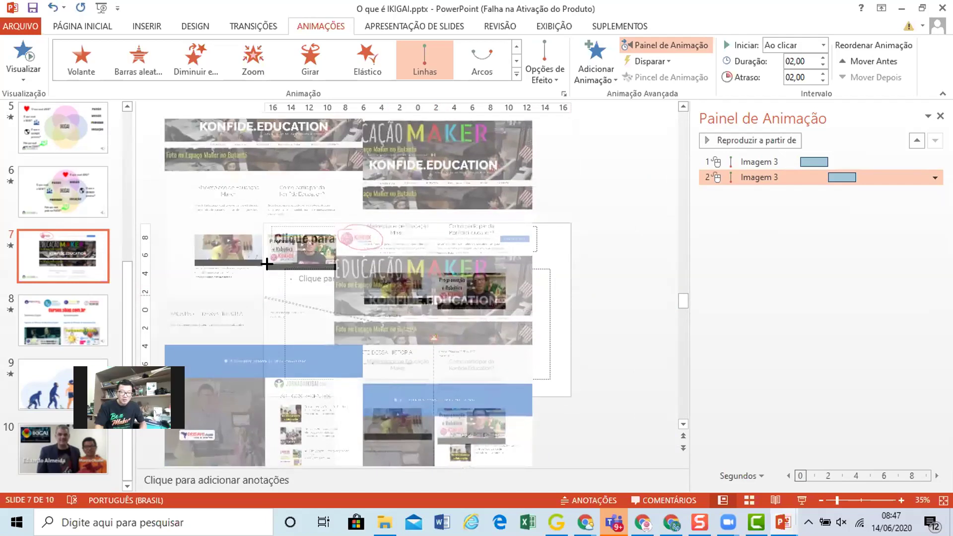
mouse_move(355, 178)
left_mouse_down()
mouse_move(382, 158)
mouse_move(446, 156)
mouse_move(359, 167)
left_mouse_up()
left_click_drag(423, 164, 427, 164)
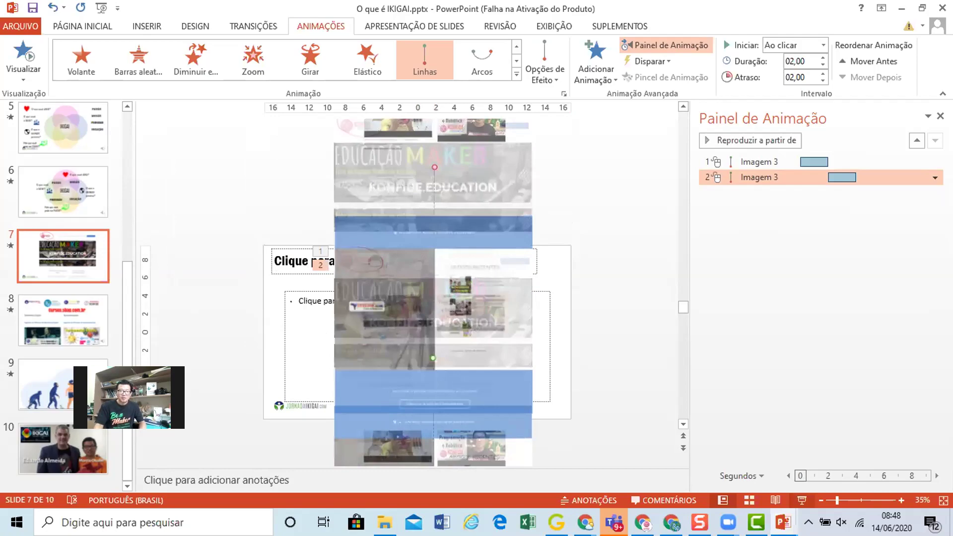
Run slide 7 as a full-screen slideshow, then show Apresentação2's blank slide 2.
key("shift+F5")
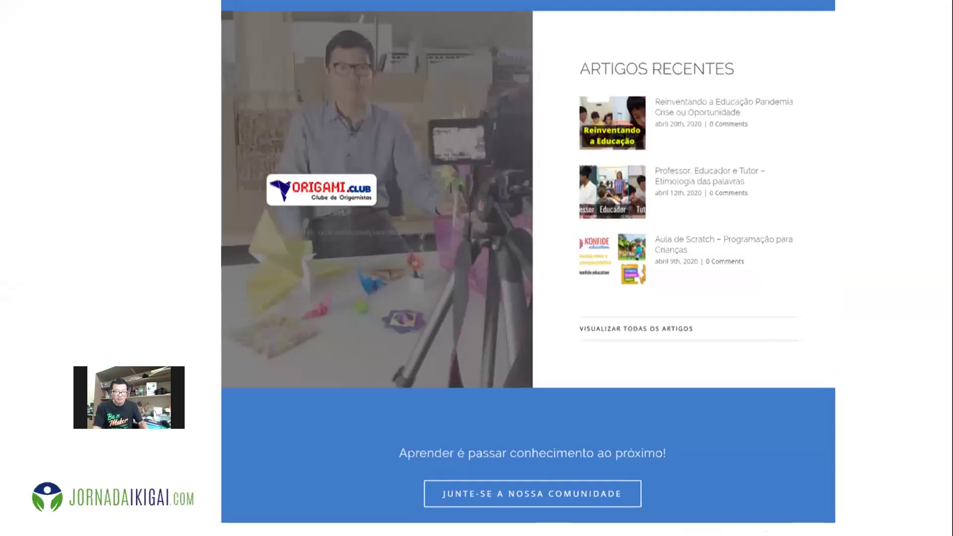
key("Escape")
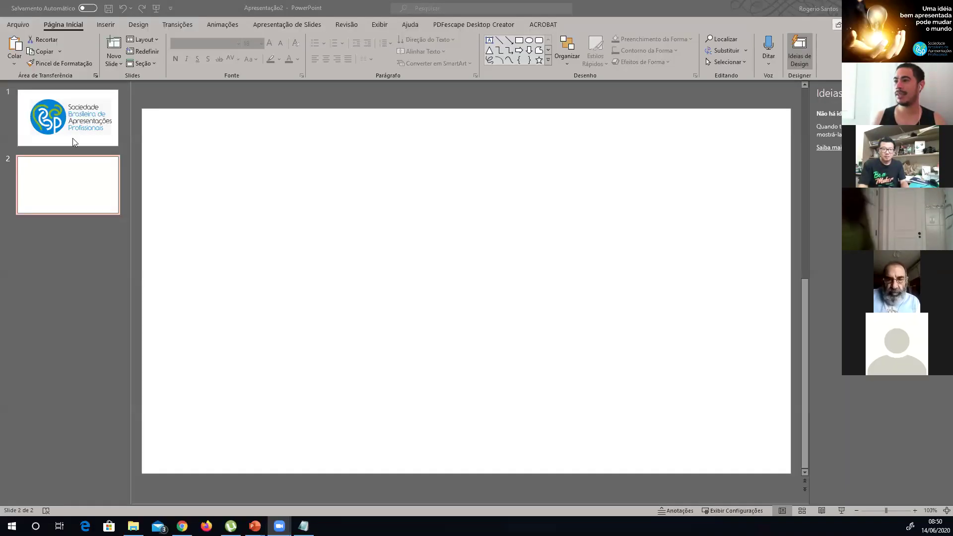
left_click(76, 185)
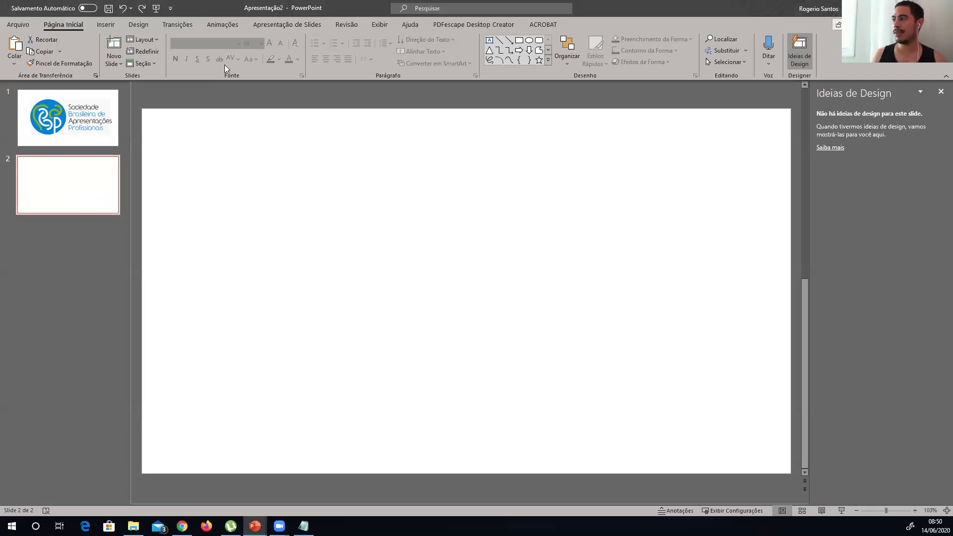
Draw blue circles on slide 2 with the Ellipse shape.
left_click(530, 41)
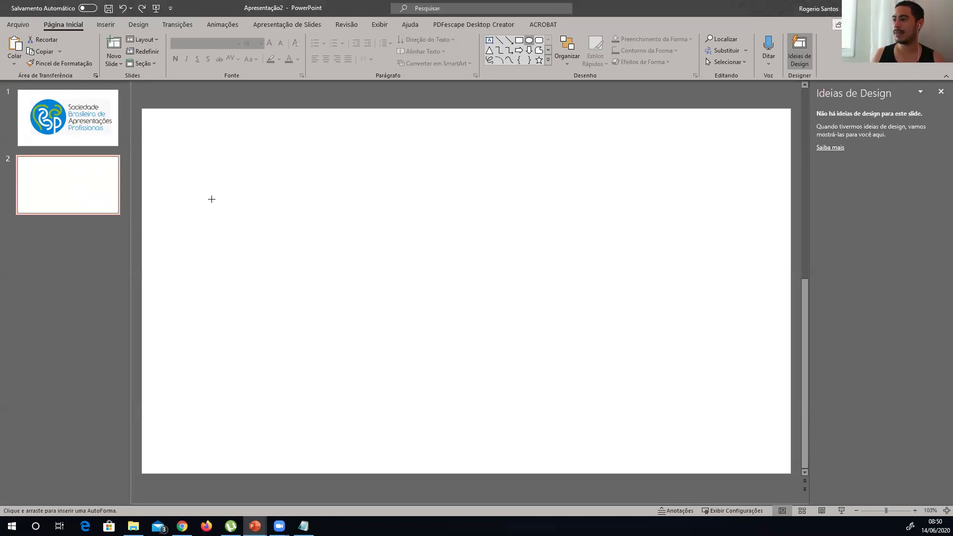
mouse_move(210, 198)
left_mouse_down()
mouse_move(377, 312)
mouse_move(545, 292)
mouse_move(753, 292)
left_mouse_up()
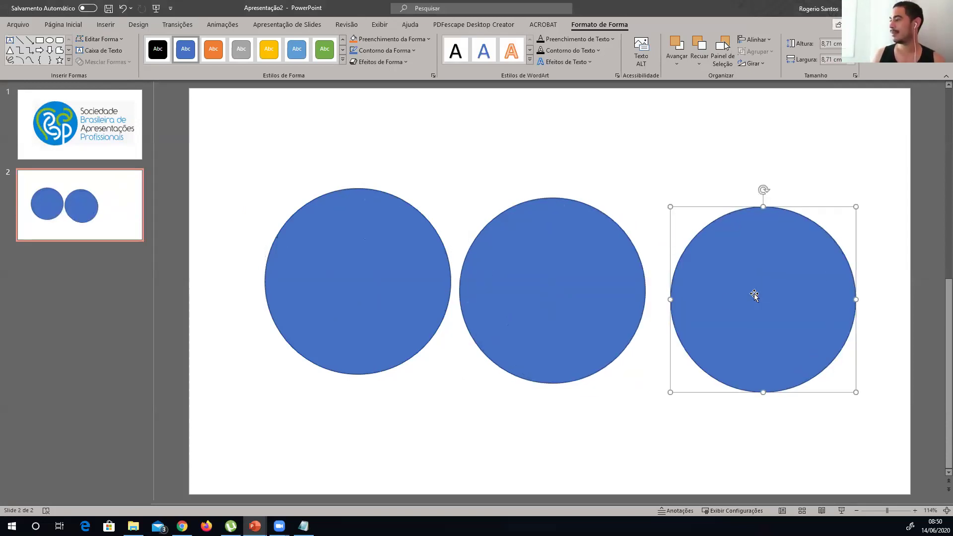
left_click(521, 283)
left_click(331, 264, "shift")
left_click(379, 246)
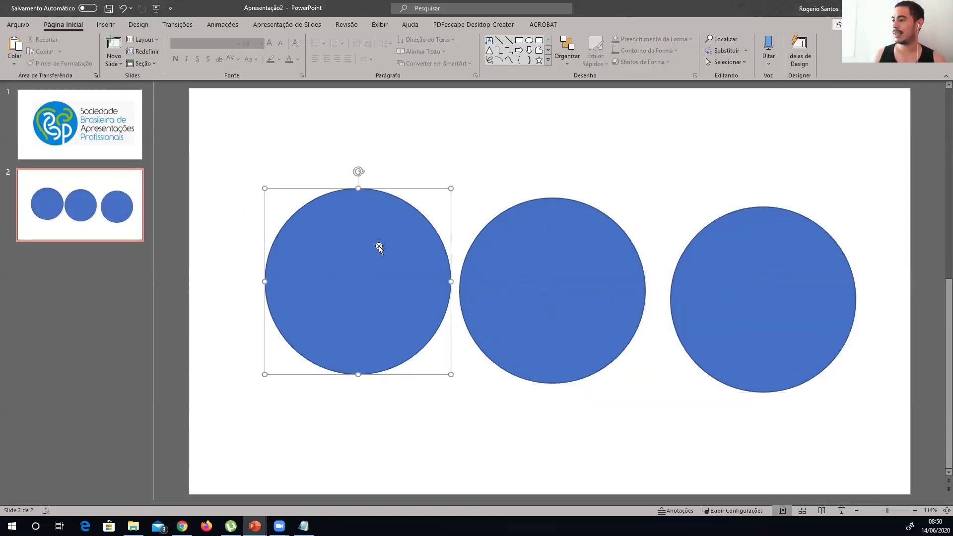
Move the three circles into a staggered layout and select them together.
left_click_drag(379, 245, 335, 240)
left_click(632, 282, "shift")
left_click(688, 282, "shift")
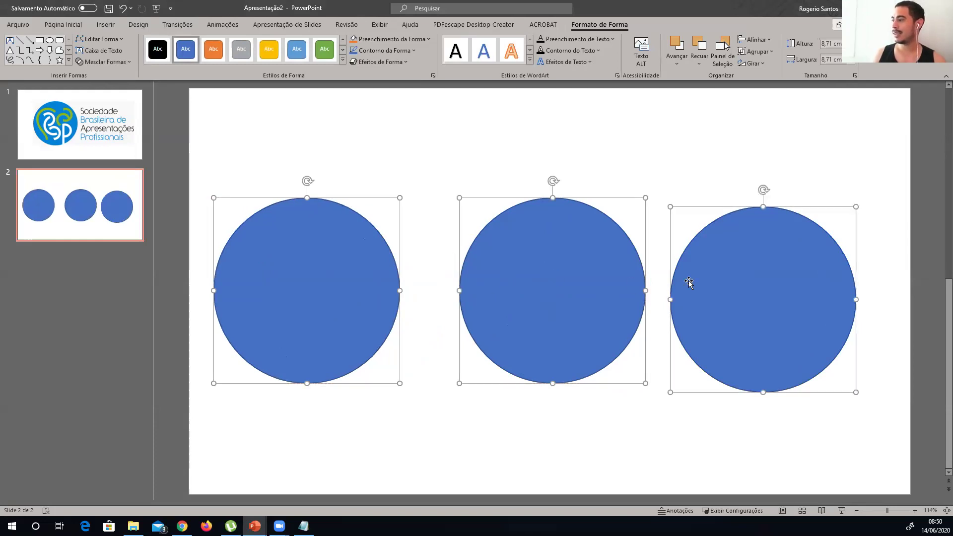
left_click(696, 221)
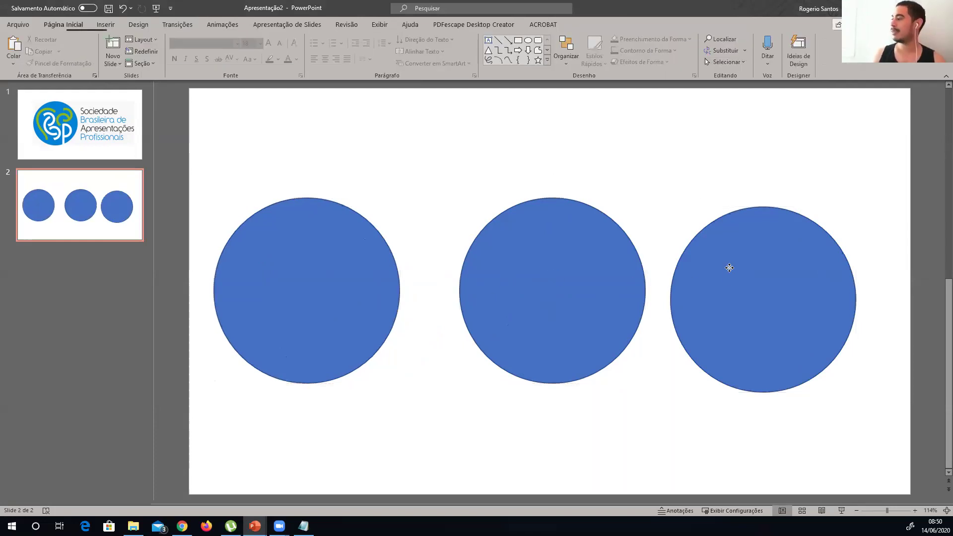
left_click_drag(729, 266, 715, 169)
left_click_drag(591, 272, 616, 349)
mouse_move(357, 315)
left_mouse_down()
mouse_move(349, 241)
mouse_move(349, 299)
left_mouse_up()
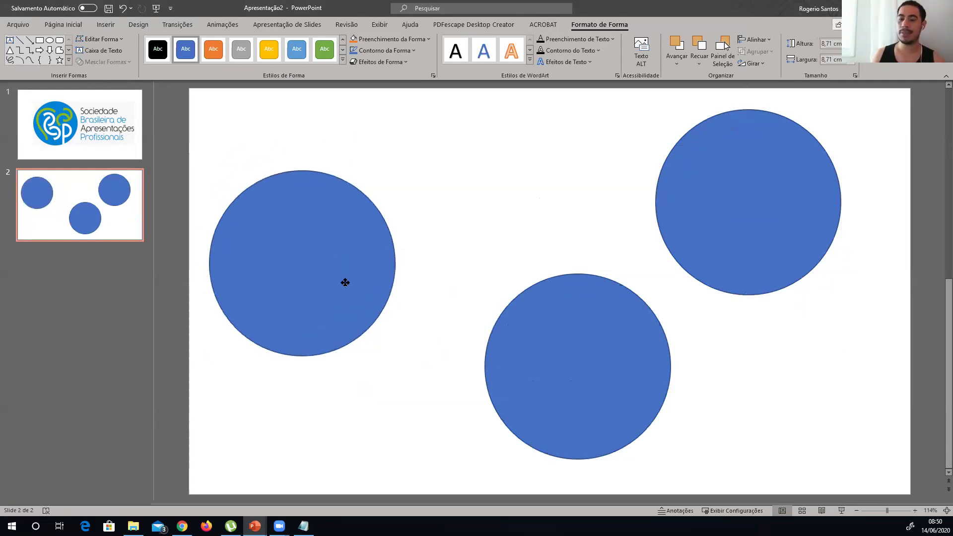
left_click(599, 362, "shift")
left_click(722, 226, "shift")
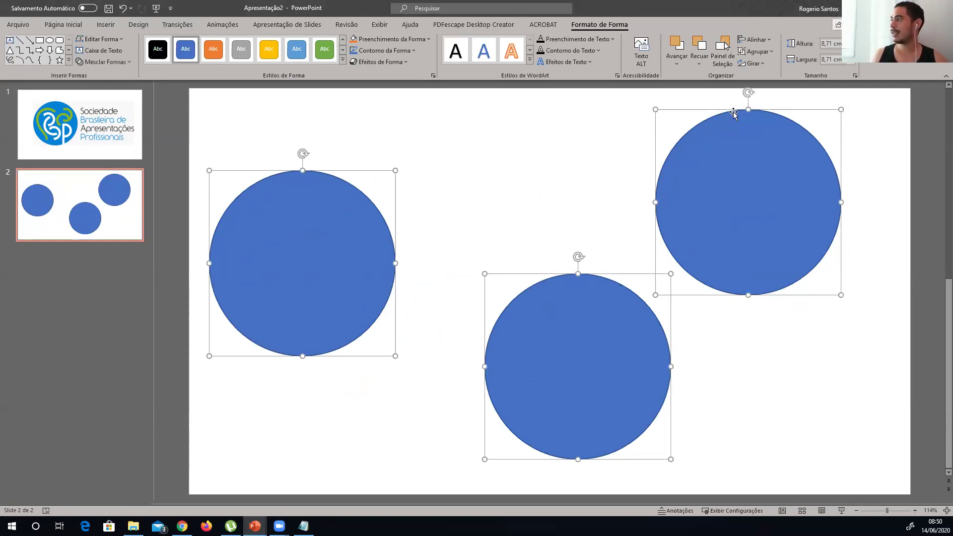
Apply Alinhar ao Meio and Distribuir Horizontalmente so the three circles sit level and evenly spaced.
left_click(772, 42)
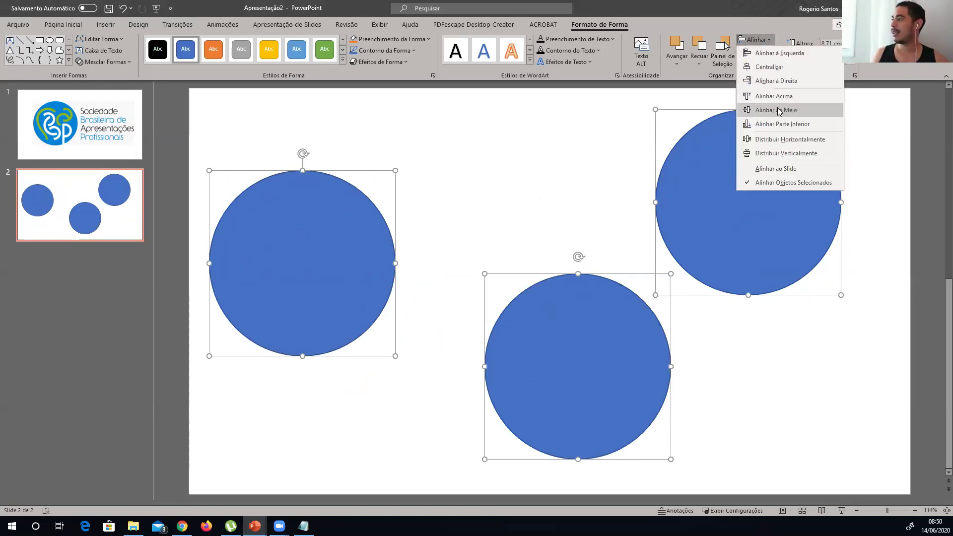
left_click(778, 110)
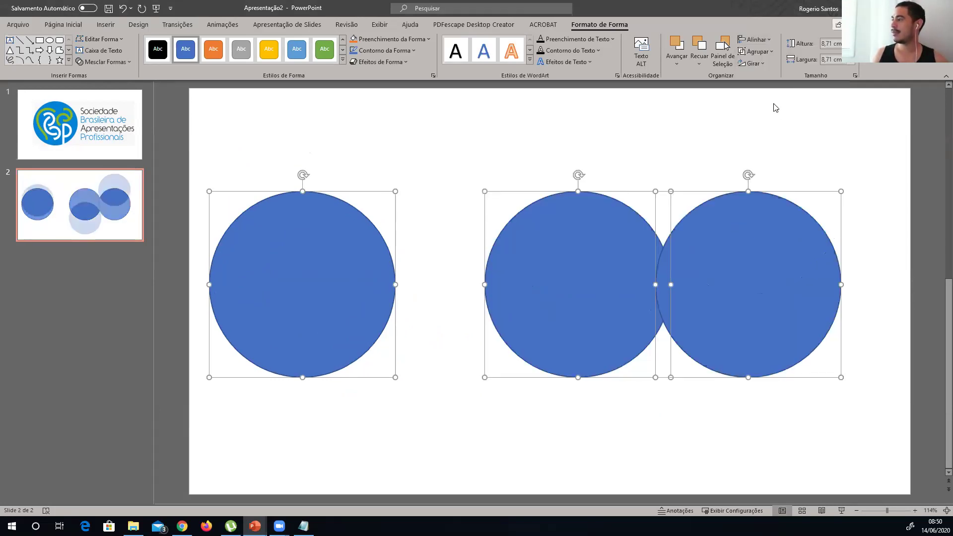
left_click(769, 47)
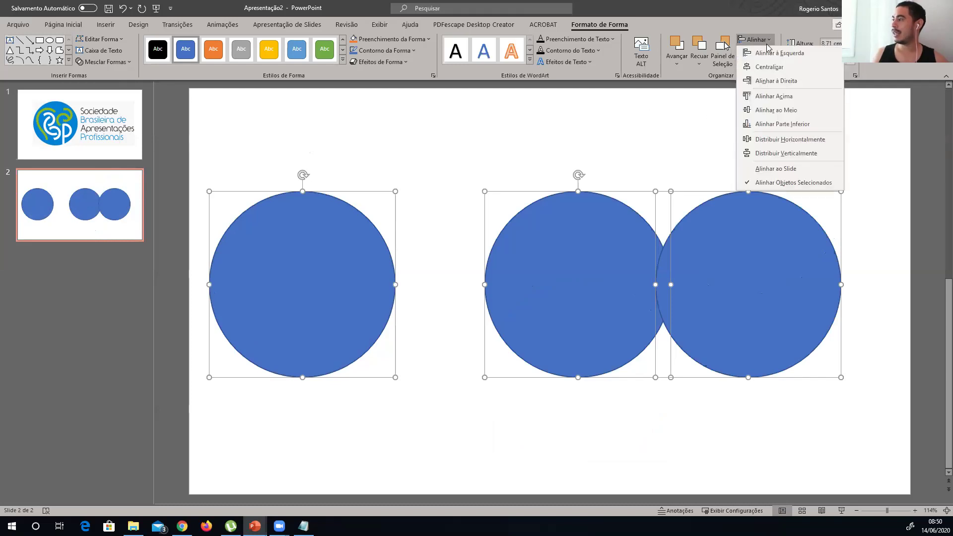
left_click(784, 141)
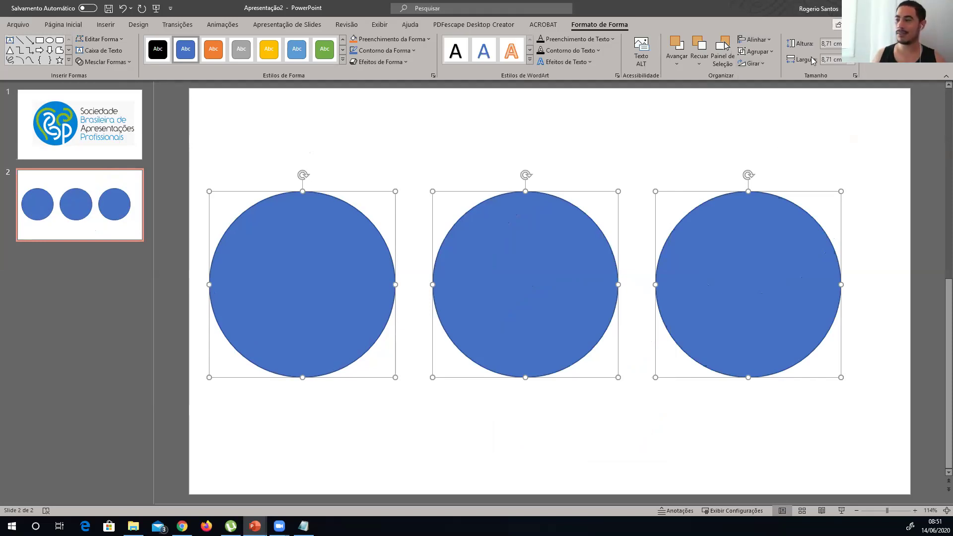
left_click(301, 231)
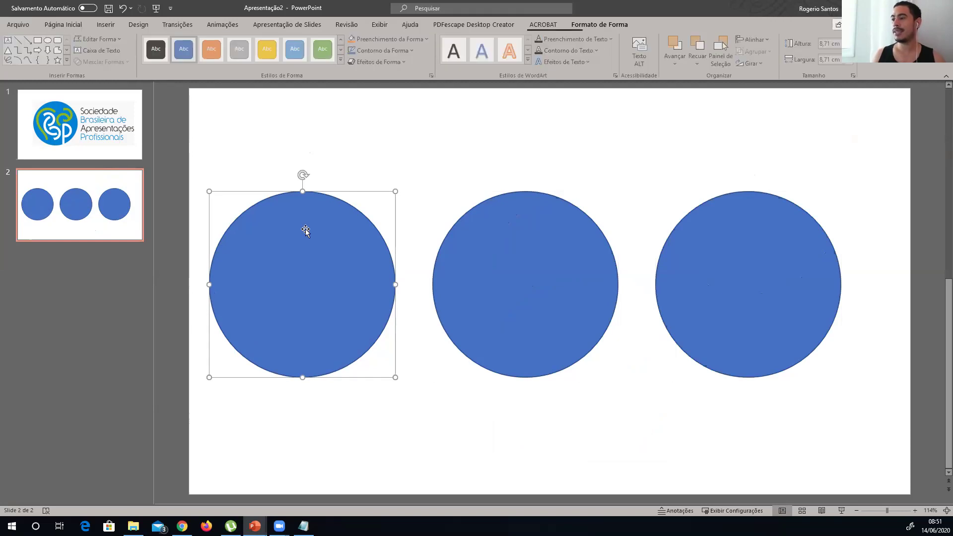
Undo the stray 'R', the spacing and the alignment, restoring the staggered circles.
type("R")
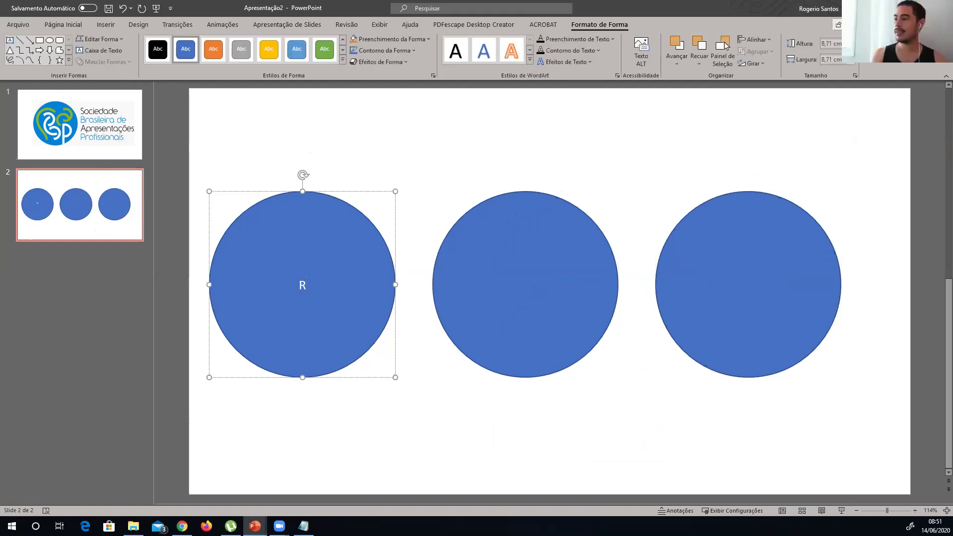
key("ctrl+z")
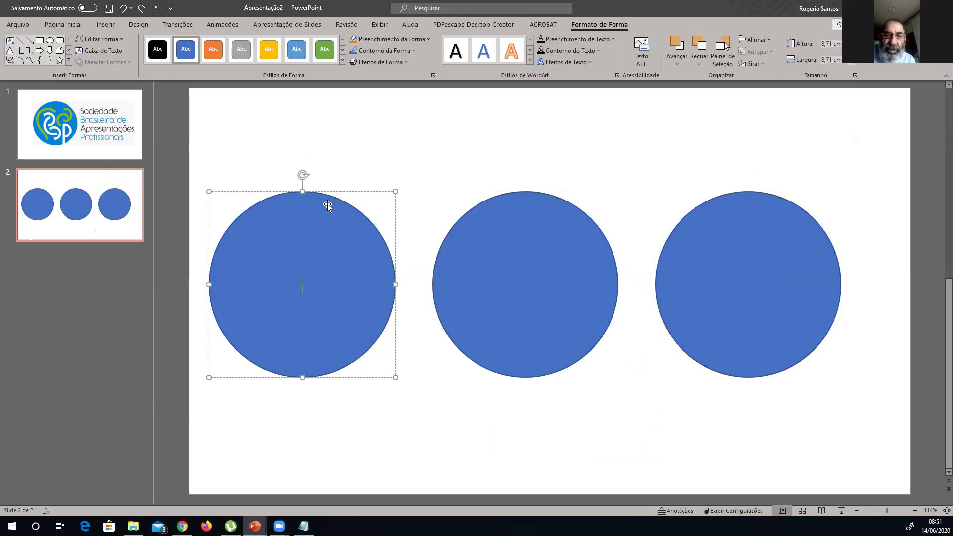
key("ctrl+z")
key("ctrl+z")
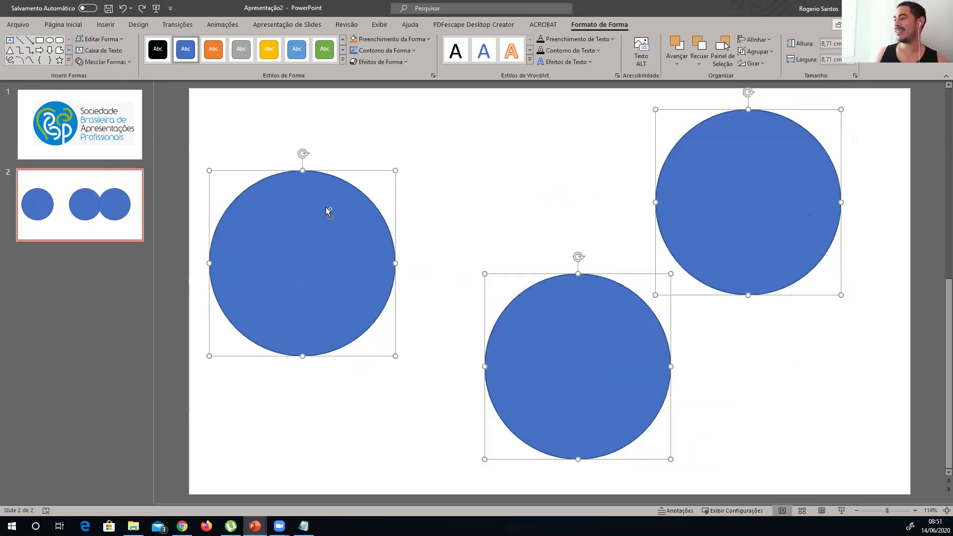
key("ctrl+z")
left_click(191, 148)
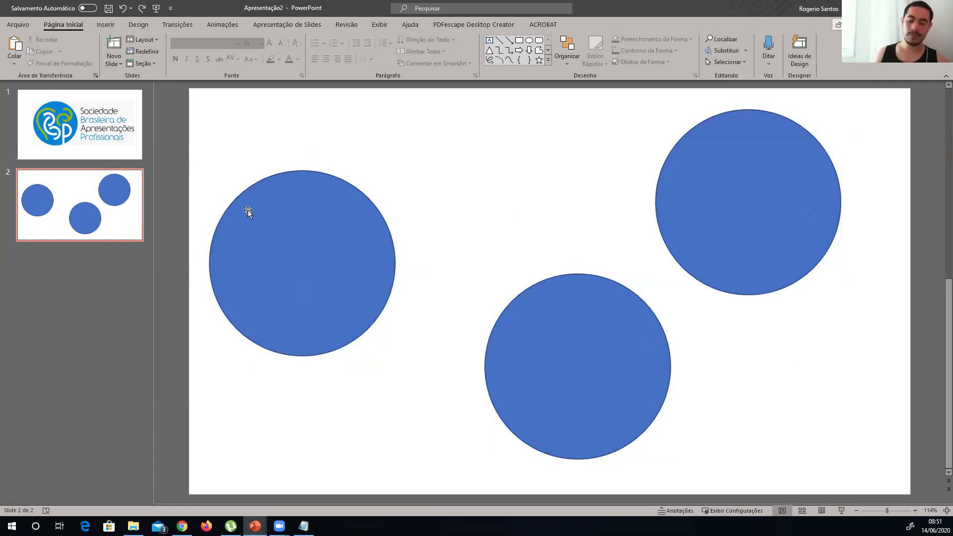
Select the left, bottom and top-right circles together.
left_click(285, 225)
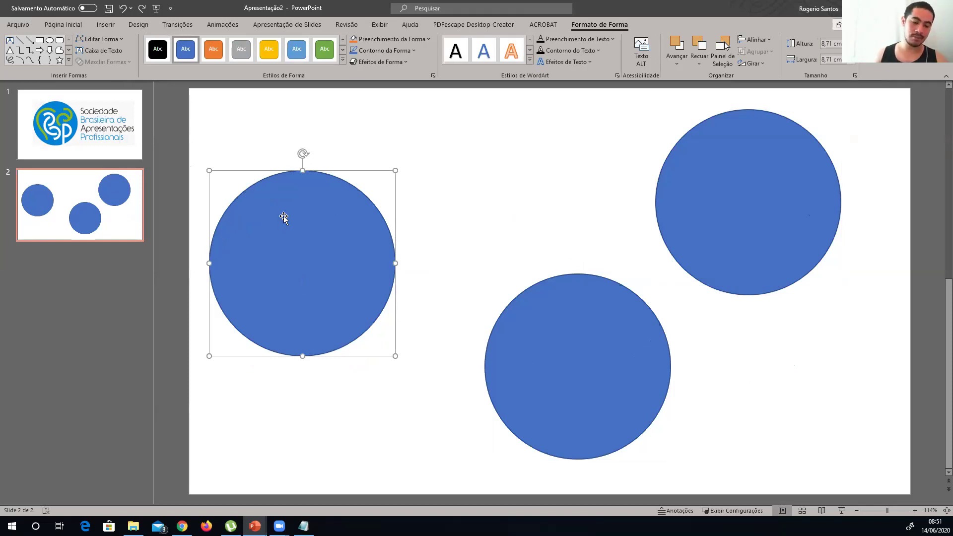
key("Escape")
left_click(314, 226)
left_click(541, 322, "shift")
left_click(719, 201, "shift")
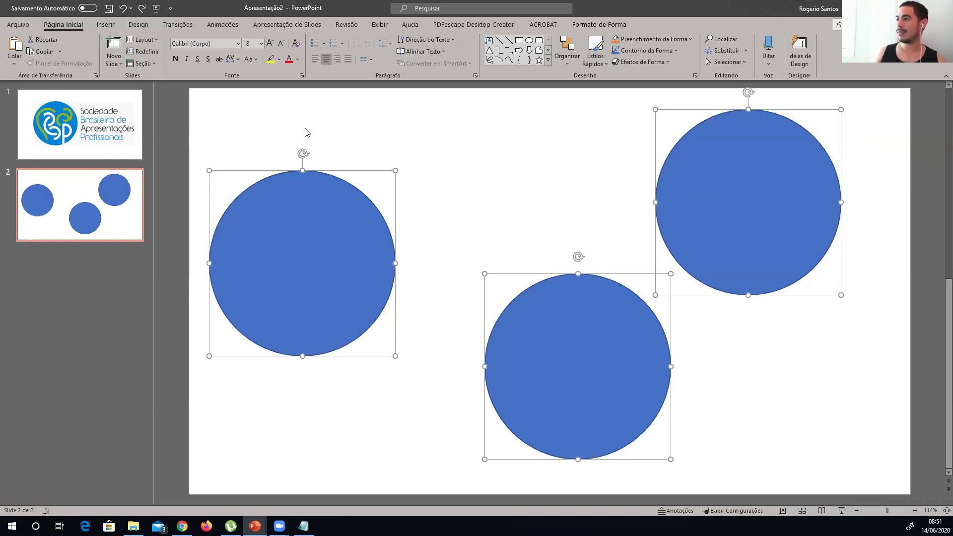
left_click(658, 85)
left_click(689, 168)
key("ctrl+y")
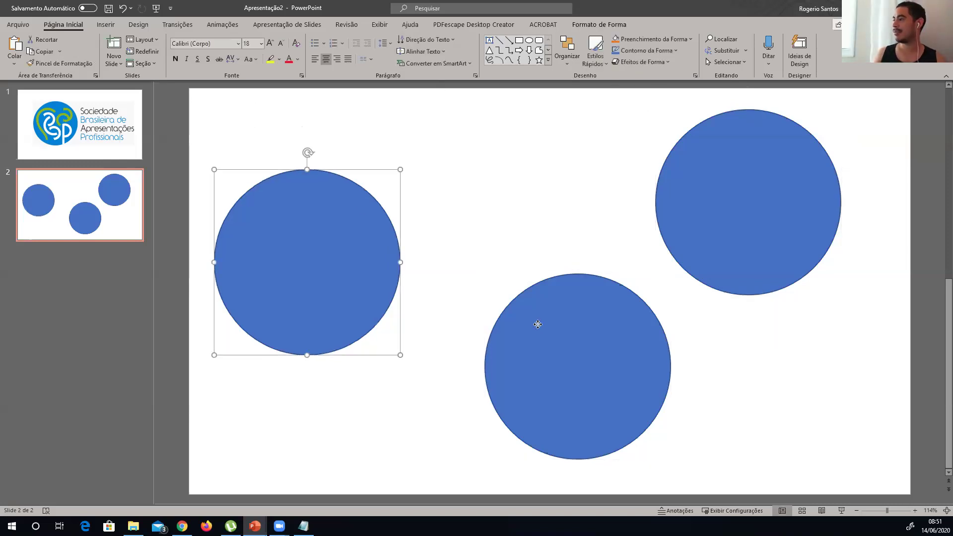
left_click(536, 323, "shift")
left_click(672, 218, "shift")
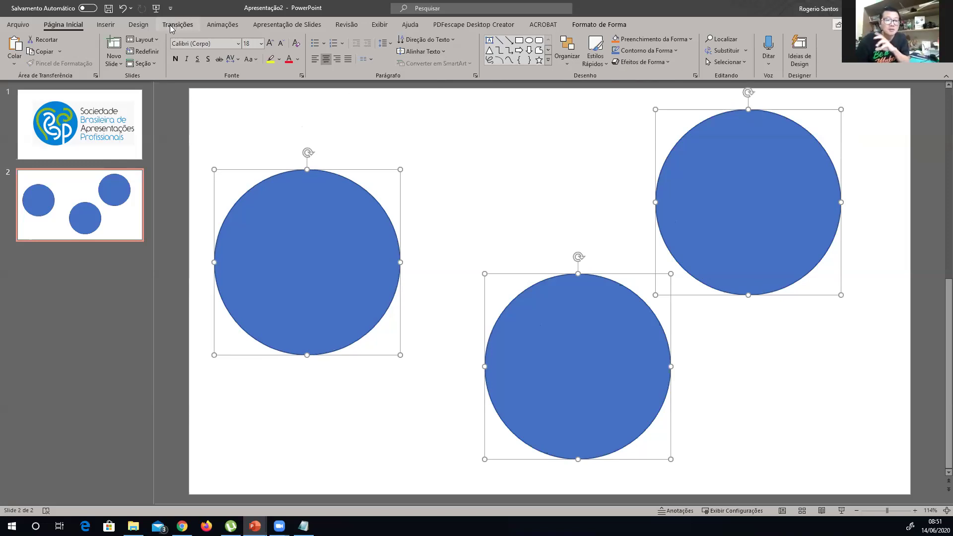
Align the circles to their middles, distribute them horizontally, and nudge the row right.
left_click(599, 25)
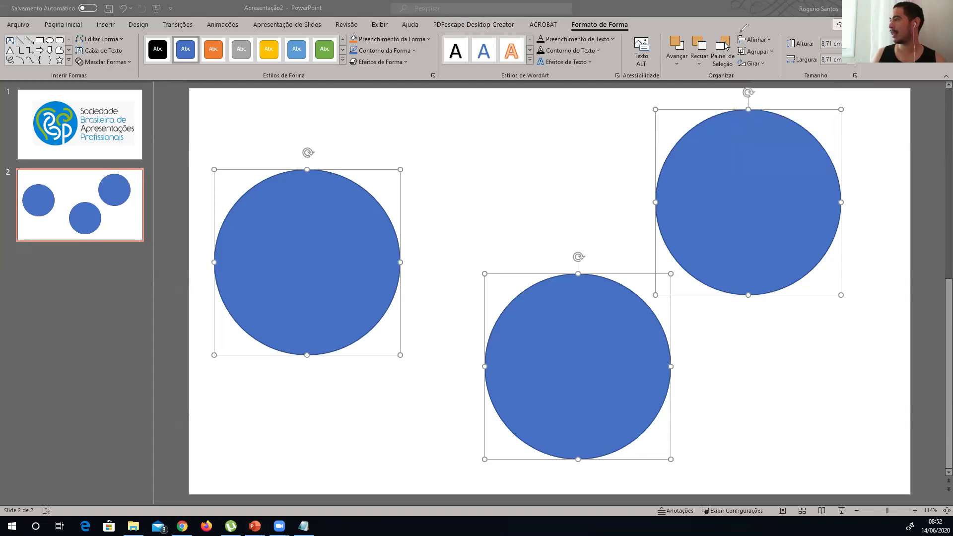
left_click_drag(776, 51, 726, 44)
left_click_drag(774, 24, 702, 29)
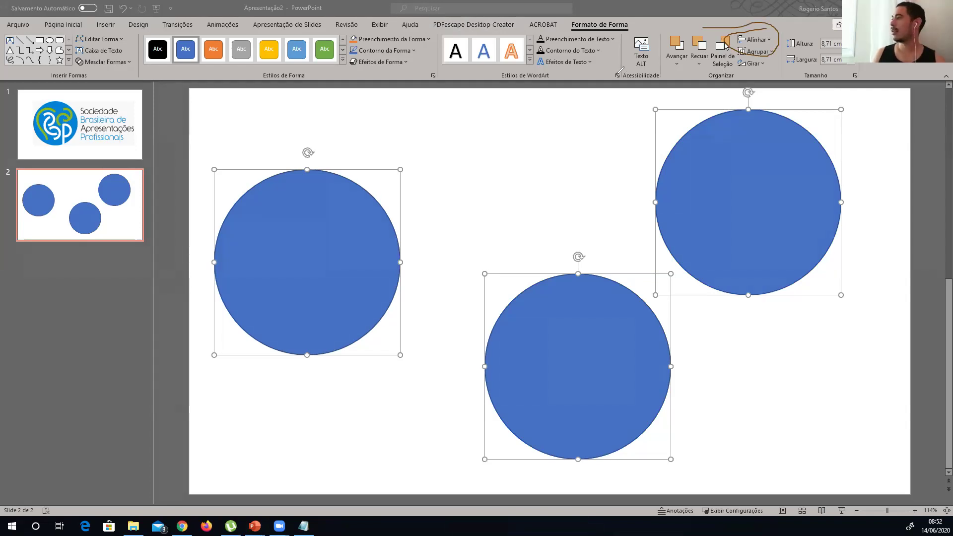
left_click(767, 43)
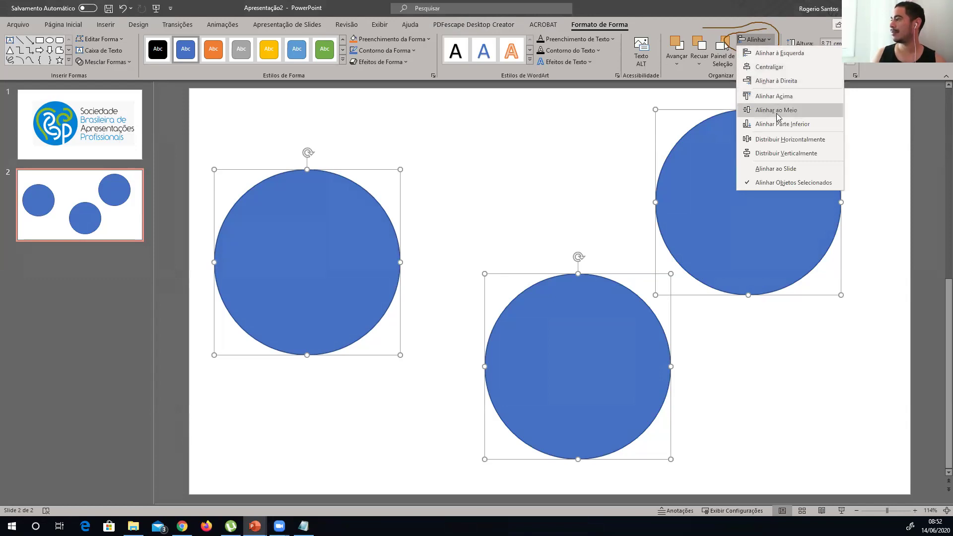
left_click(776, 110)
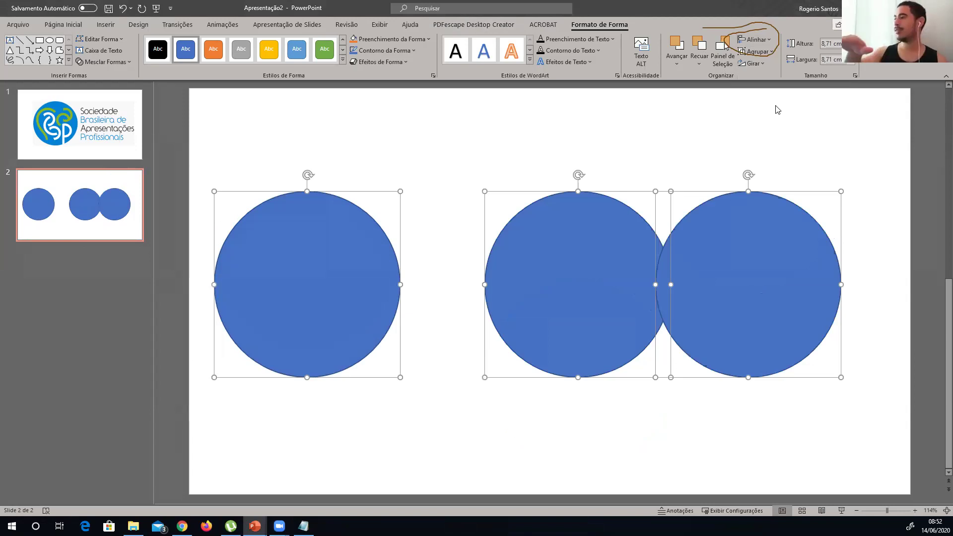
left_click(771, 41)
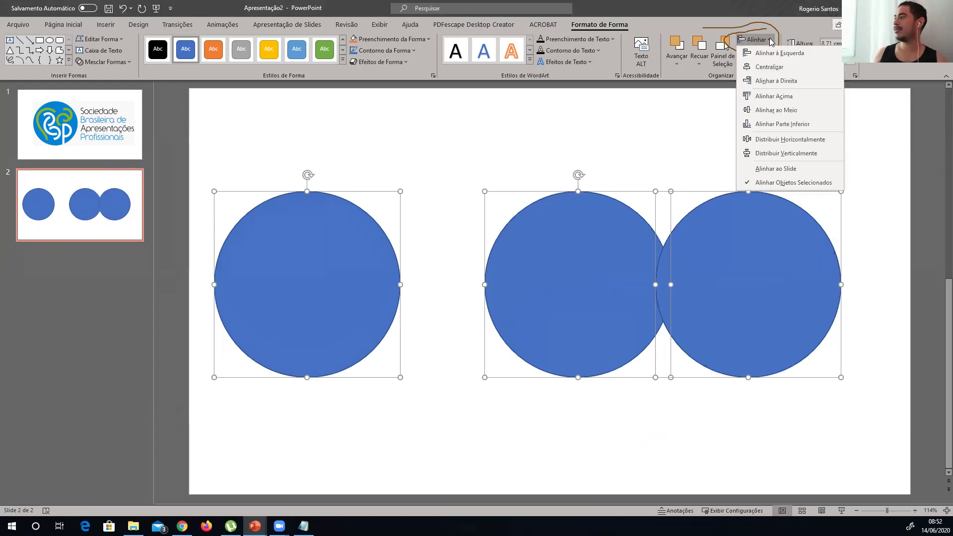
left_click(788, 140)
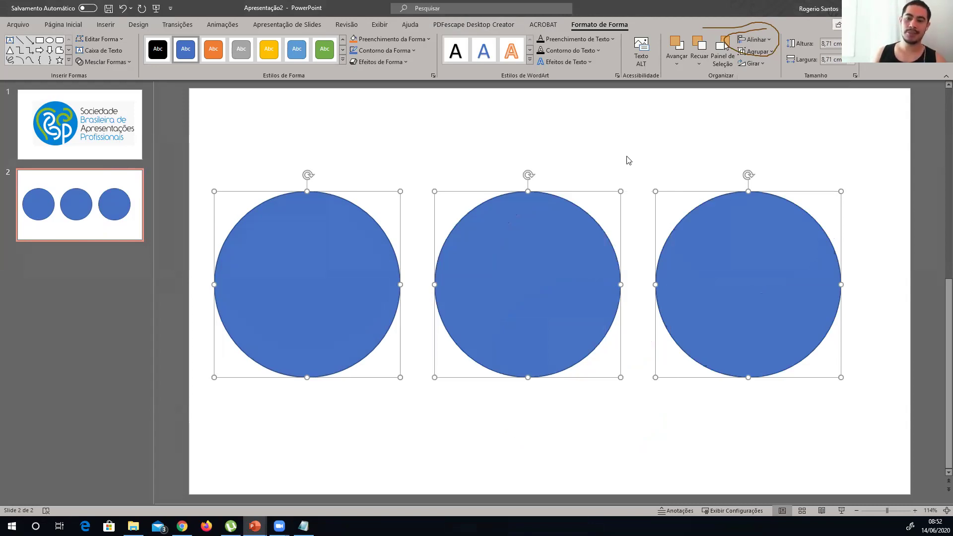
left_click_drag(322, 246, 331, 247)
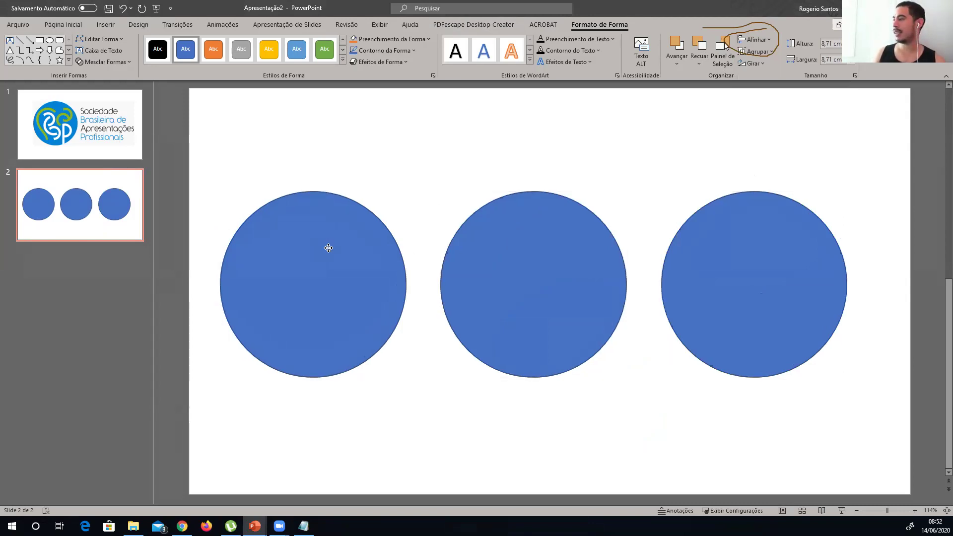
Type 'Roteiro' into the left circle.
left_click(401, 40)
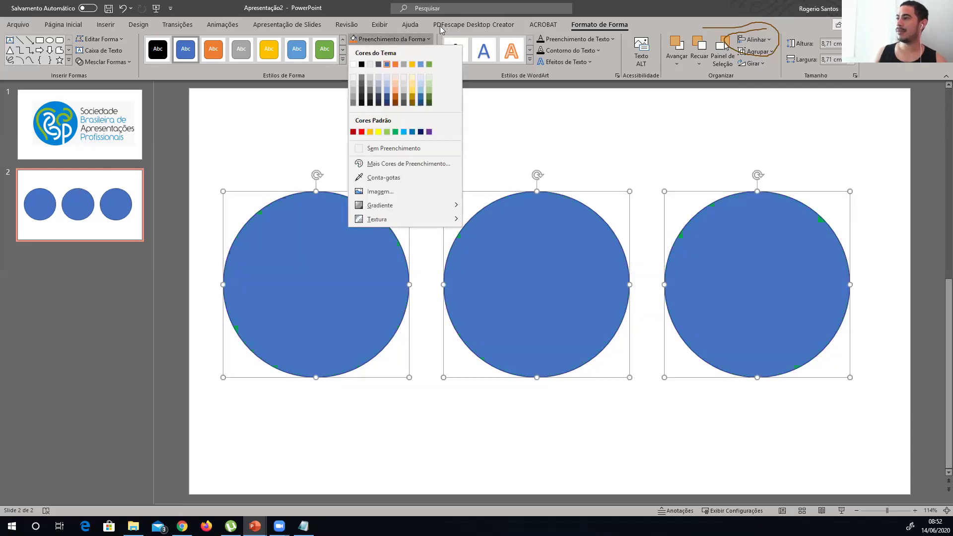
left_click(440, 27)
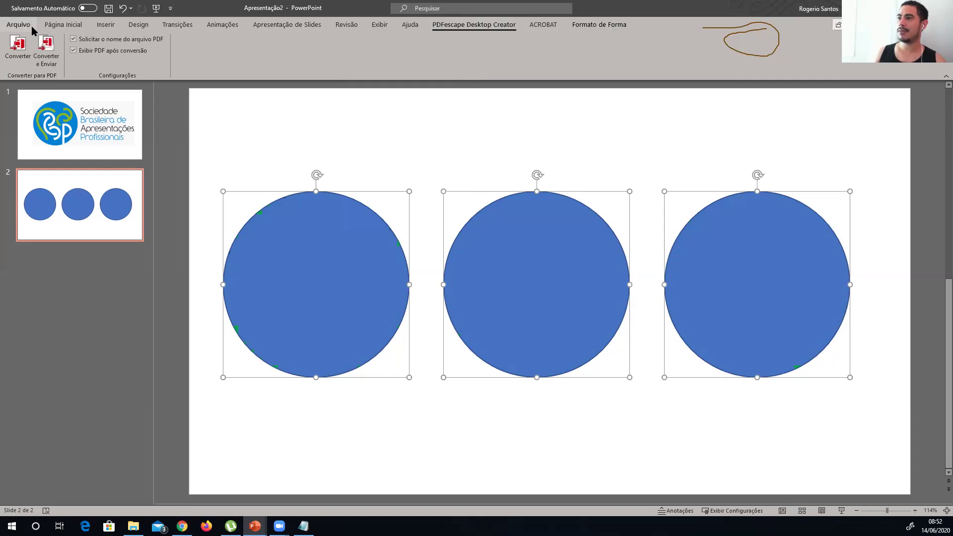
left_click(28, 24)
left_click(27, 31)
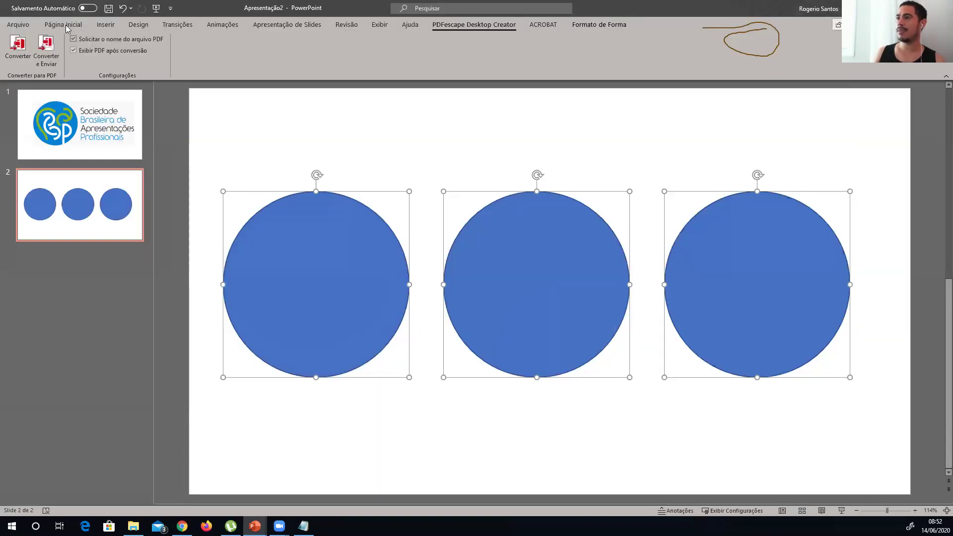
left_click(64, 25)
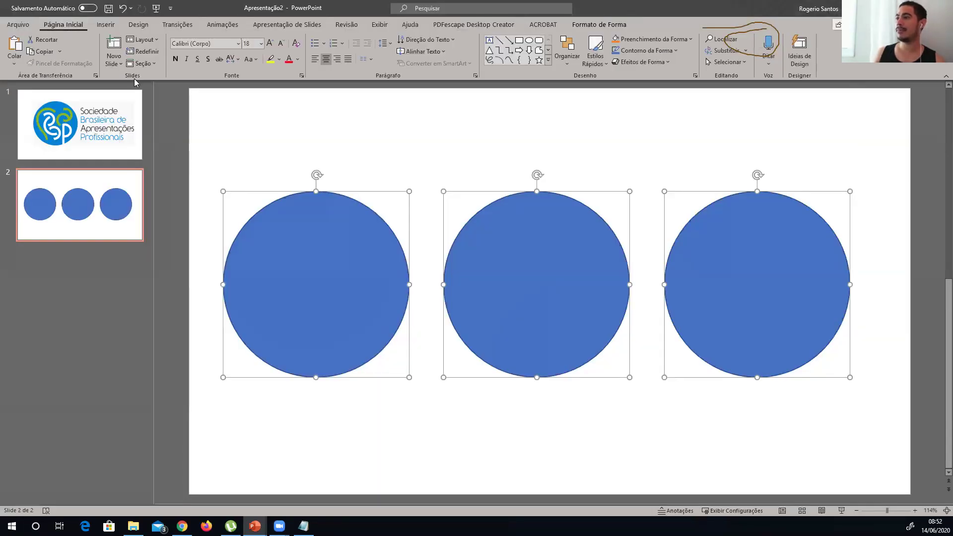
left_click(327, 257)
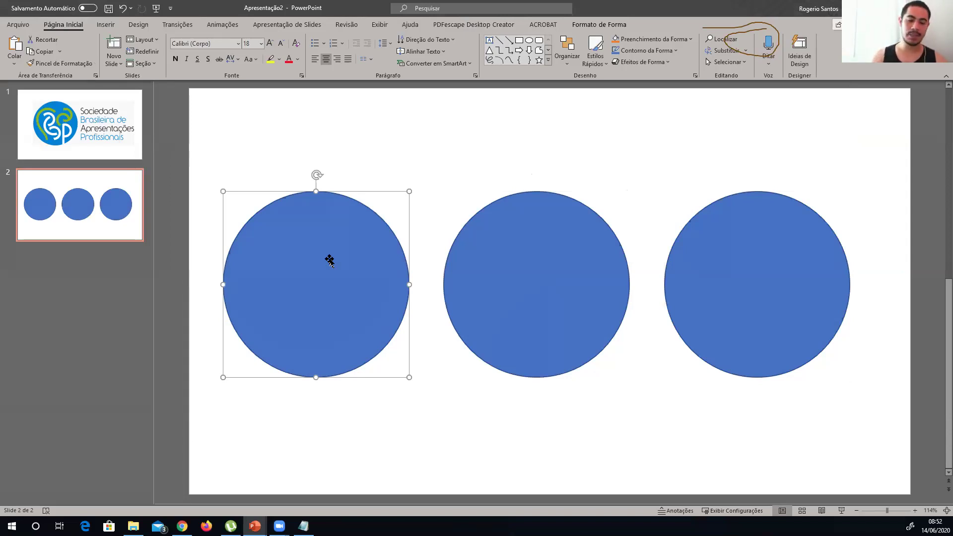
type("Roteiro")
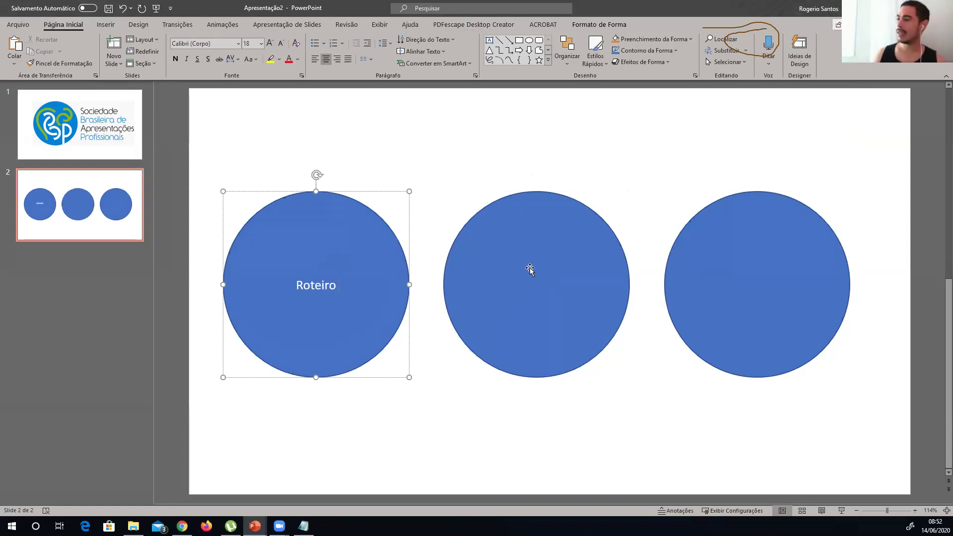
Enlarge the Roteiro text to size 48 and set its font to Arial.
left_click(291, 208)
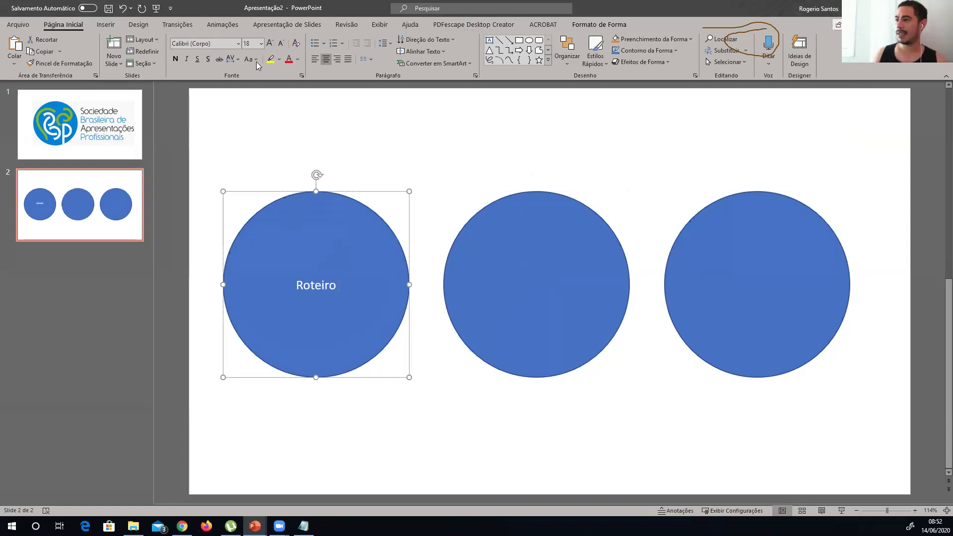
left_click(269, 44)
left_click(268, 44)
left_click(268, 44)
left_click(269, 43)
left_click(269, 44)
left_click(269, 44)
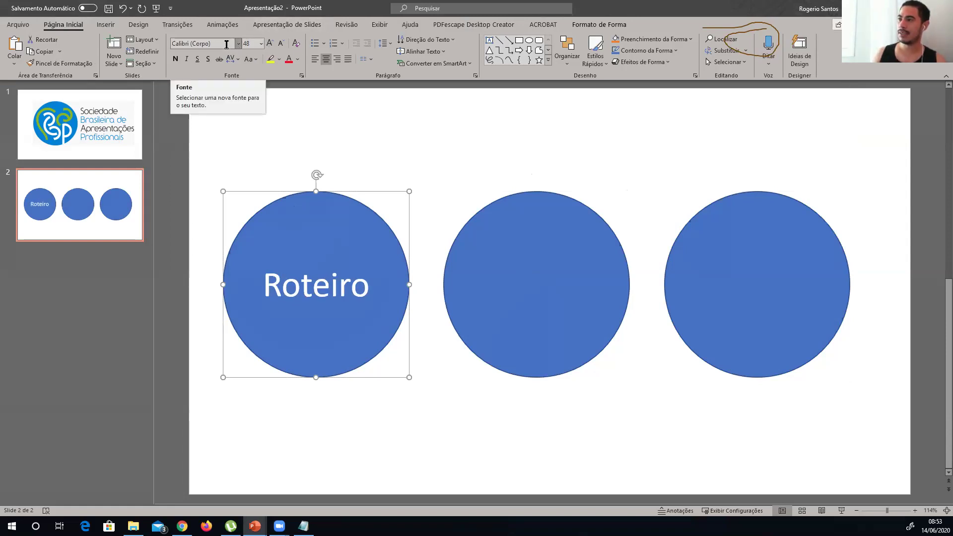
left_click(209, 44)
type("Arial")
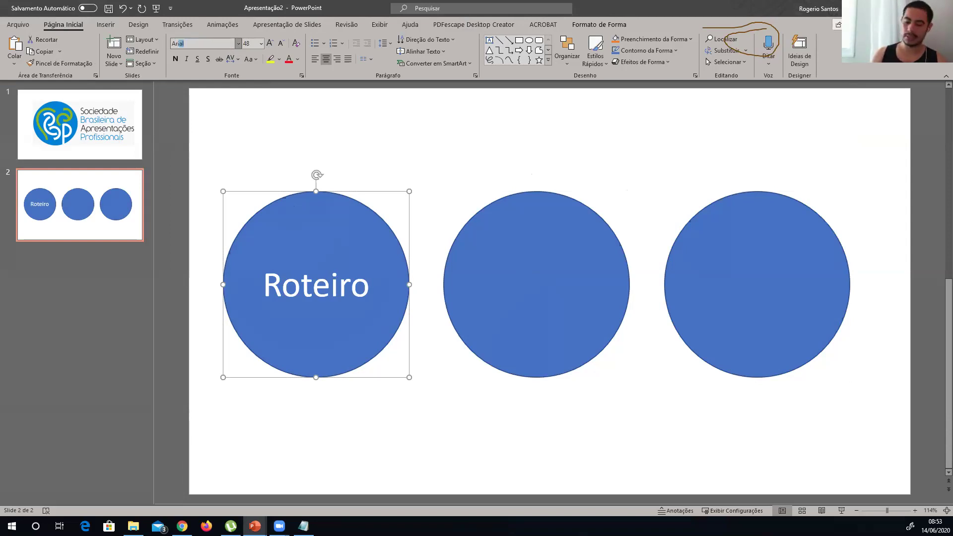
key("Return")
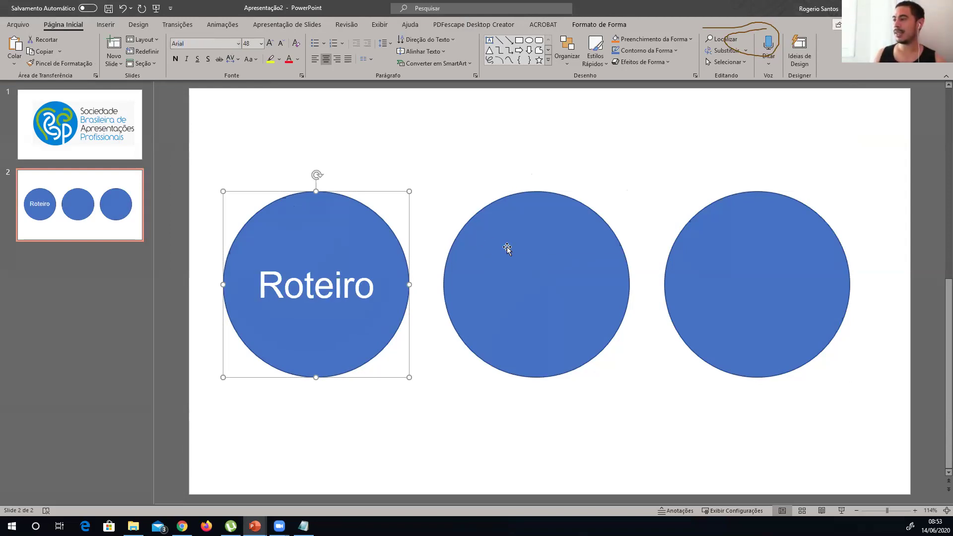
Label the middle circle 'Design', enlarged and set in Arial.
left_click(507, 248)
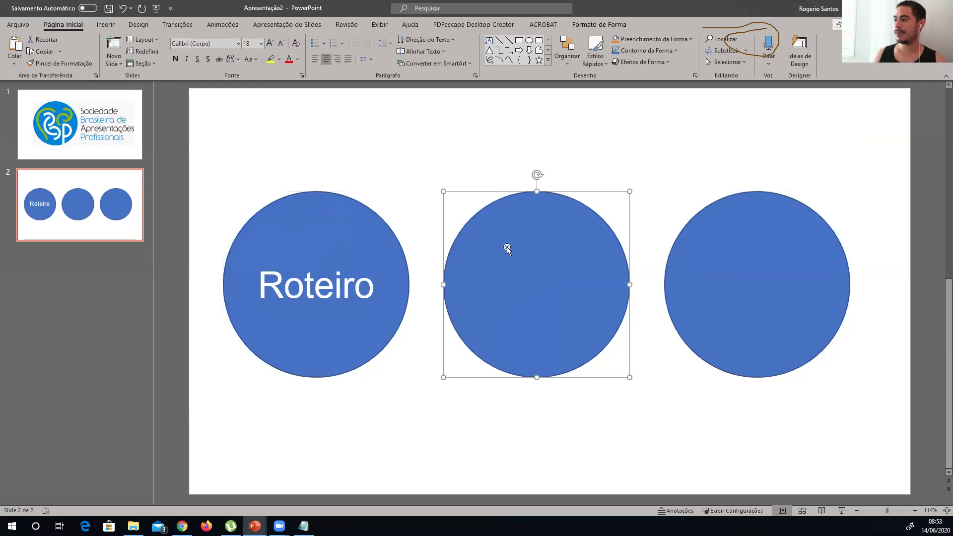
type("Desing")
key("BackSpace")
key("BackSpace")
type("gna")
key("BackSpace")
type("a")
key("BackSpace")
left_click(495, 196)
left_click(500, 211)
left_click(271, 43)
left_click(271, 43)
left_click(270, 43)
left_click(271, 44)
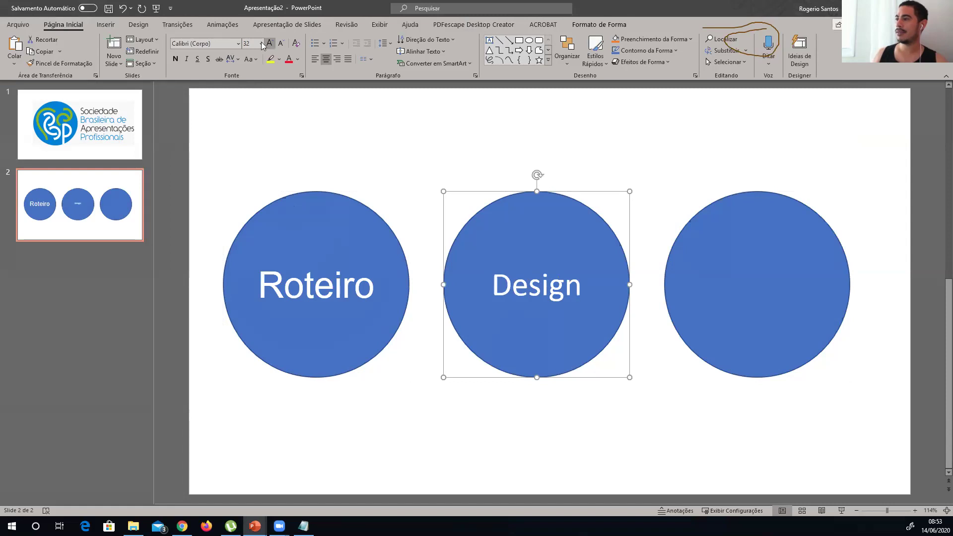
left_click(270, 43)
left_click(270, 43)
type("Arial")
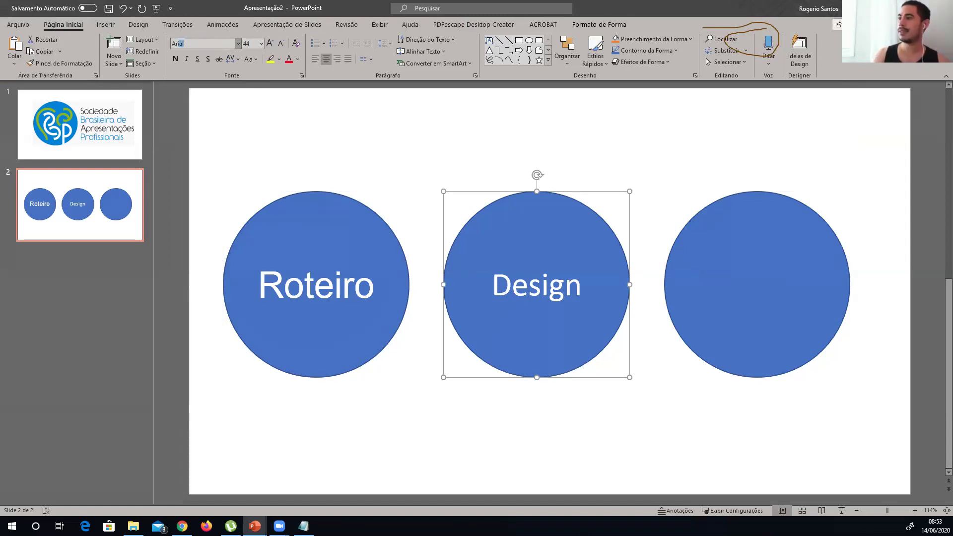
key("Return")
Label the right circle 'Performance' in Arial at size 24 so it fits.
left_click(725, 258)
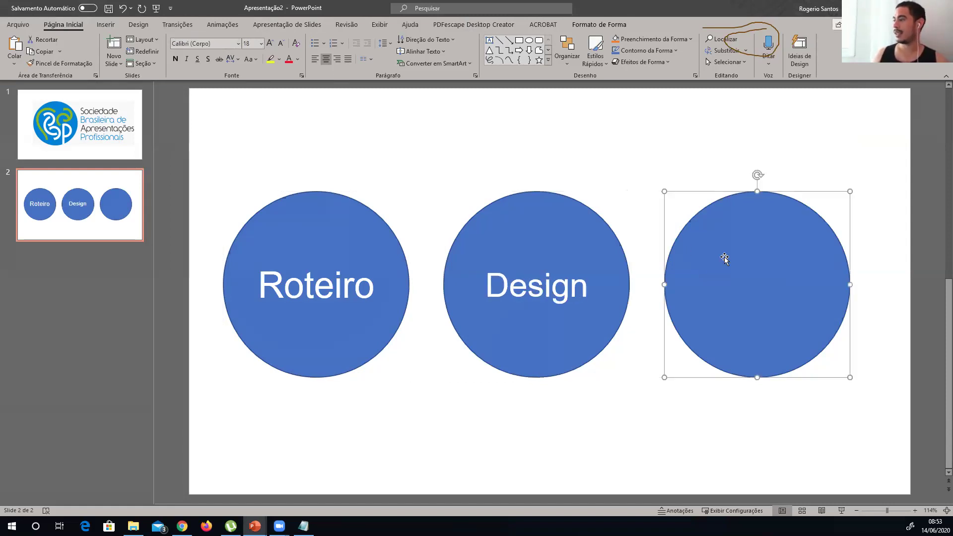
type("Pergnt")
key("BackSpace")
key("BackSpace")
key("BackSpace")
type("formance")
left_click(763, 192)
left_click(213, 43)
type("Ar")
key("Return")
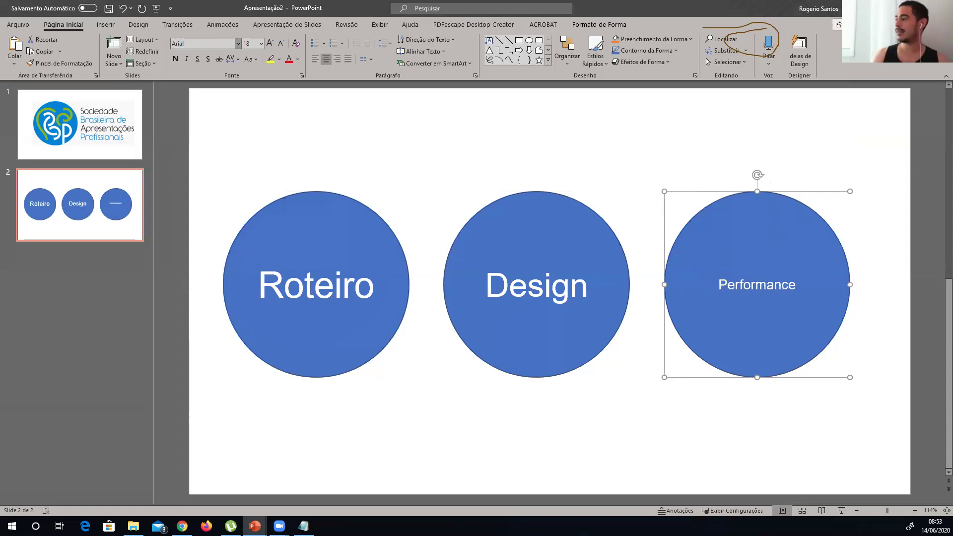
left_click(270, 43)
left_click(270, 43)
left_click(269, 43)
left_click(270, 43)
left_click(269, 43)
left_click(278, 46)
left_click(278, 46)
left_click(278, 46)
left_click(278, 45)
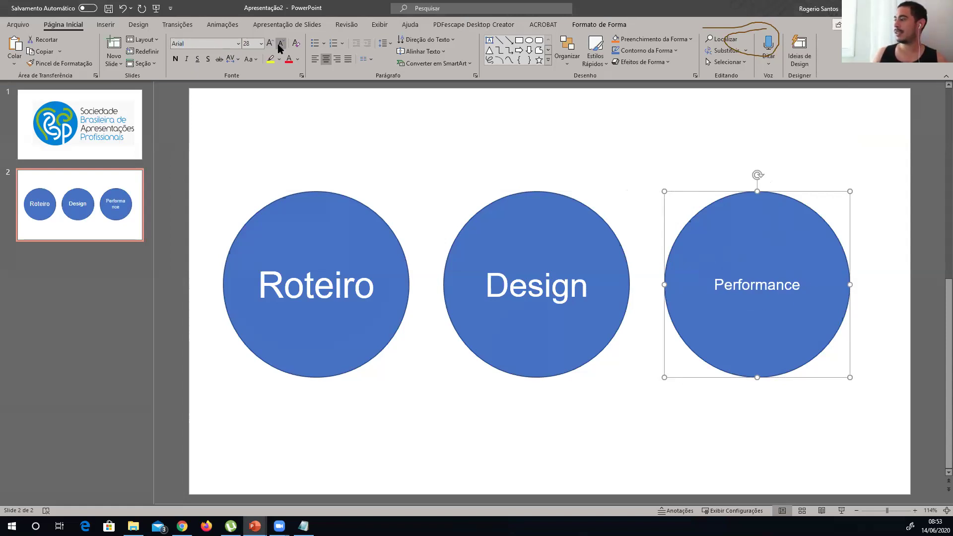
left_click(270, 44)
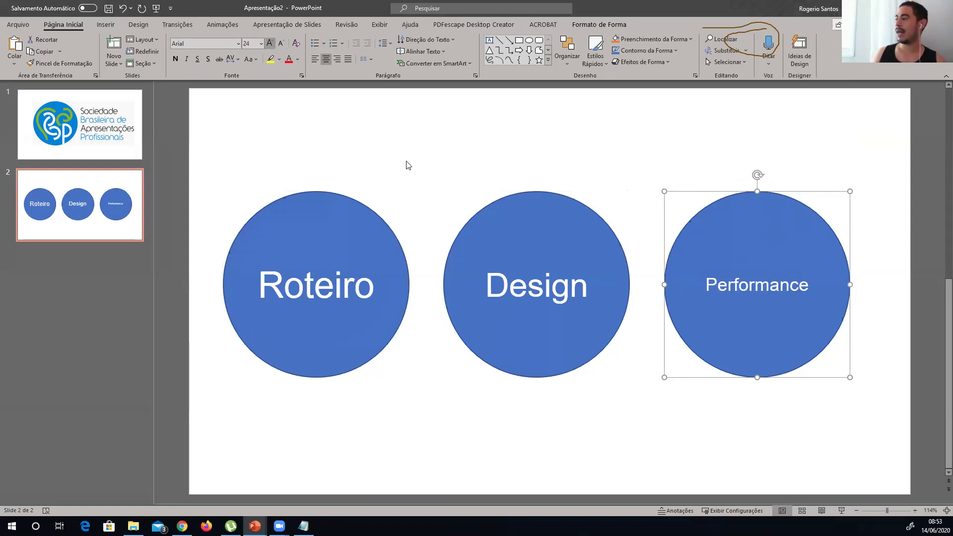
left_click(481, 243, "shift")
left_click(335, 234, "shift")
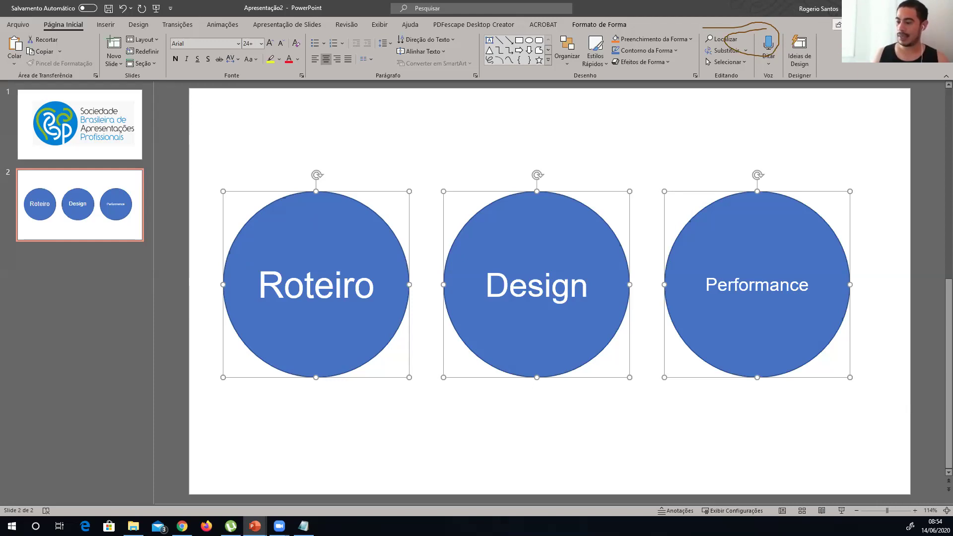
Switch to the Doctor Coach Academy deck, then over to Google Chrome.
left_click(255, 526)
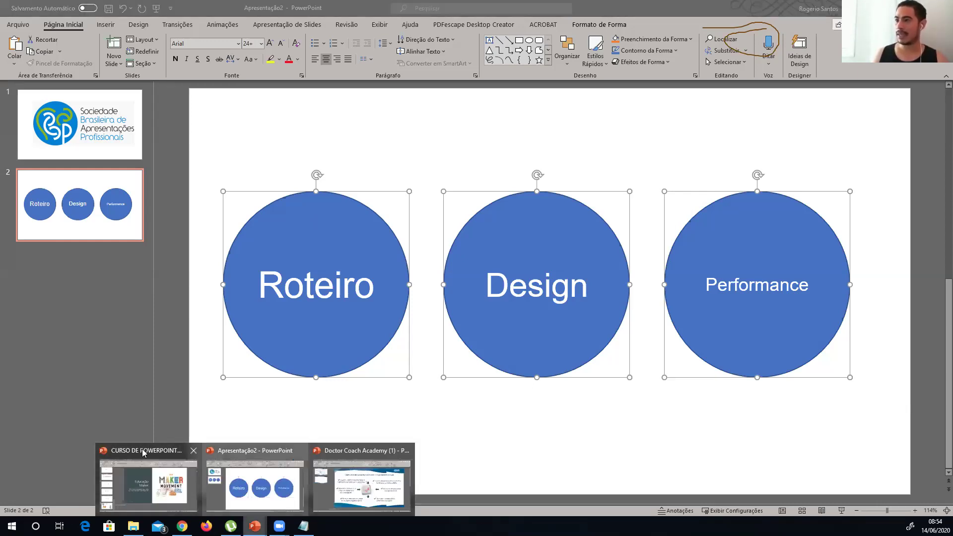
left_click(343, 507)
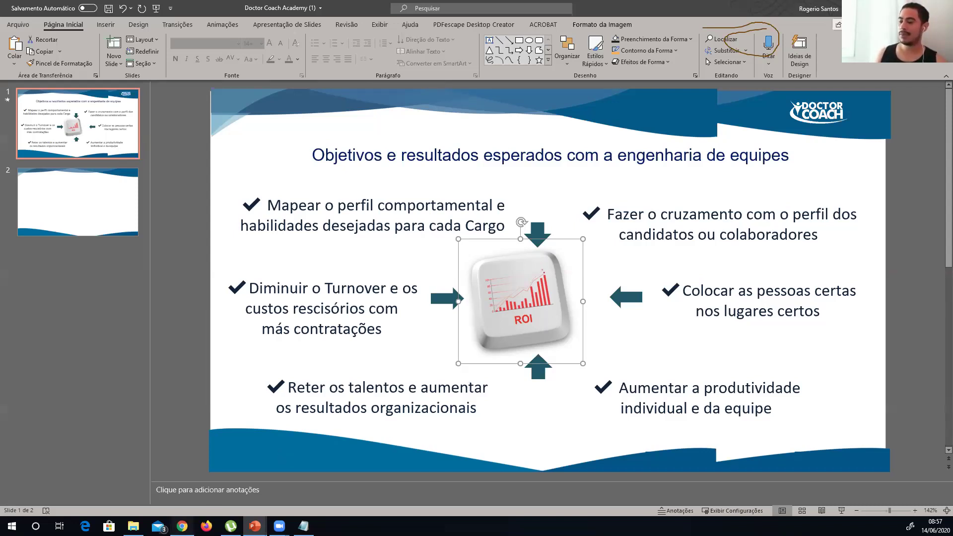
left_click(182, 525)
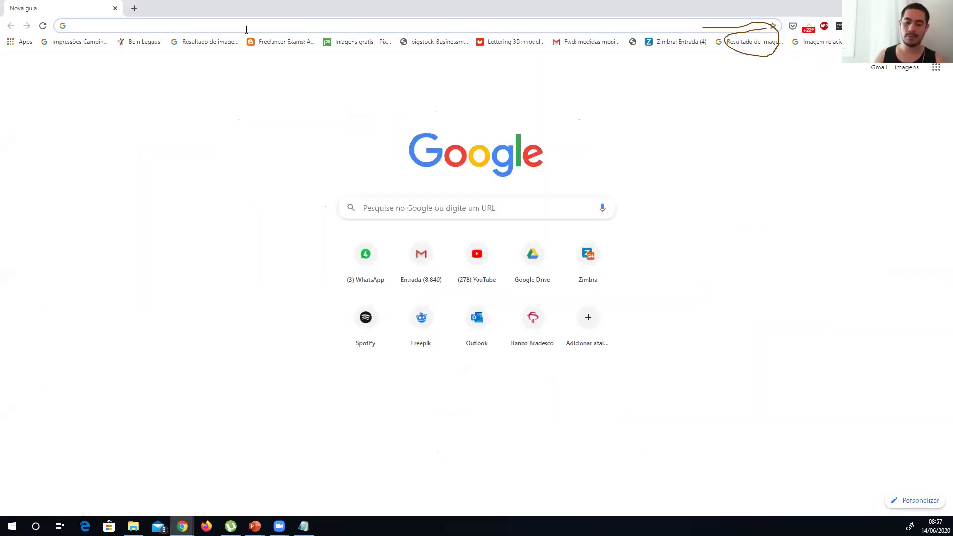
Run a Google search for 'pinterest' by completing 'pin' in a new tab's address bar.
type("pin")
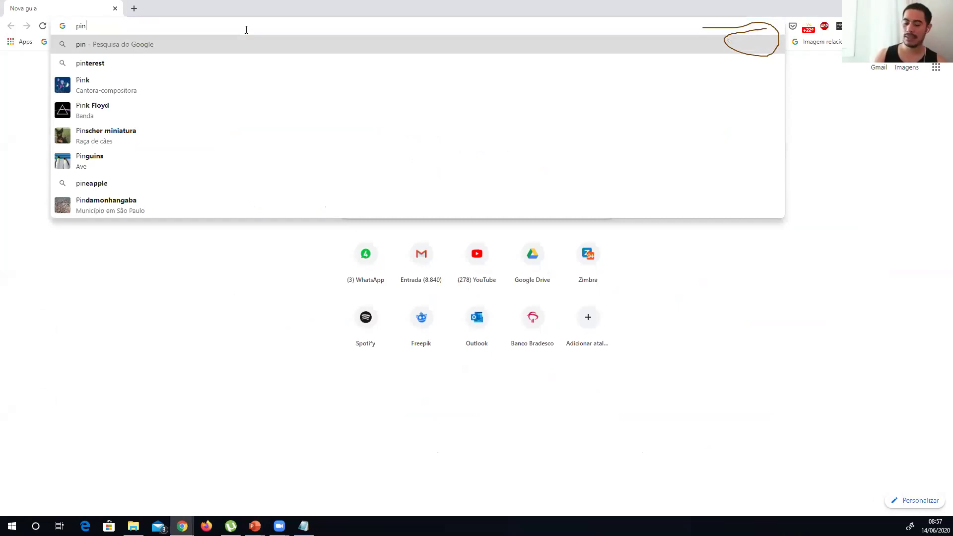
key("Down")
key("Return")
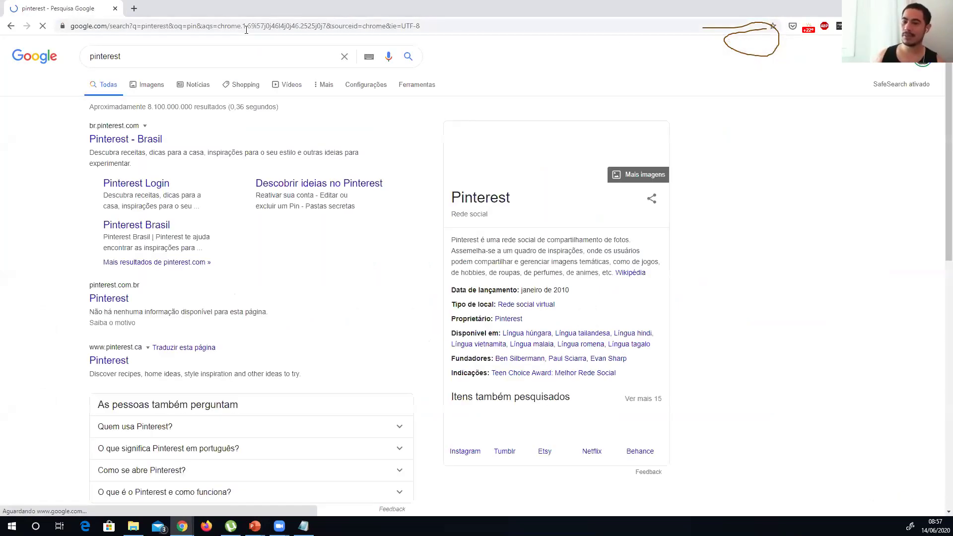
Open Pinterest Brasil and search for 'power point'.
left_click(129, 138)
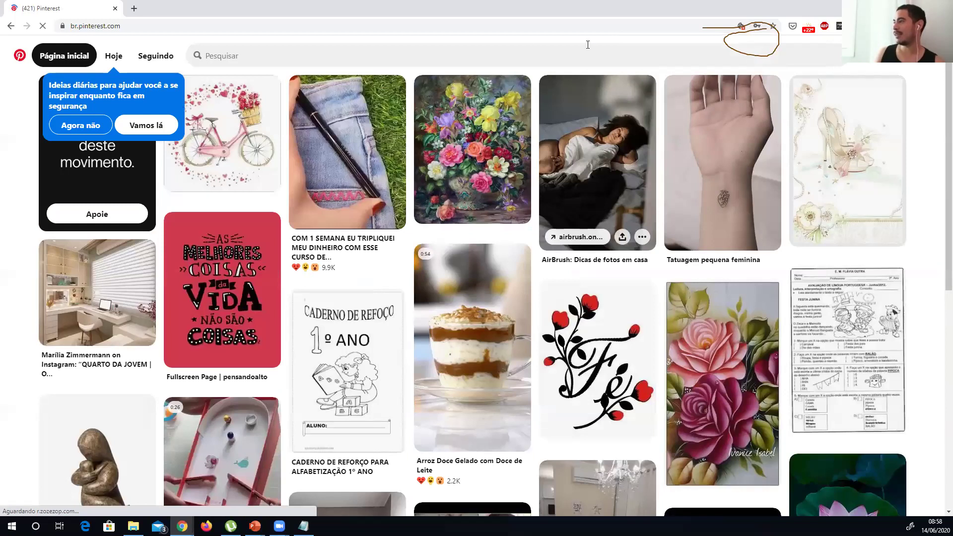
left_click(496, 56)
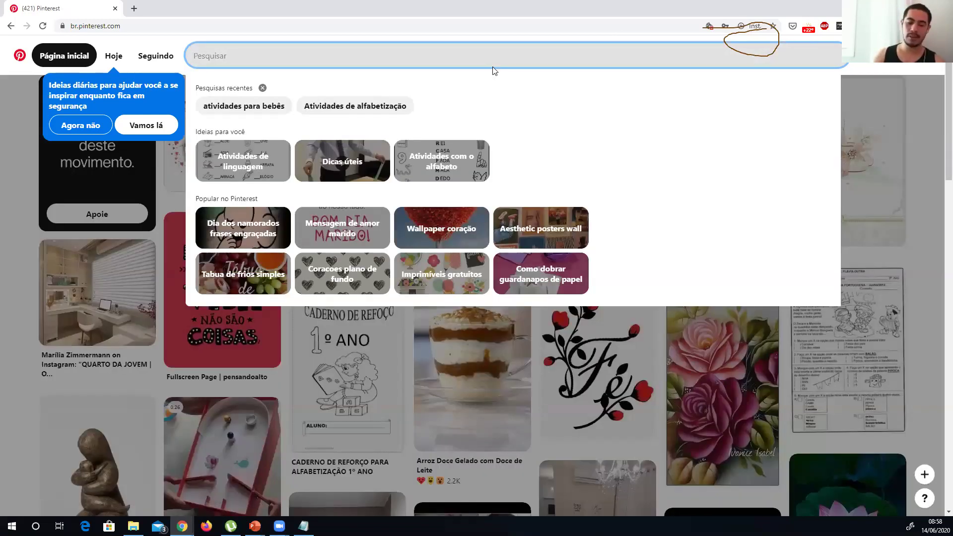
type("power poi")
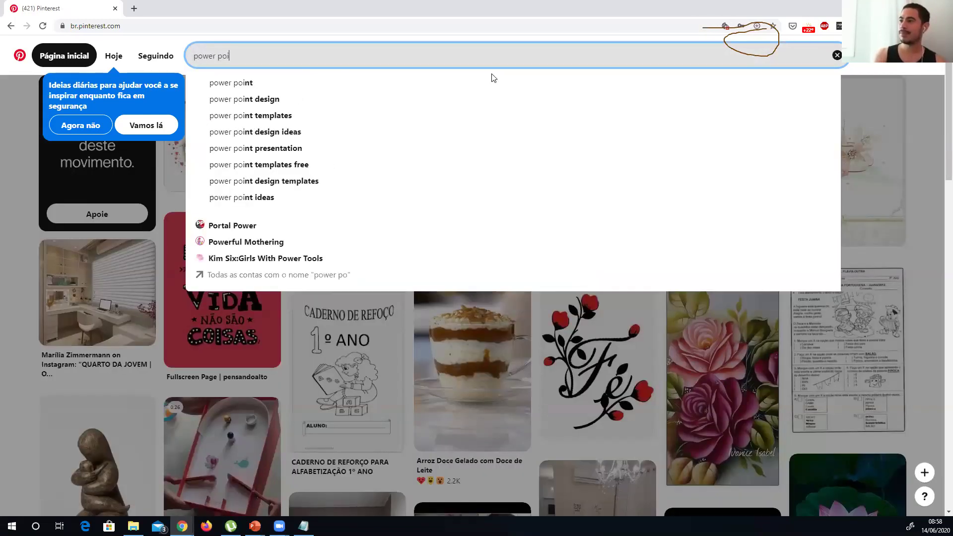
type("nt")
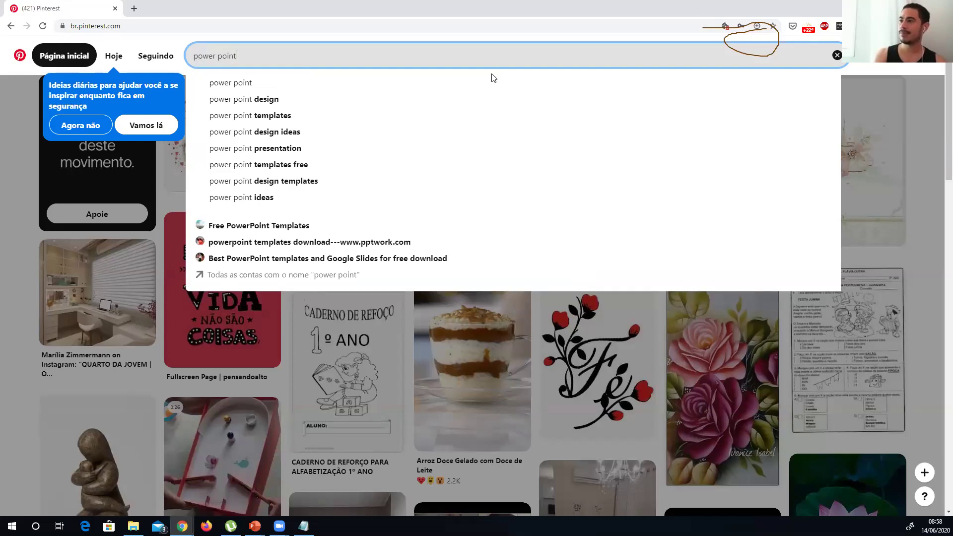
key("Return")
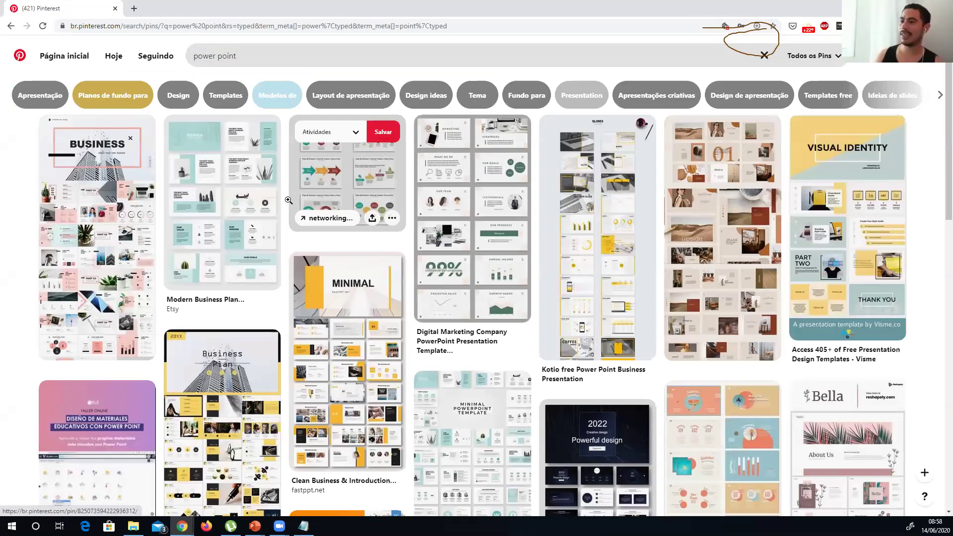
Open the BUSINESS presentation template pin, then the related Martina PowerPoint template pin.
left_click(92, 251)
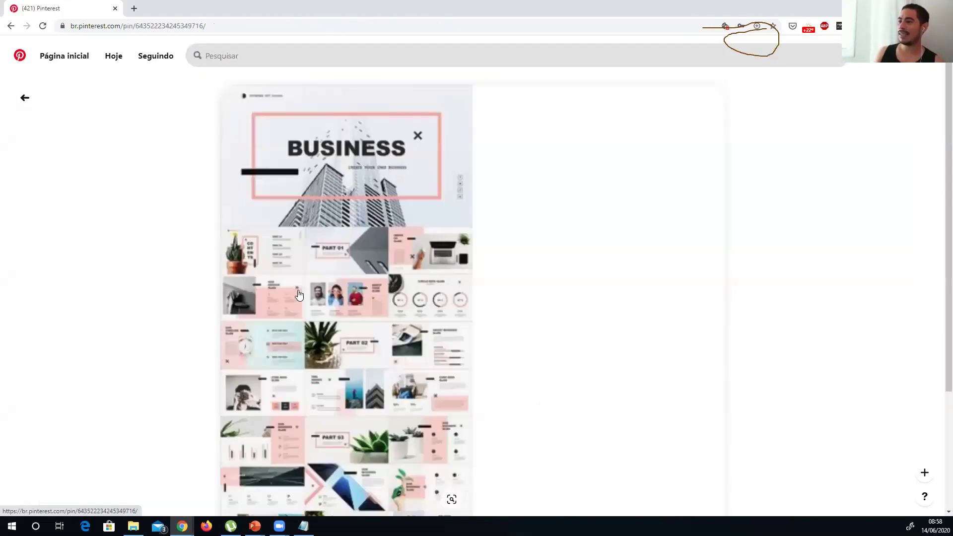
scroll(303, 304, "down", 3)
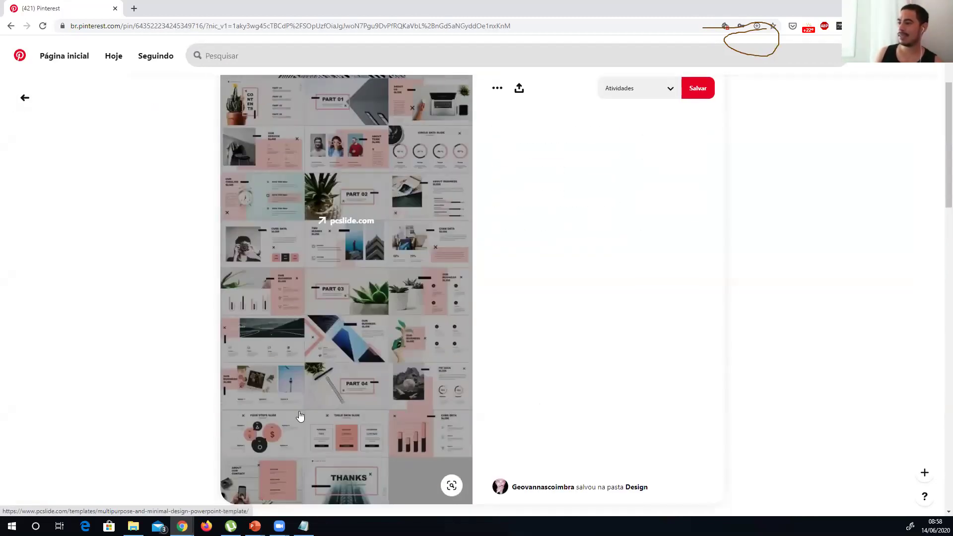
scroll(301, 417, "down", 2)
scroll(307, 385, "down", 1)
scroll(308, 386, "down", 3)
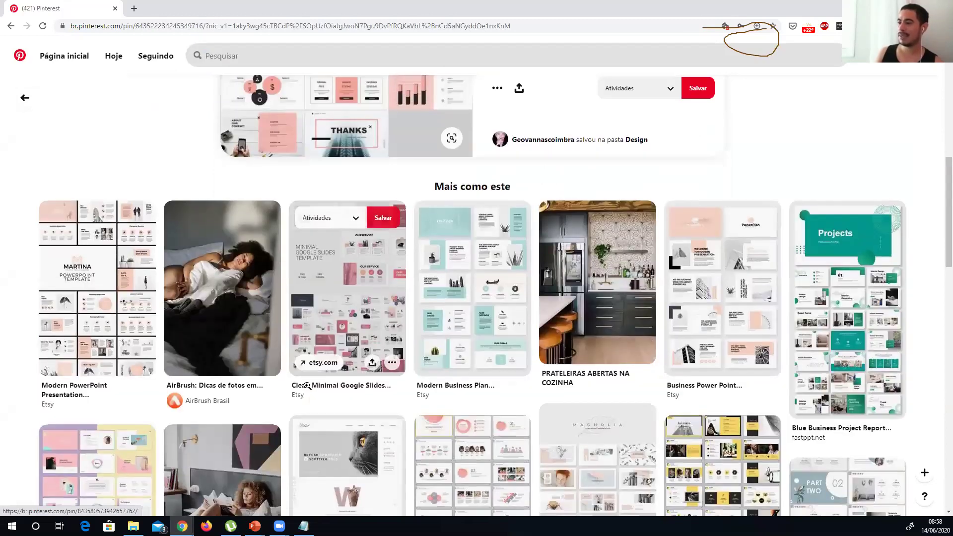
scroll(112, 208, "down", 2)
left_click(119, 198)
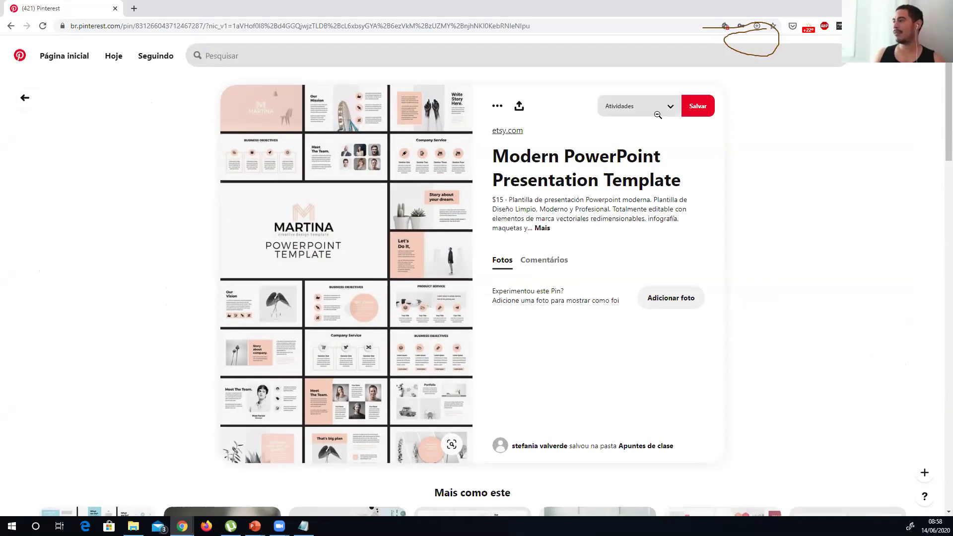
Open the Simple Business PowerPoint template pin and follow its Etsy source link.
scroll(596, 139, "down", 8)
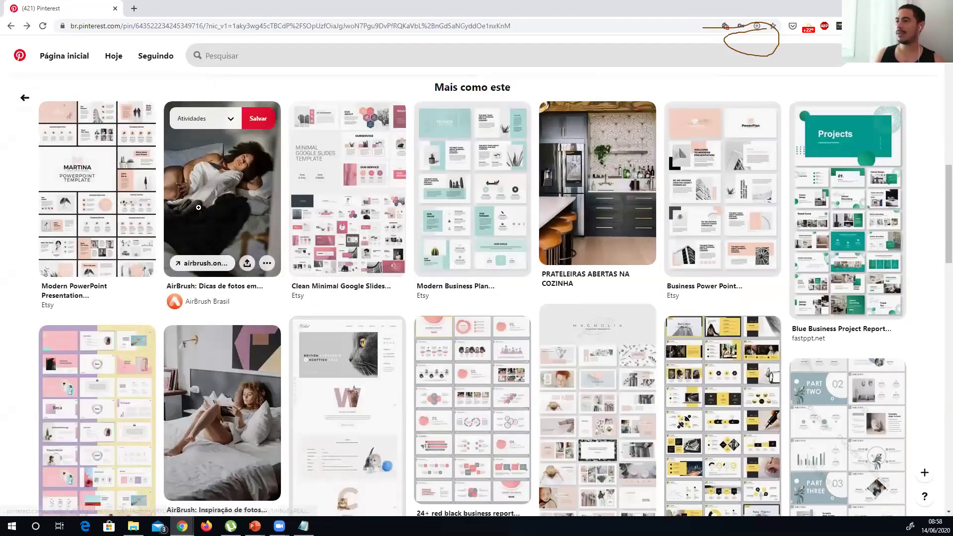
scroll(199, 207, "down", 1)
scroll(198, 211, "down", 3)
scroll(409, 196, "down", 5)
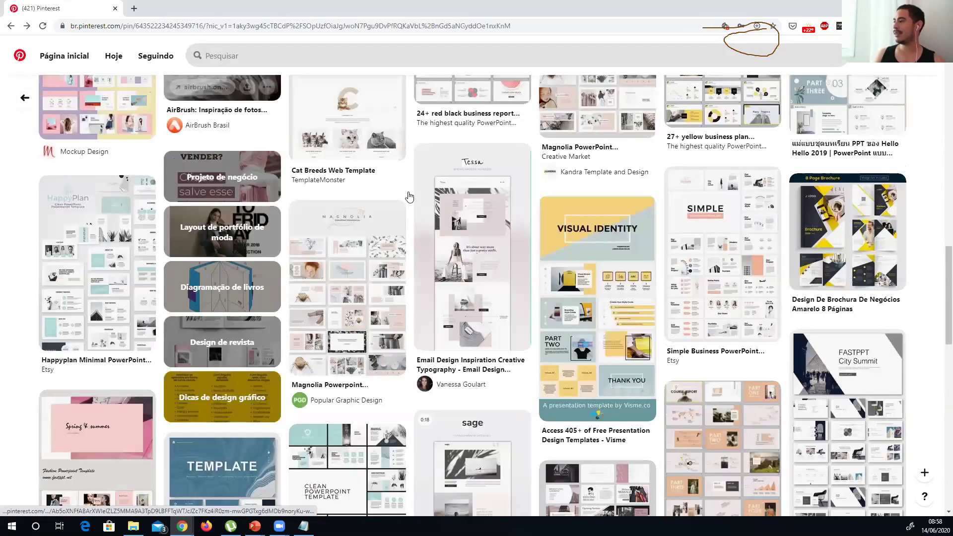
left_click(736, 213)
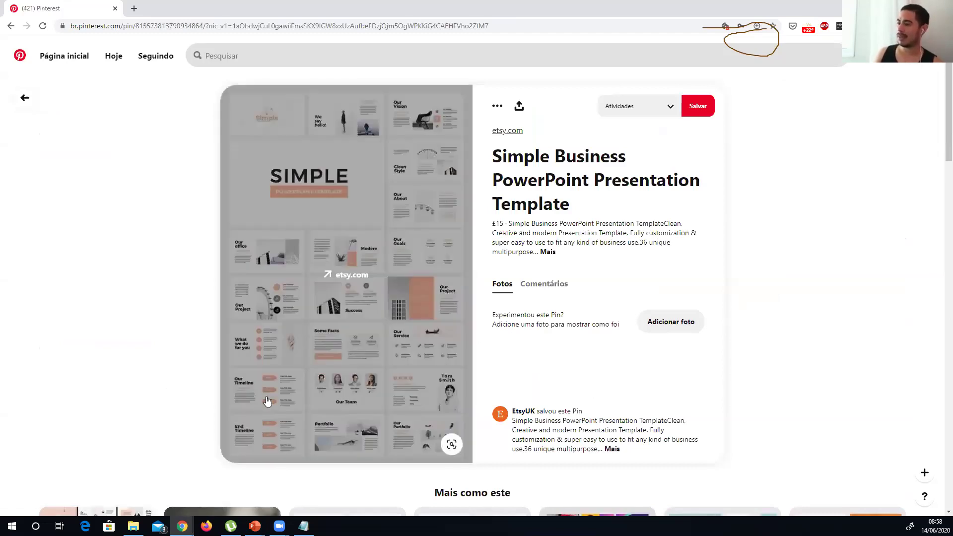
left_click(264, 399)
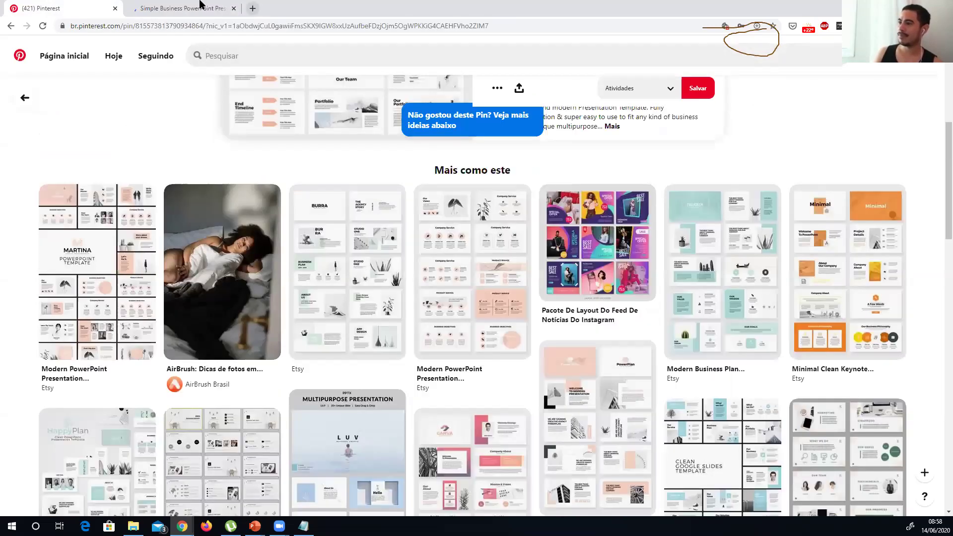
Enlarge the Etsy listing's main preview image, zooming into the slides and back out.
left_click(223, 7)
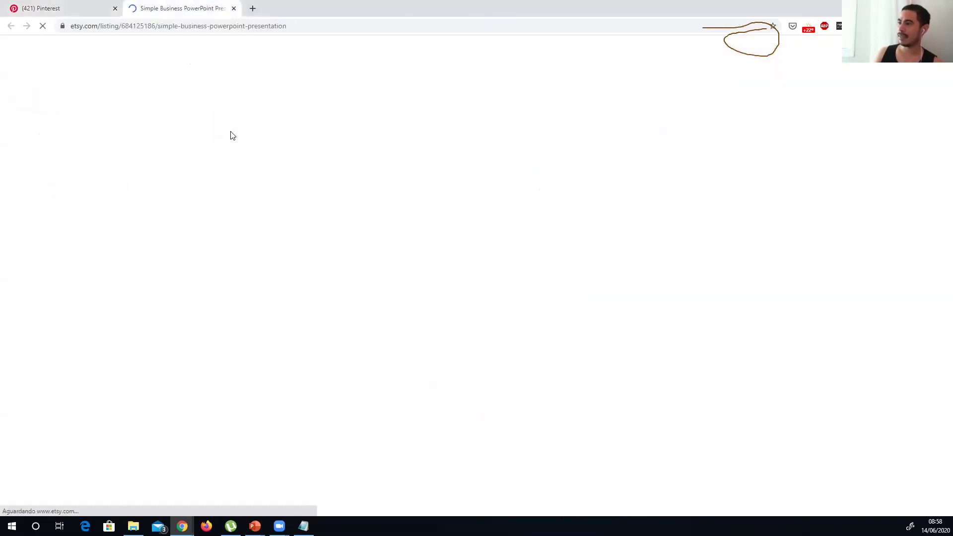
scroll(318, 347, "down", 4)
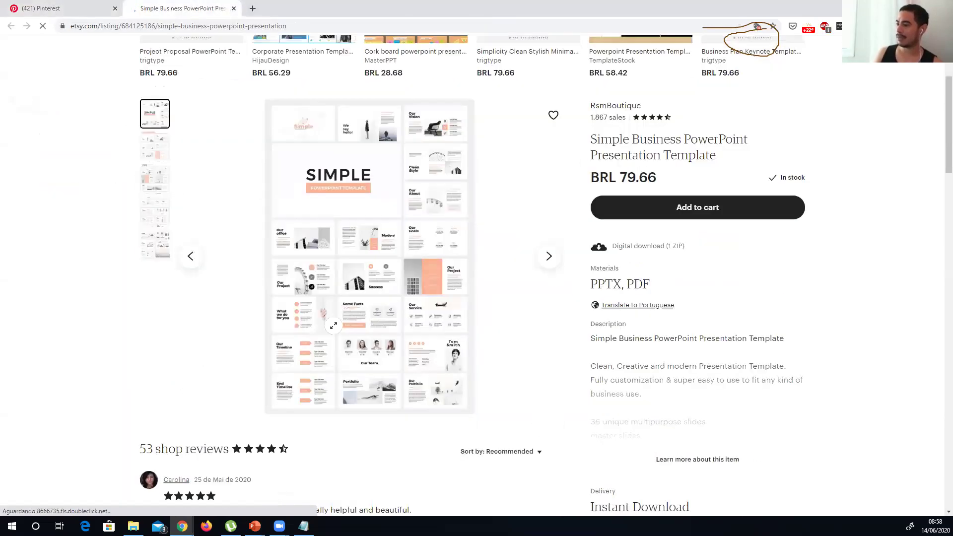
left_click(333, 325)
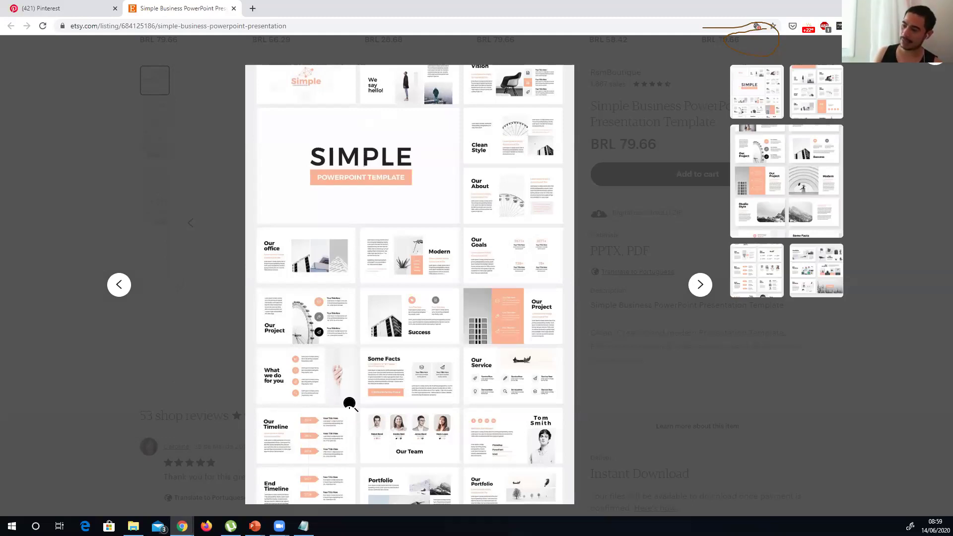
left_click(290, 407)
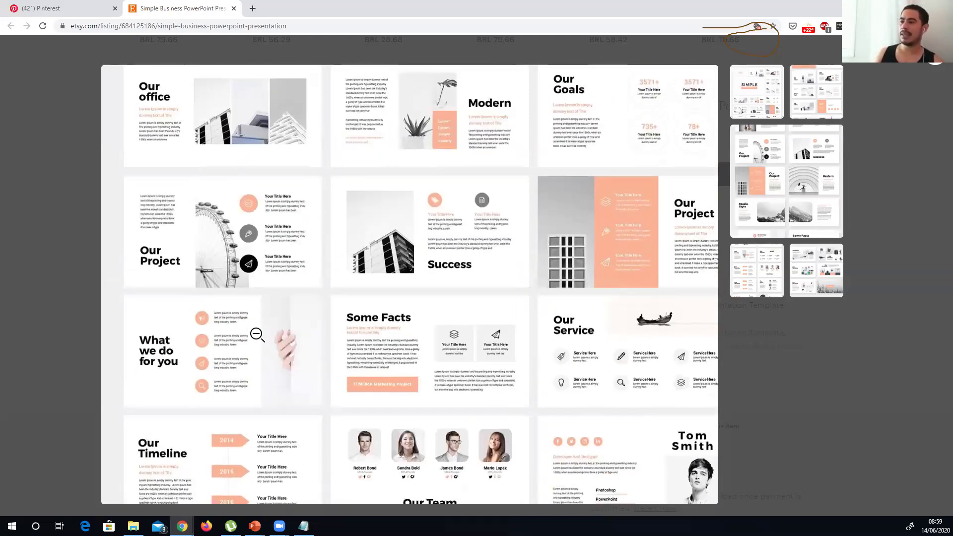
left_click(255, 331)
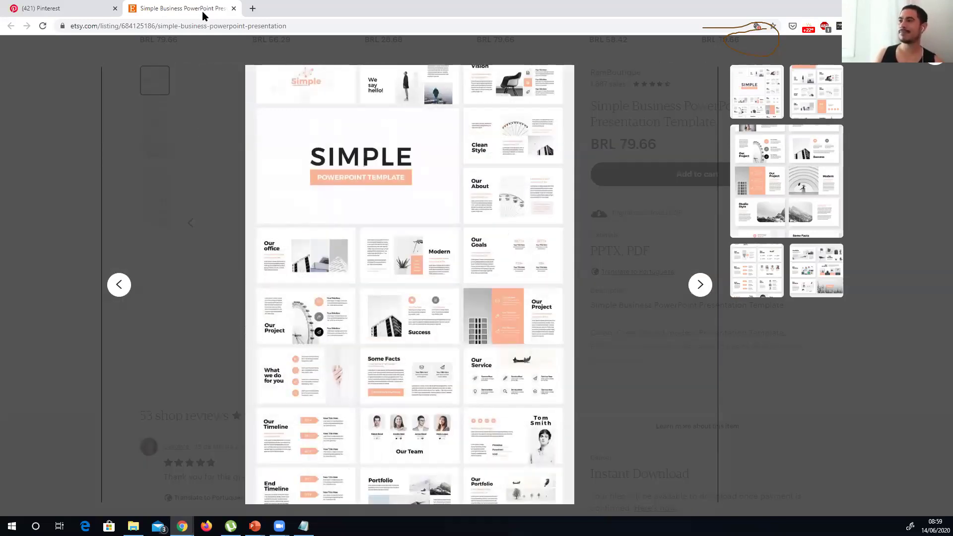
left_click(252, 9)
Load the Dribbble home page in the new tab, trimming the URL to dribbble.com.
left_click(181, 8)
left_click(283, 15)
type("drib")
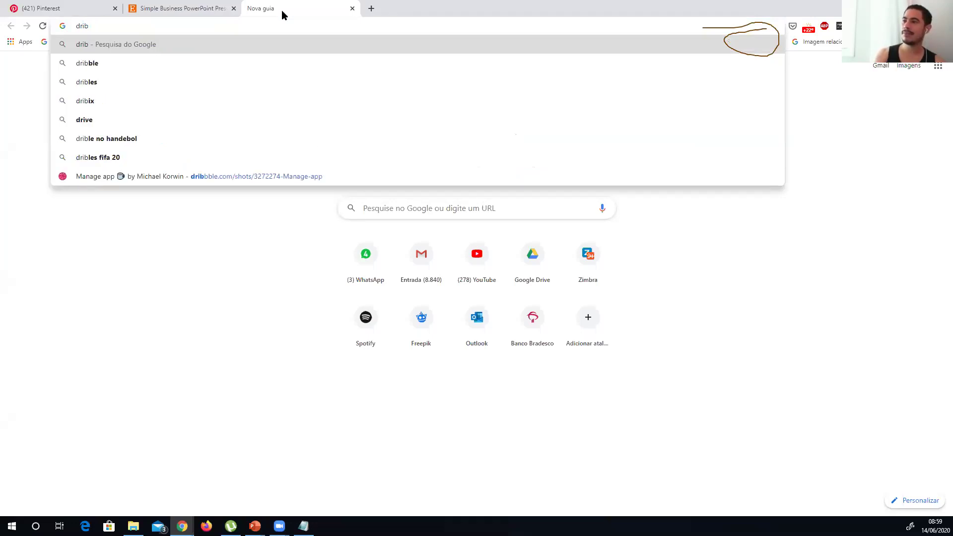
left_click(180, 181)
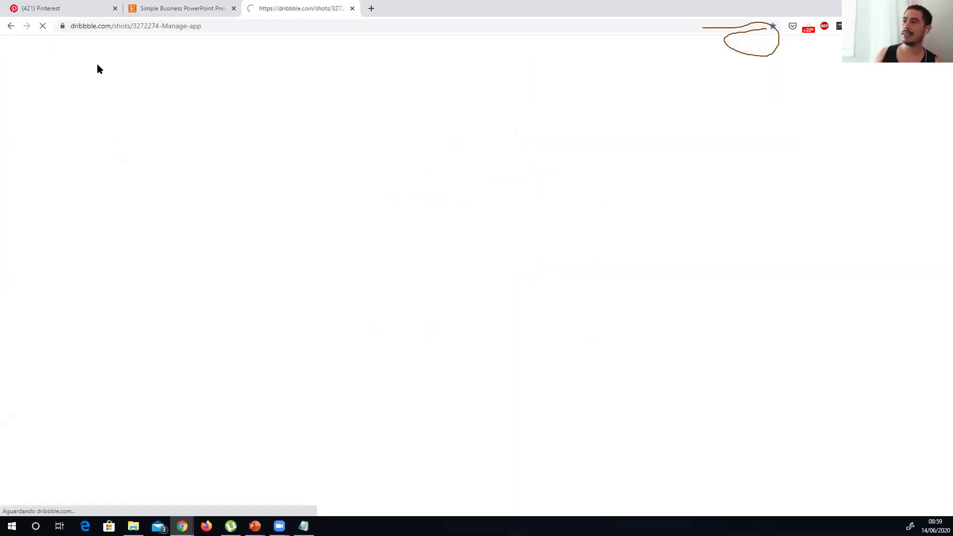
left_click_drag(111, 25, 278, 25)
key("BackSpace")
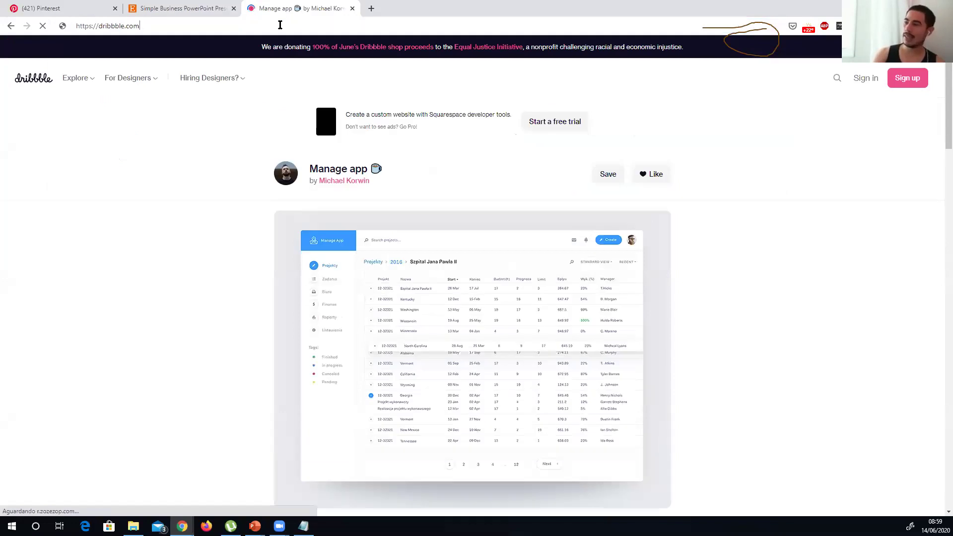
key("Return")
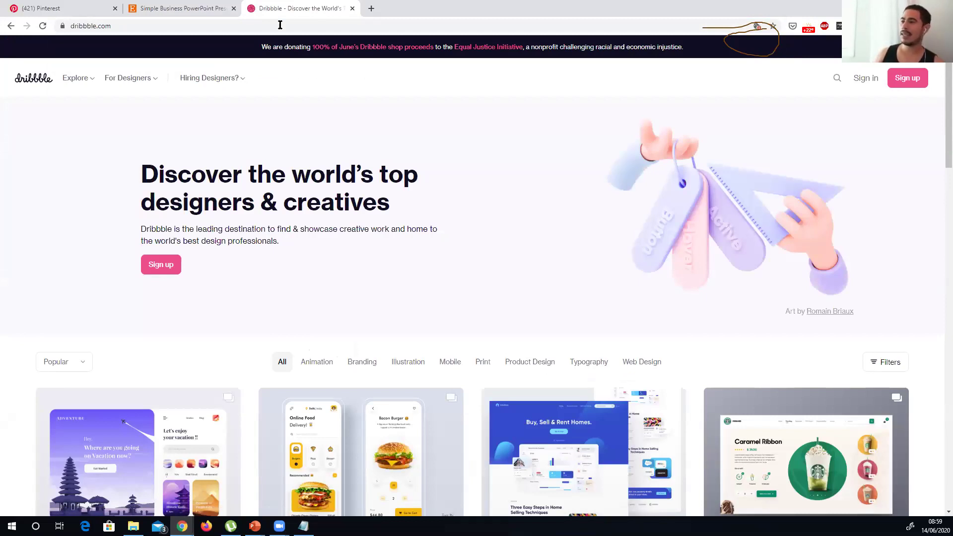
Scroll through the Dribbble shot grid, then switch back to the Etsy template listing.
scroll(417, 183, "down", 1)
scroll(421, 181, "down", 3)
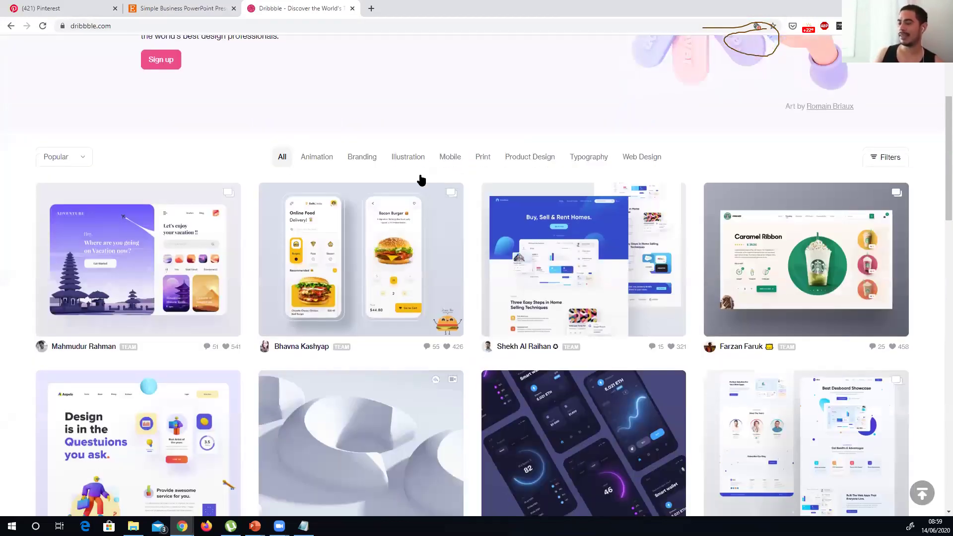
scroll(420, 179, "down", 3)
scroll(421, 178, "down", 4)
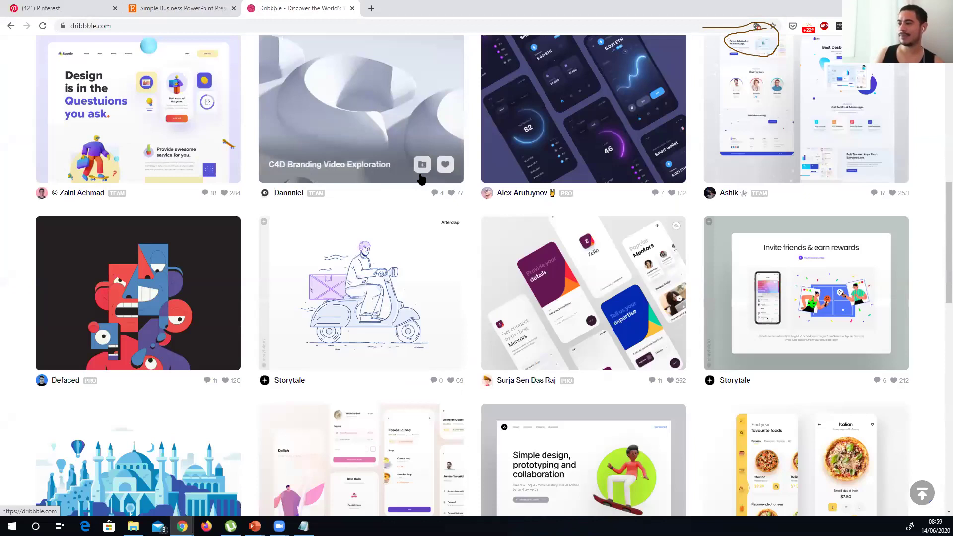
scroll(421, 179, "down", 4)
scroll(420, 174, "down", 2)
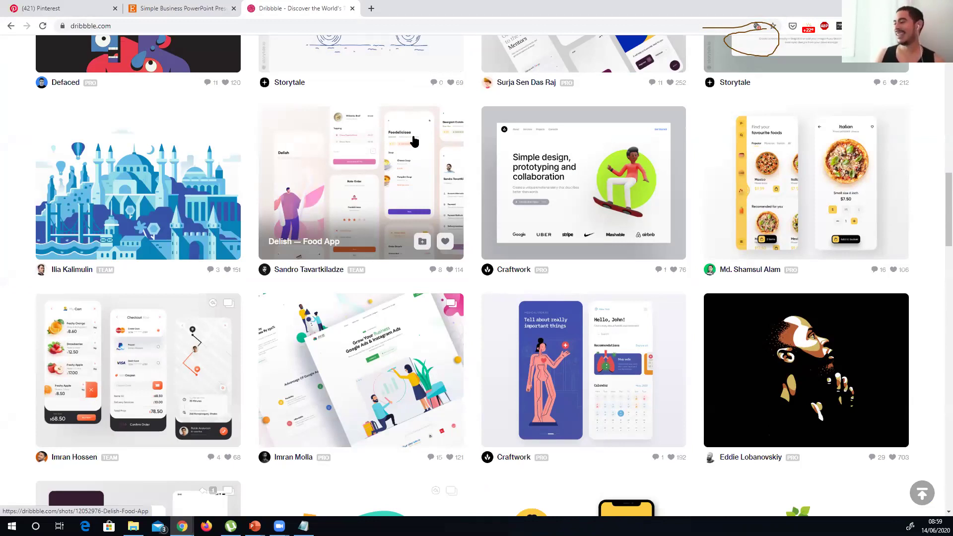
scroll(415, 142, "down", 1)
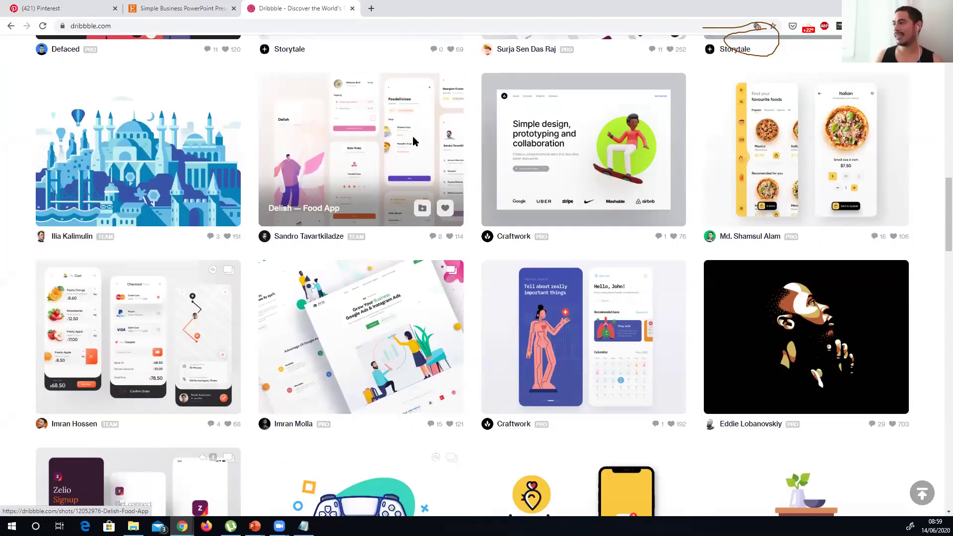
scroll(412, 136, "down", 4)
scroll(413, 139, "down", 3)
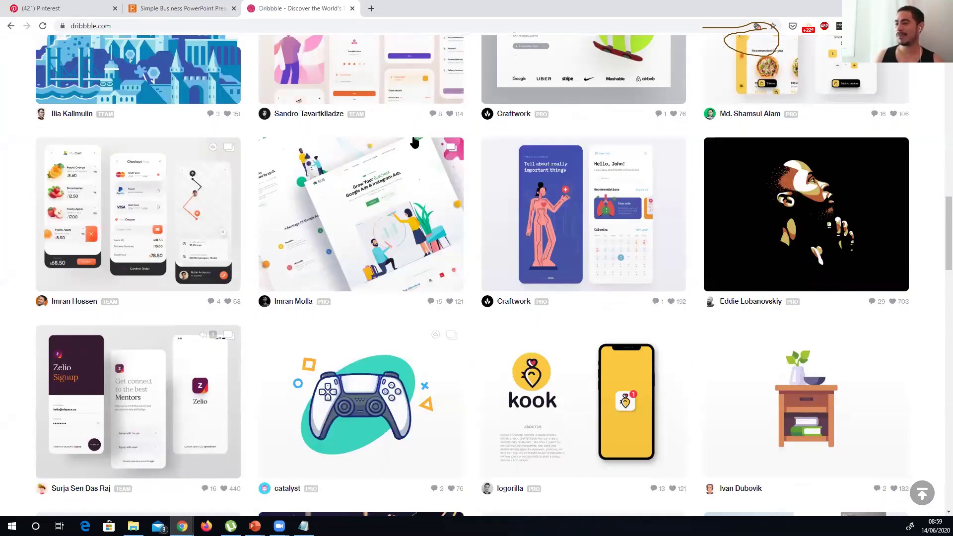
scroll(415, 143, "down", 2)
scroll(414, 143, "down", 2)
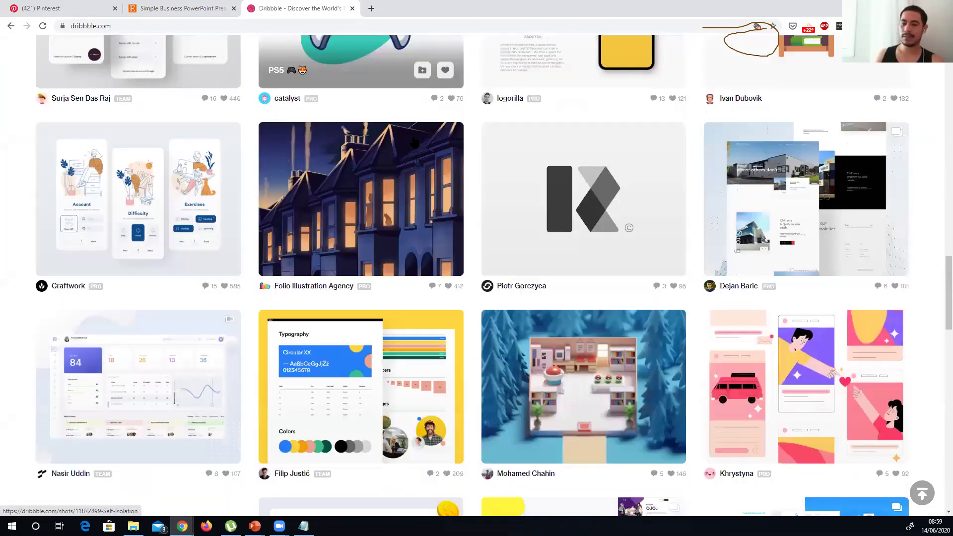
scroll(414, 143, "up", 5)
scroll(414, 164, "down", 7)
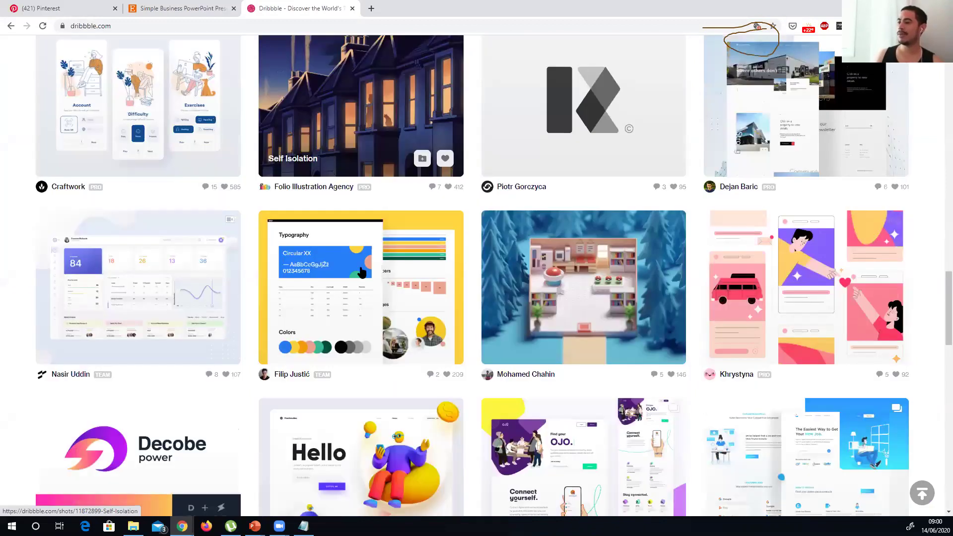
scroll(110, 358, "down", 3)
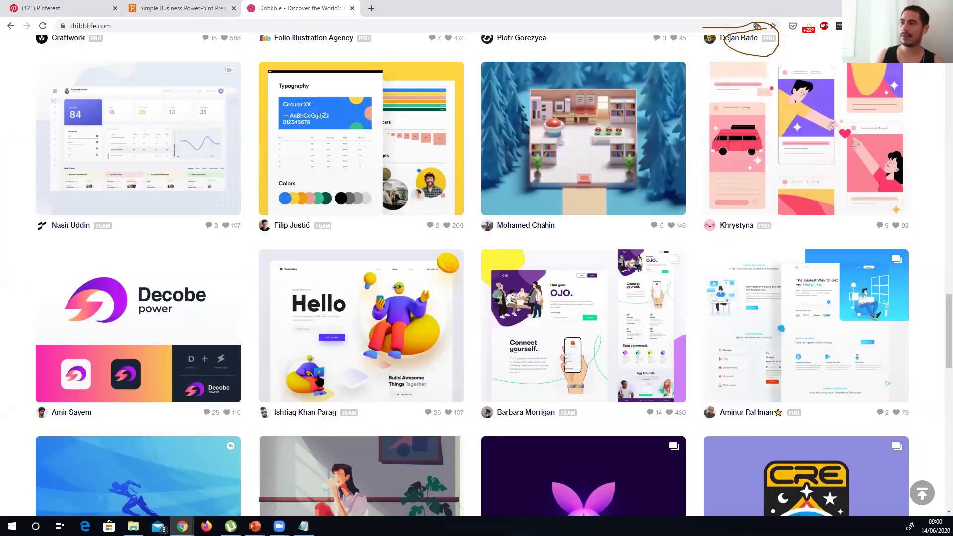
scroll(196, 298, "down", 4)
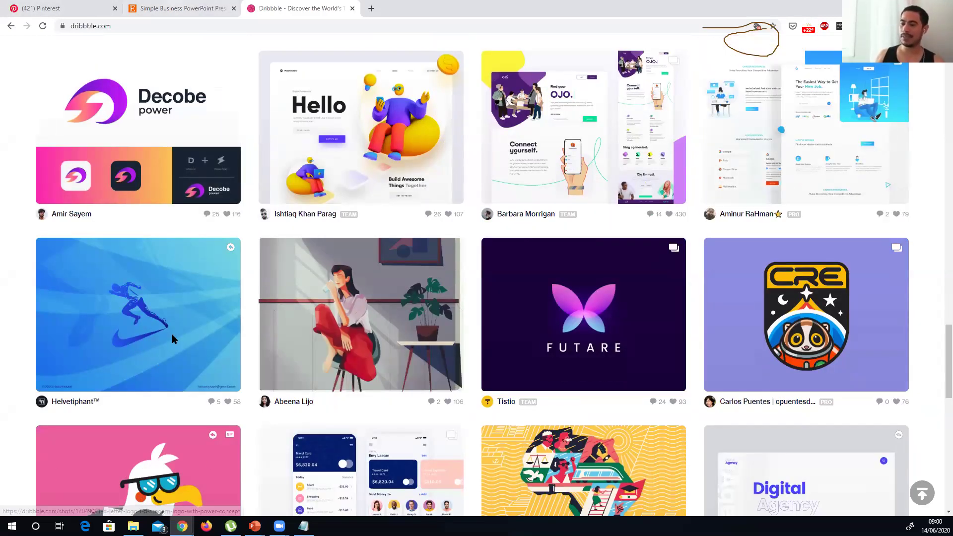
key("ctrl+shift+Tab")
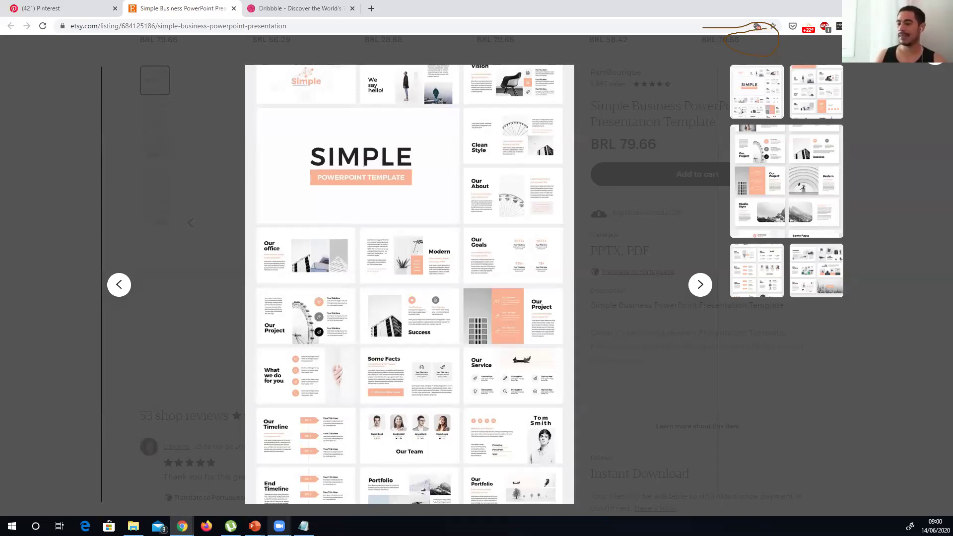
Bring up the Doctor Coach Academy deck, check slide 2's placeholders, and return to slide 1.
left_click(255, 526)
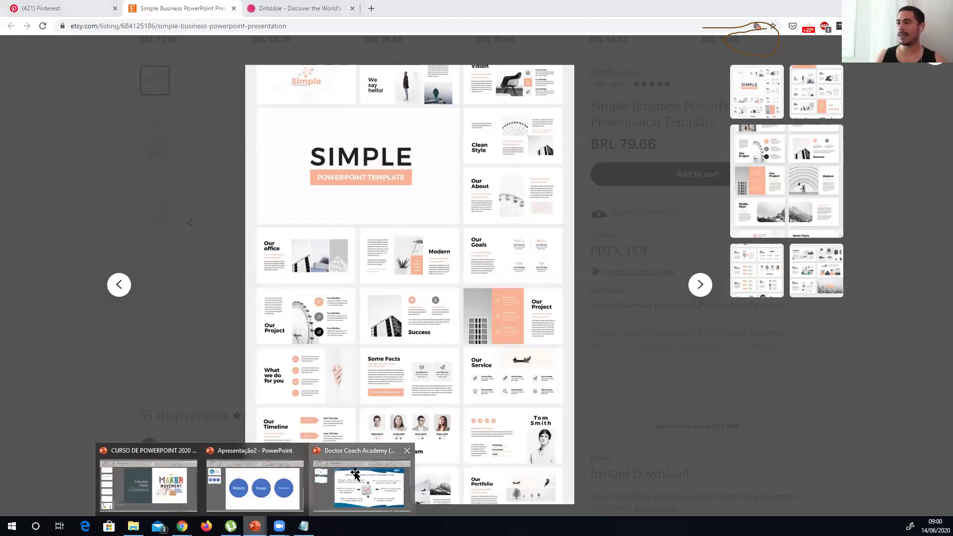
left_click(355, 475)
left_click(142, 179)
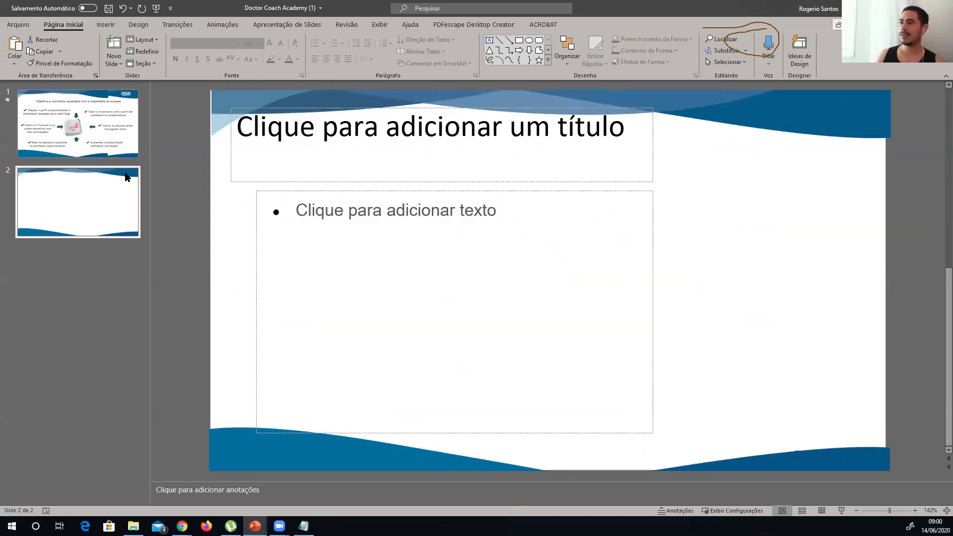
left_click(493, 106)
left_click(316, 279, "shift")
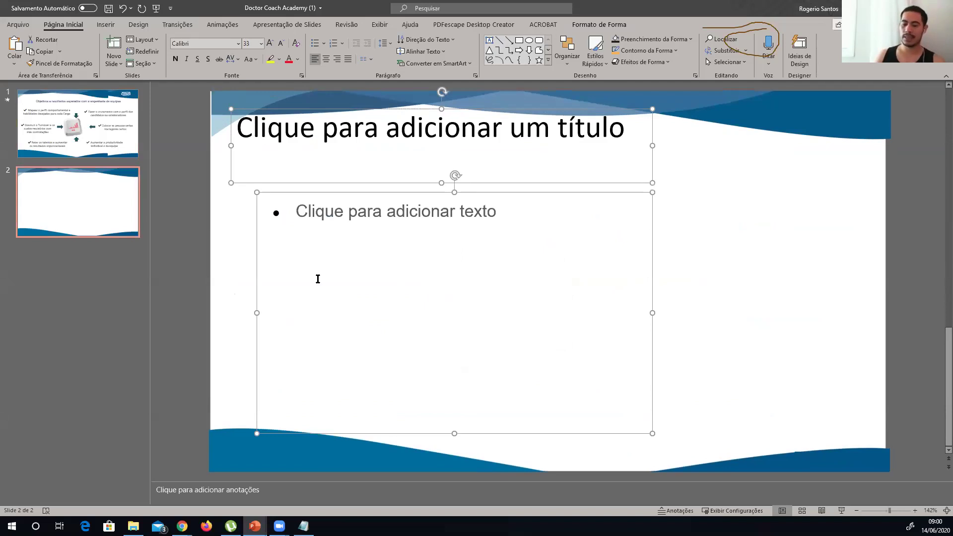
key("Page_Up")
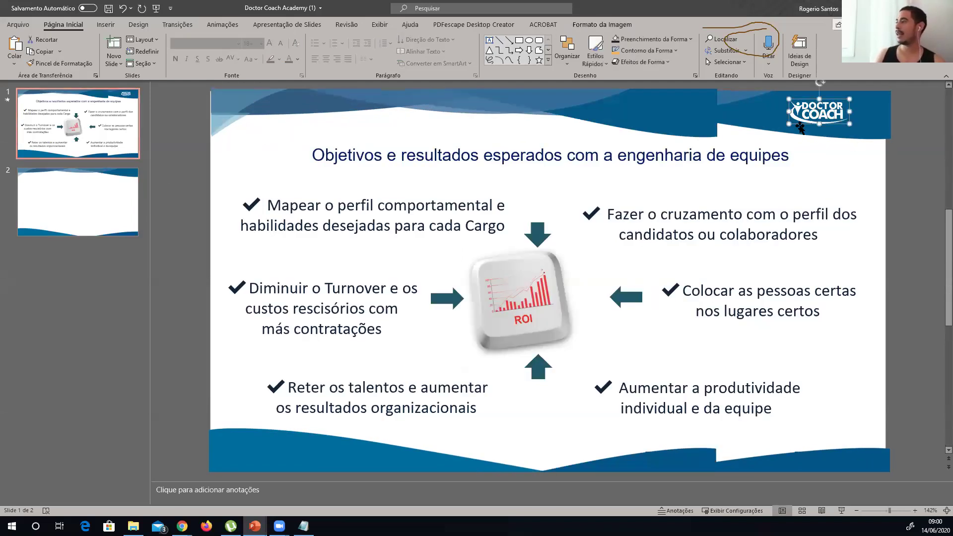
Nudge the Doctor Coach logo on slide 1 slightly to the right.
left_click_drag(856, 145, 681, 212)
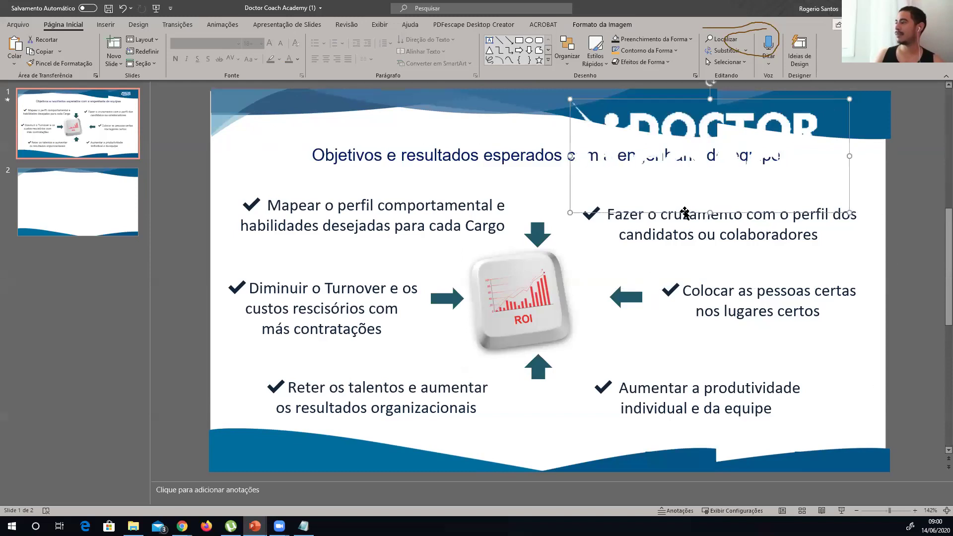
key("Escape")
mouse_move(812, 115)
left_mouse_down()
mouse_move(842, 115)
mouse_move(833, 121)
left_mouse_up()
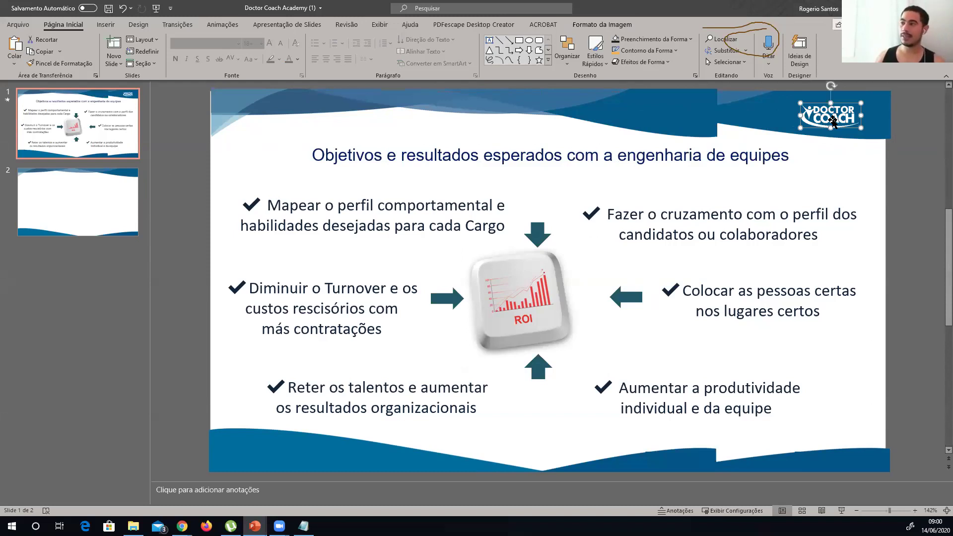
Draw a rectangle over the upper-right objective on slide 1.
left_click(107, 27)
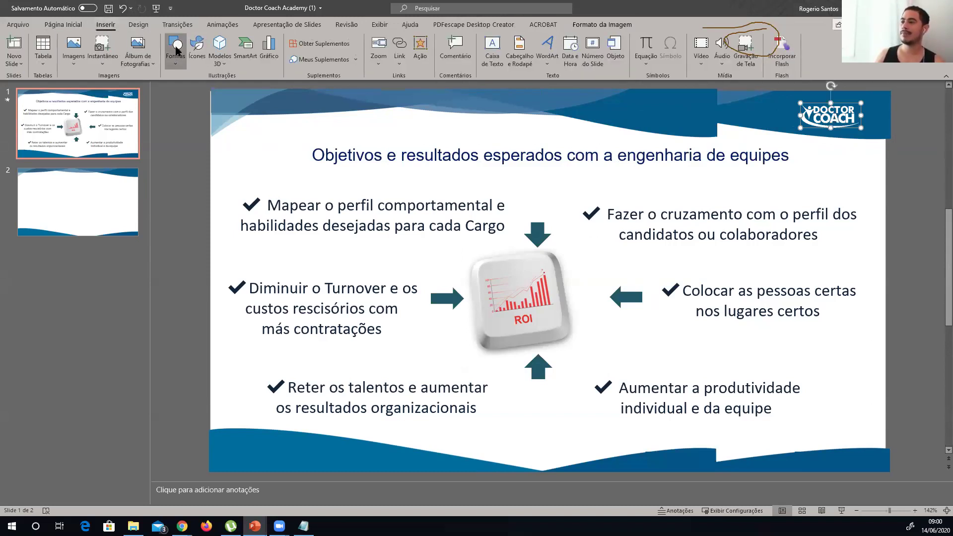
left_click(176, 50)
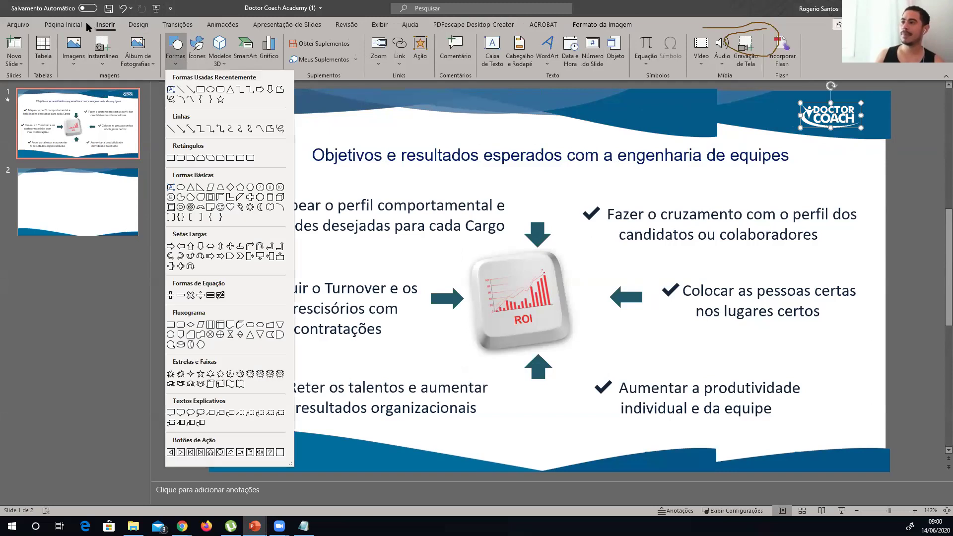
left_click(202, 90)
left_click_drag(627, 176, 767, 258)
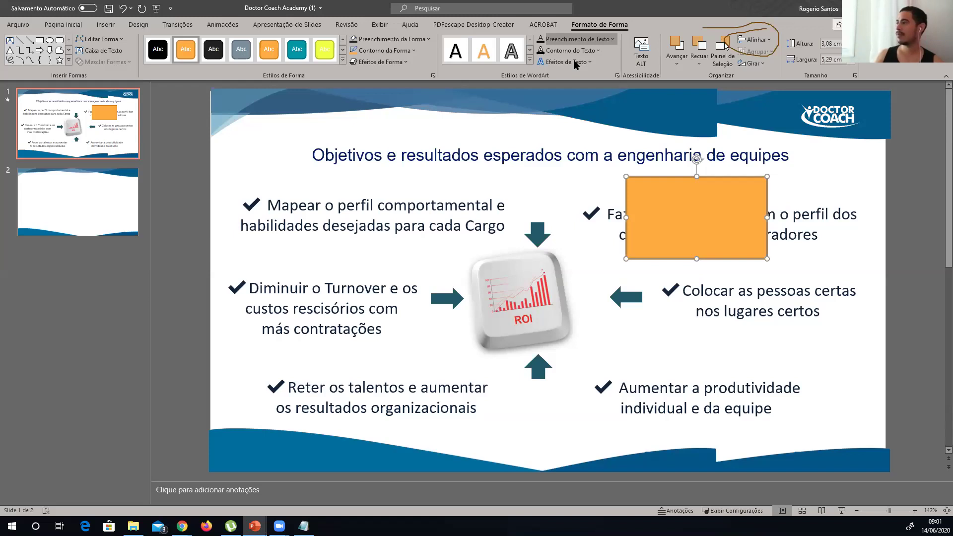
Fill the rectangle with the banner's dark blue using the eyedropper and remove its outline.
left_click(392, 38)
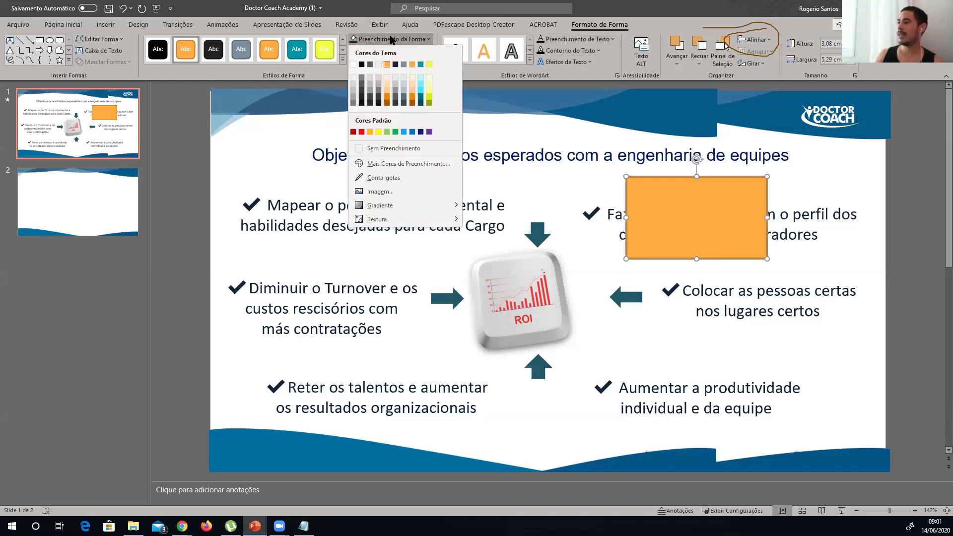
left_click(400, 177)
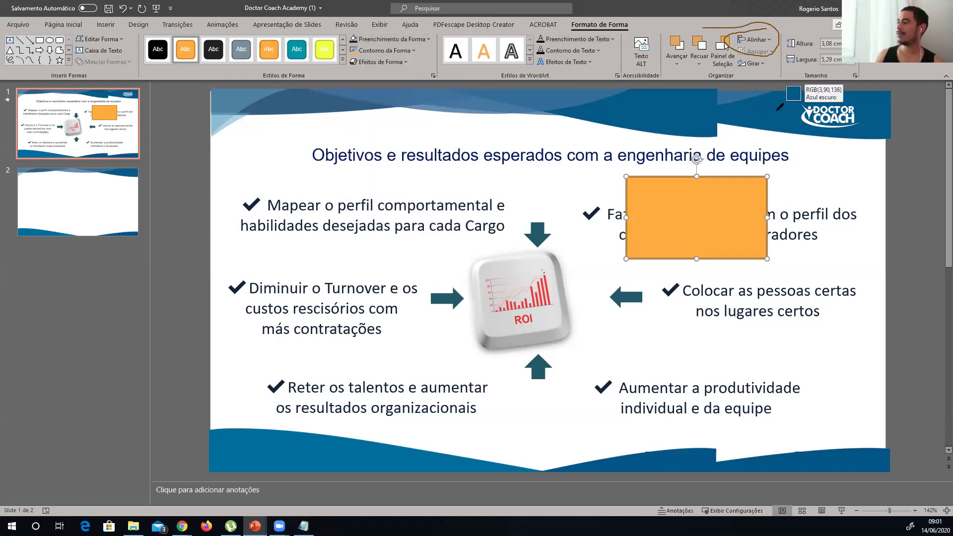
left_click(778, 108)
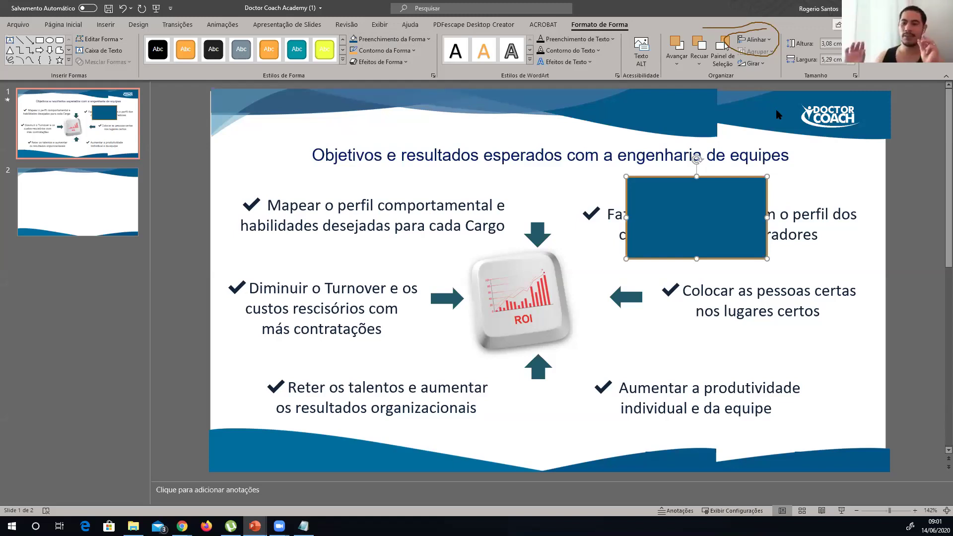
left_click(412, 51)
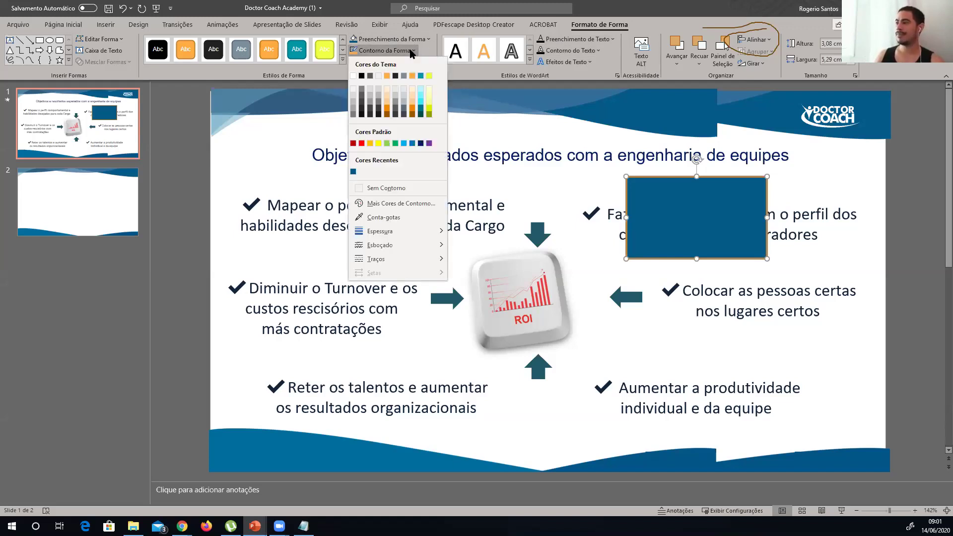
left_click(402, 189)
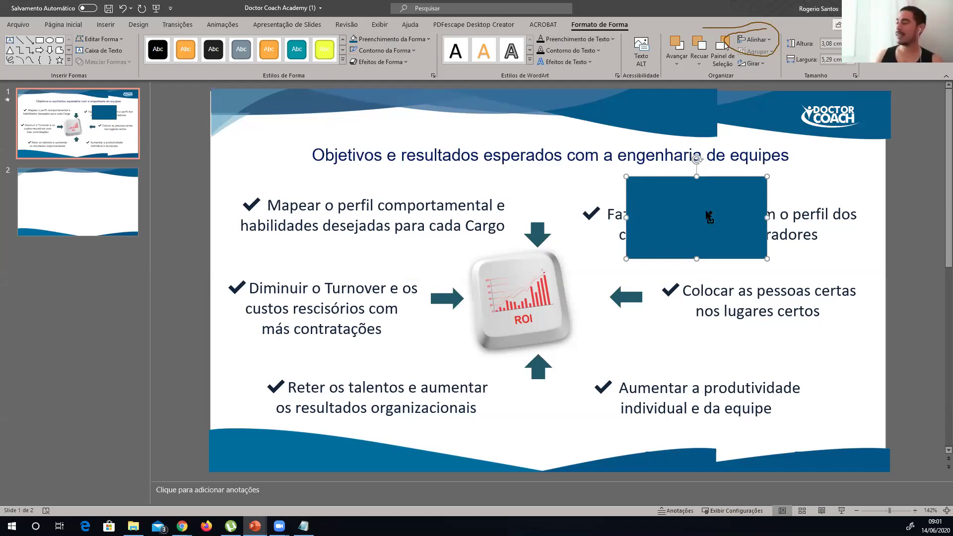
Paste the blue rectangle onto slide 2 and stretch it to cover the whole slide.
left_click(97, 200)
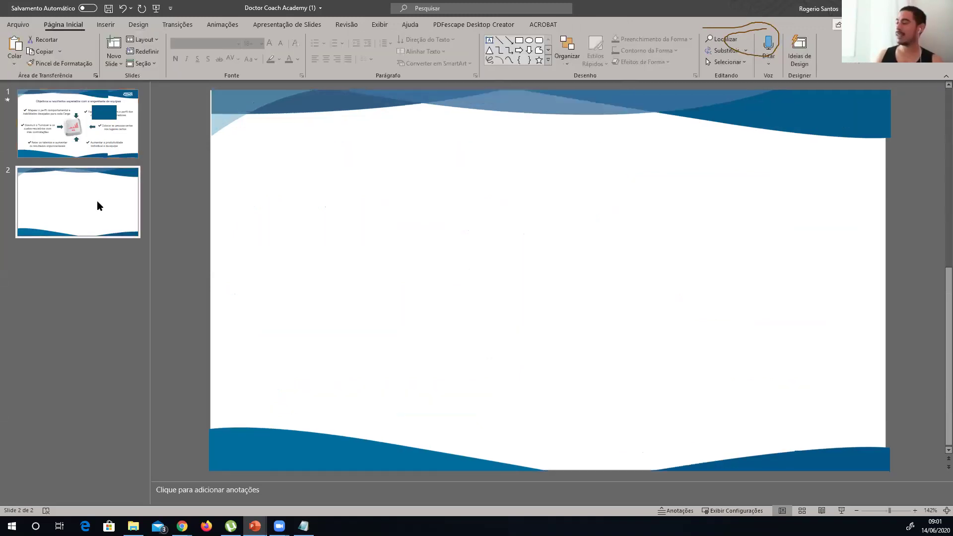
key("ctrl+v")
left_click_drag(626, 258, 199, 473)
left_click_drag(768, 174, 889, 95)
left_click(902, 154)
left_click(595, 108)
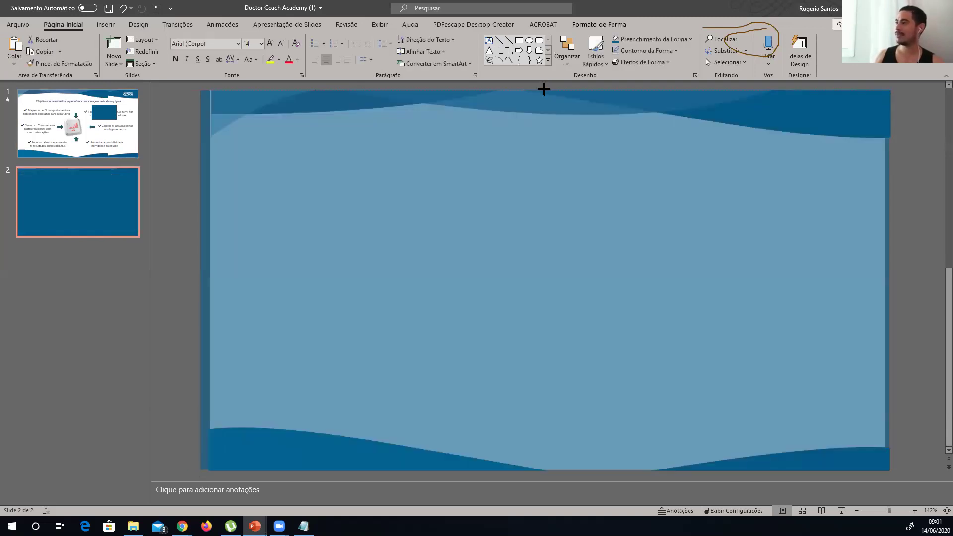
left_click_drag(544, 95, 545, 90)
left_click(174, 226)
Copy the Doctor Coach logo from slide 1 and paste it centred on slide 2.
left_click(124, 120)
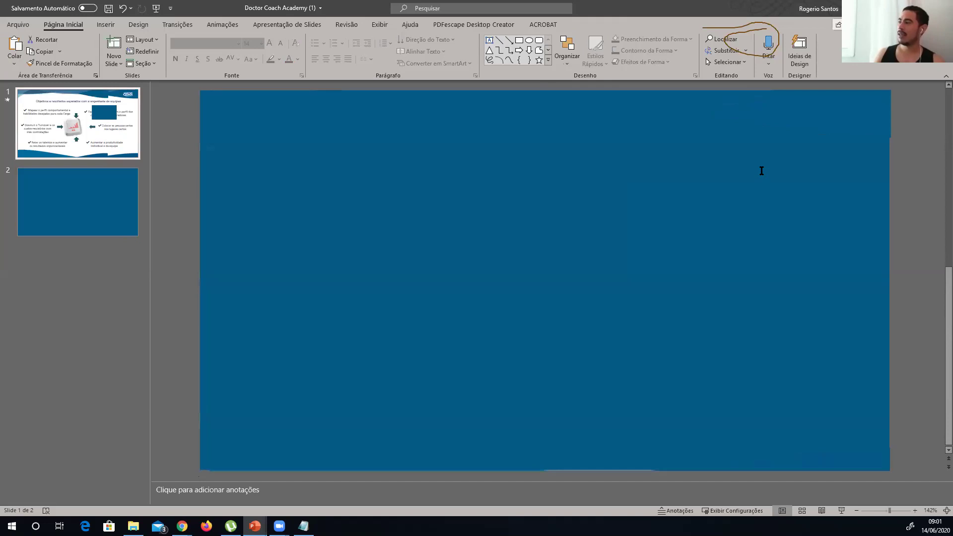
left_click(830, 119)
key("ctrl+c")
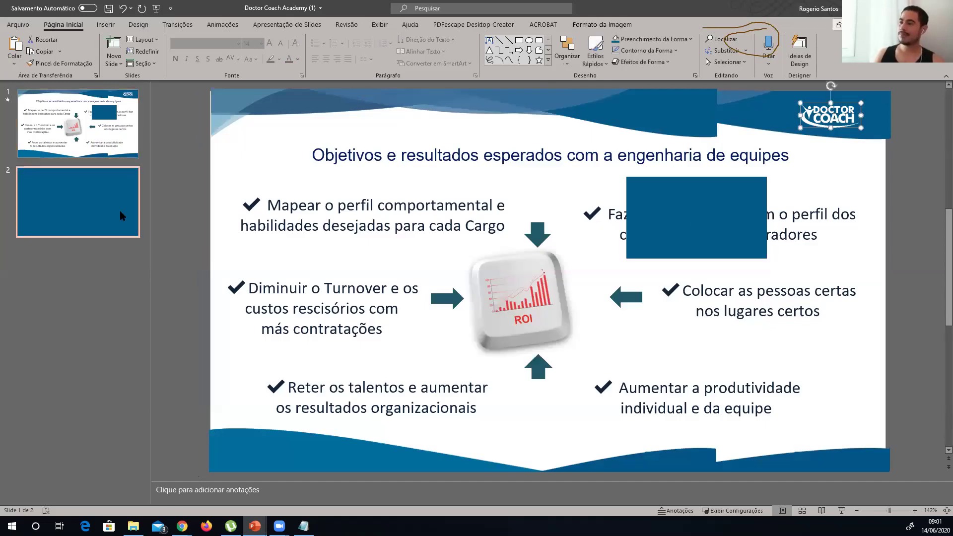
left_click(120, 211)
key("ctrl+v")
left_click_drag(843, 114, 551, 266)
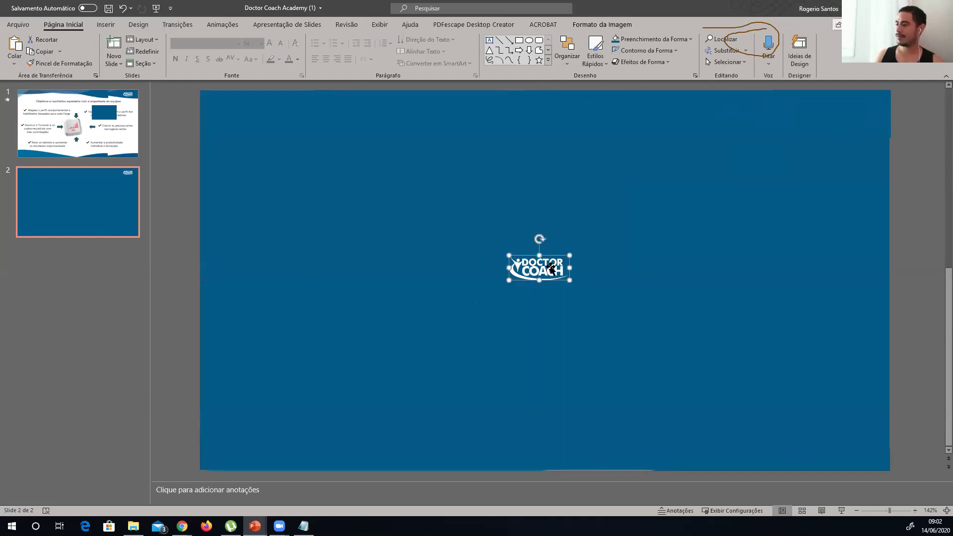
left_click(919, 226)
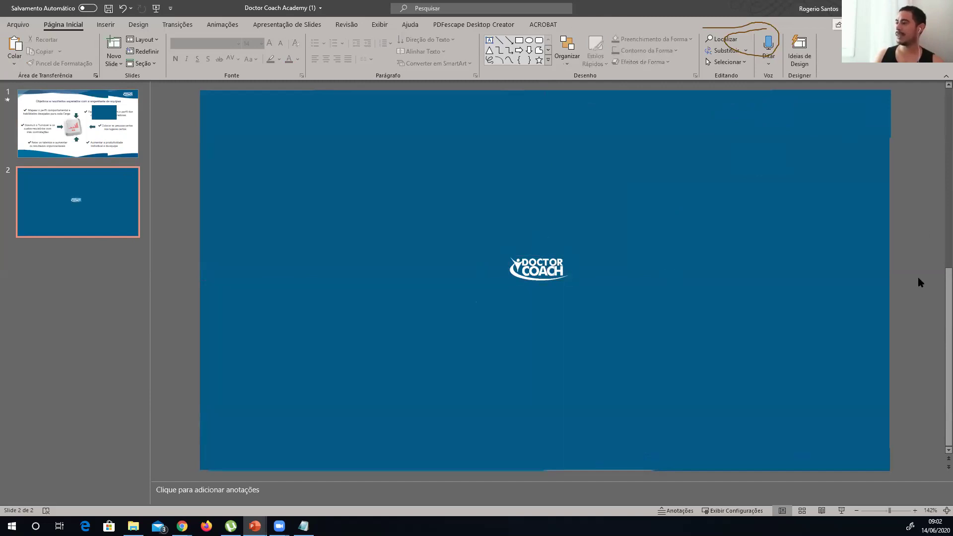
left_click(841, 510)
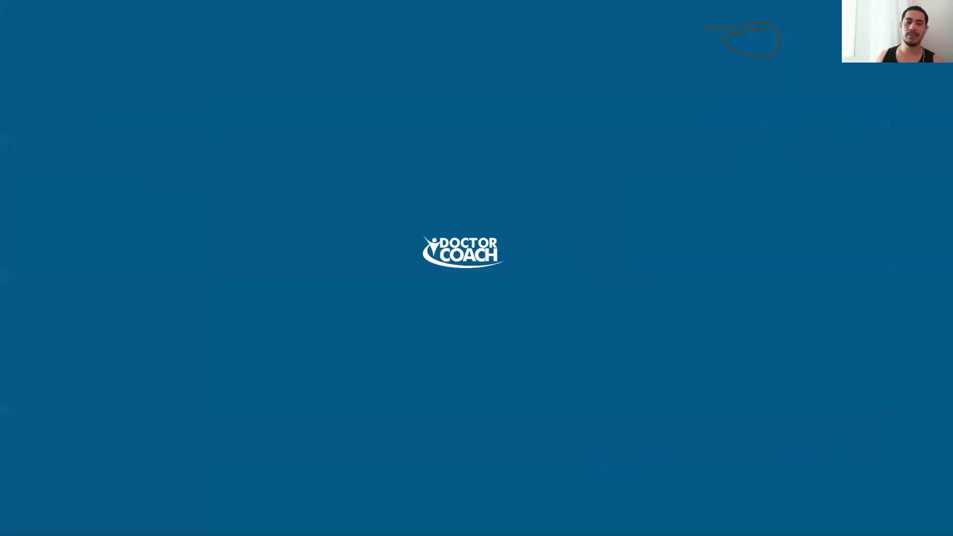
key("Escape")
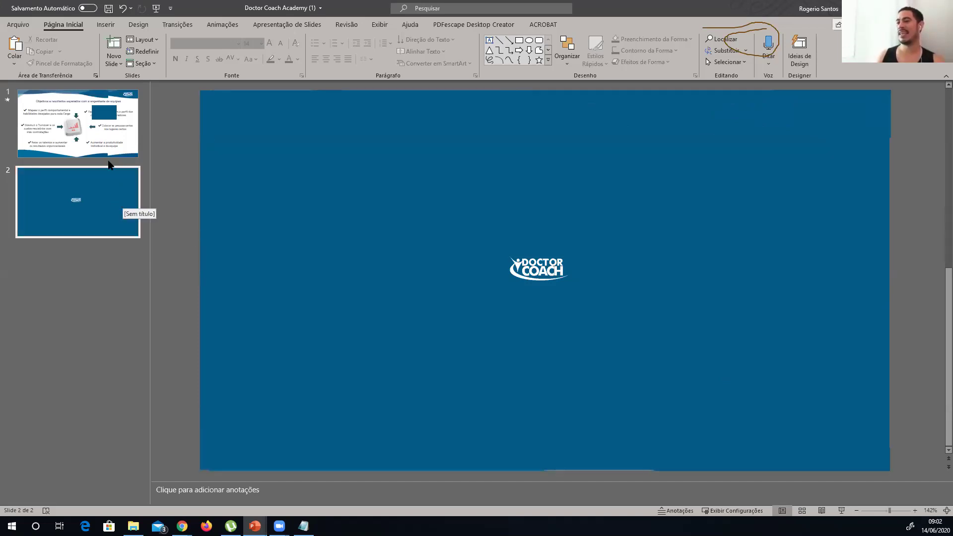
Undo the slide 2 logo and full-slide rectangle, leaving slide 1's rectangle orange.
key("ctrl+z")
key("ctrl+z")
key("ctrl+z")
key("ctrl+z")
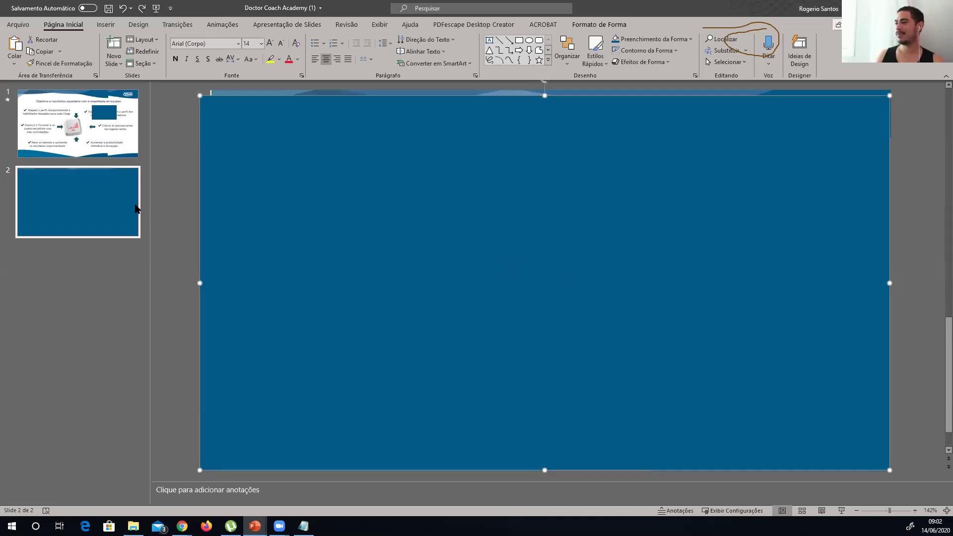
key("ctrl+z")
key("ctrl+z")
key("ctrl+z")
key("ctrl+z")
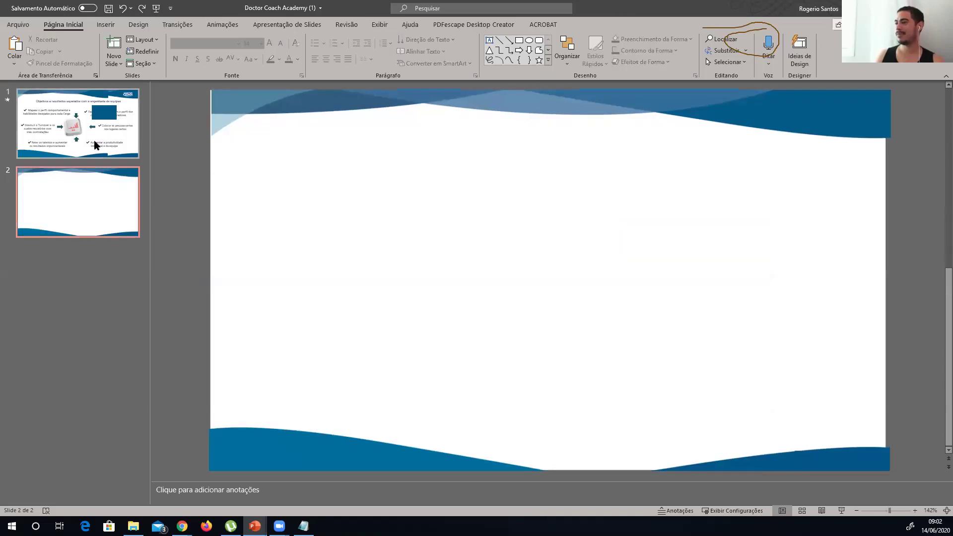
key("ctrl+z")
key("ctrl+z")
left_click(886, 203)
left_click(895, 194)
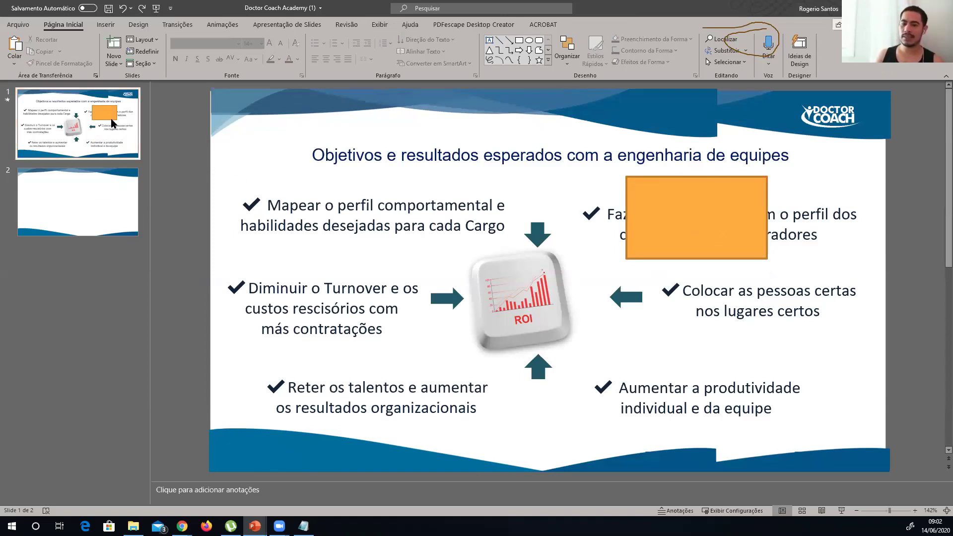
Select the orange rectangle on slide 1 and bring up the shape formatting options.
left_click(105, 25)
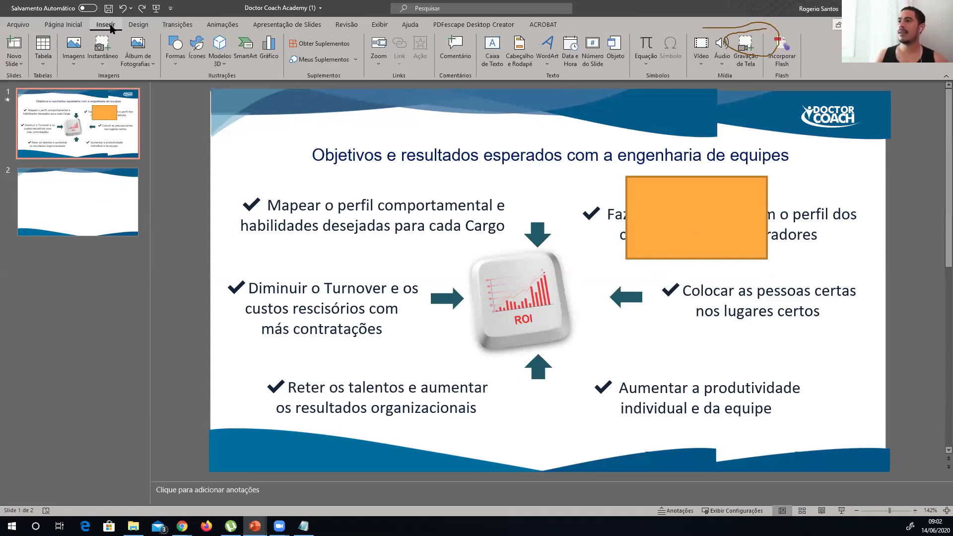
left_click(176, 59)
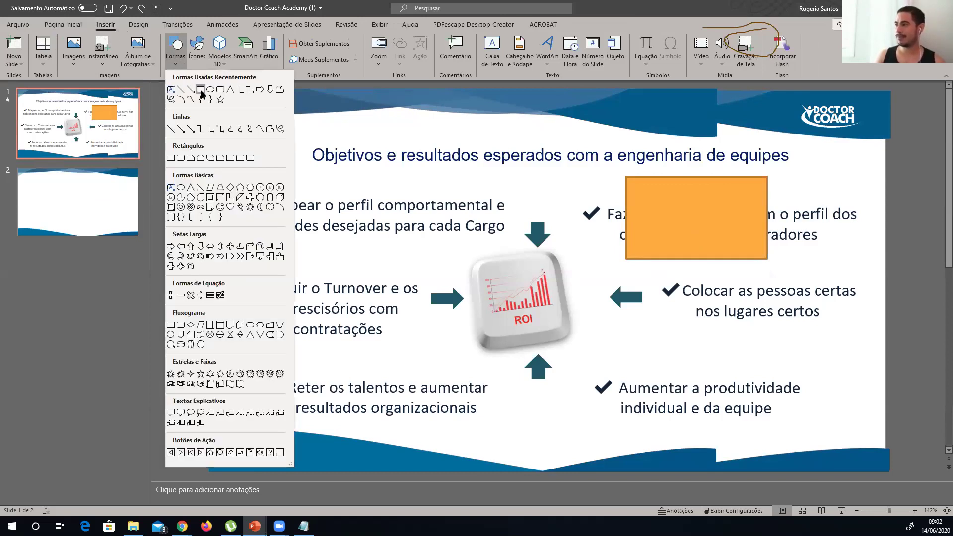
left_click(721, 234)
left_click(688, 212)
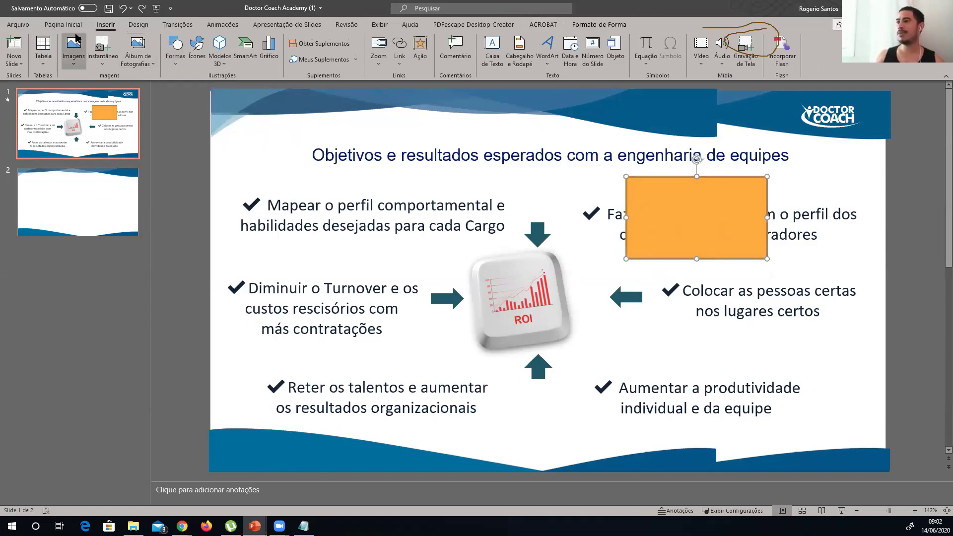
left_click(601, 27)
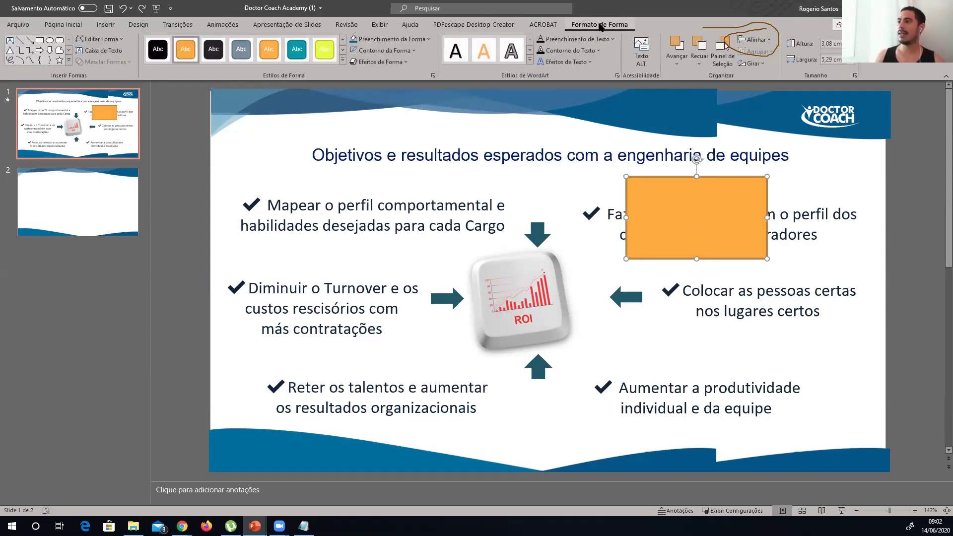
Fill the rectangle with the sampled dark blue and remove its outline.
left_click(420, 39)
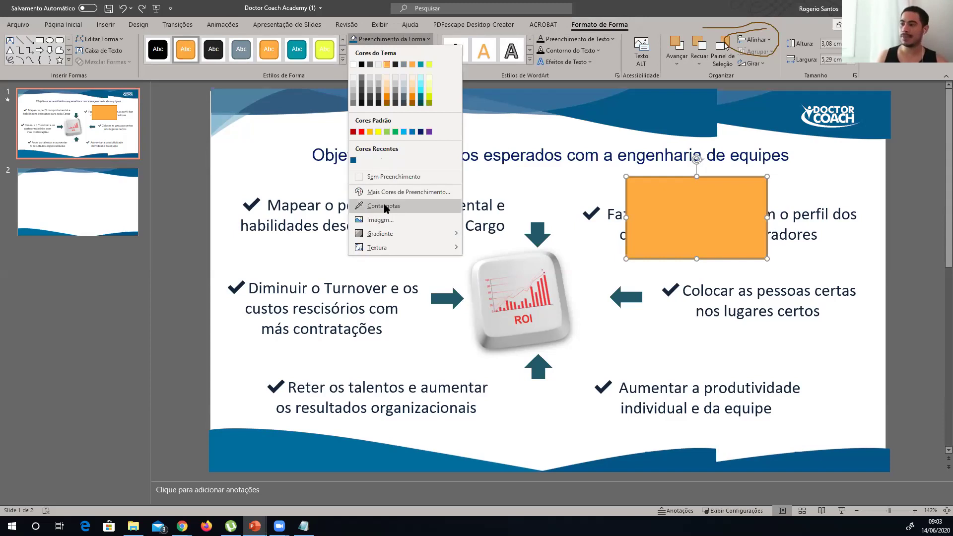
left_click(727, 157)
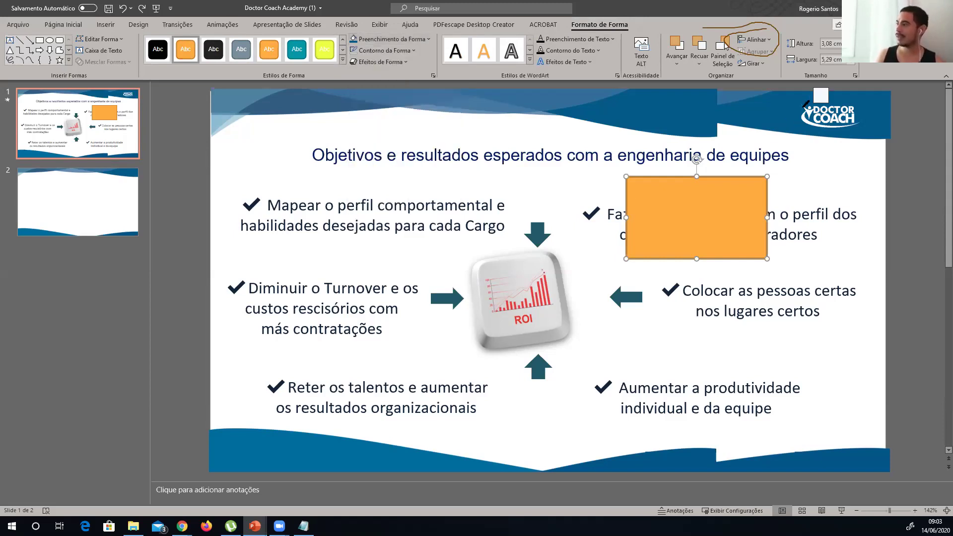
key("ctrl+z")
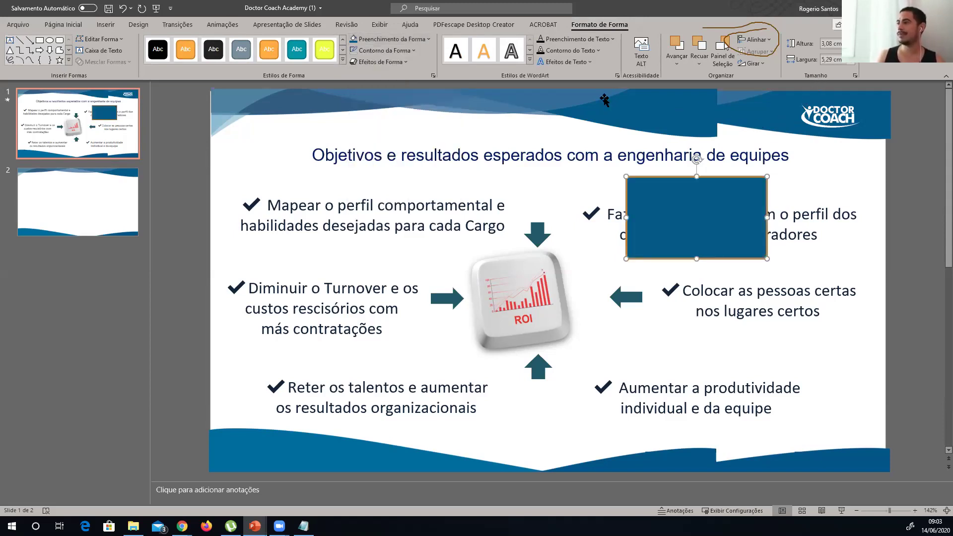
left_click(411, 52)
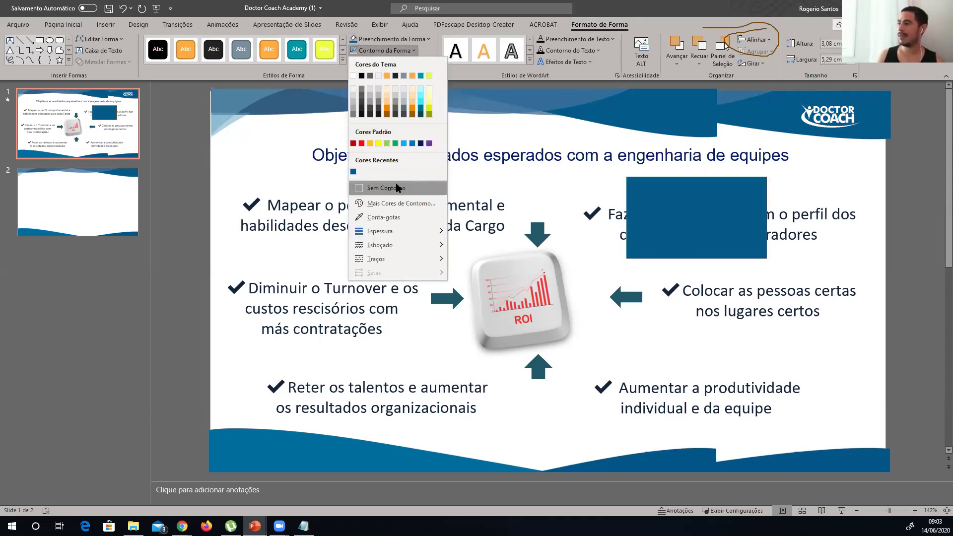
left_click(397, 188)
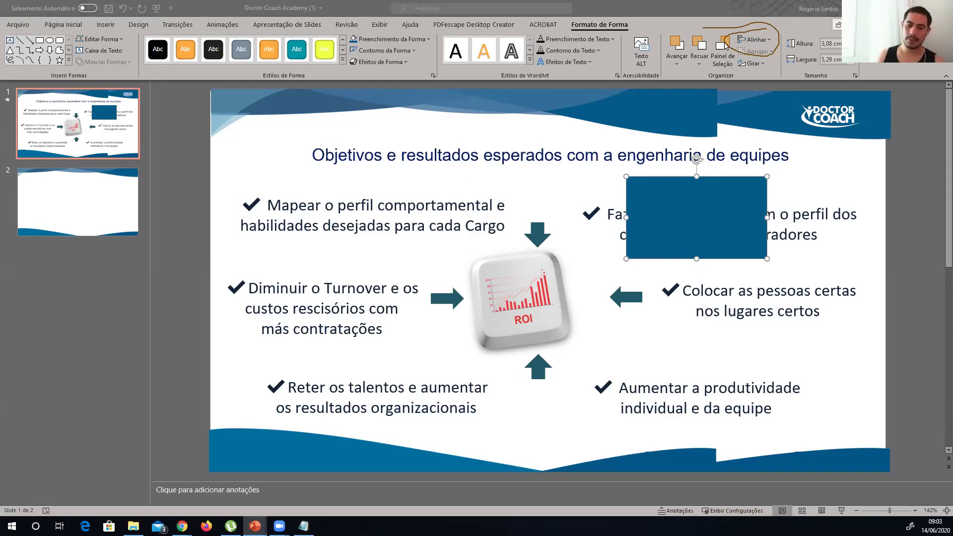
Switch to Chrome, restore its window, and open the suggested sbap address.
key("alt+Tab")
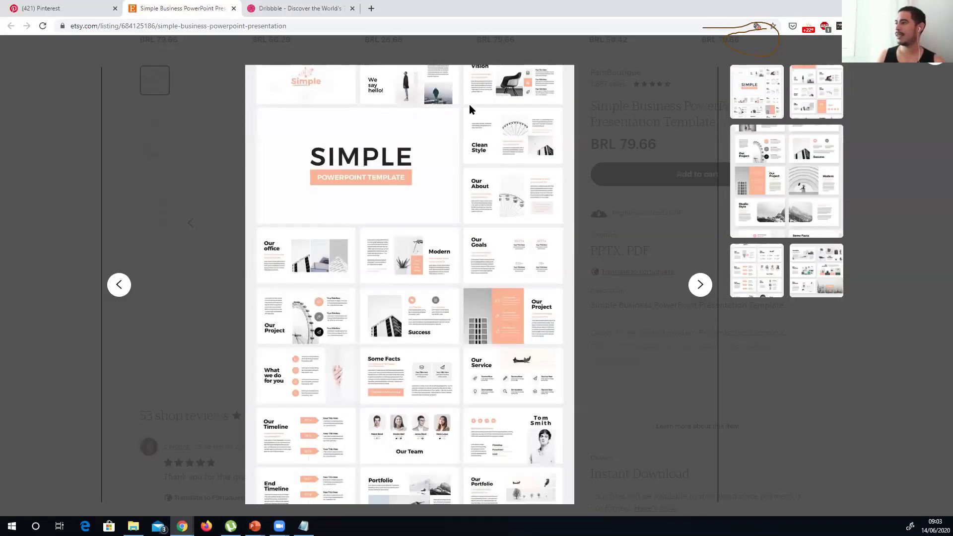
key("super+Down")
left_click(416, 125)
type("s")
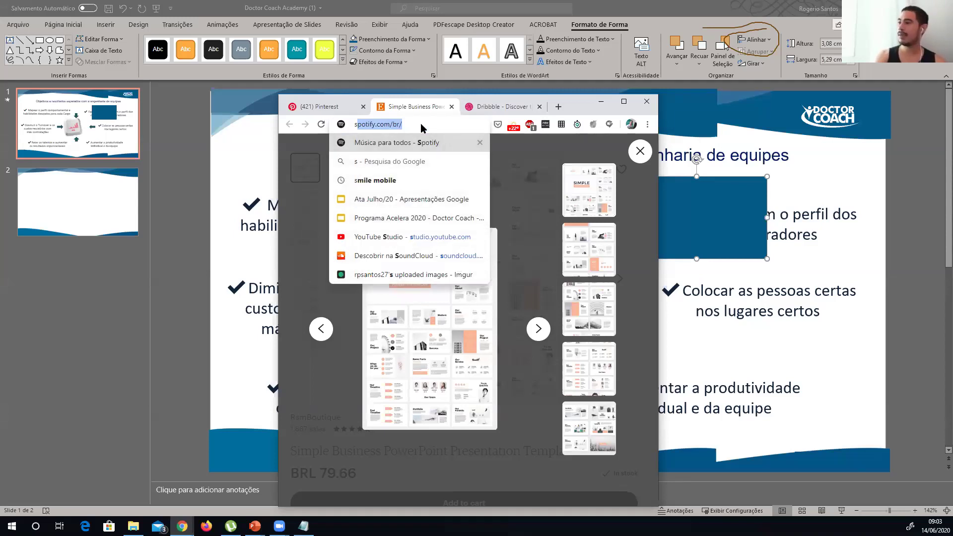
type("b")
key("Return")
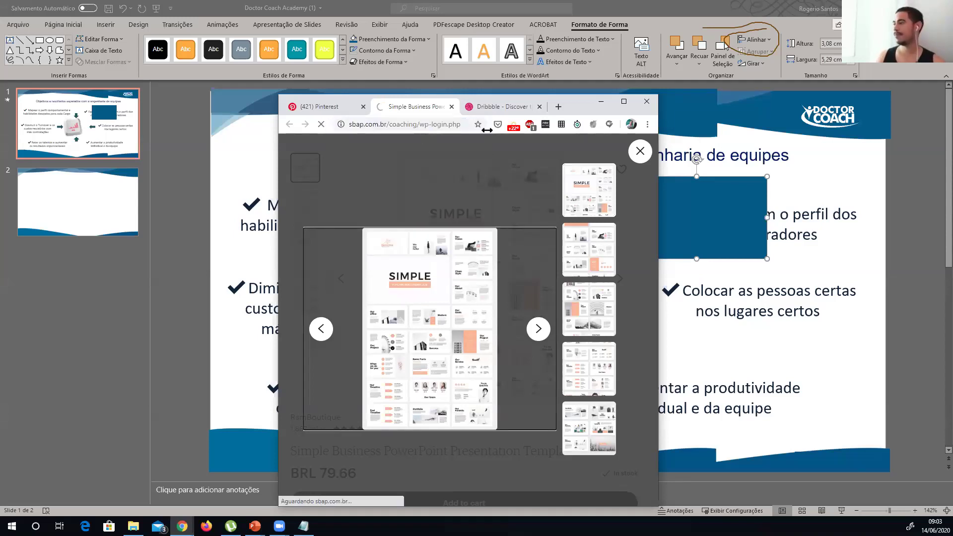
Maximize Chrome, load the sbap.com.br homepage, then return to the presentation.
left_click(625, 102)
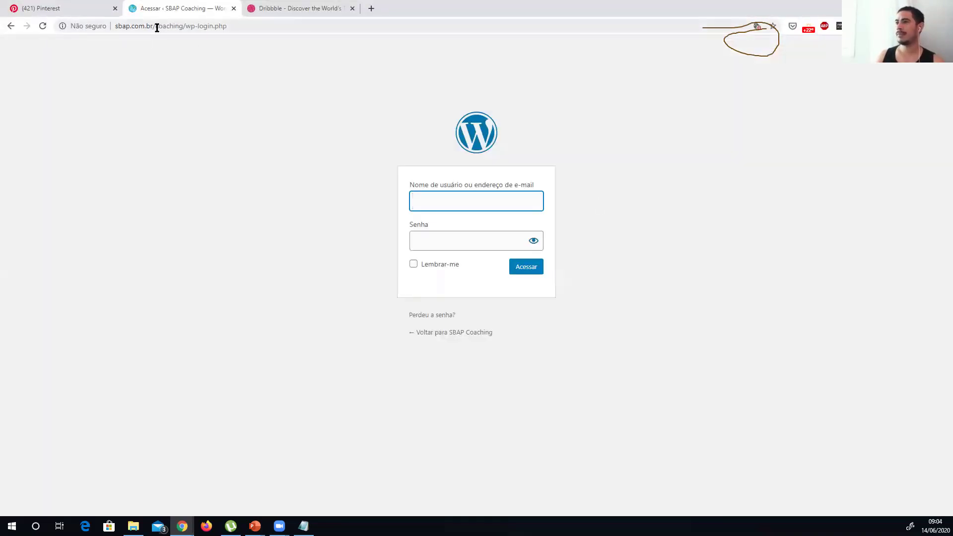
left_click_drag(157, 27, 273, 30)
key("BackSpace")
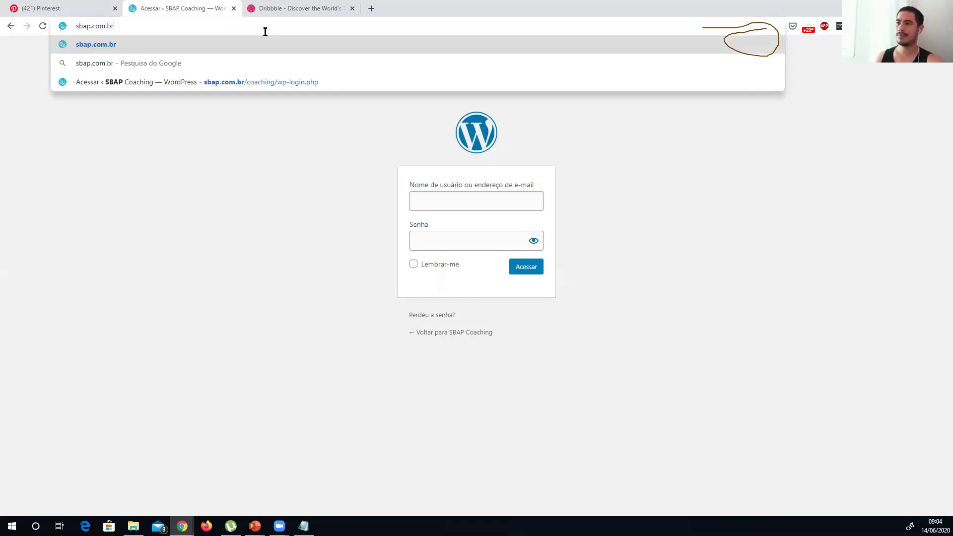
key("Return")
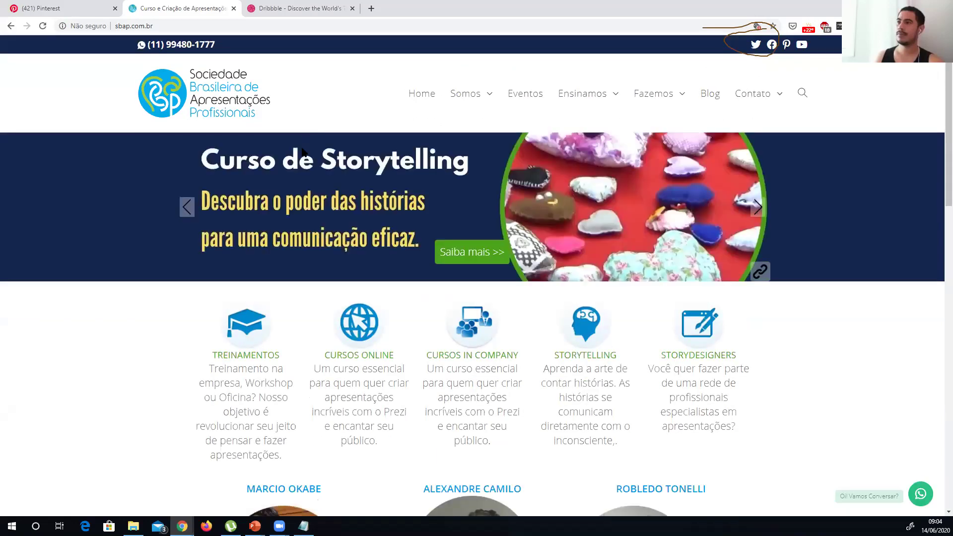
scroll(303, 149, "down", 2)
scroll(302, 147, "up", 2)
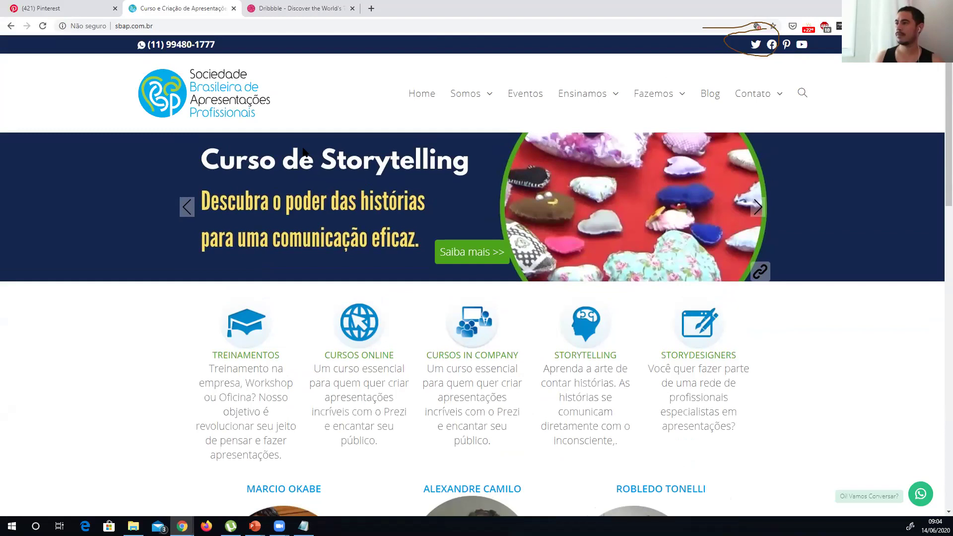
key("alt+Tab")
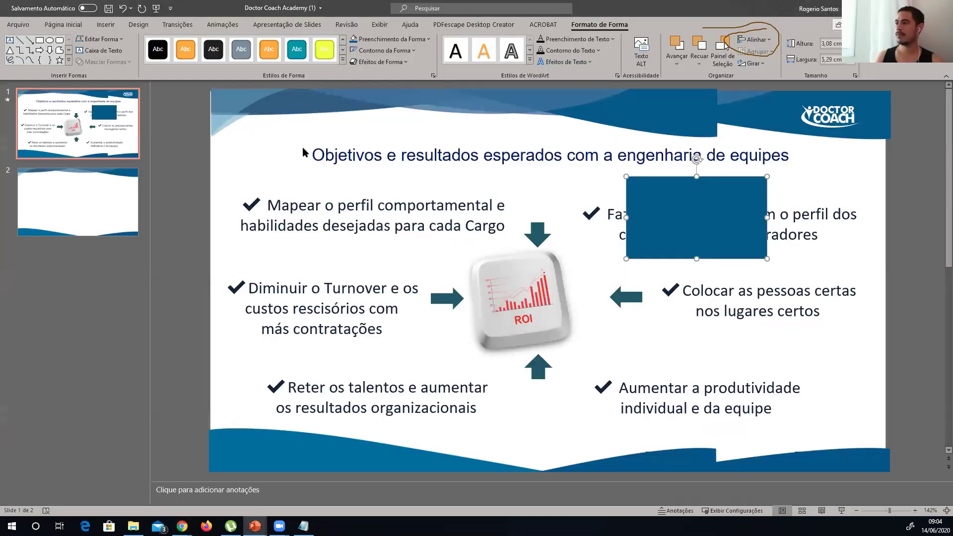
Insert a screen clip of the SBAP homepage on slide 2, then delete it.
left_click(88, 208)
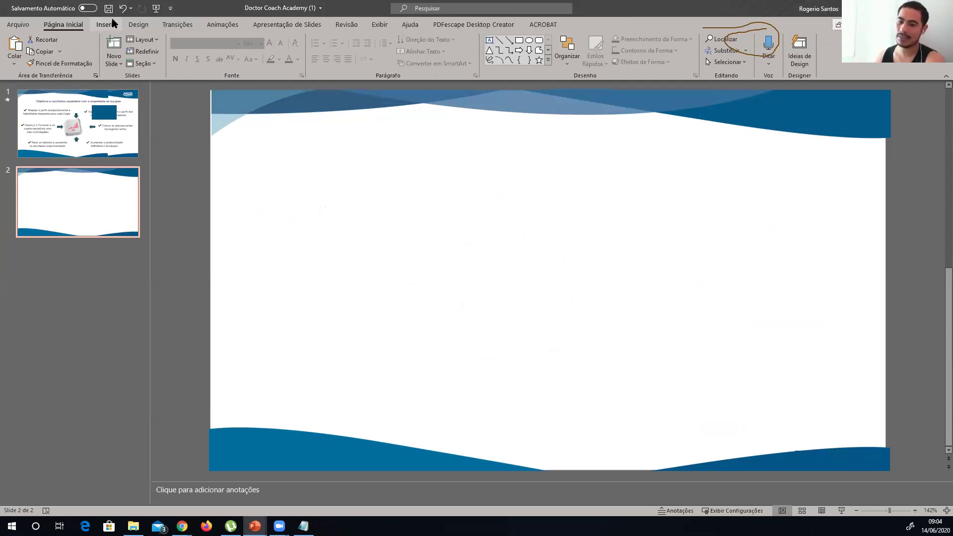
left_click(112, 25)
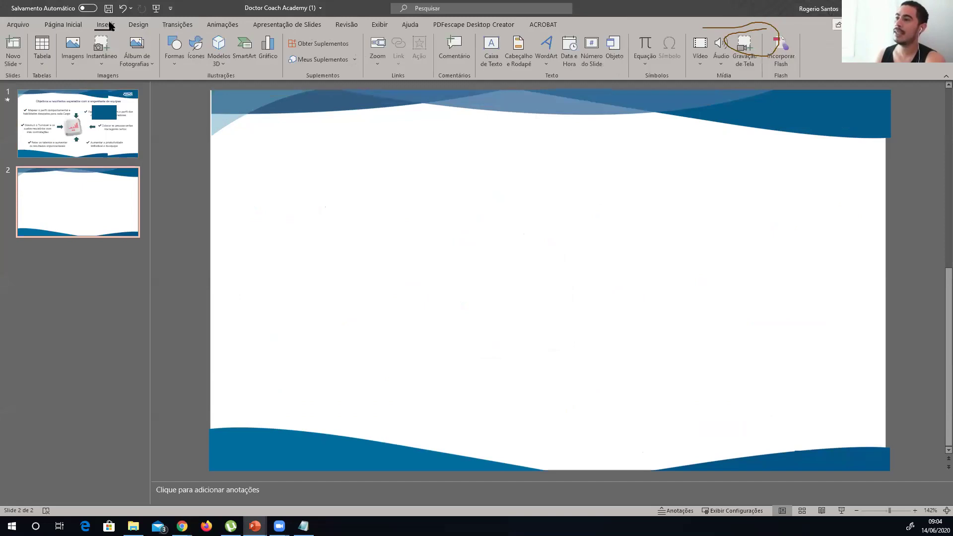
left_click(103, 64)
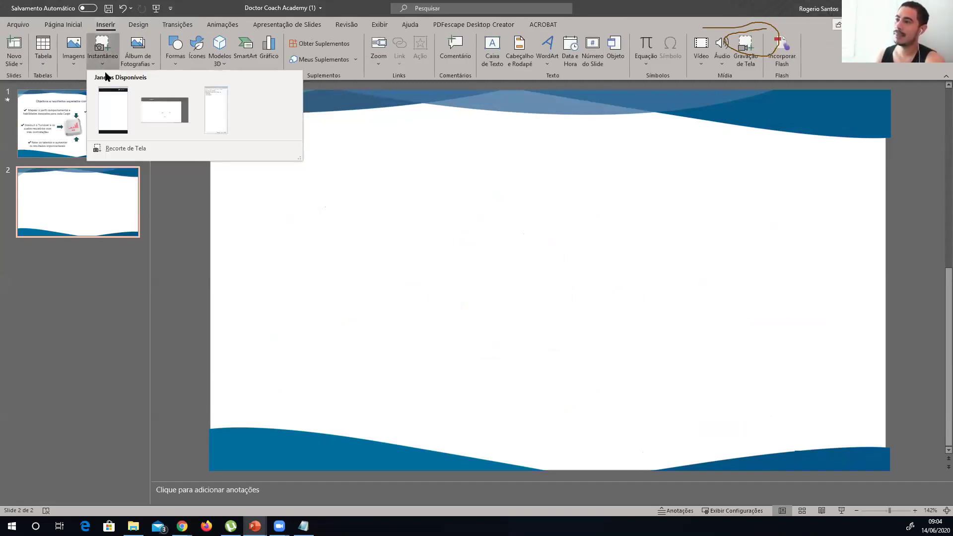
left_click(128, 148)
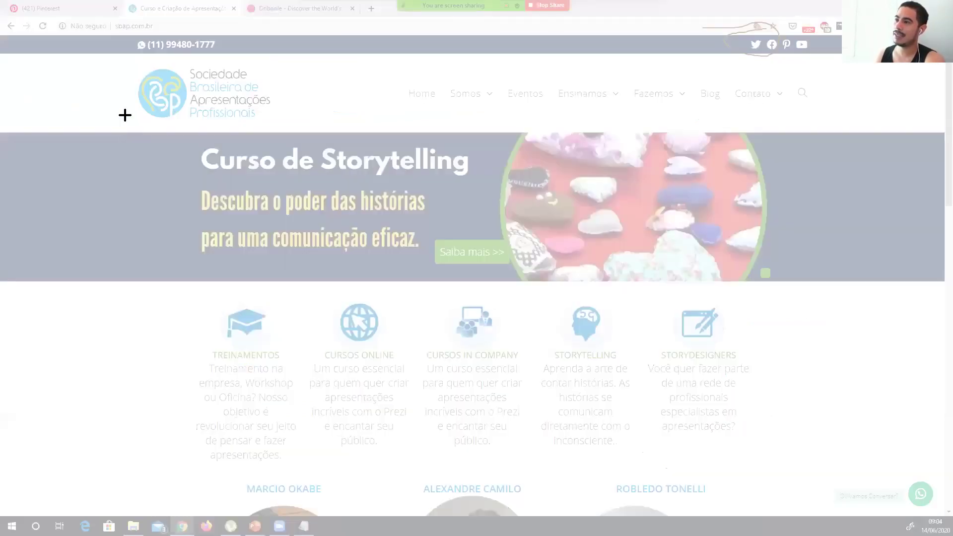
mouse_move(12, 35)
left_mouse_down()
mouse_move(154, 140)
mouse_move(405, 241)
mouse_move(894, 475)
left_mouse_up()
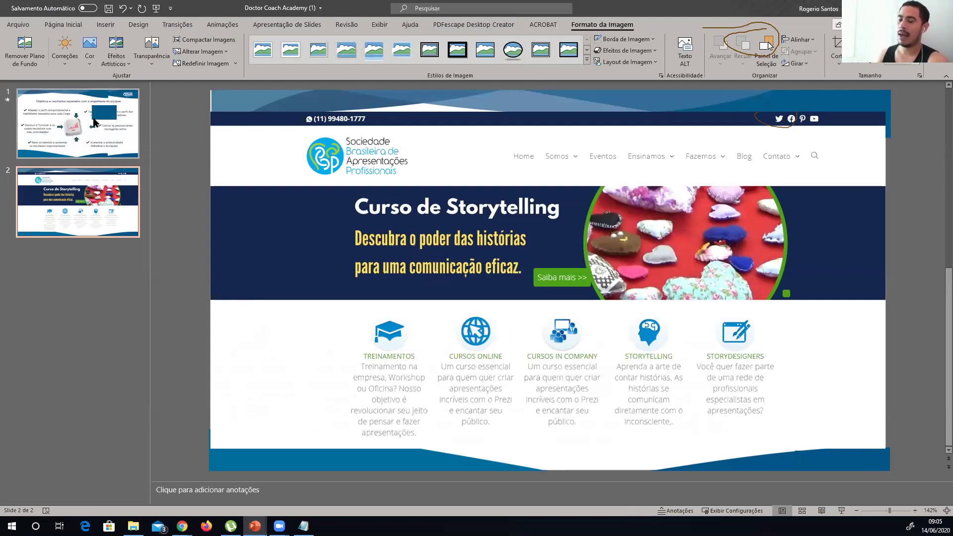
left_click(391, 236)
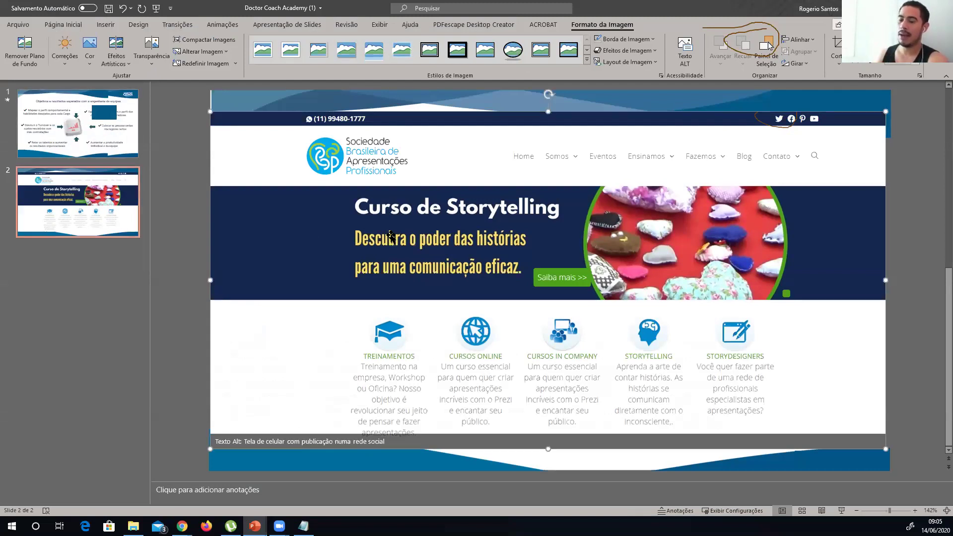
key("Delete")
Remove the dark-blue rectangle from slide 1.
left_click(105, 131)
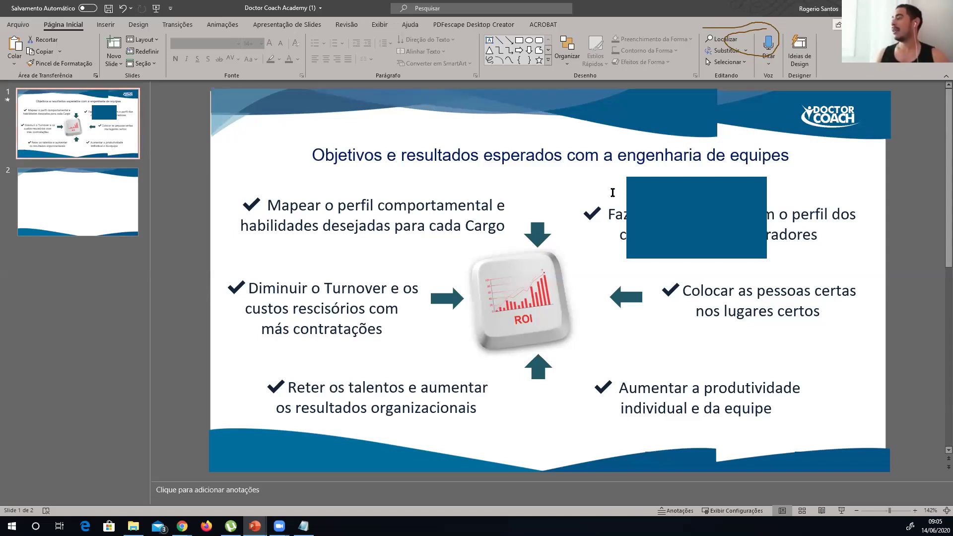
left_click(670, 192)
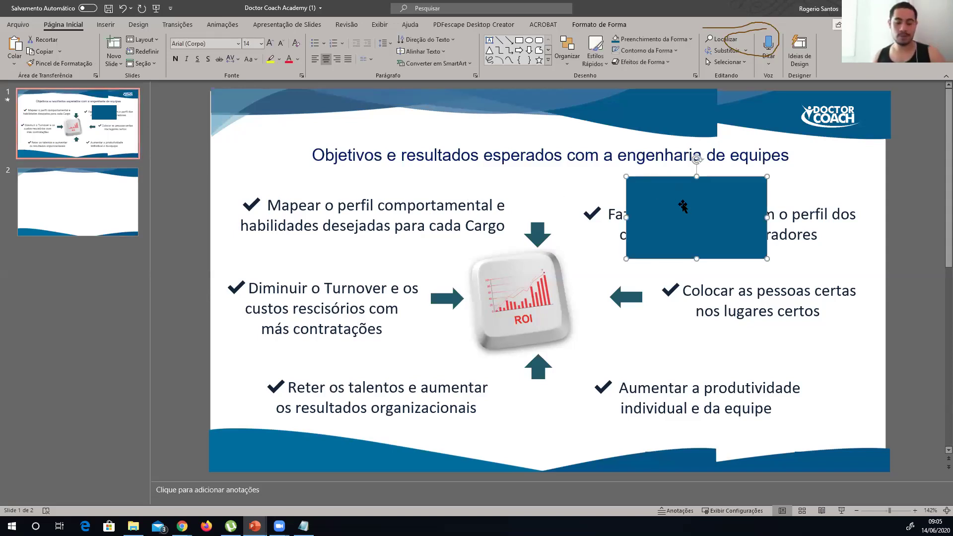
key("Delete")
left_click_drag(325, 205, 174, 189)
Paste the dark-blue rectangle onto slide 2, move it top-left and stretch it across the slide.
left_click(75, 199)
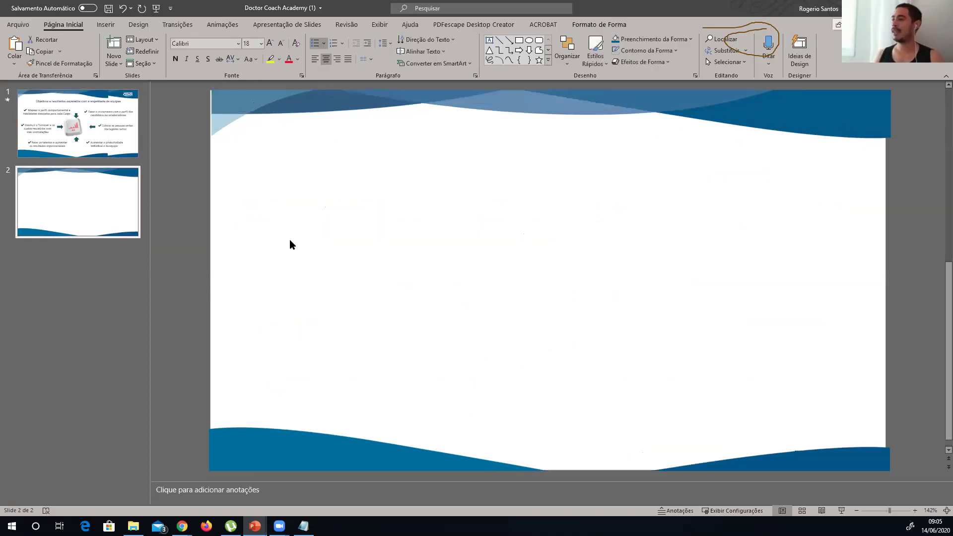
key("ctrl+v")
left_click_drag(673, 184, 259, 119)
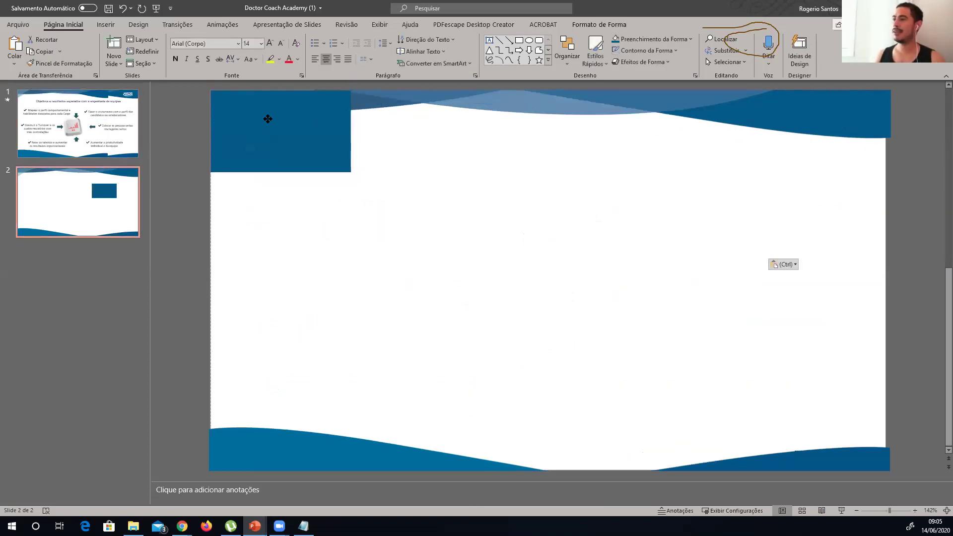
left_click_drag(350, 173, 889, 467)
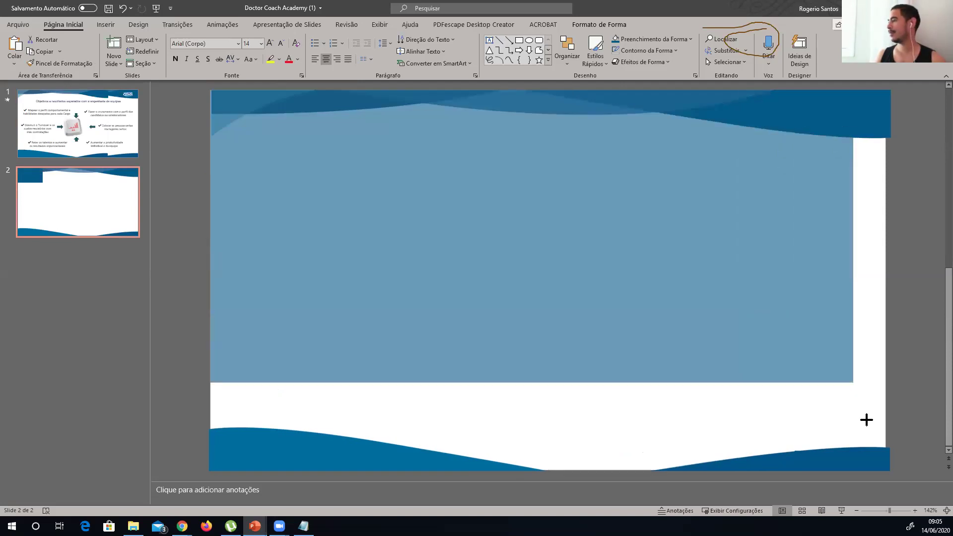
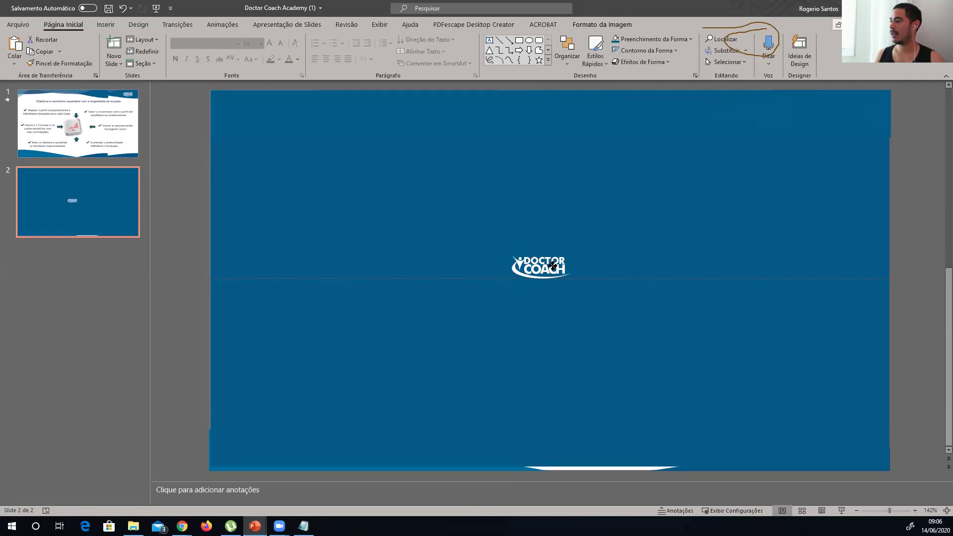
Center the Doctor Coach logo and stretch the blue rectangle's bottom edge over the white wave.
left_click_drag(553, 265, 553, 266)
left_click(902, 206)
left_click(599, 466)
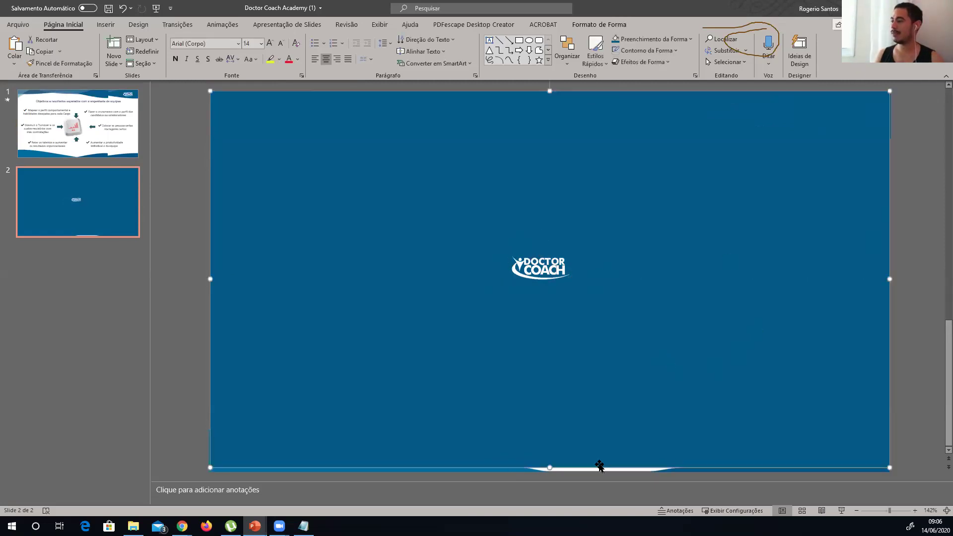
left_click_drag(549, 468, 550, 470)
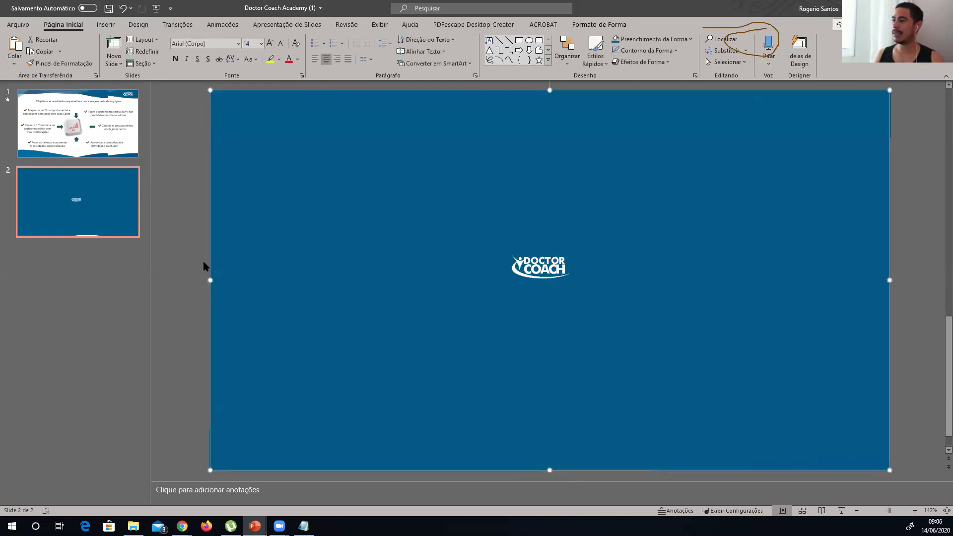
left_click(191, 260)
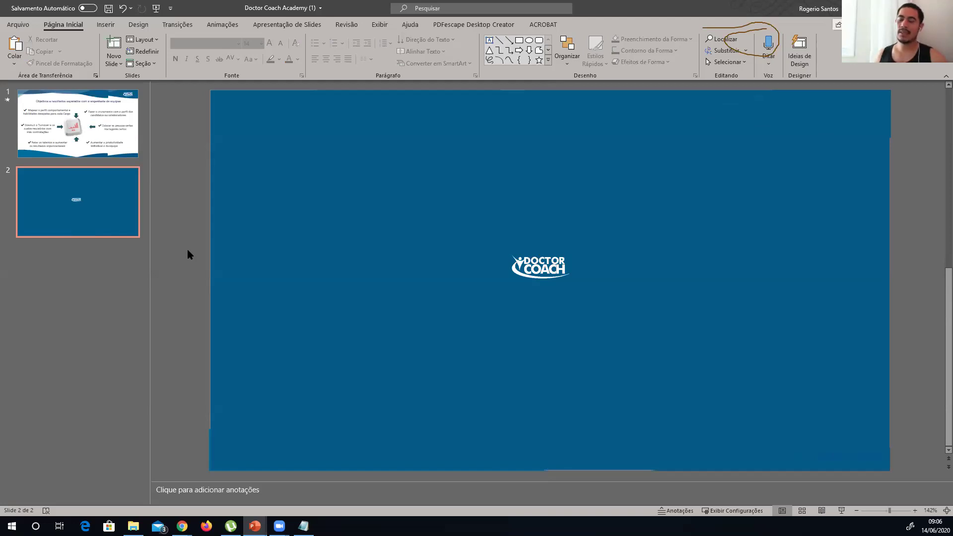
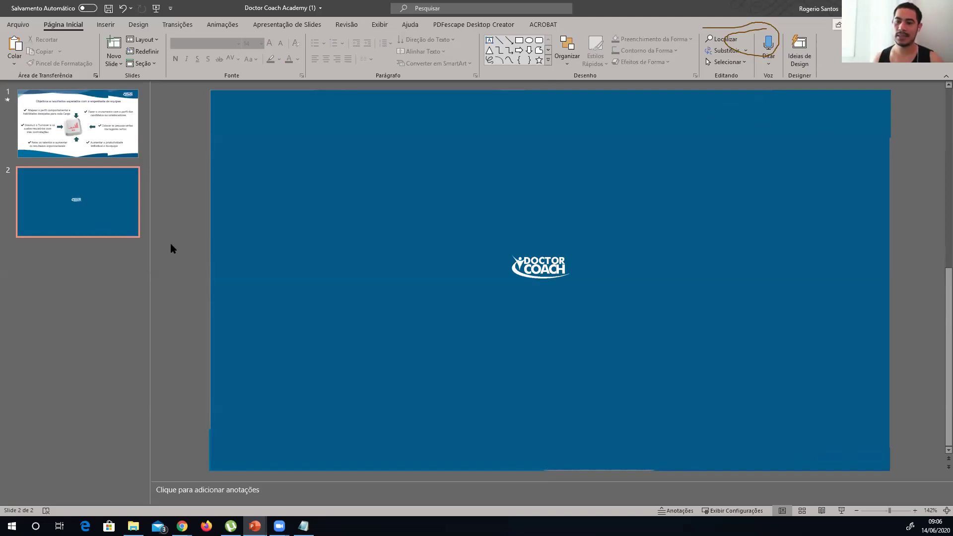
Add a new third slide after slide 2.
left_click(129, 251)
key("Return")
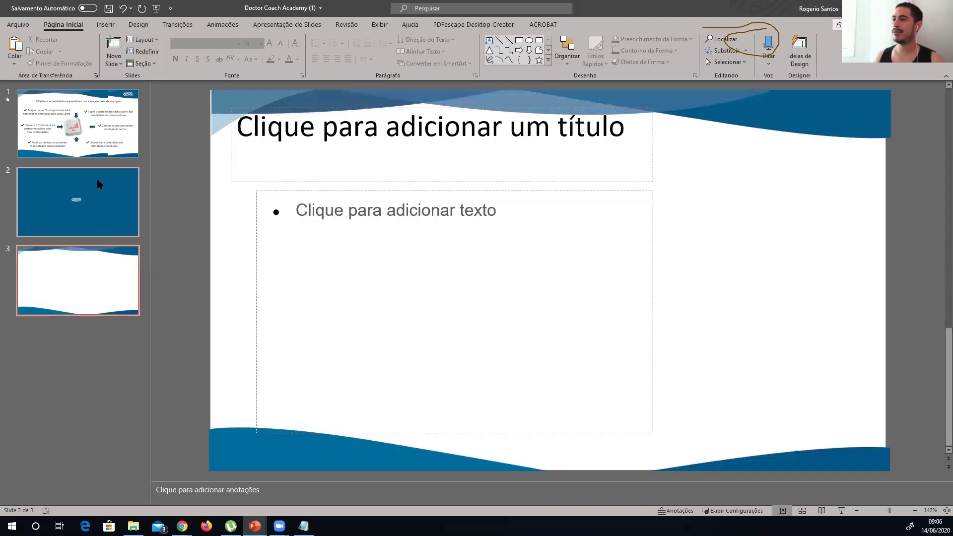
left_click(81, 137)
left_click(66, 207)
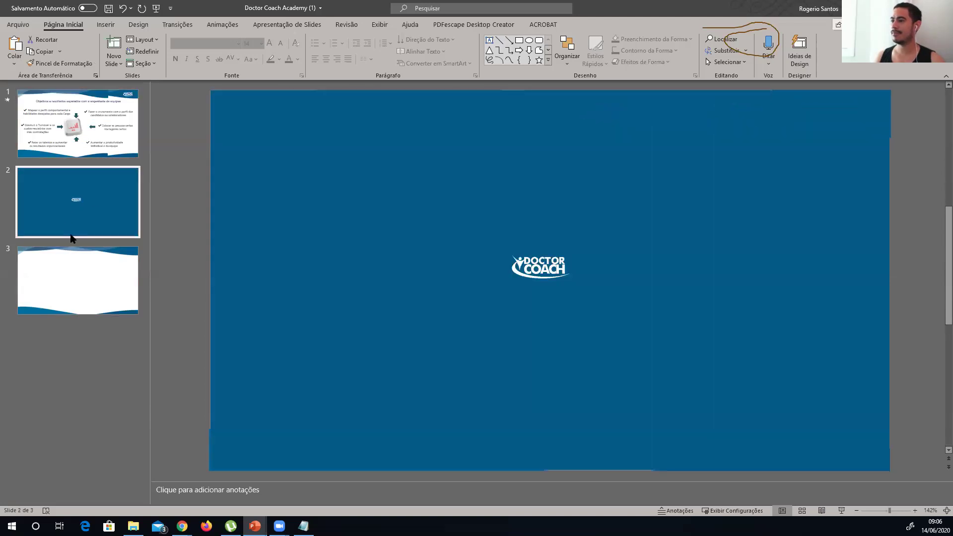
left_click(69, 124)
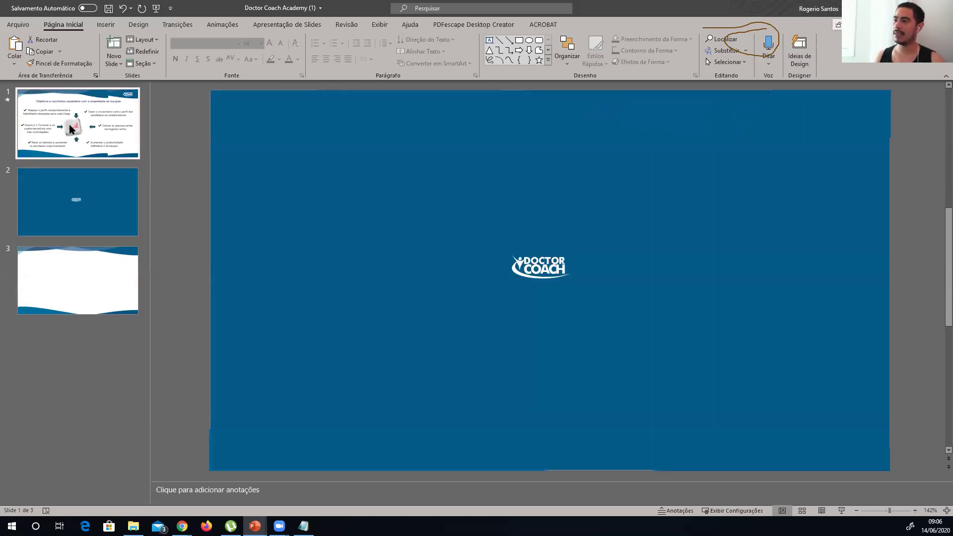
Narrow the slide 1 title box so it wraps onto two lines, and move it near the top left.
left_click(321, 209)
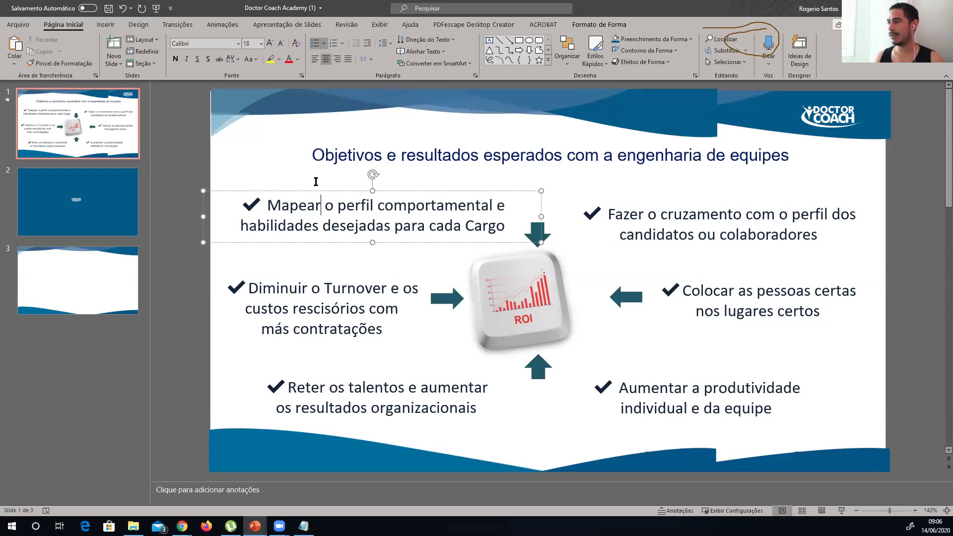
left_click(352, 155)
left_click_drag(342, 144, 323, 148)
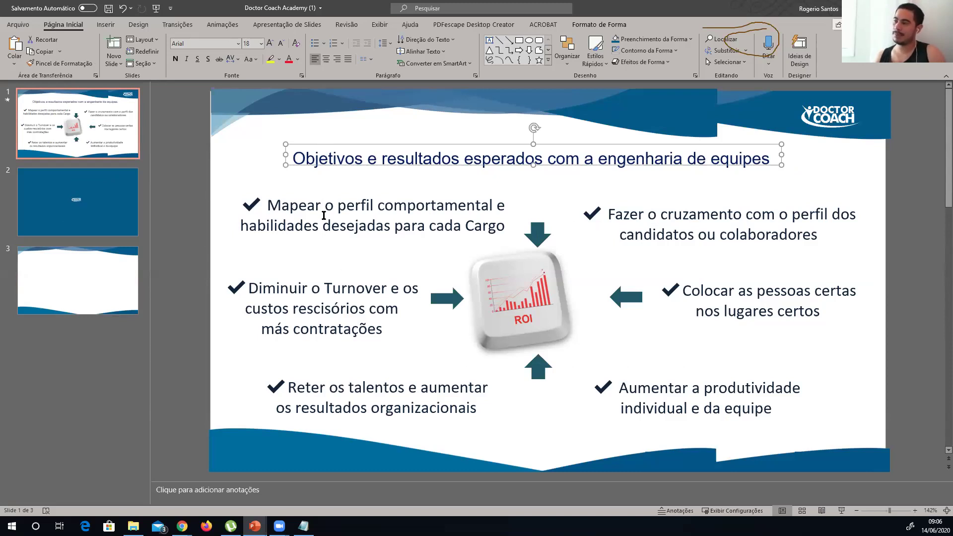
left_click_drag(286, 165, 496, 208)
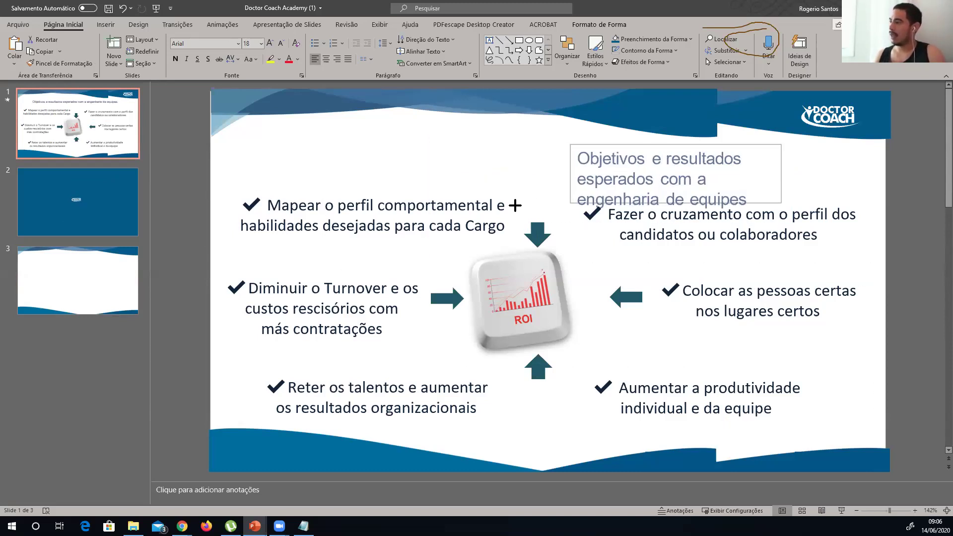
left_click_drag(521, 145, 283, 136)
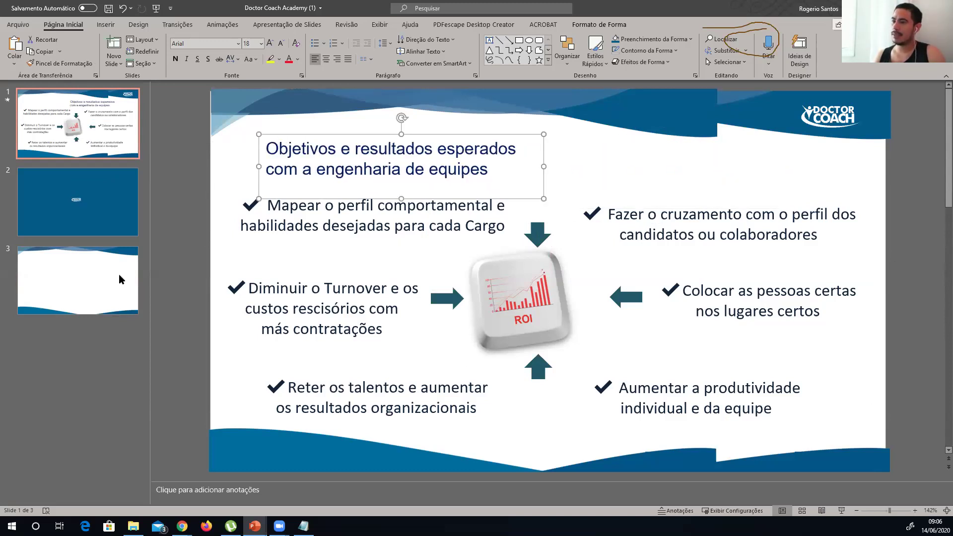
Draw a rectangle covering the whole of slide 3.
left_click(99, 290)
left_click(509, 43)
left_click_drag(211, 89, 889, 470)
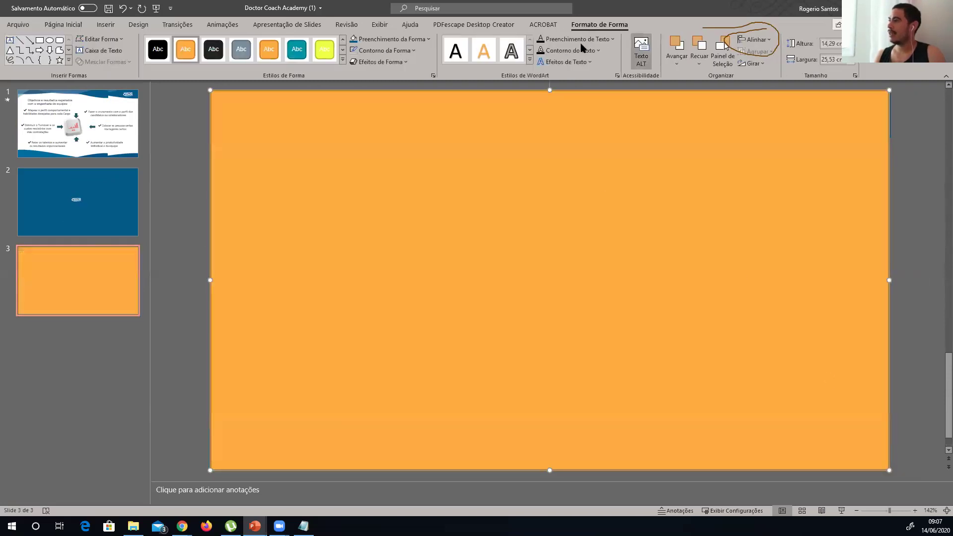
Give the slide 3 rectangle a white fill and no outline.
left_click(415, 40)
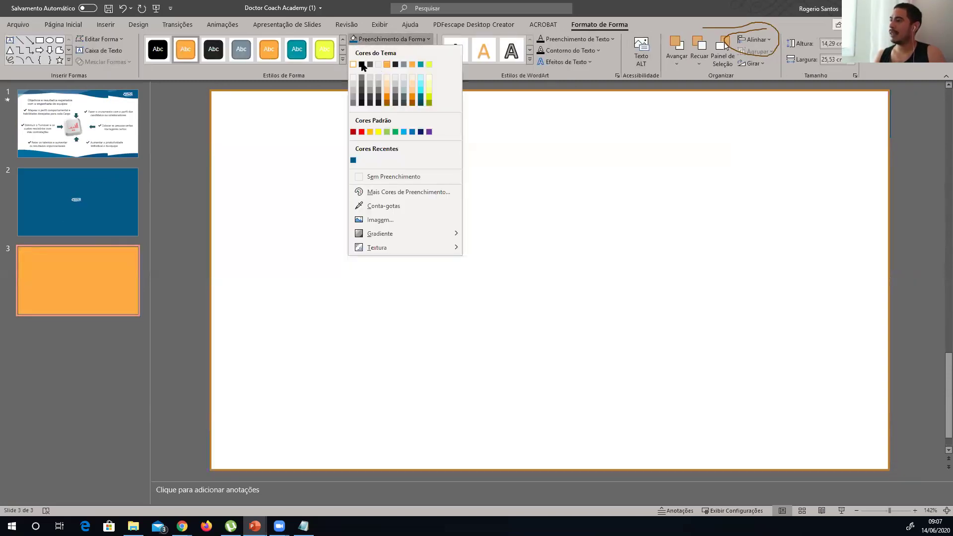
left_click(353, 64)
left_click(385, 50)
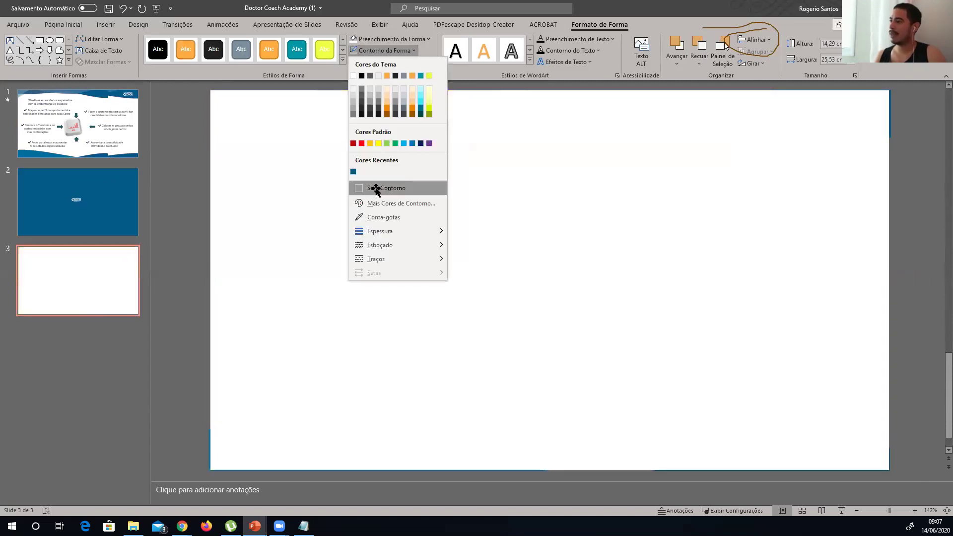
left_click(376, 188)
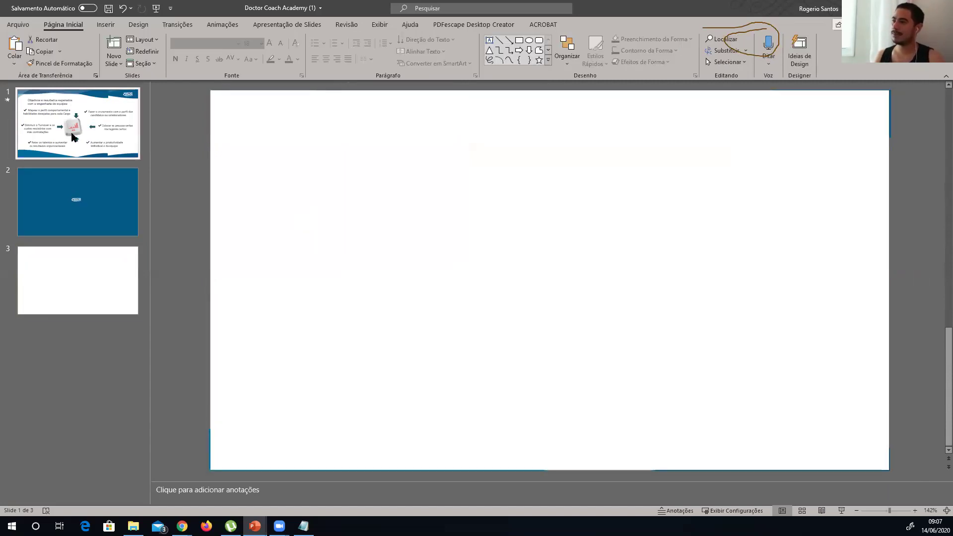
Return to slide 1 and select its title box.
left_click(73, 137)
left_click(401, 164)
left_click(298, 135)
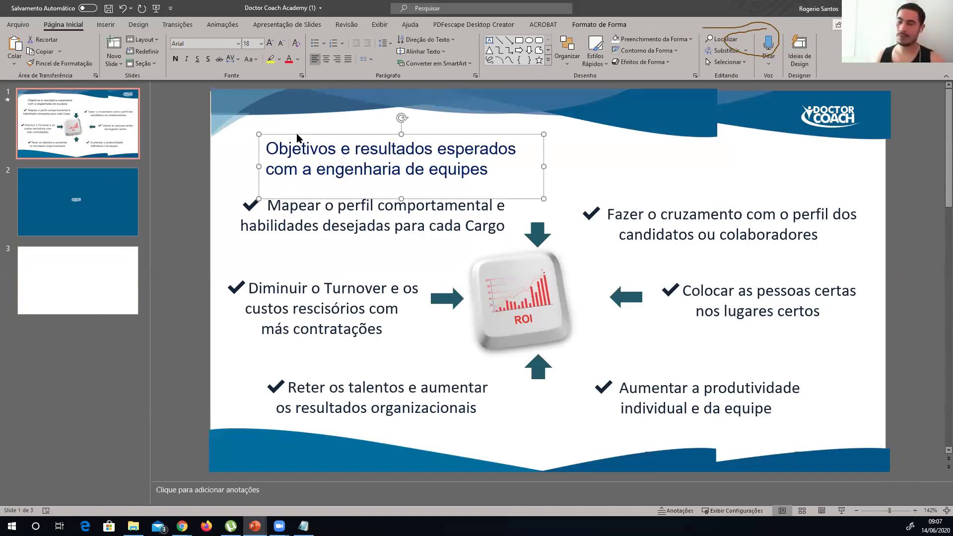
Cut the title box from slide 1 and paste it onto slide 3, lower left.
key("ctrl+x")
left_click(97, 275)
key("ctrl+v")
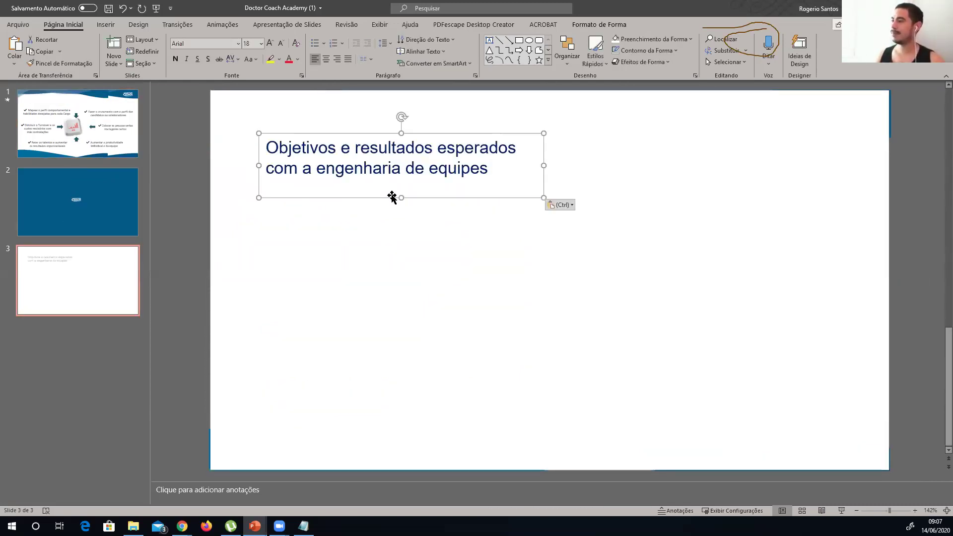
left_click_drag(308, 131, 289, 194)
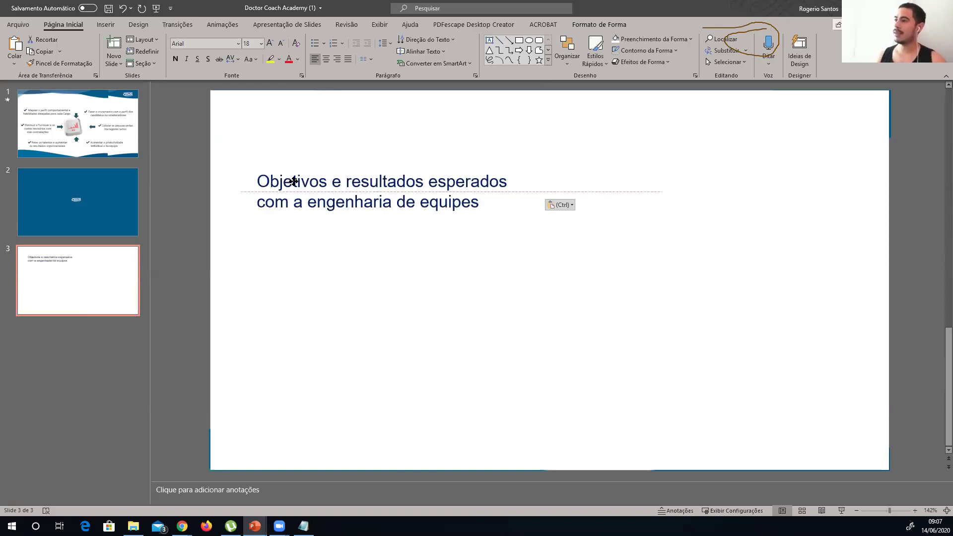
Enlarge the title font three steps, widen the box and move it up.
left_click(270, 43)
left_click(270, 43)
left_click(270, 43)
left_click(269, 43)
left_click(269, 43)
left_click(269, 43)
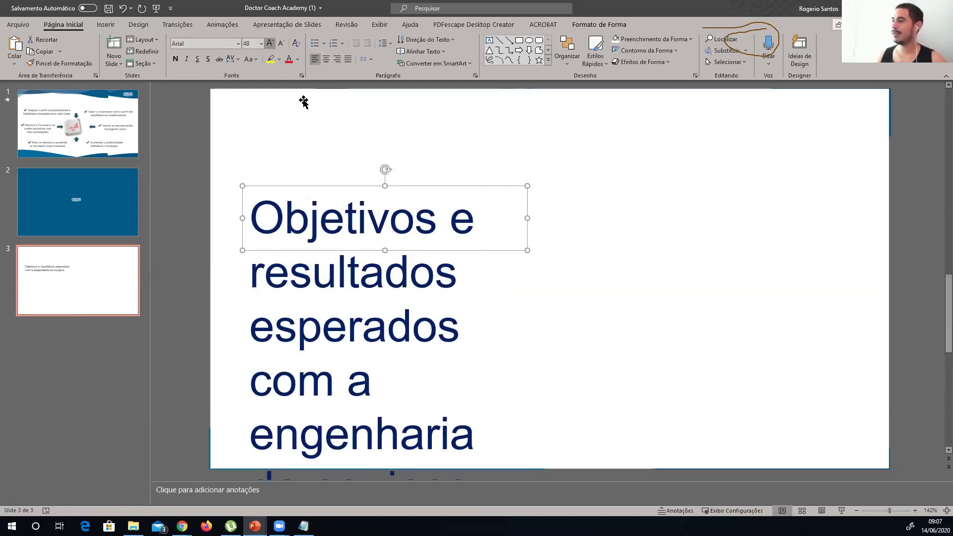
left_click_drag(528, 218, 628, 218)
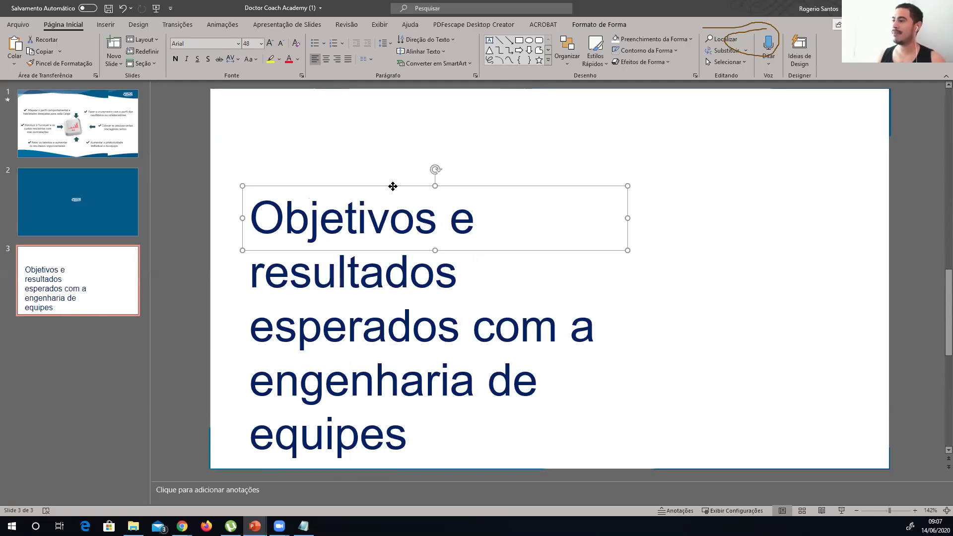
left_click_drag(392, 186, 392, 131)
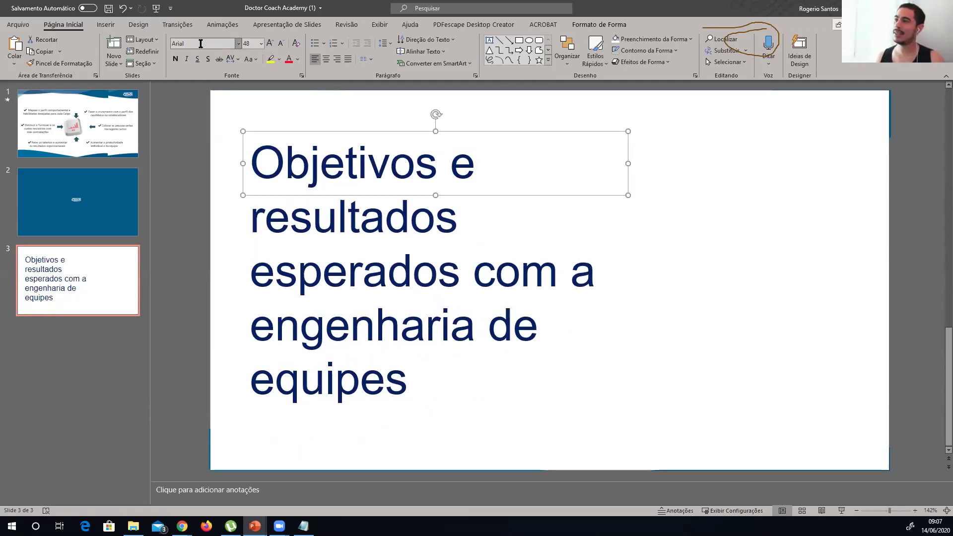
Set the title to Arial Narrow, tight character spacing, size 54, in a narrower, taller box.
type(" Narrow")
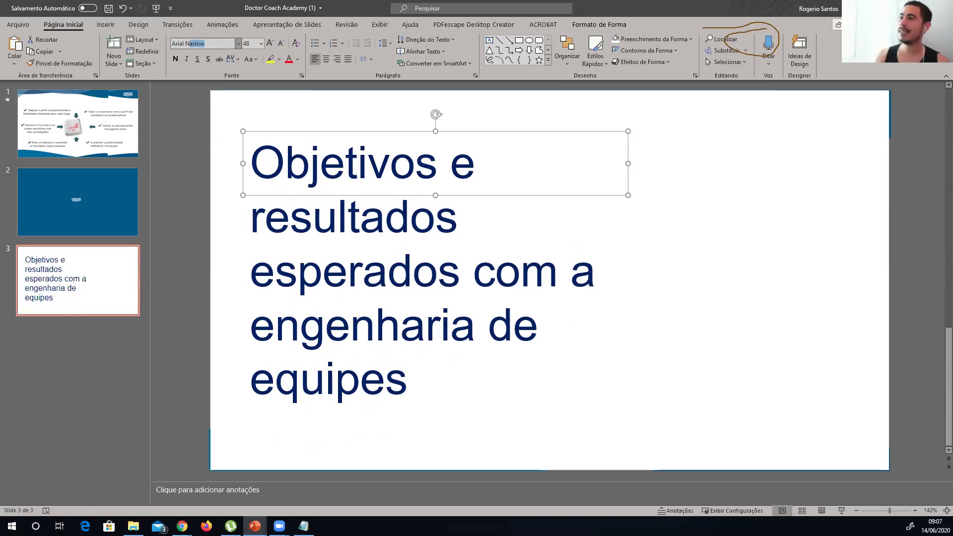
key("Return")
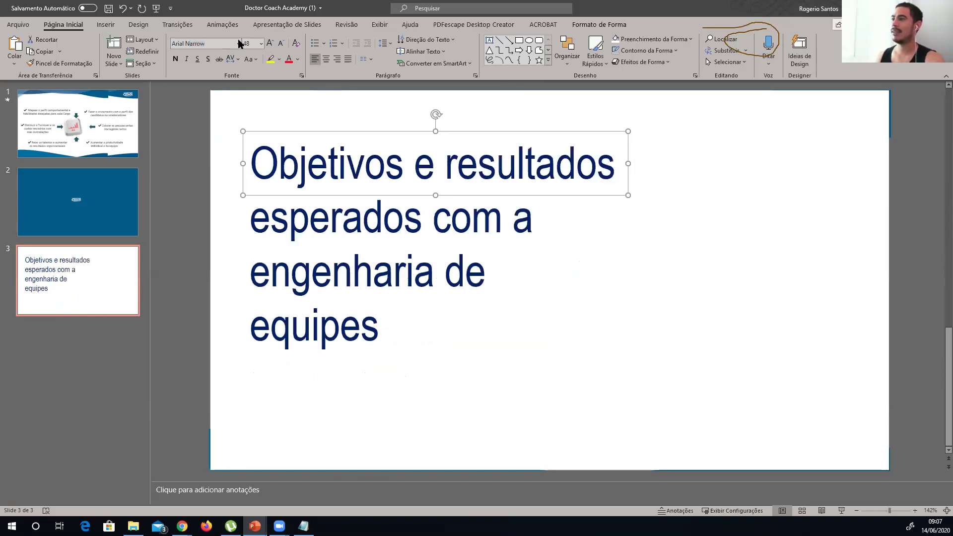
left_click(231, 58)
left_click(254, 84)
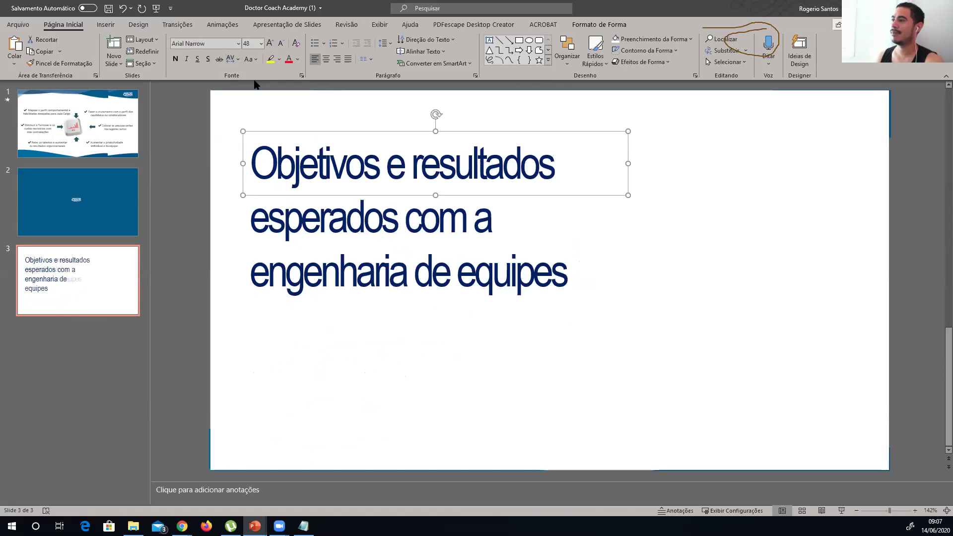
left_click(269, 43)
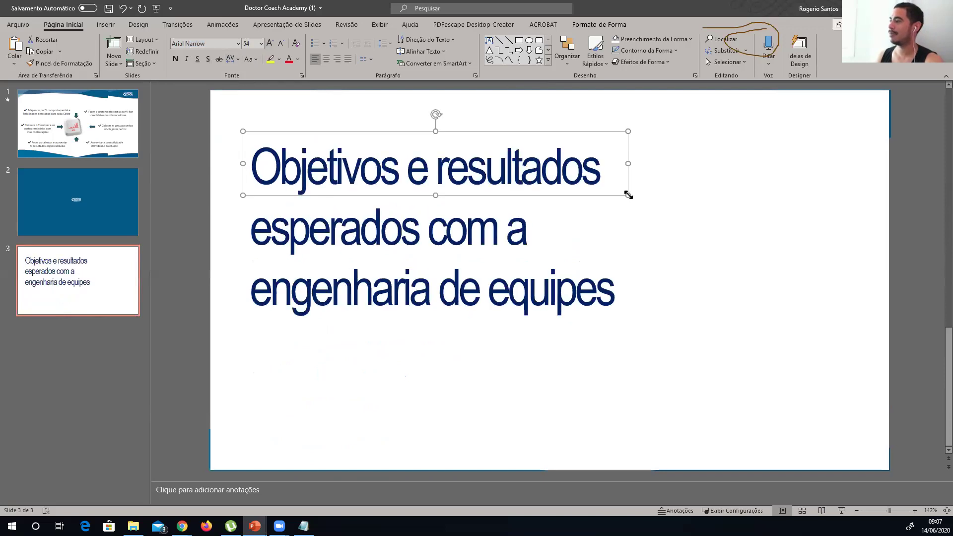
left_click_drag(628, 195, 540, 368)
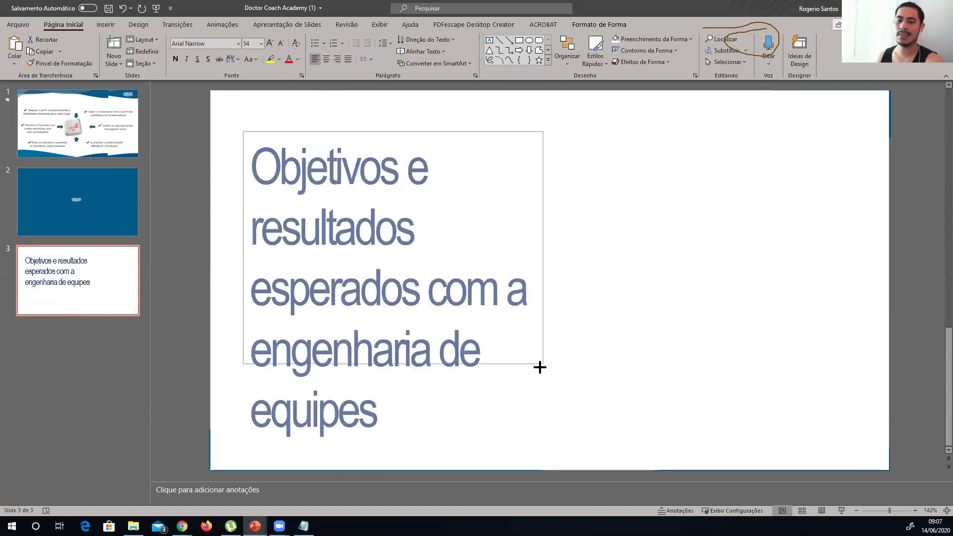
mouse_move(540, 367)
left_mouse_down()
mouse_move(524, 393)
mouse_move(548, 398)
left_mouse_up()
Loosen the title spacing slightly and start a new line at 'de equipes'.
left_click(231, 58)
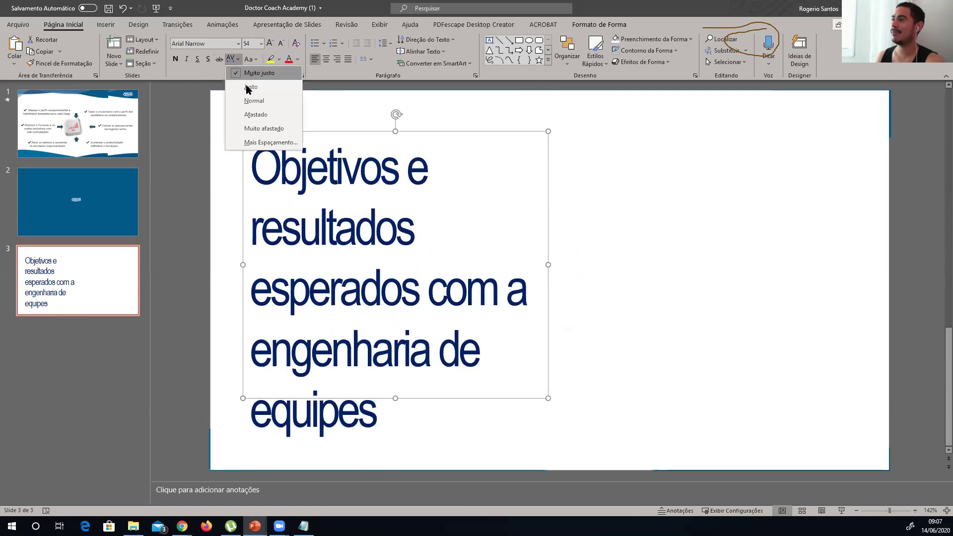
left_click(248, 90)
left_click_drag(270, 132, 272, 121)
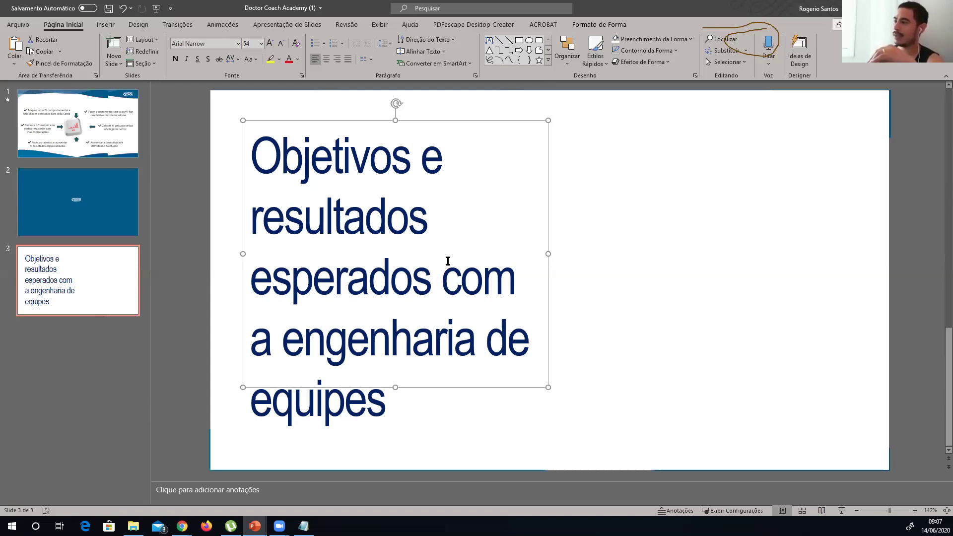
left_click(486, 331)
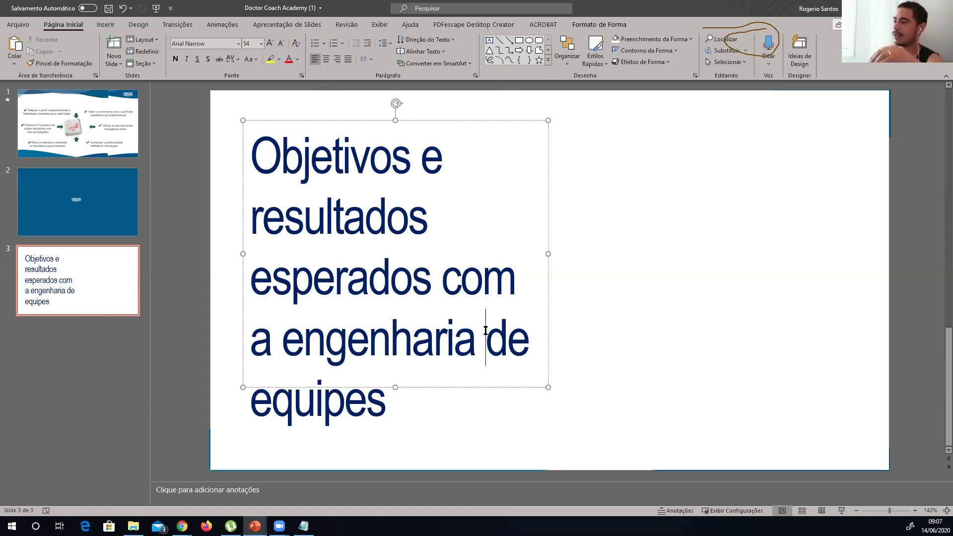
key("Return")
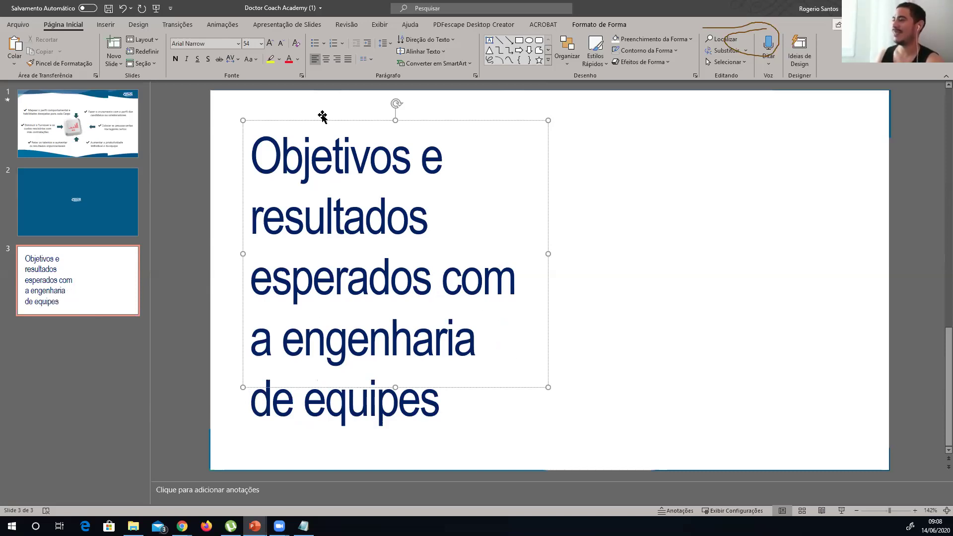
Reduce the title to 48 pt and break the line before 'a engenharia'.
left_click_drag(318, 120, 315, 113)
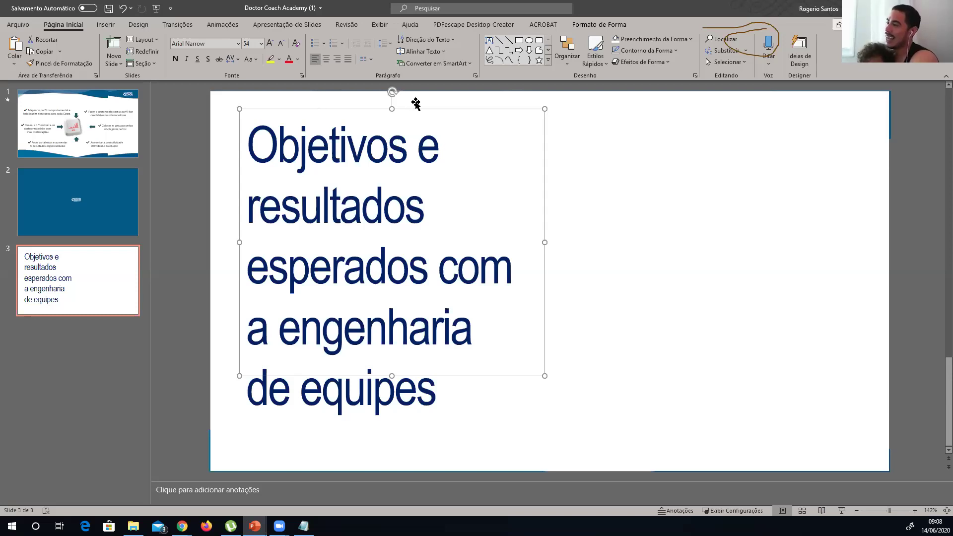
left_click(85, 280)
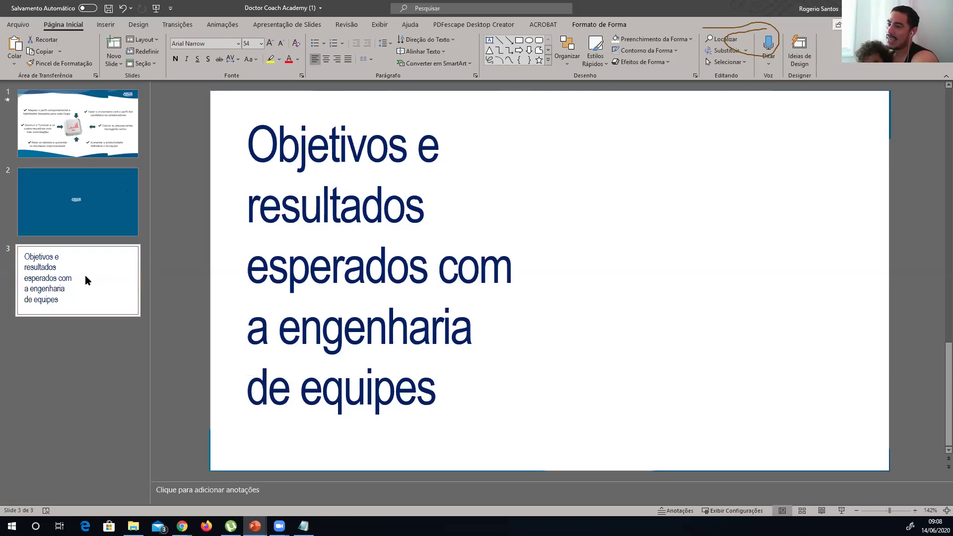
left_click_drag(252, 111, 249, 116)
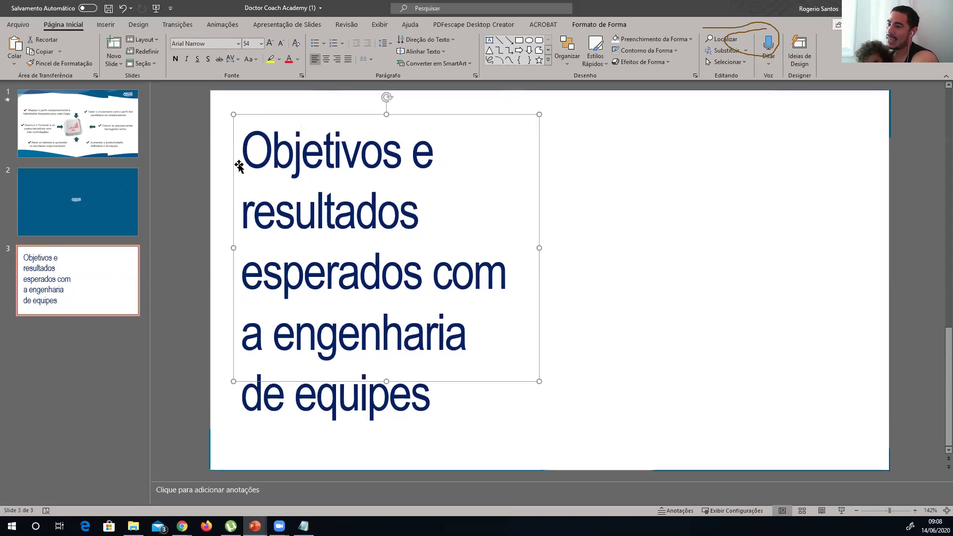
left_click(281, 44)
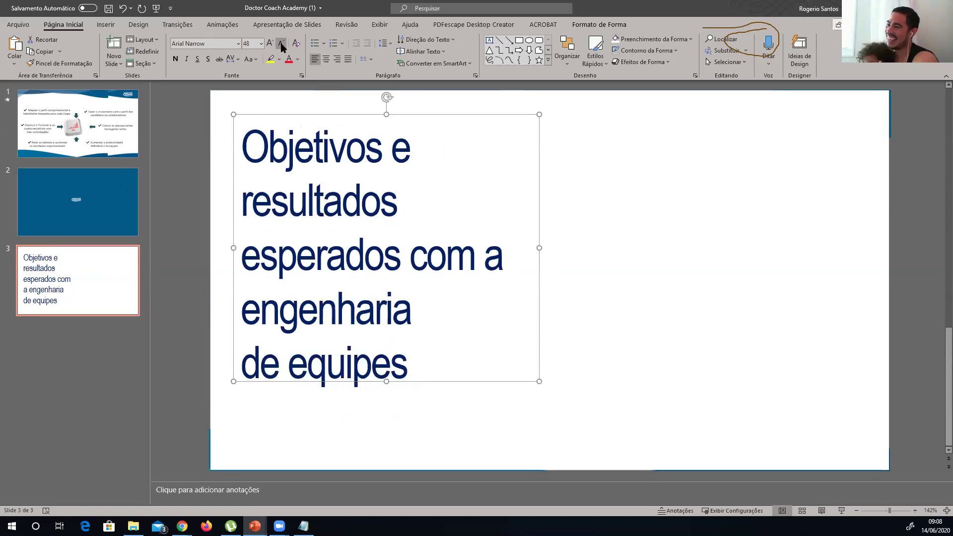
left_click(486, 256)
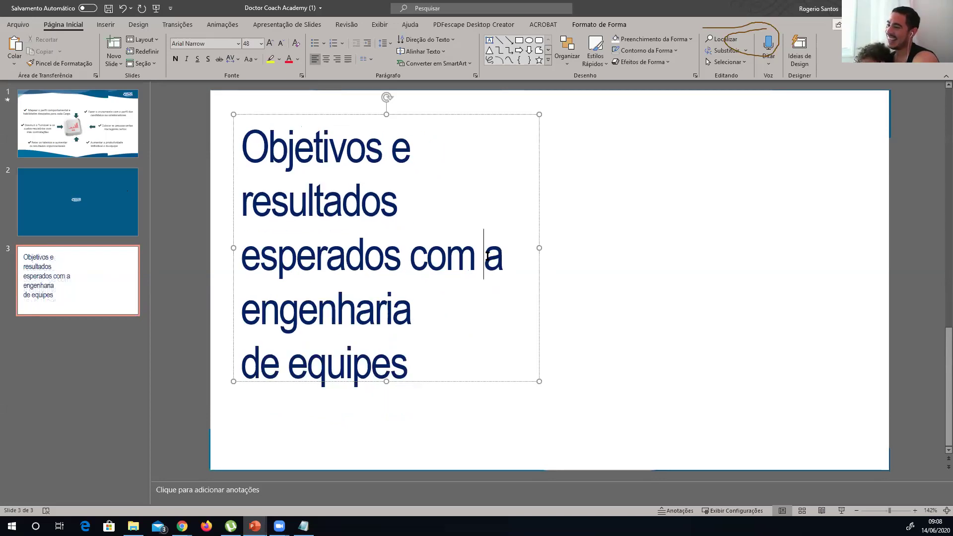
key("Return")
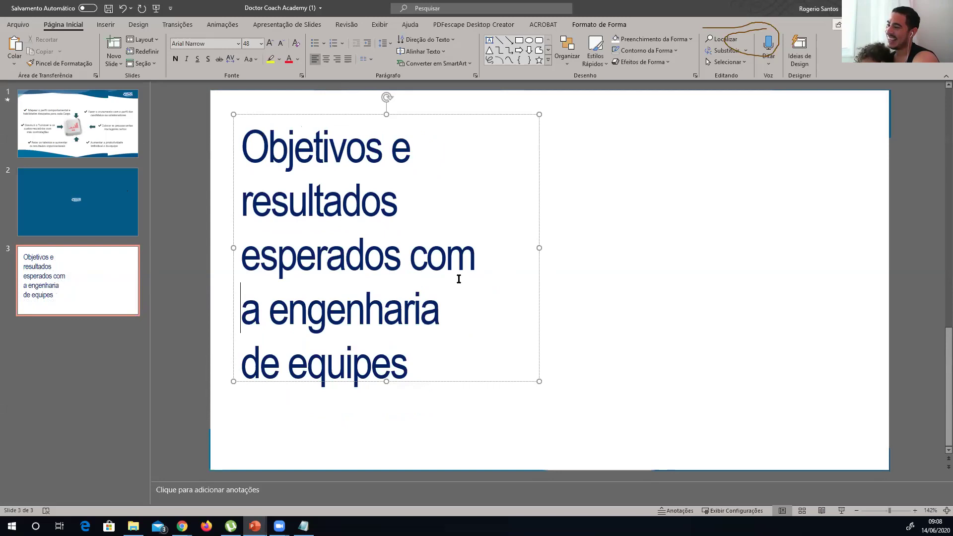
Make the title box narrower and lower, and colour the title the recent teal.
left_click_drag(538, 381, 517, 402)
left_click_drag(274, 117, 276, 136)
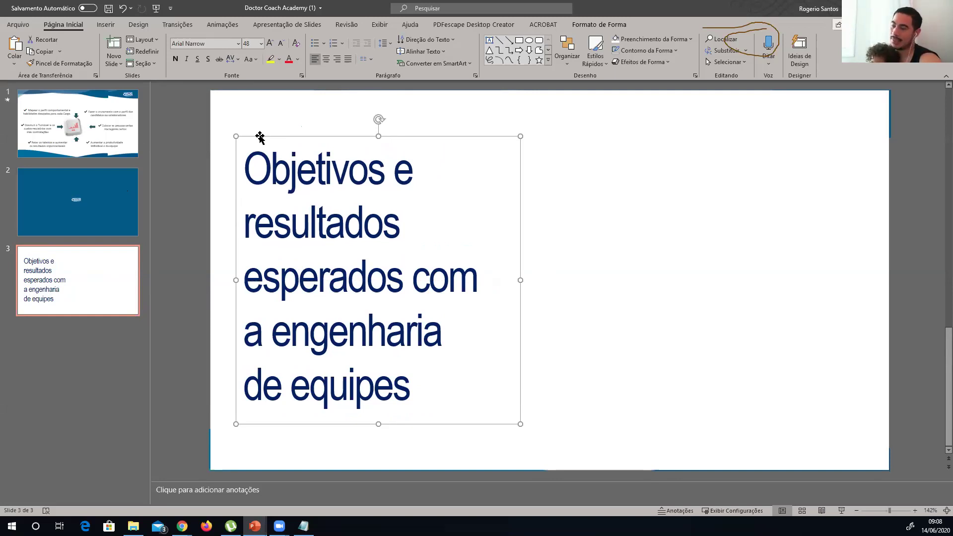
left_click(298, 59)
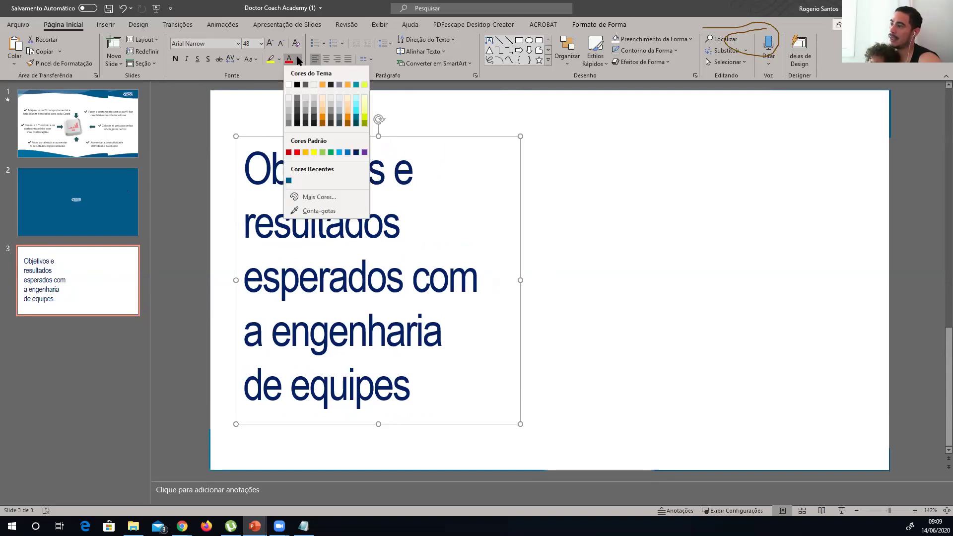
left_click(290, 179)
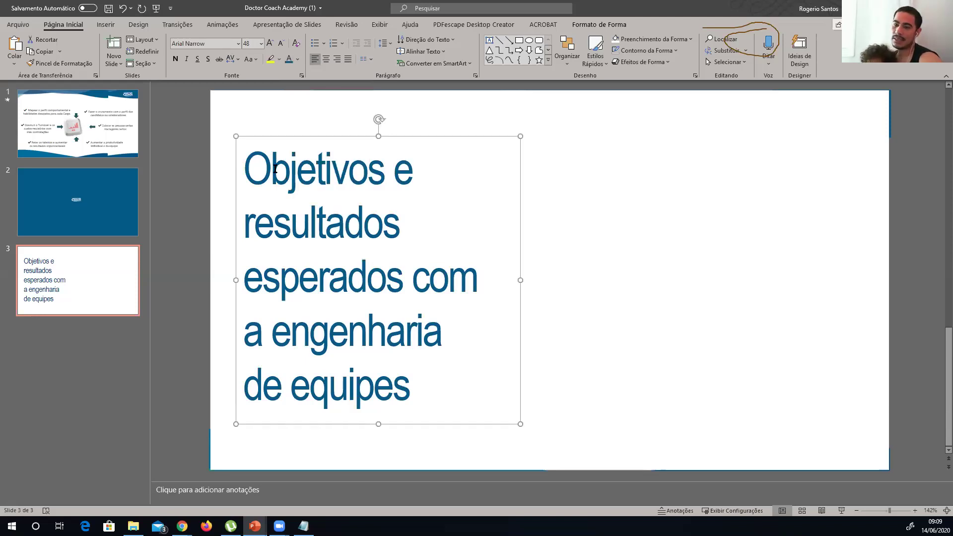
Copy slide 2's blue shape onto slide 3, shift it to the right half, and nudge the title up.
left_click(130, 202)
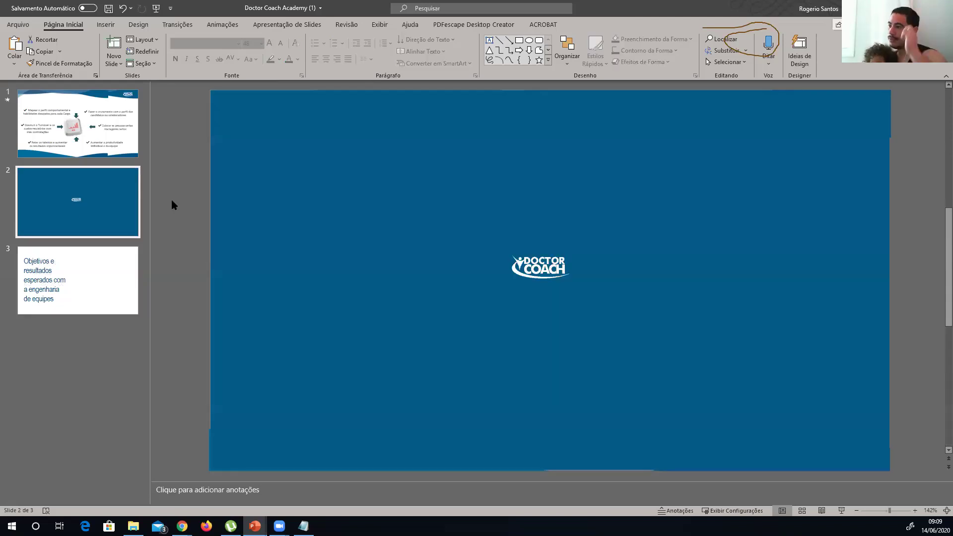
left_click(239, 148)
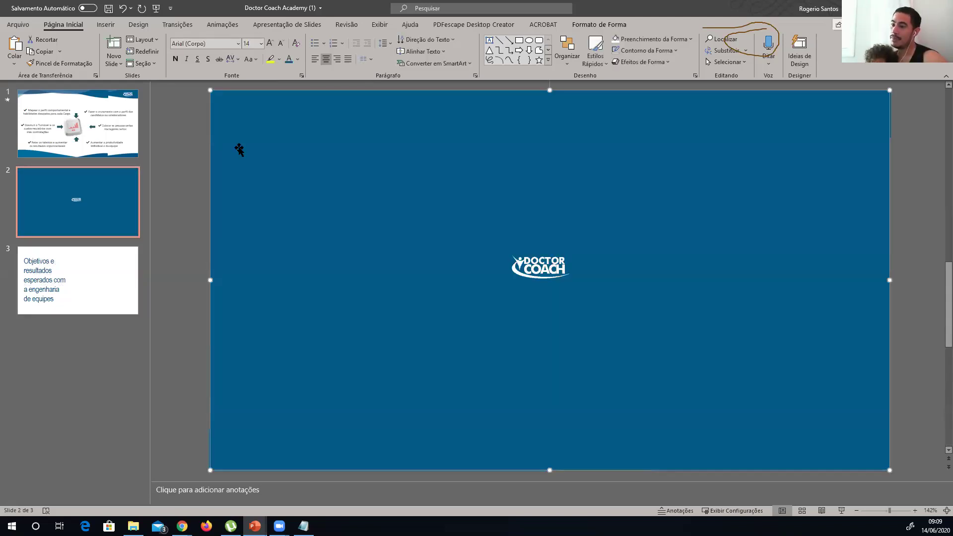
key("ctrl+c")
left_click(100, 280)
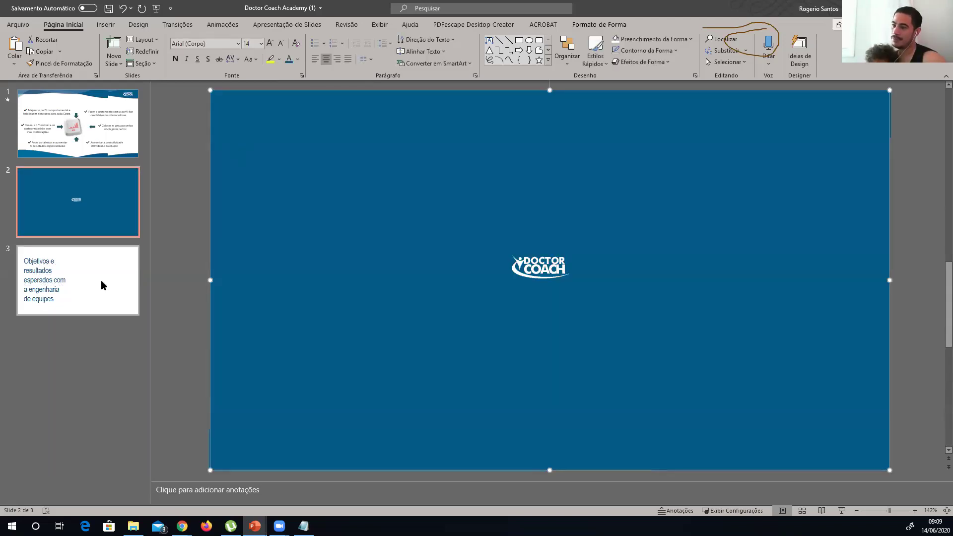
key("ctrl+v")
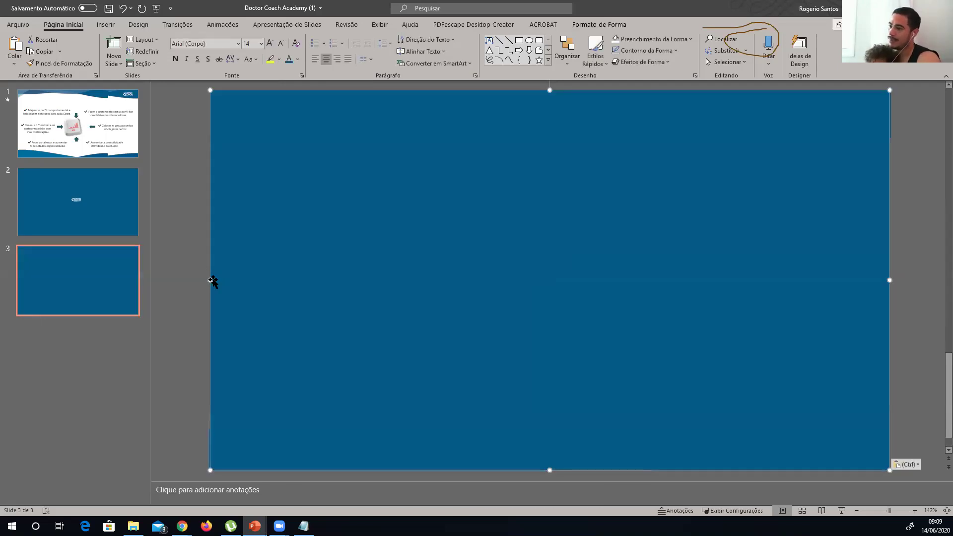
left_click_drag(213, 279, 510, 284)
left_click(393, 259)
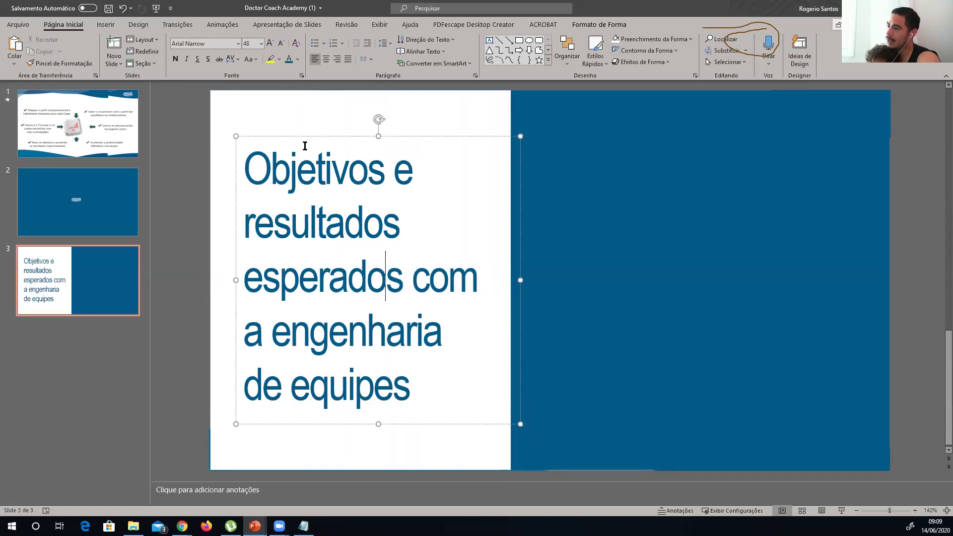
left_click_drag(299, 137, 300, 131)
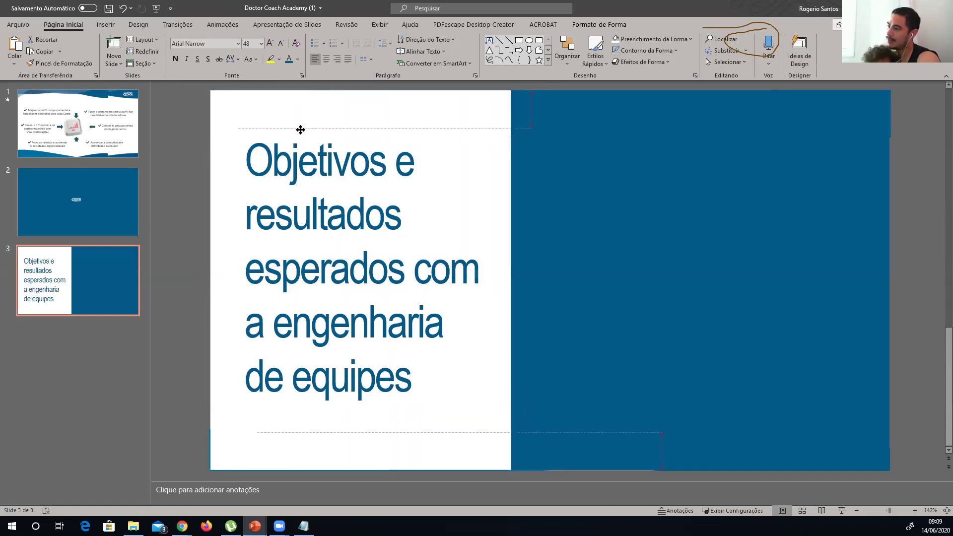
left_click(254, 215)
Bold 'resultados esperados' in the slide 3 title, then go back to slide 1's objectives.
left_click_drag(255, 215, 363, 283)
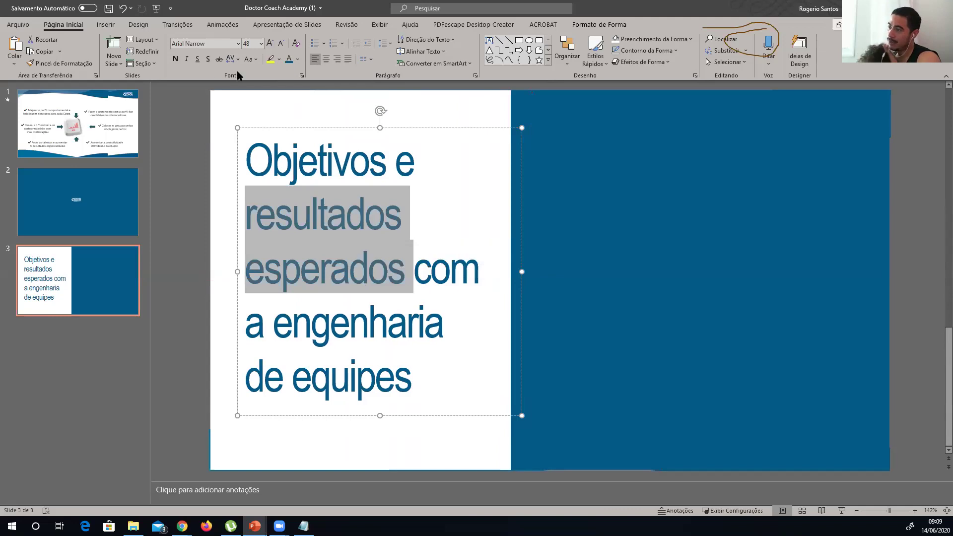
left_click(176, 60)
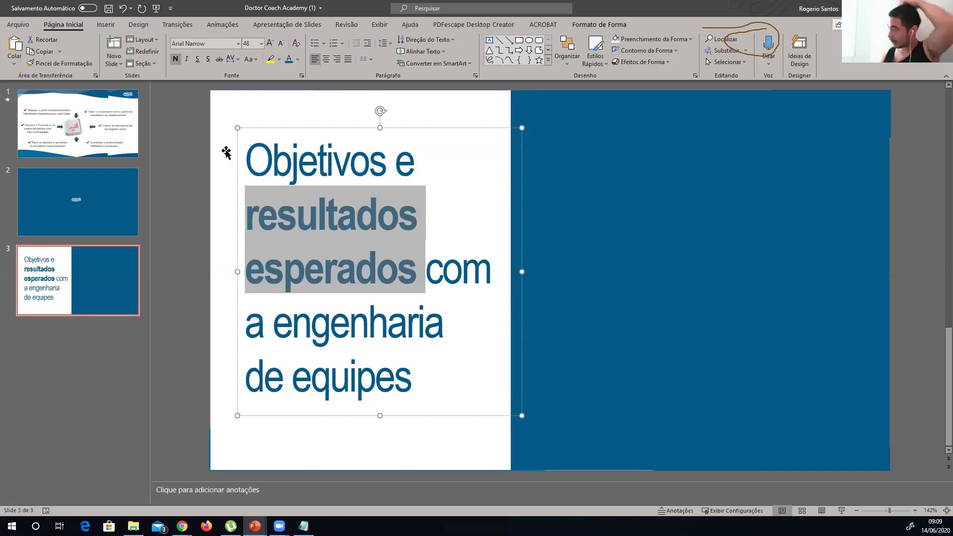
left_click(78, 124)
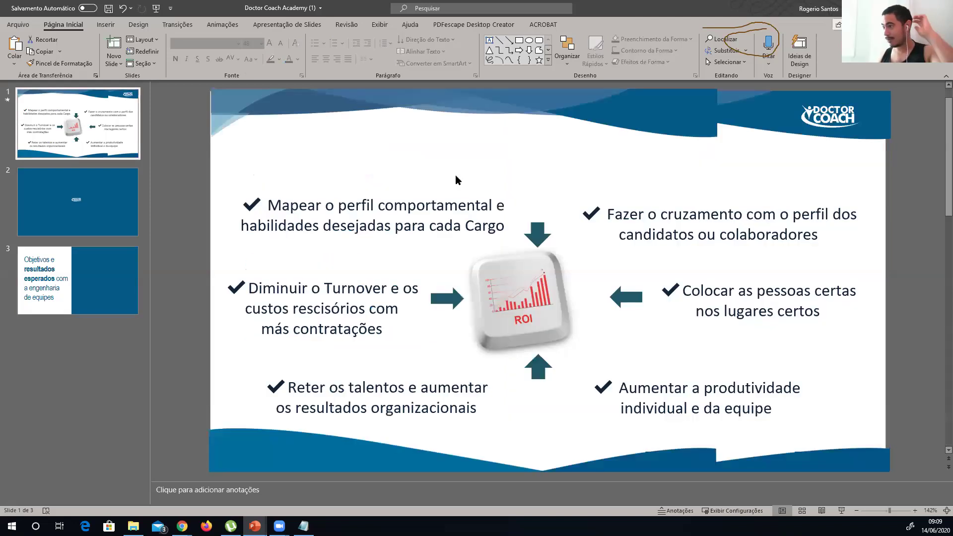
left_click(445, 205)
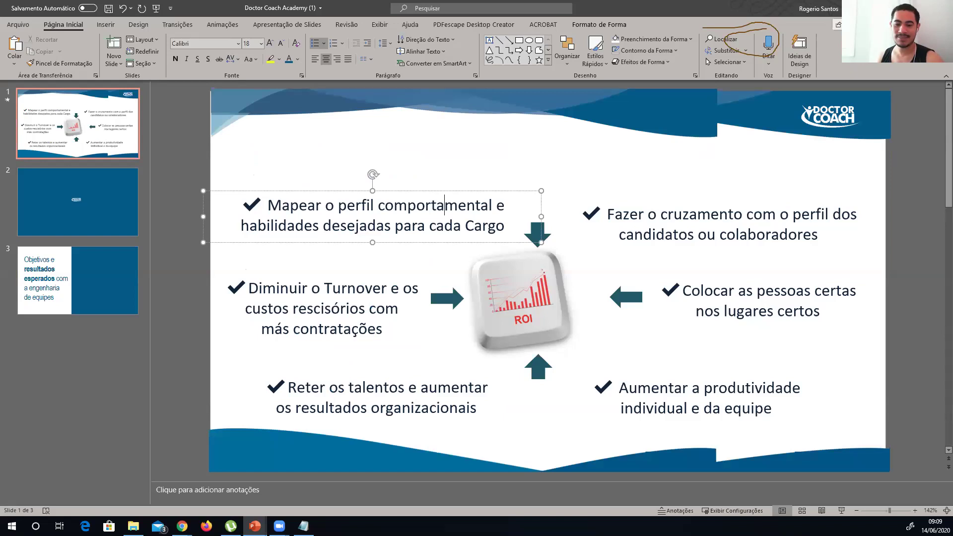
key("alt+Tab")
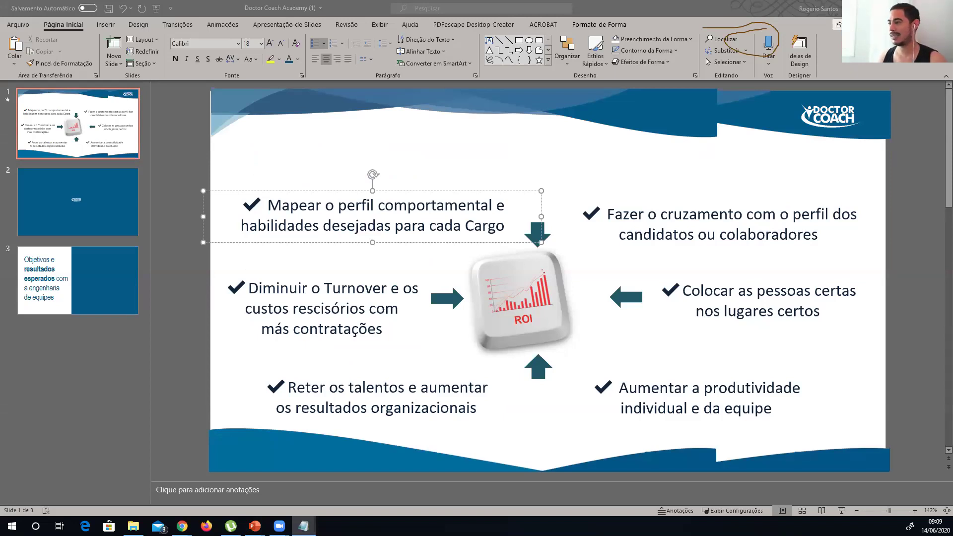
Copy the 'Mapear o perfil' and 'Diminuir o Turnover' objectives into Notepad.
key("alt+Tab")
key("alt+Tab")
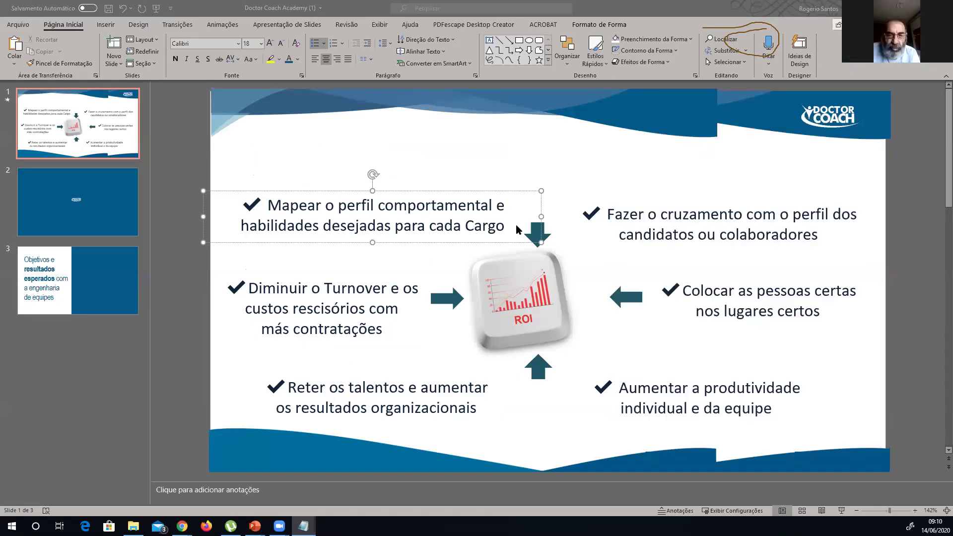
left_click_drag(263, 204, 518, 238)
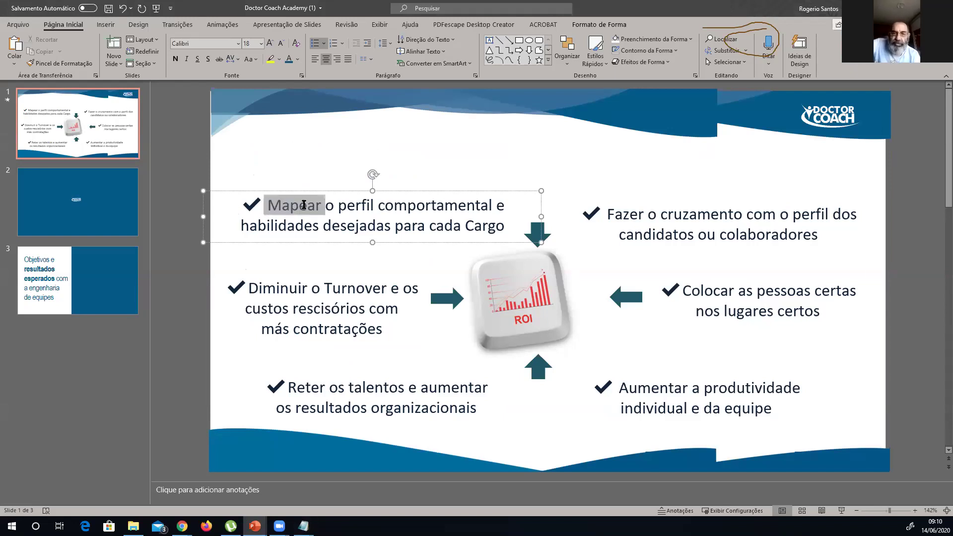
key("ctrl+c")
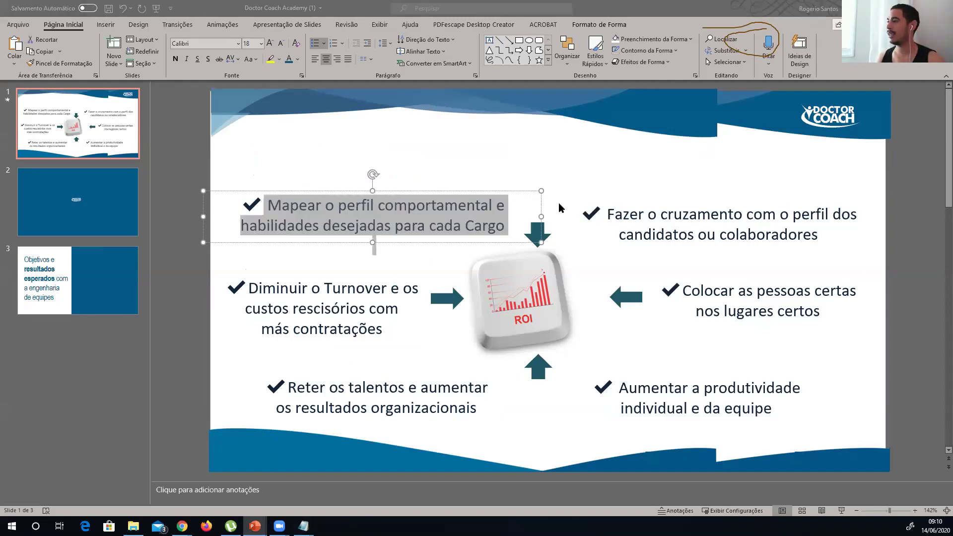
key("alt+Tab")
key("ctrl+v")
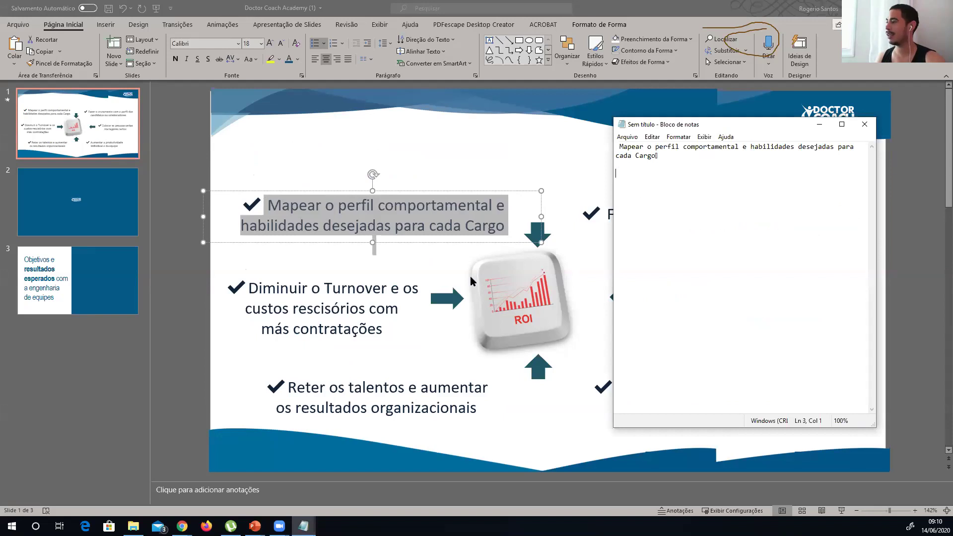
key("alt+Tab")
left_click(382, 329)
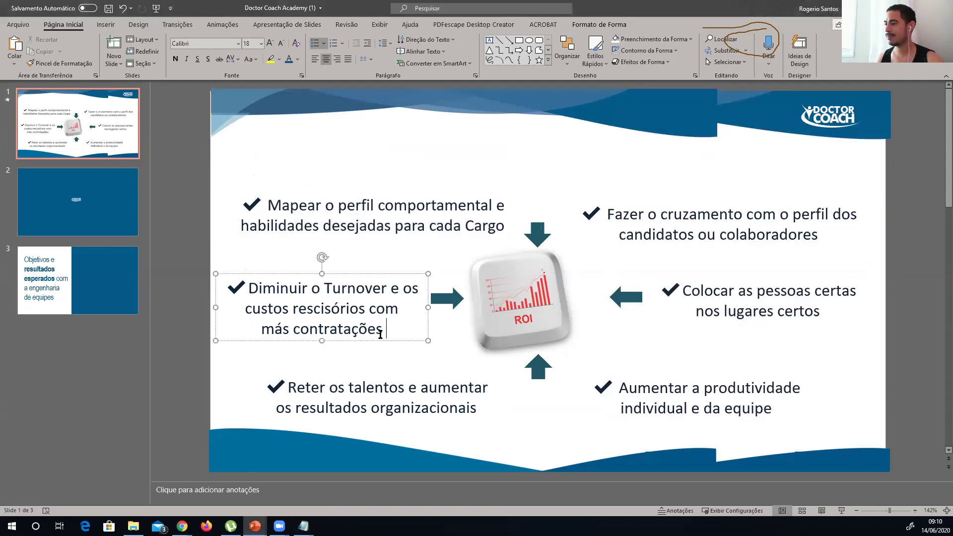
triple_click(274, 304)
key("ctrl+c")
key("alt+Tab")
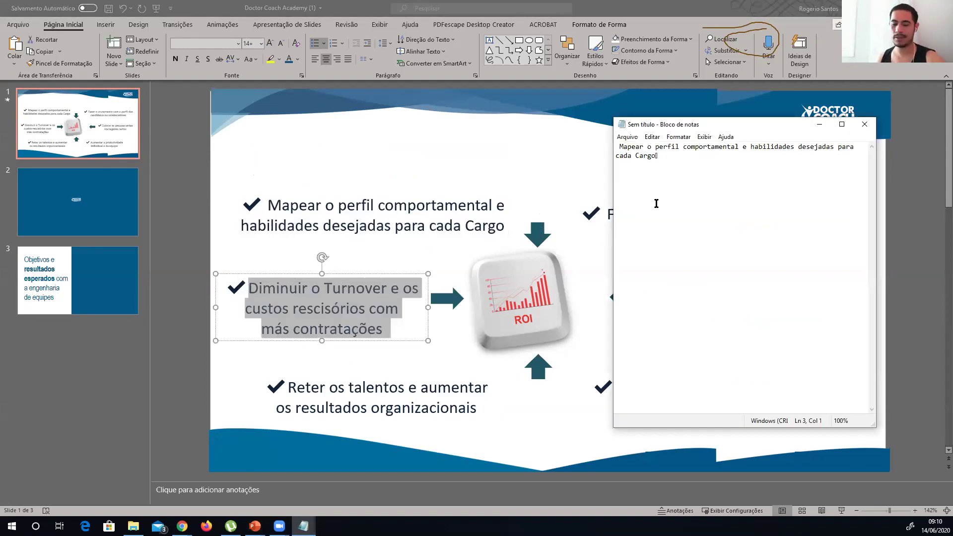
key("ctrl+v")
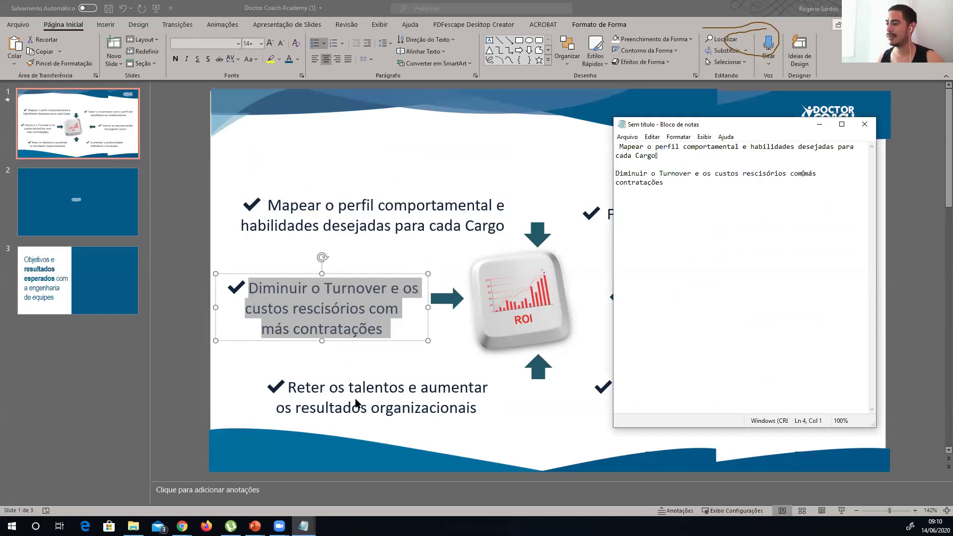
key("alt+Tab")
Copy the 'Reter os talentos' and 'Fazer o cruzamento' objectives into Notepad on new lines.
left_click(362, 388)
key("ctrl+a")
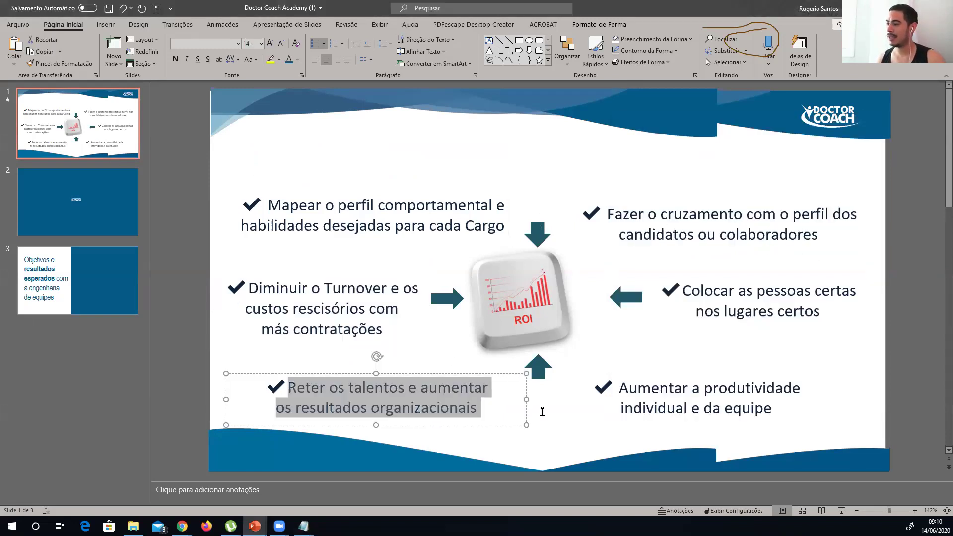
key("alt+Tab")
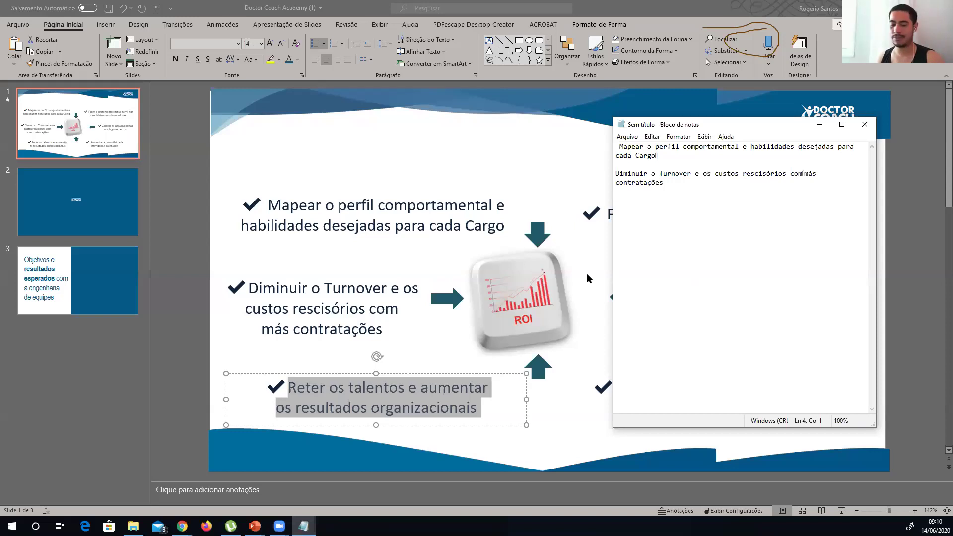
key("ctrl+v")
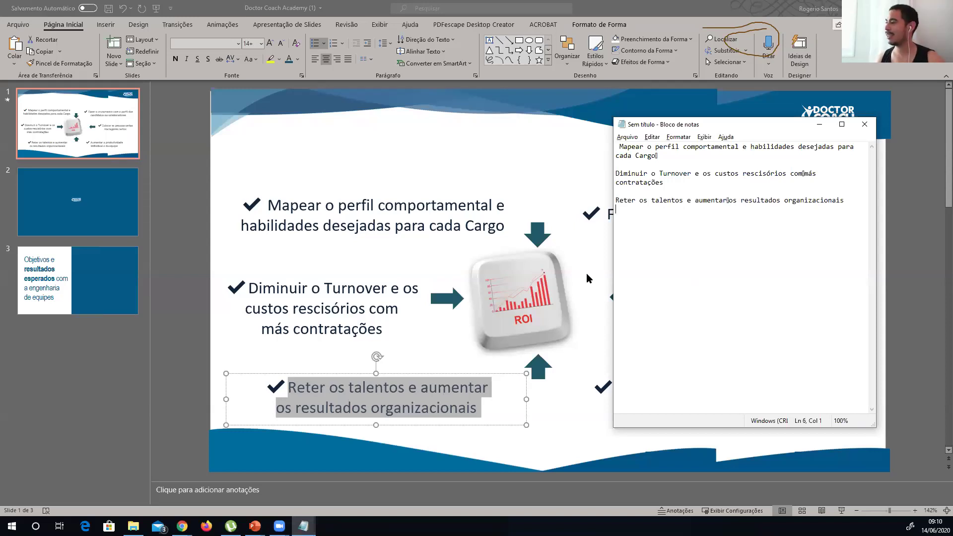
key("alt+Tab")
left_click(629, 214)
mouse_move(838, 238)
left_mouse_down()
mouse_move(620, 234)
mouse_move(615, 214)
left_mouse_up()
key("alt+Tab")
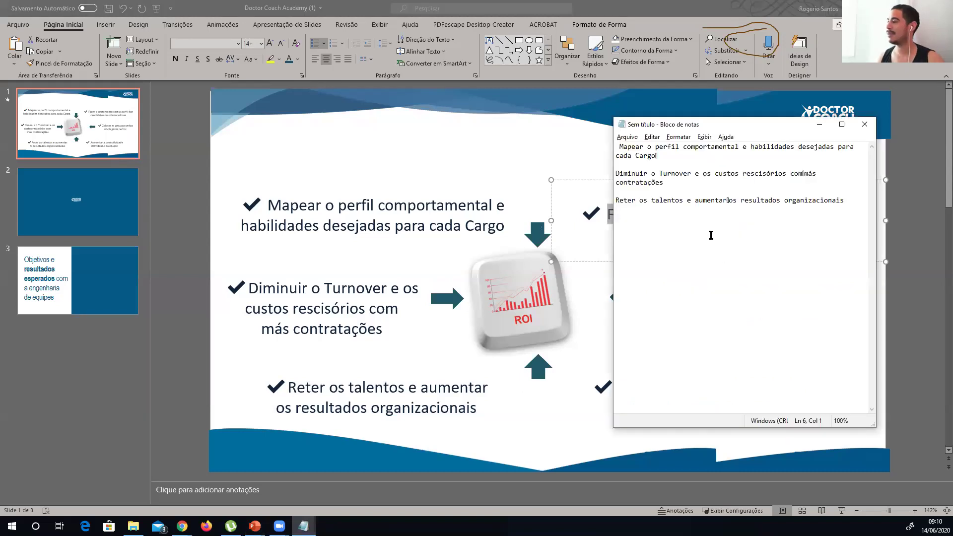
key("Return")
key("ctrl+v")
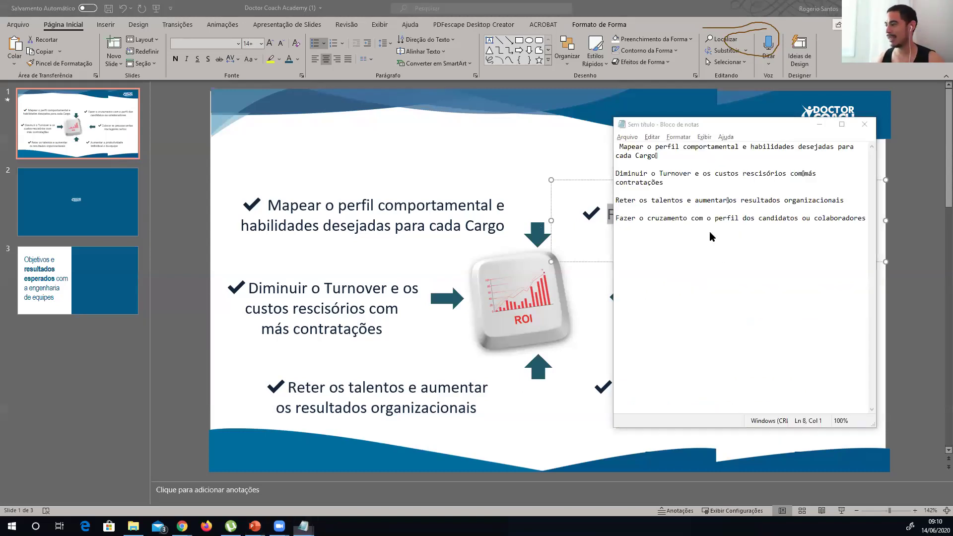
key("alt+Tab")
Copy the 'Colocar as pessoas certas' and 'Aumentar a produtividade' objectives into Notepad.
left_click(720, 289)
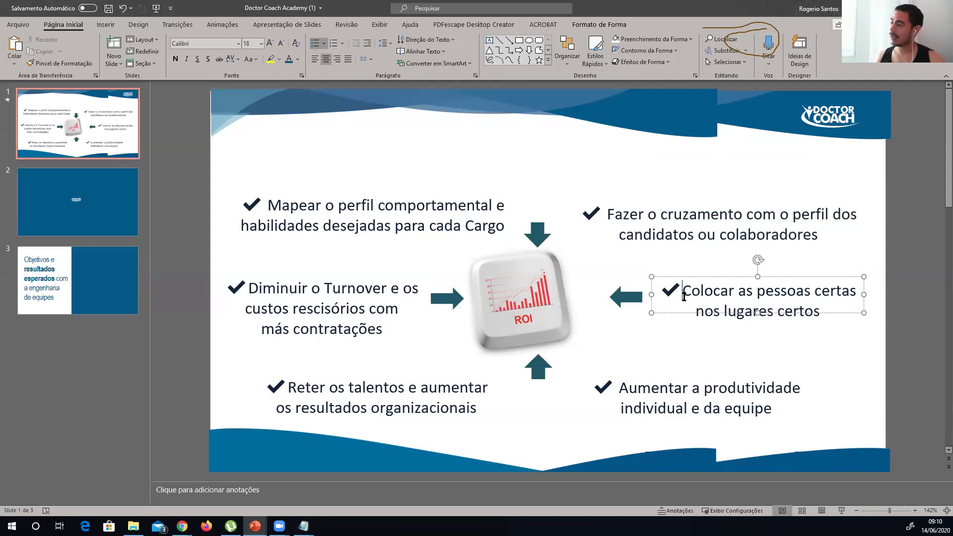
left_click_drag(683, 292, 817, 313)
key("alt+Tab")
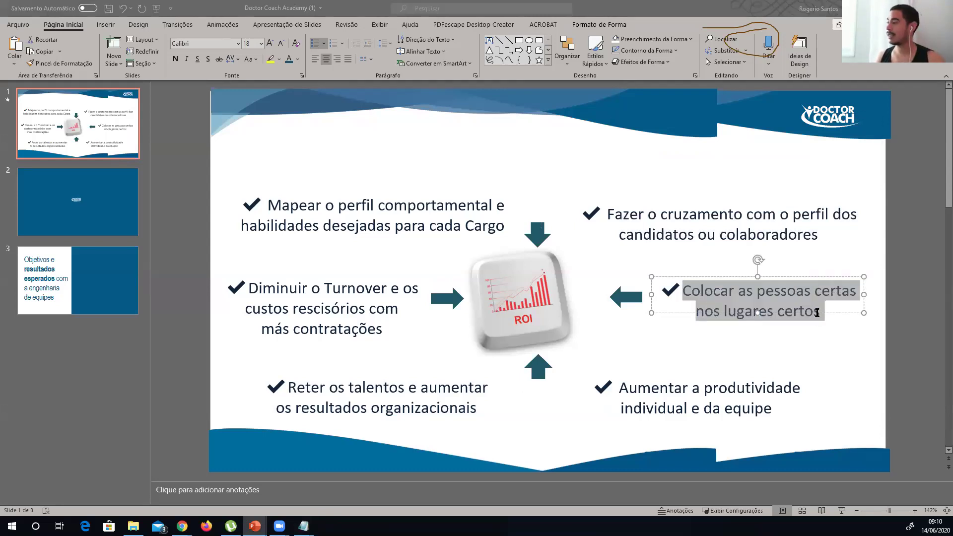
key("ctrl+v")
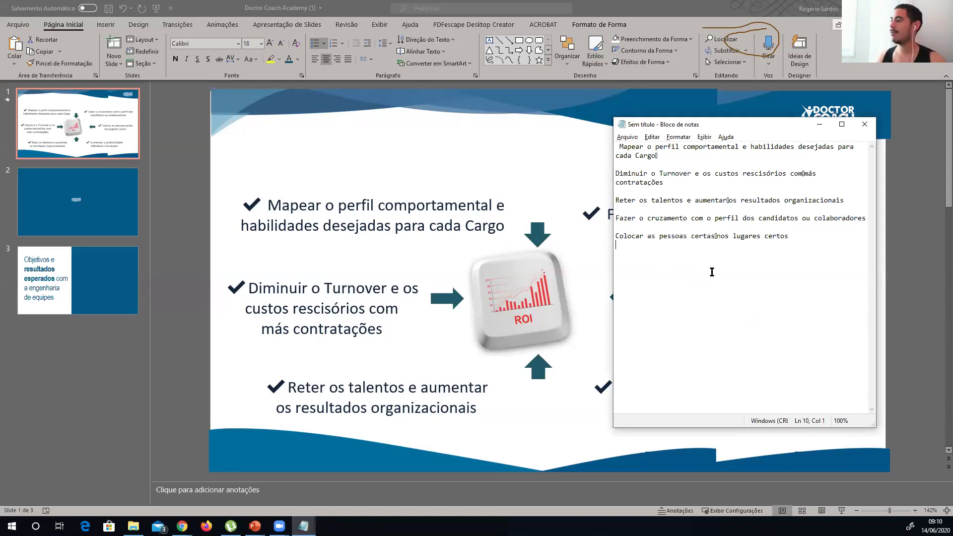
key("alt+Tab")
left_click(668, 388)
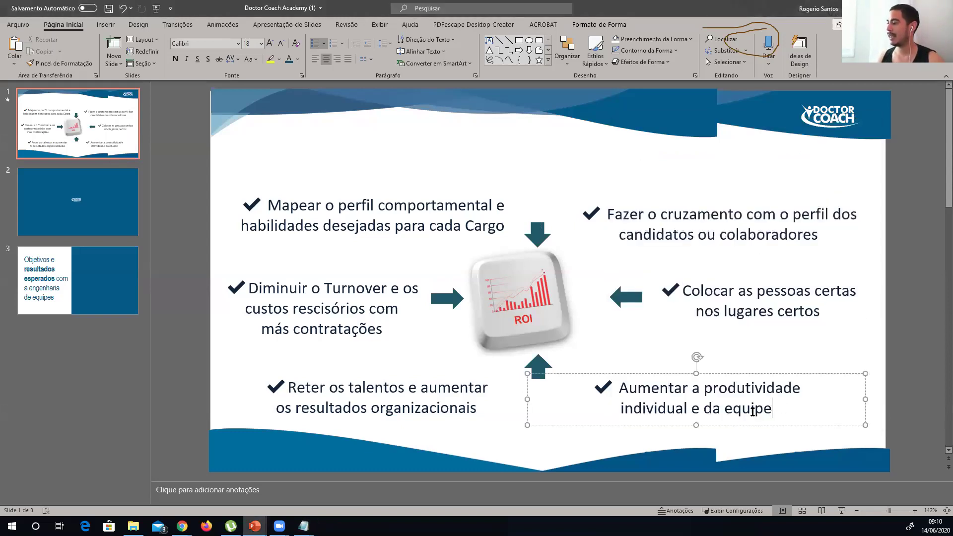
left_click_drag(753, 411, 621, 389)
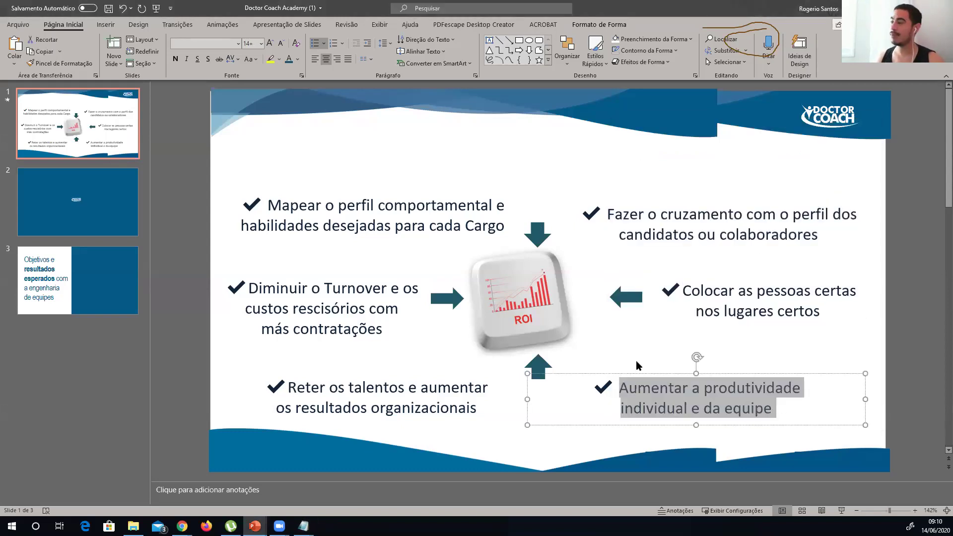
key("alt+Tab")
key("ctrl+v")
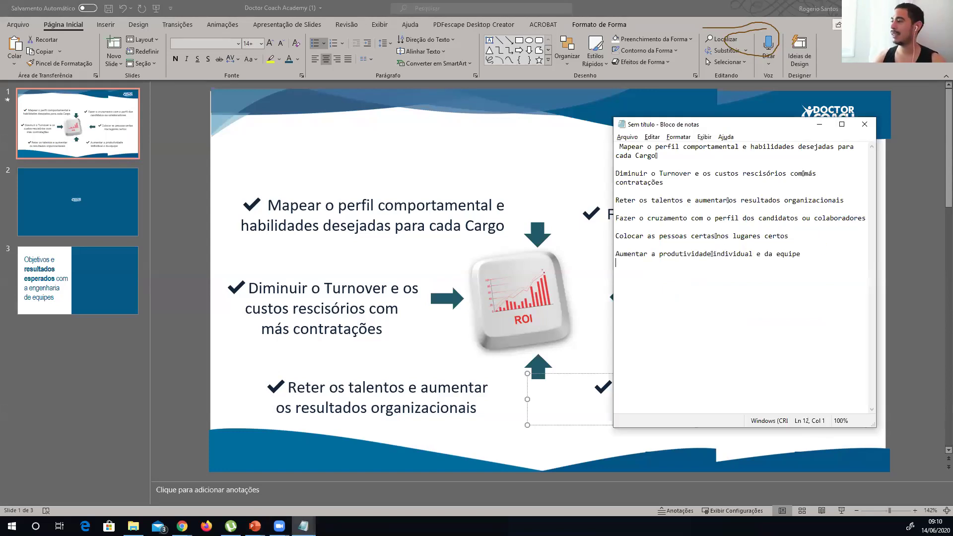
left_click(619, 147)
Delete the stray space before 'Mapear' and copy all six objective lines from Notepad.
key("BackSpace")
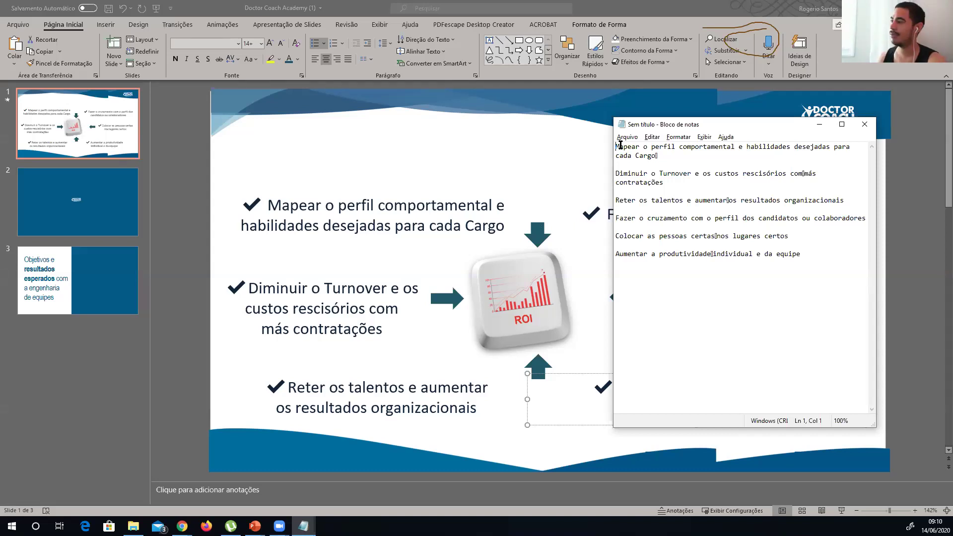
key("ctrl+a")
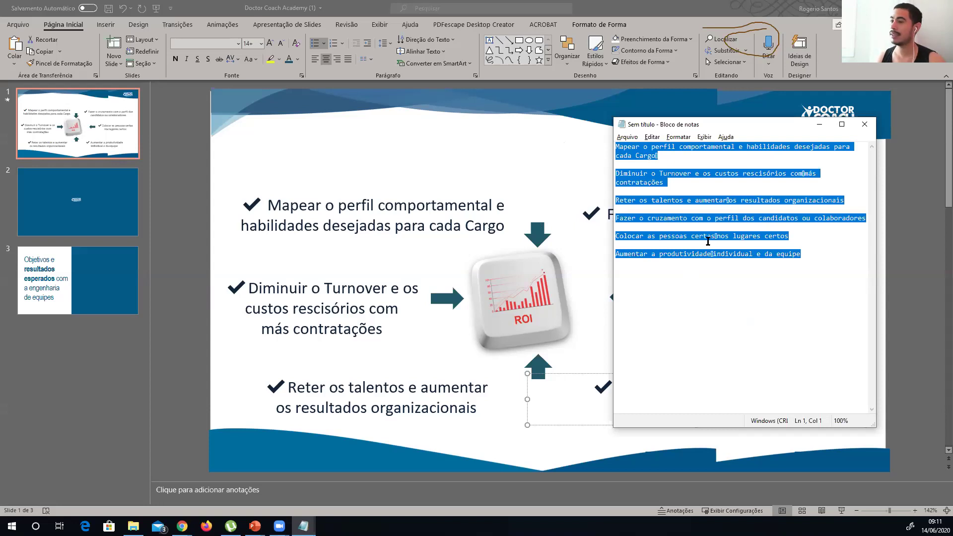
key("ctrl+c")
key("alt+Tab")
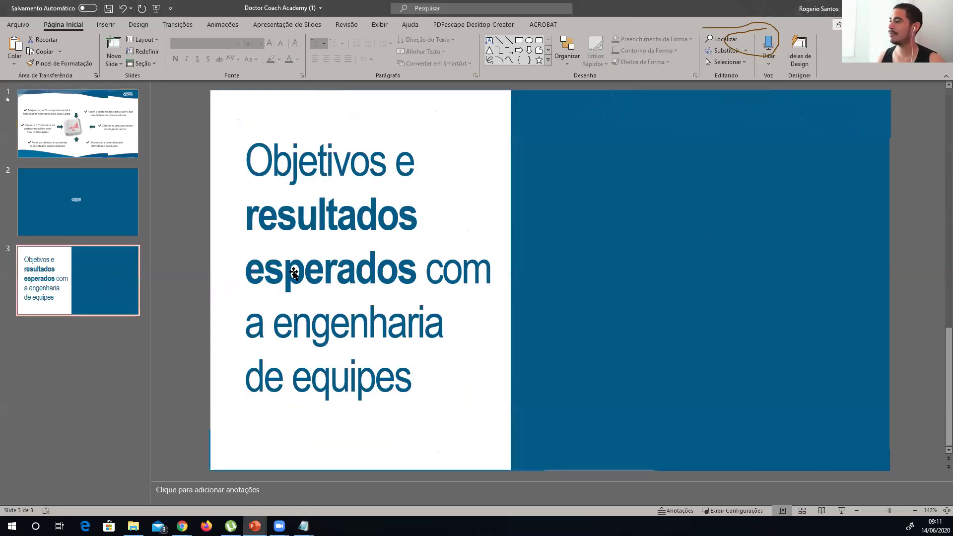
Paste the objectives onto slide 3's blue panel and set them in Arial Narrow.
key("ctrl+v")
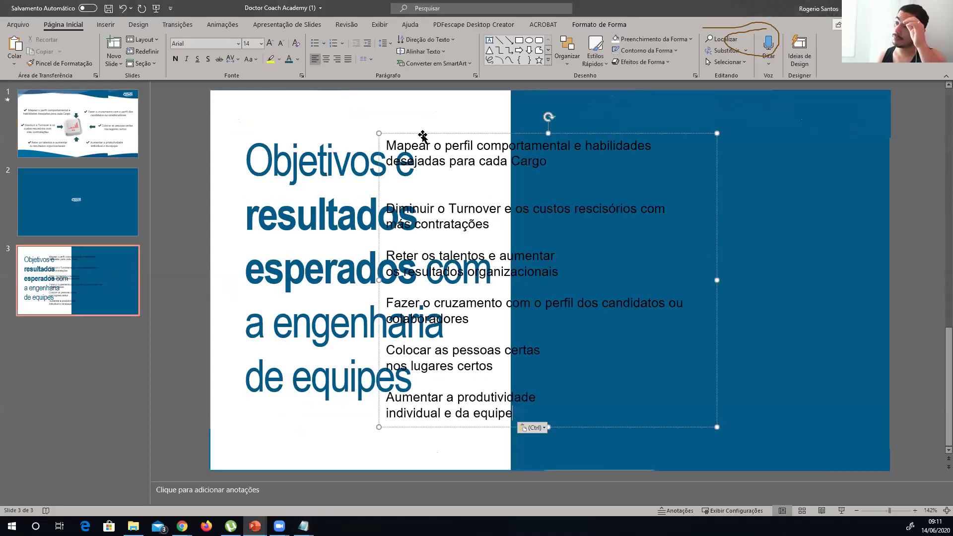
left_click_drag(419, 132, 582, 124)
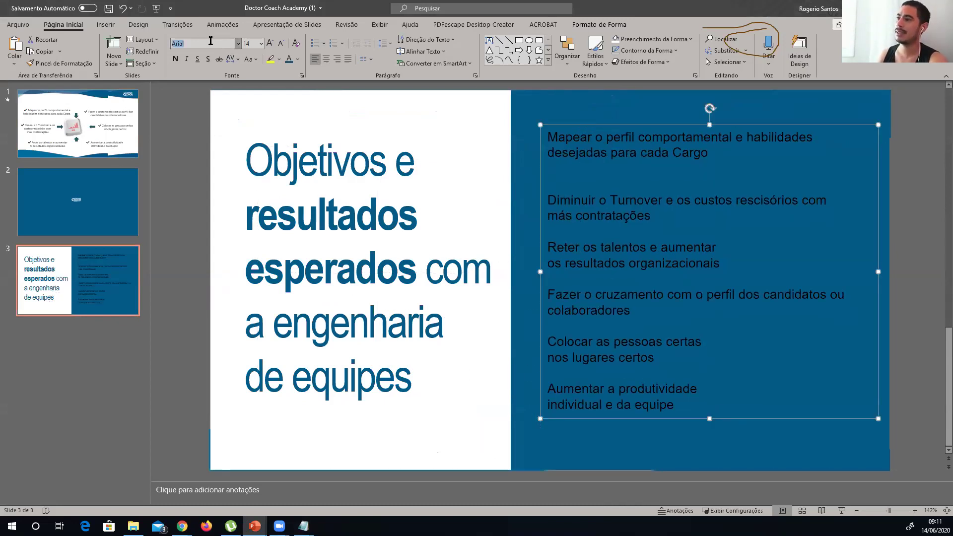
left_click(334, 165)
left_click(636, 169)
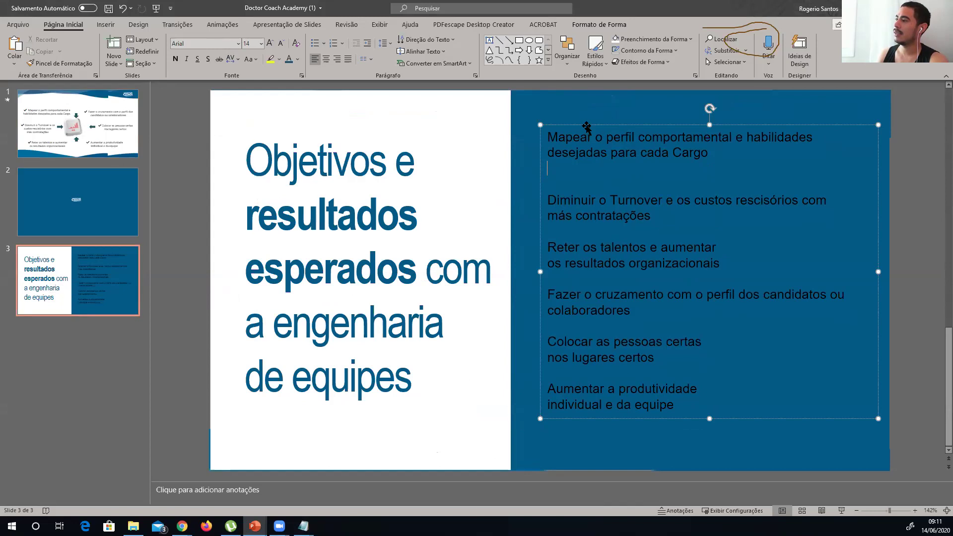
left_click(208, 43)
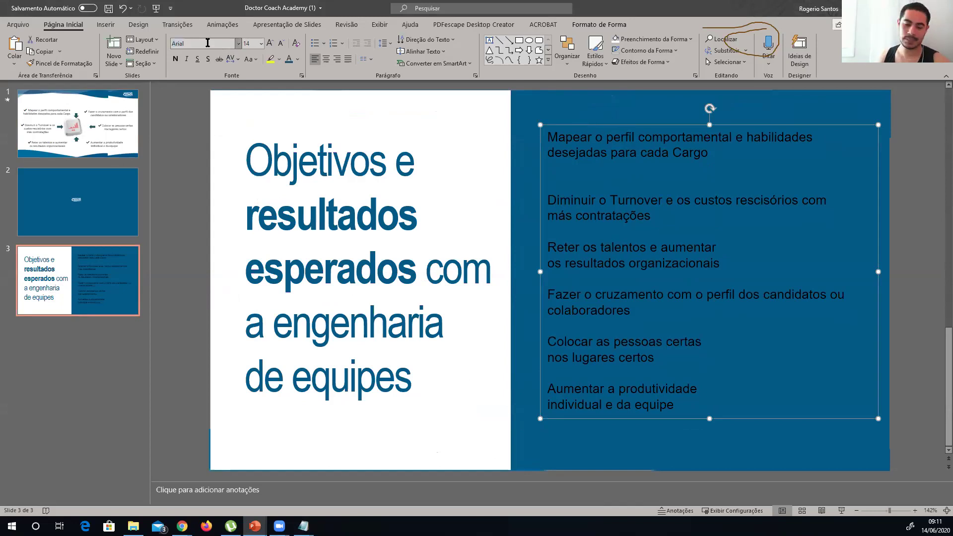
type("Narrow")
key("Return")
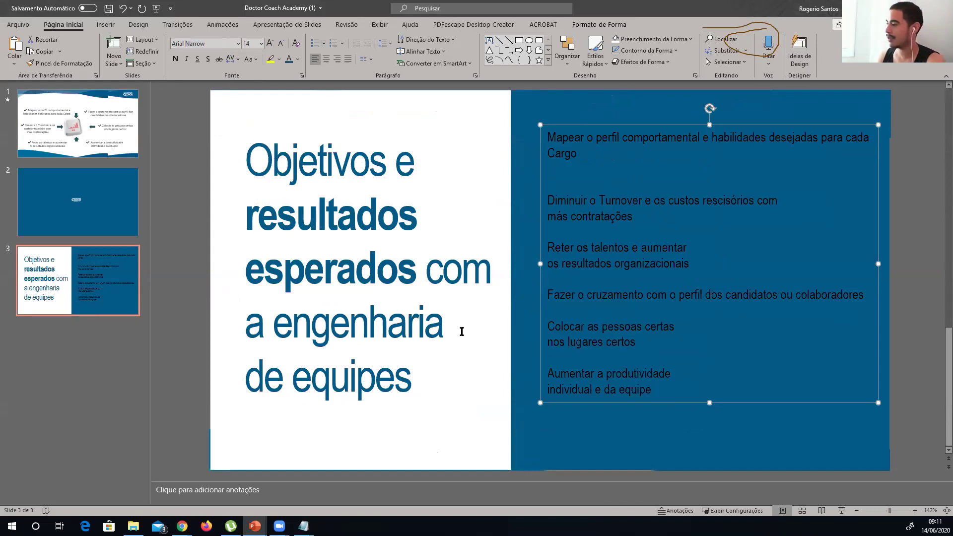
Join the split objectives onto single lines, lowercasing 'individual'.
left_click(549, 389)
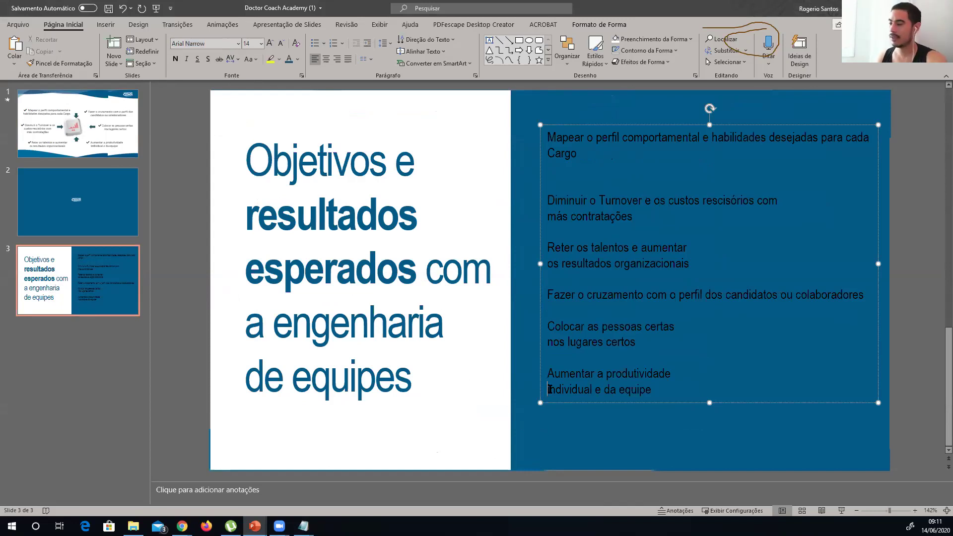
key("BackSpace")
key("Delete")
type("ividade i")
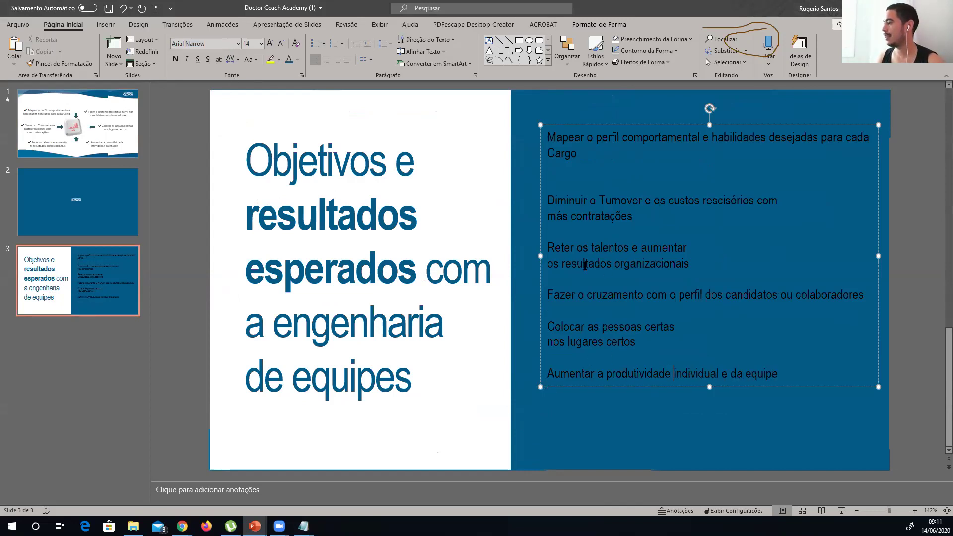
key("BackSpace")
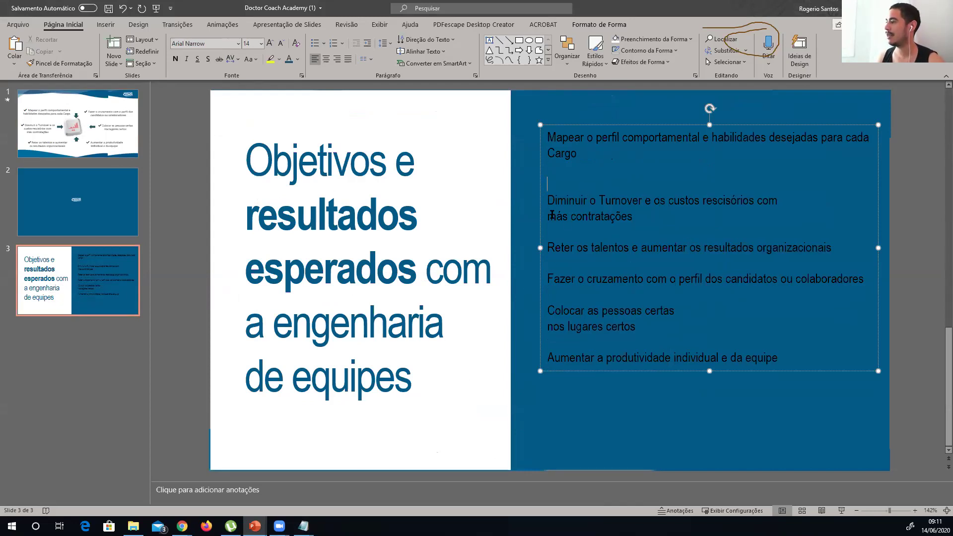
key("BackSpace")
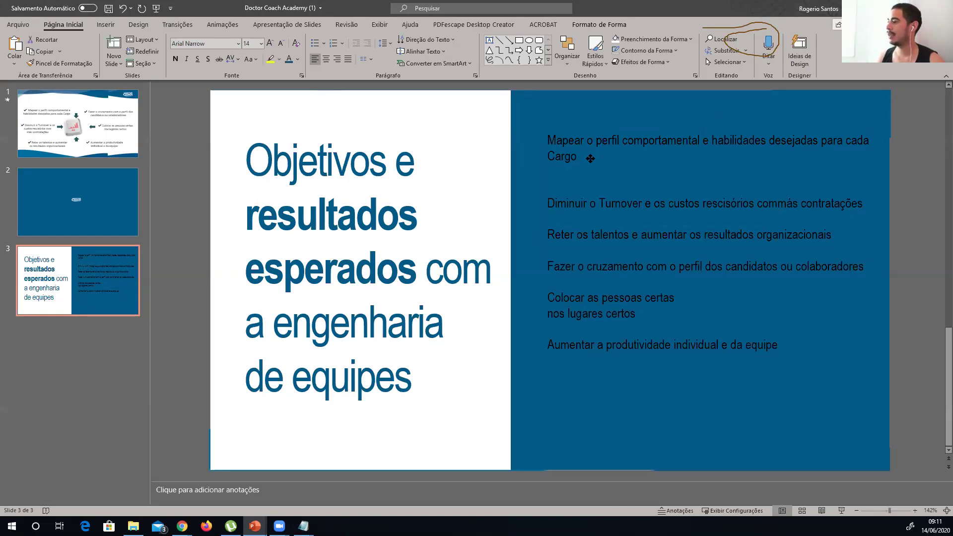
Make the objectives text white at size 16.
left_click_drag(594, 125, 589, 157)
left_click(298, 59)
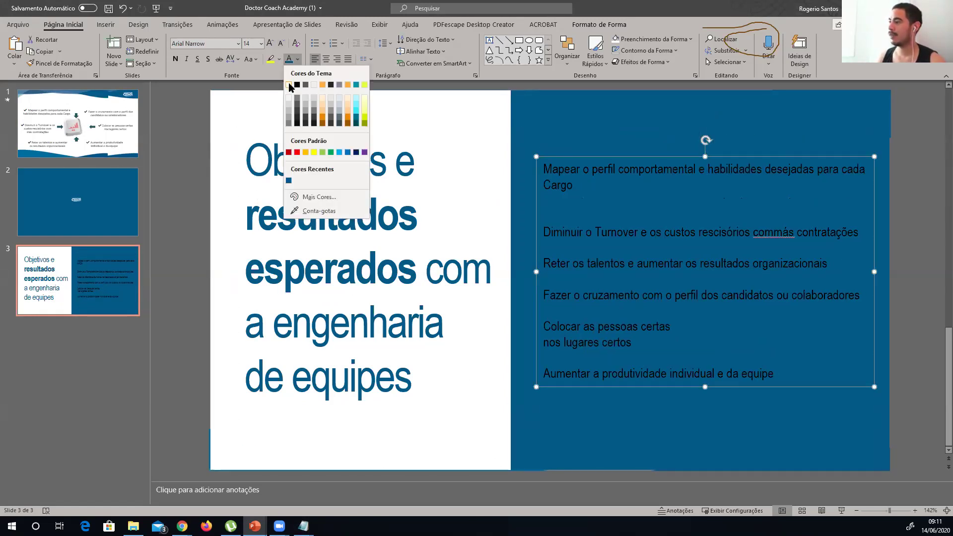
left_click(290, 87)
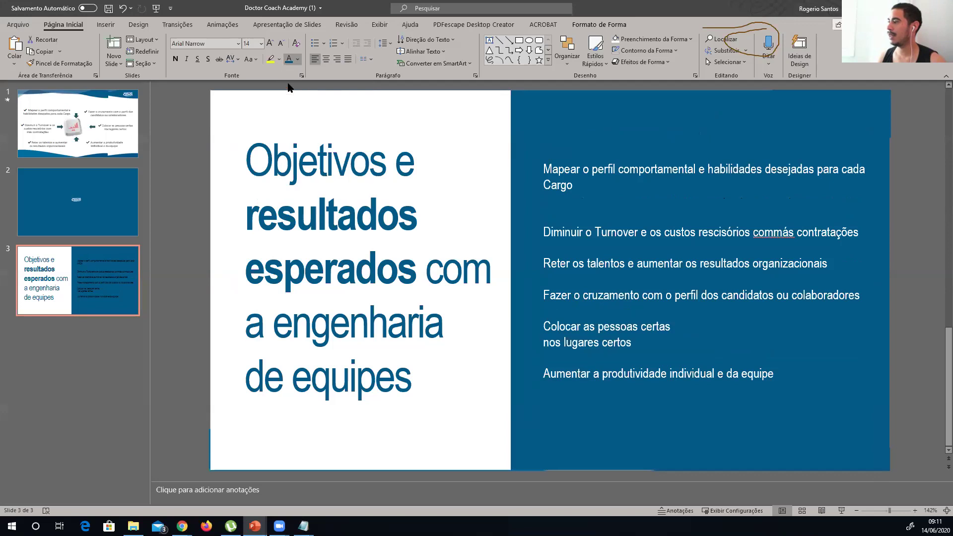
left_click(270, 43)
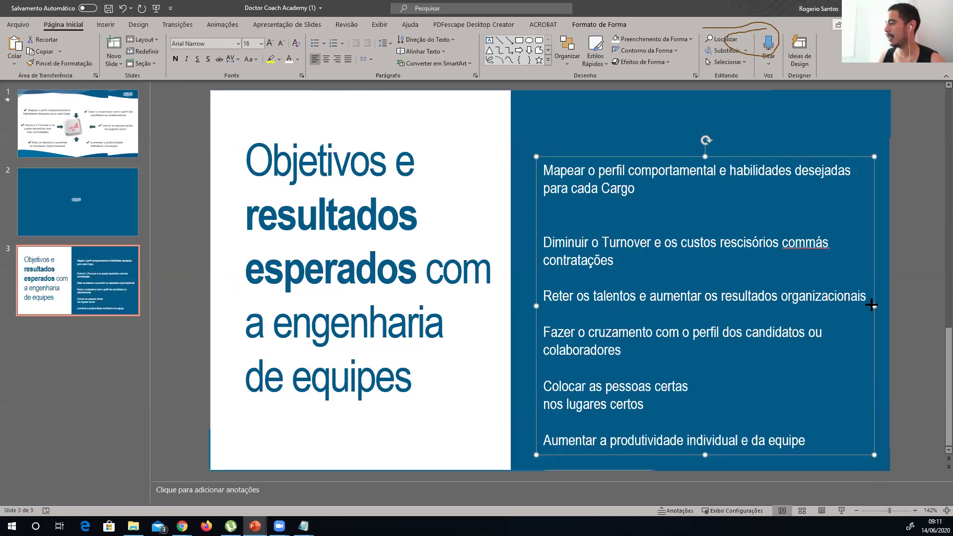
Narrow and position the objectives box within the blue panel, and split 'commás' into 'com más'.
left_click_drag(871, 305, 836, 304)
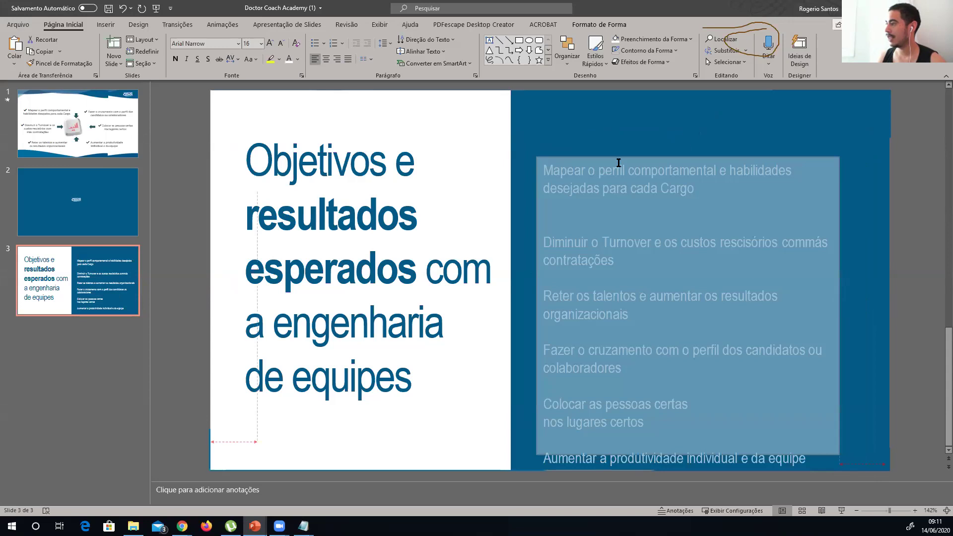
left_click_drag(618, 163, 606, 127)
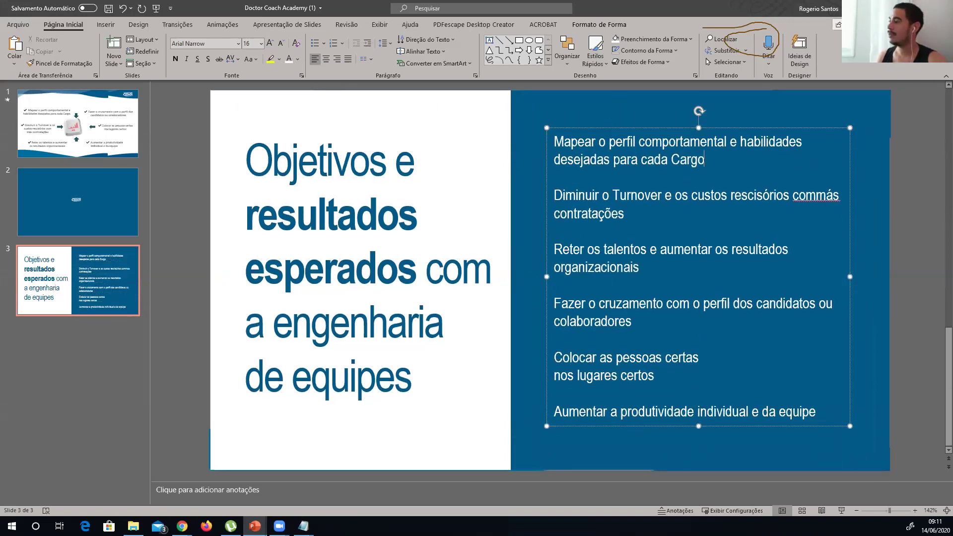
left_click_drag(580, 130, 580, 135)
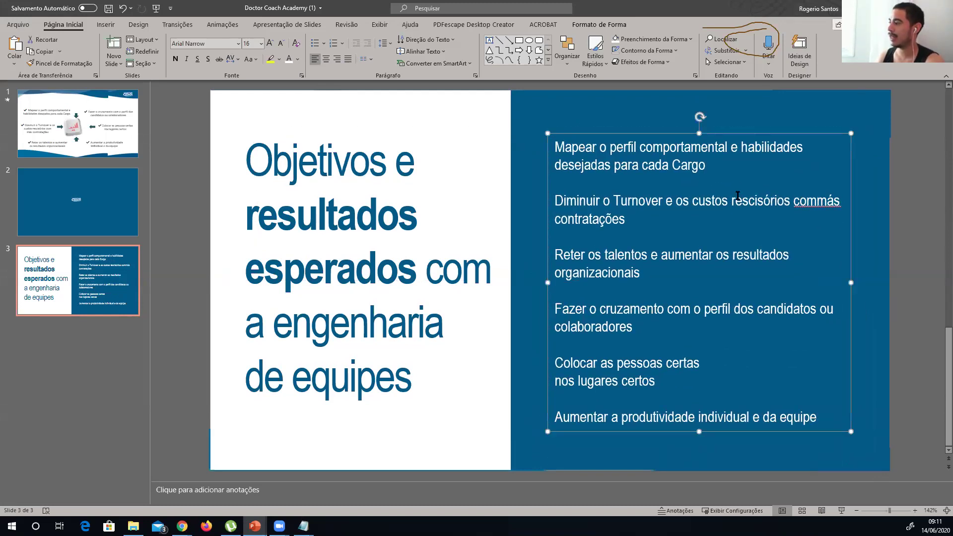
left_click(818, 202)
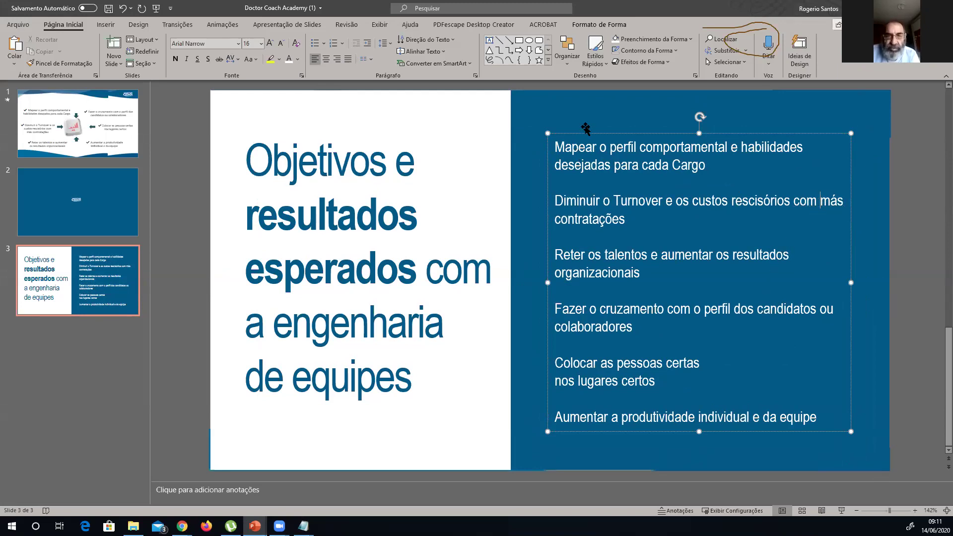
left_click_drag(586, 135, 583, 130)
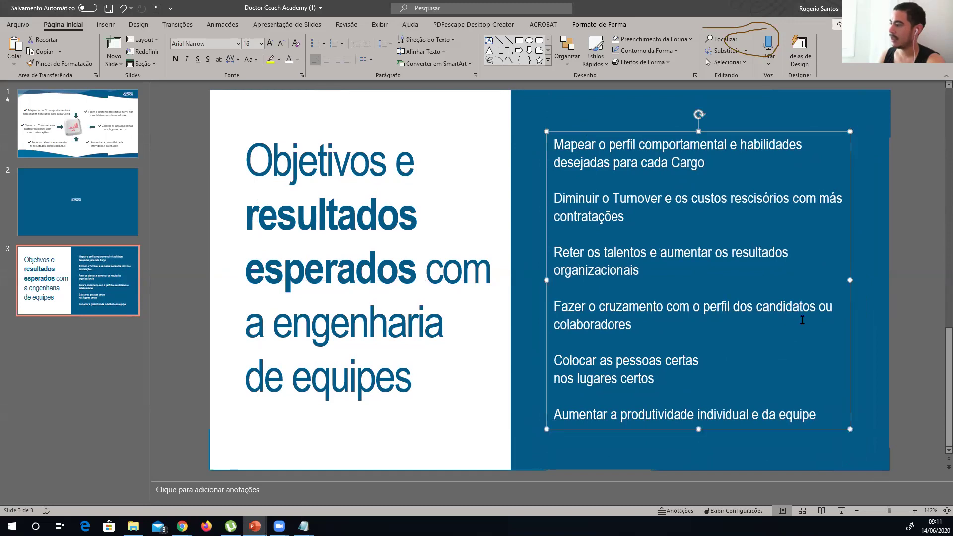
left_click_drag(846, 281, 841, 281)
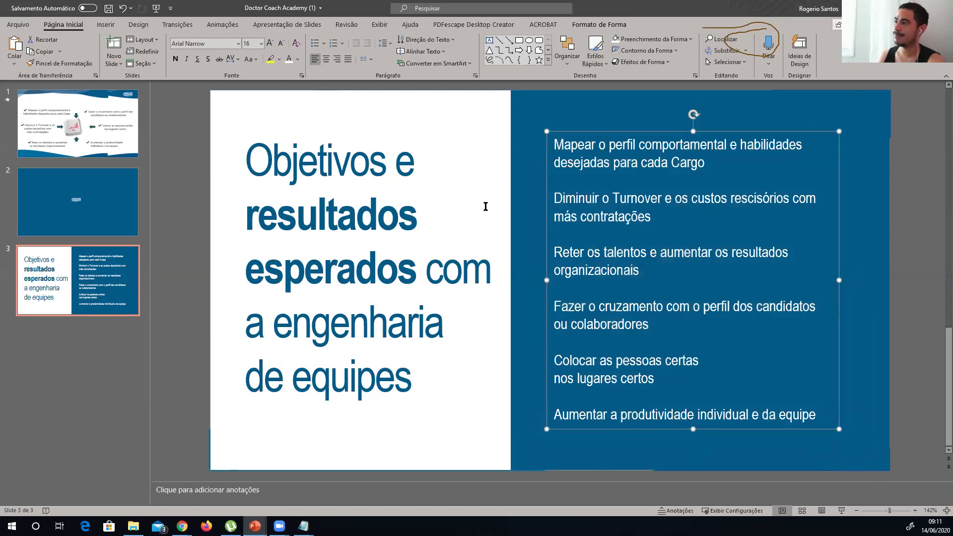
left_click(522, 41)
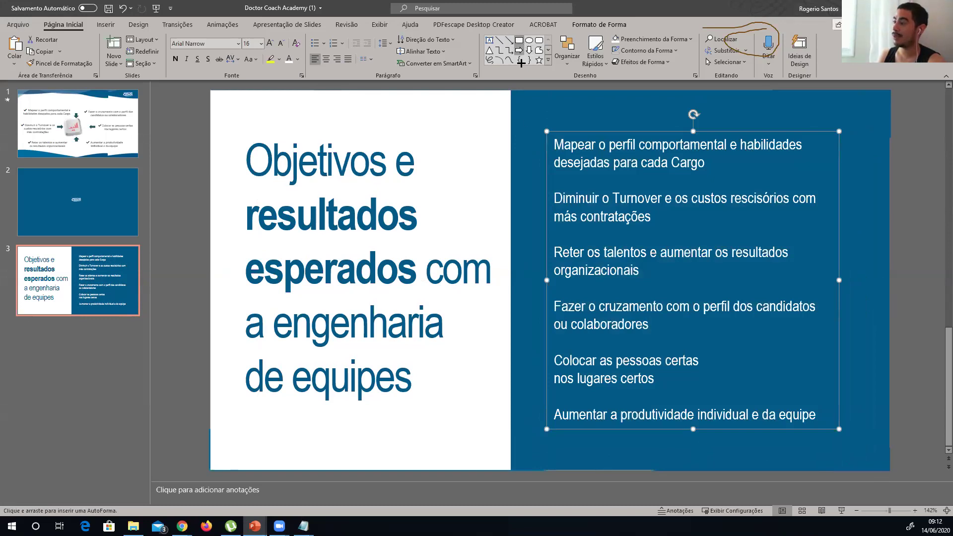
Draw a rectangle over the objectives text and set its fill to Sem Preenchimento.
mouse_move(540, 128)
left_mouse_down()
mouse_move(857, 442)
mouse_move(835, 448)
left_mouse_up()
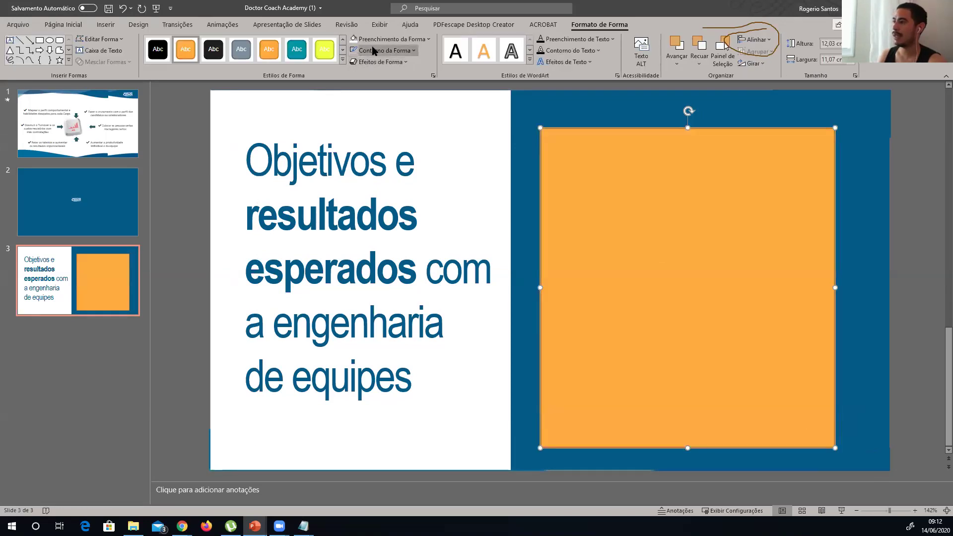
left_click(390, 39)
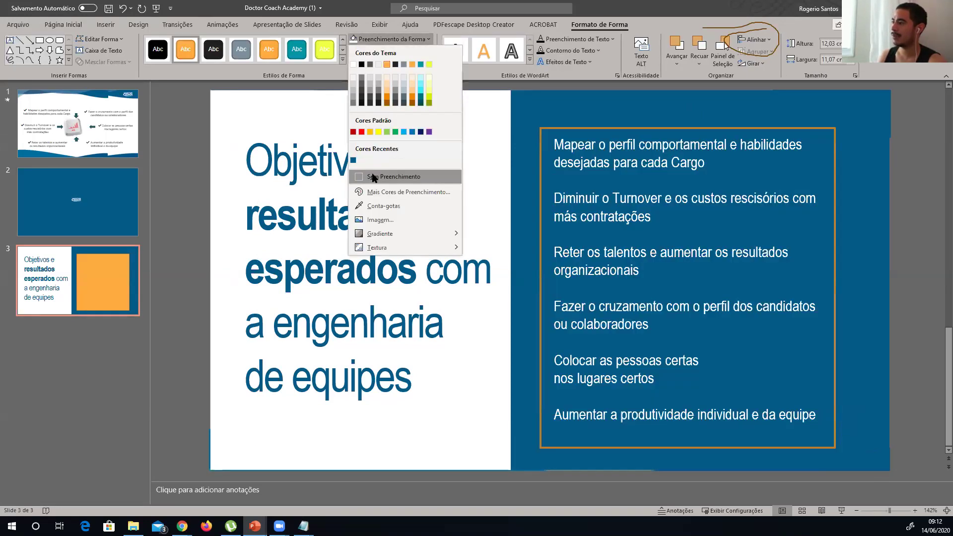
left_click(372, 177)
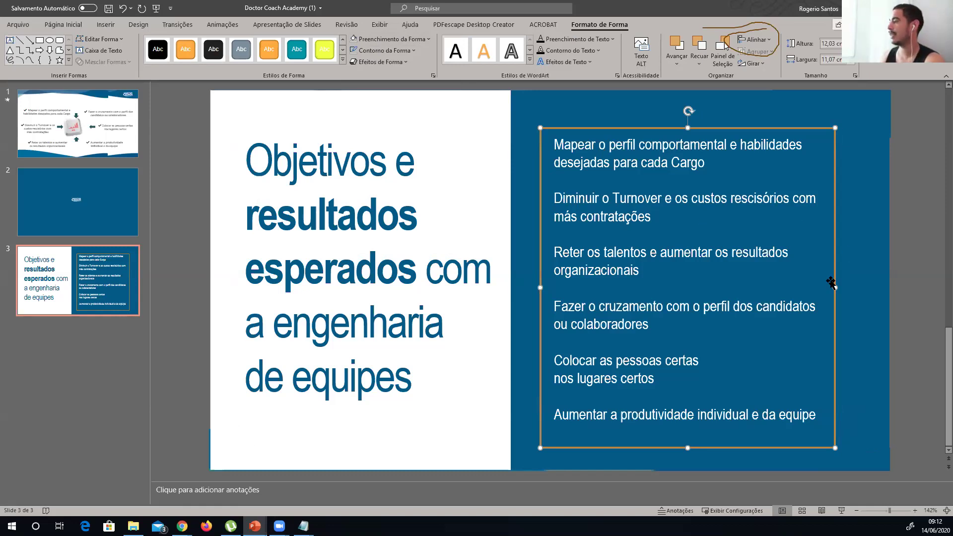
Try narrowing the objectives box from its right edge, then undo the resize.
left_click_drag(836, 287, 819, 293)
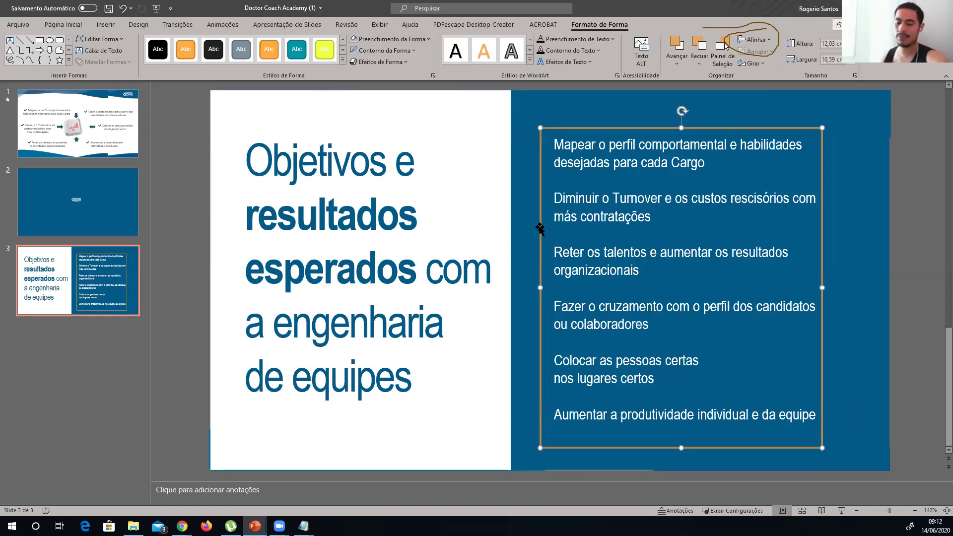
key("ctrl+z")
key("ctrl+z")
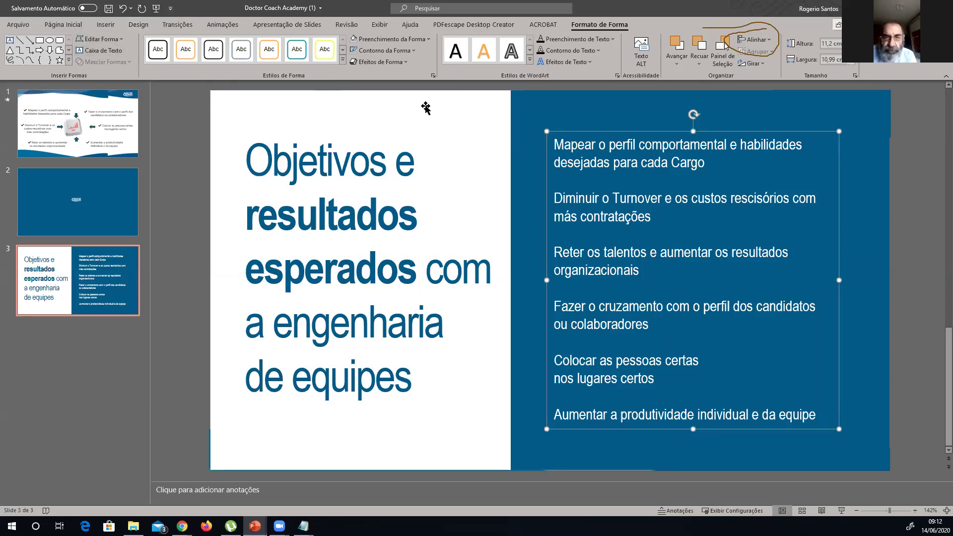
left_click(222, 24)
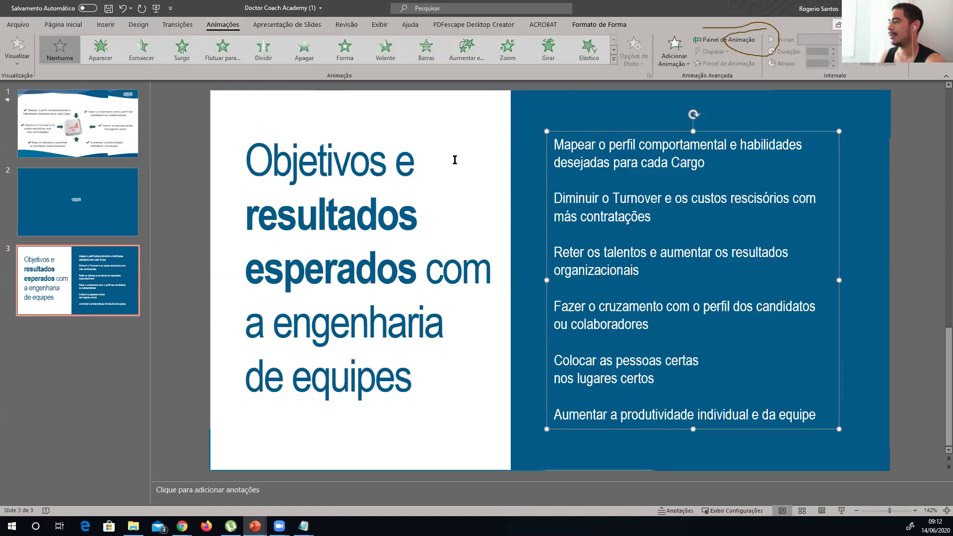
left_click(64, 25)
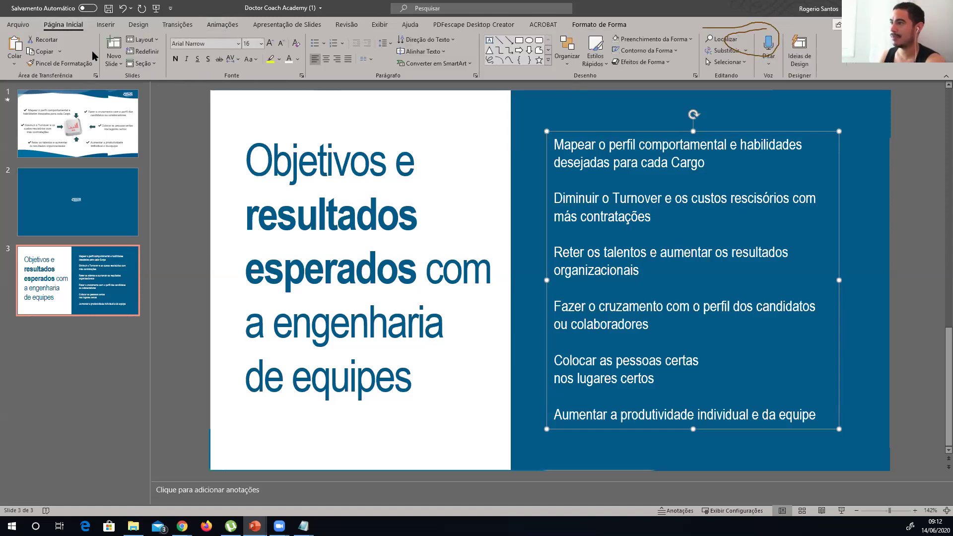
left_click(217, 25)
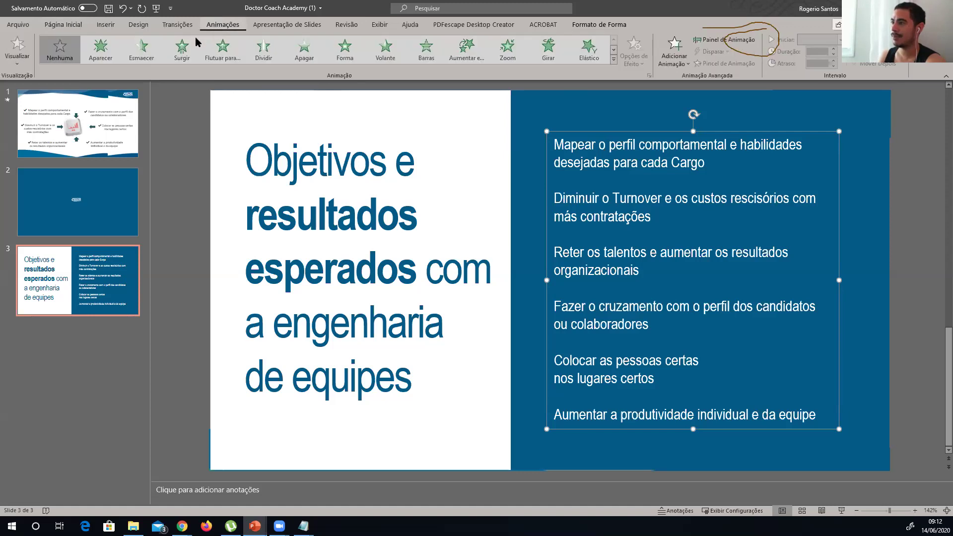
left_click(614, 61)
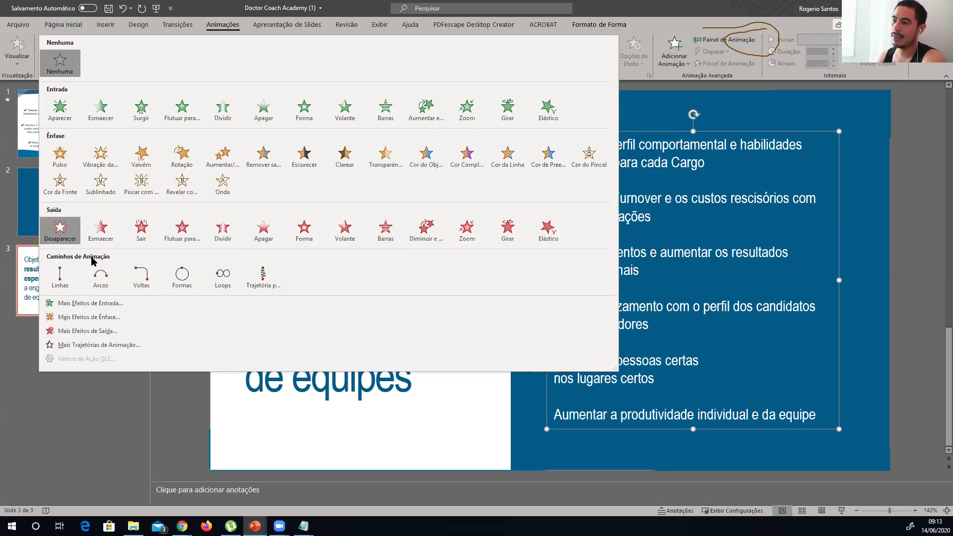
left_click(43, 312)
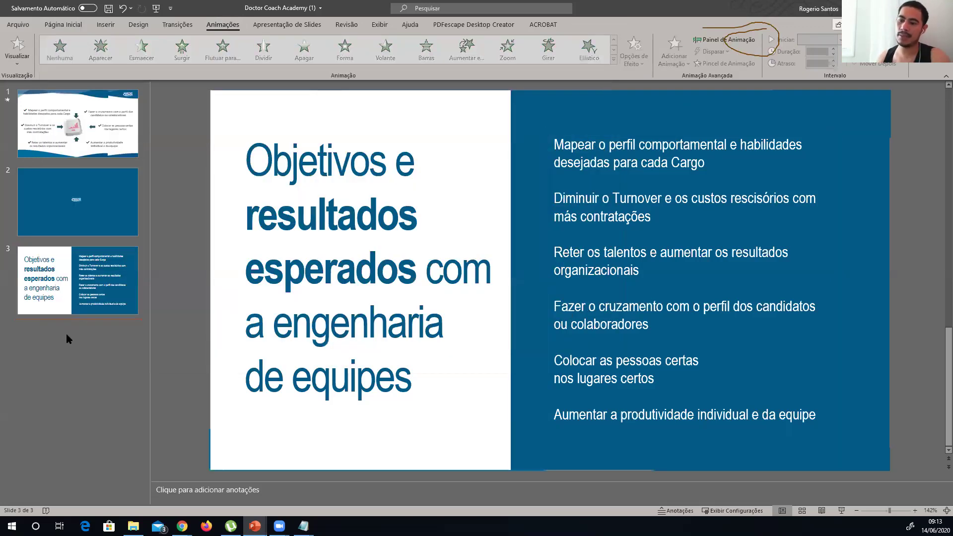
Add slide 4 and paste slide 3's white background shape onto it.
key("Return")
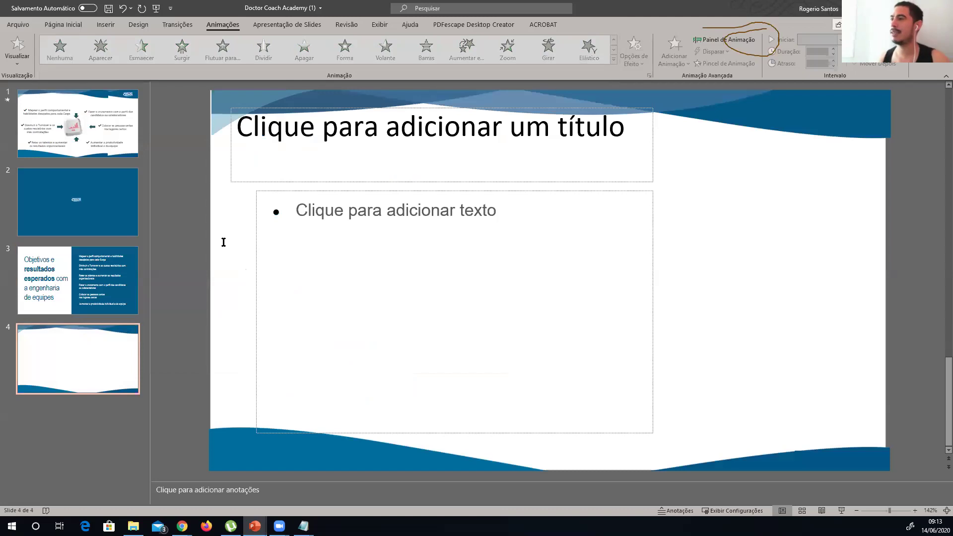
key("Up")
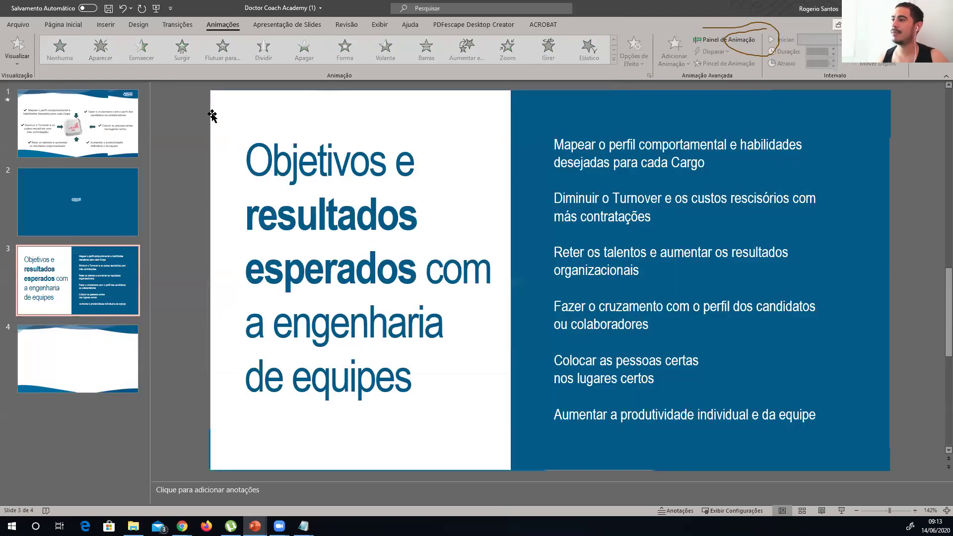
left_click(216, 110)
key("ctrl+c")
left_click(75, 358)
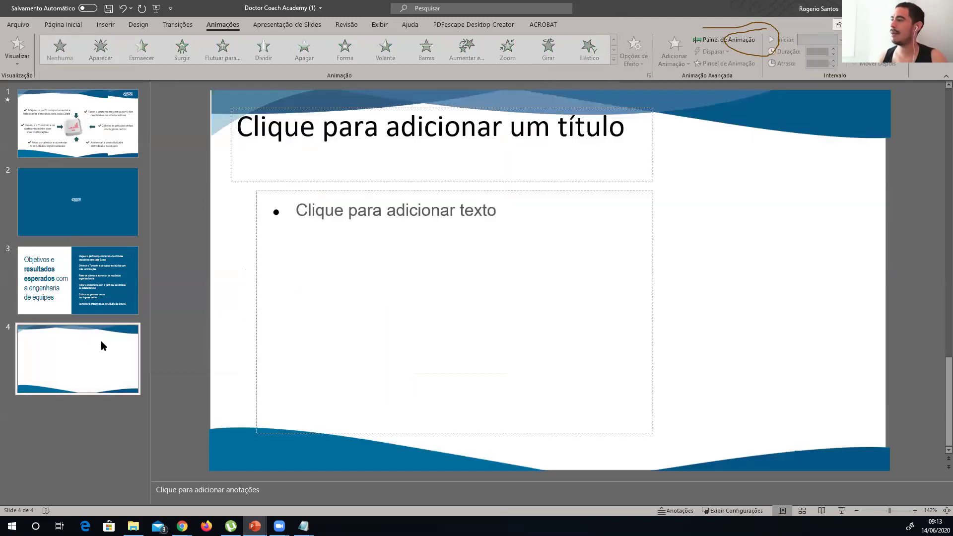
key("ctrl+v")
left_click(157, 226)
Draw an oval, a triangle and a square side by side on slide 4.
left_click(106, 24)
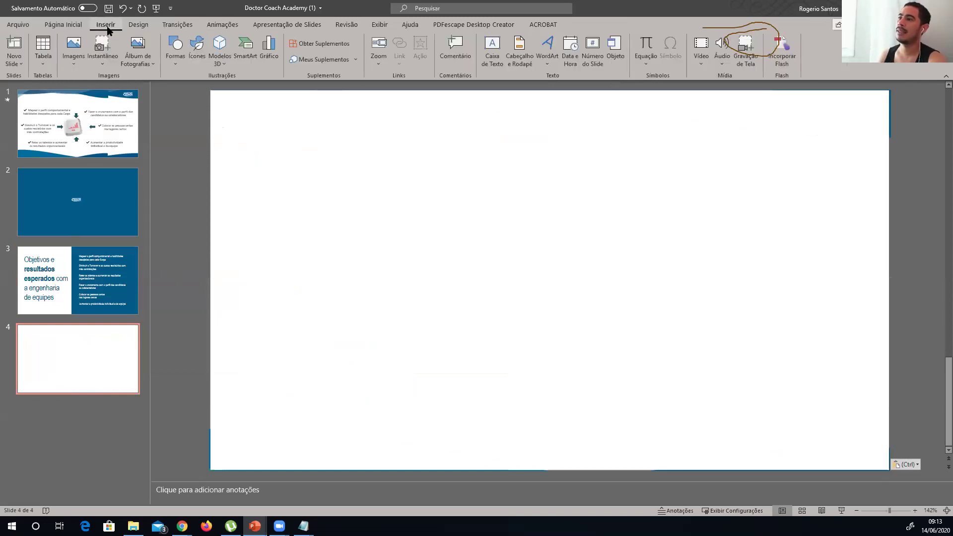
left_click(181, 54)
left_click(211, 89)
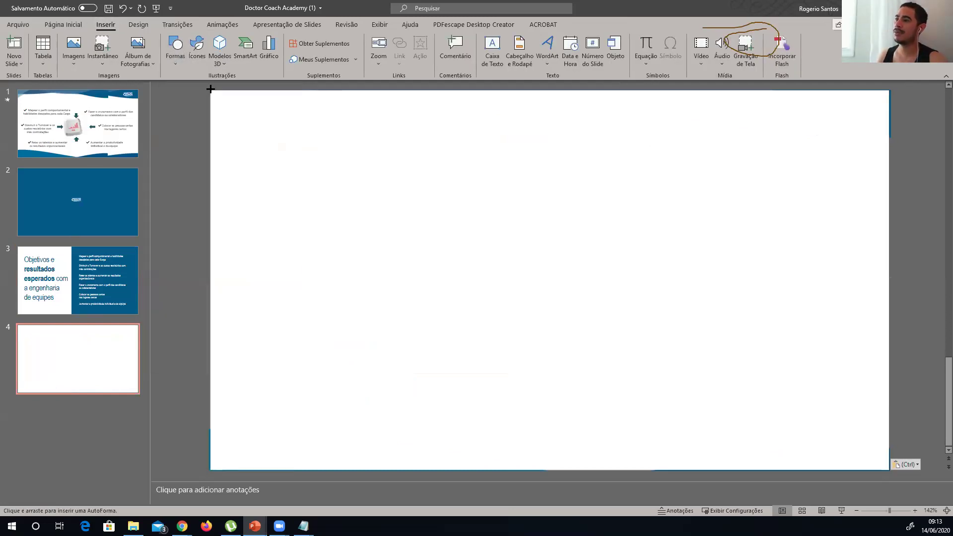
mouse_move(291, 198)
left_mouse_down()
mouse_move(368, 275)
mouse_move(334, 249)
left_mouse_up()
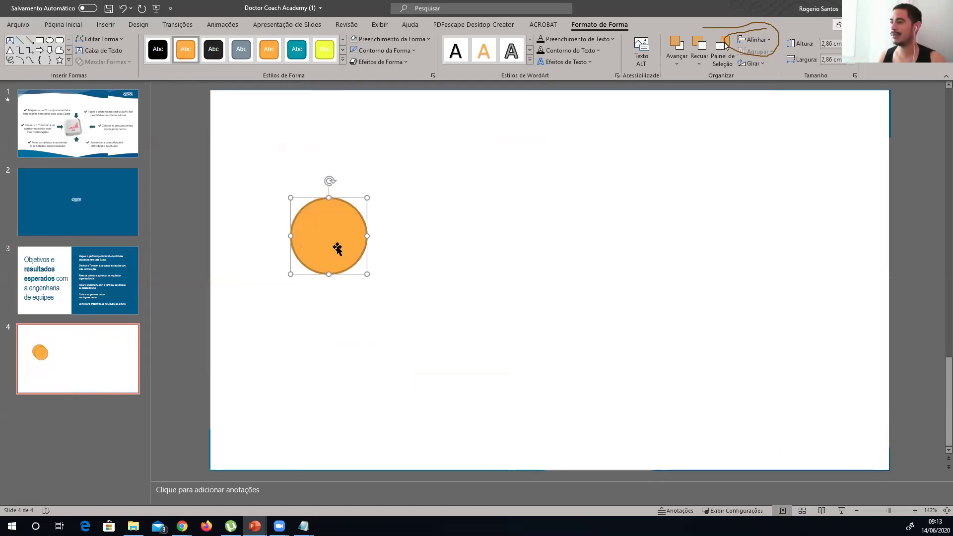
left_click(103, 27)
left_click(176, 55)
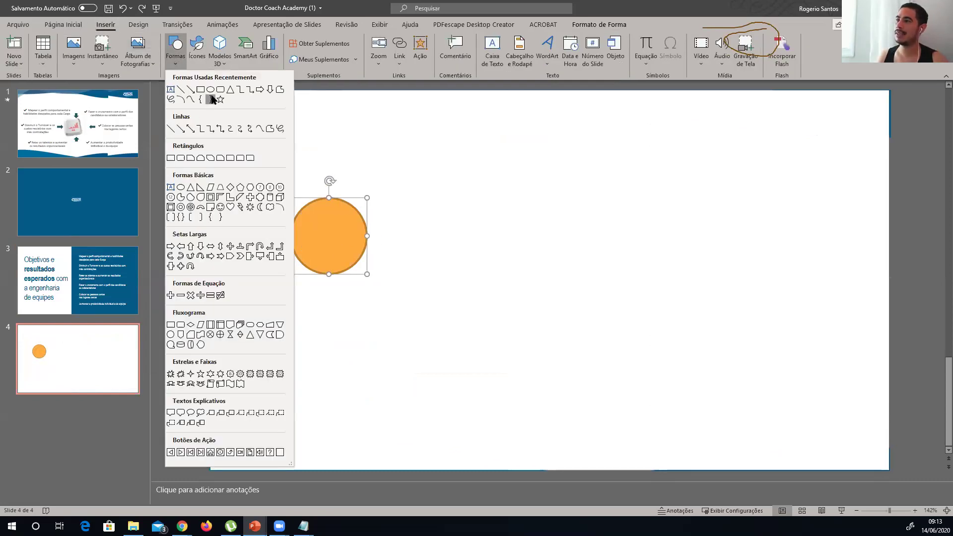
left_click(230, 89)
mouse_move(436, 174)
left_mouse_down()
mouse_move(498, 255)
mouse_move(472, 256)
left_mouse_up()
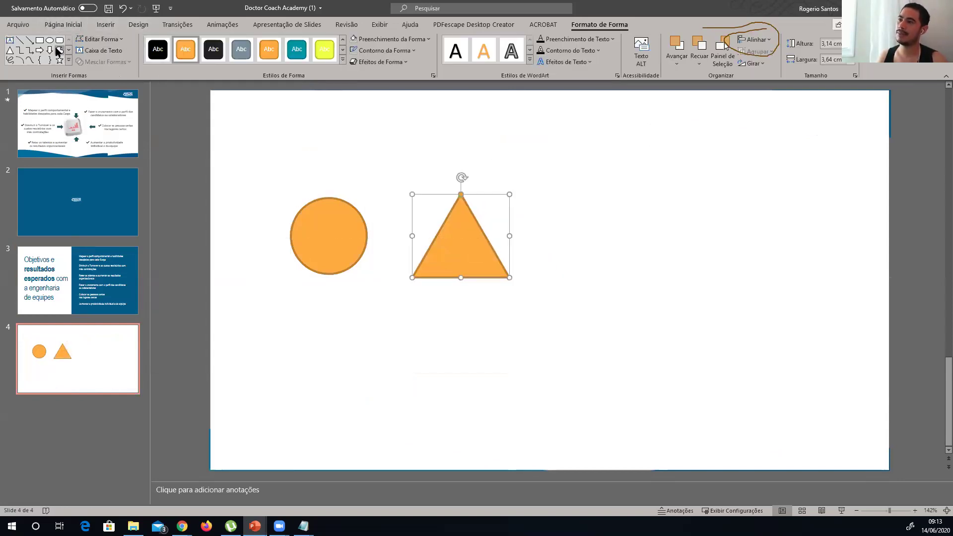
left_click(39, 40)
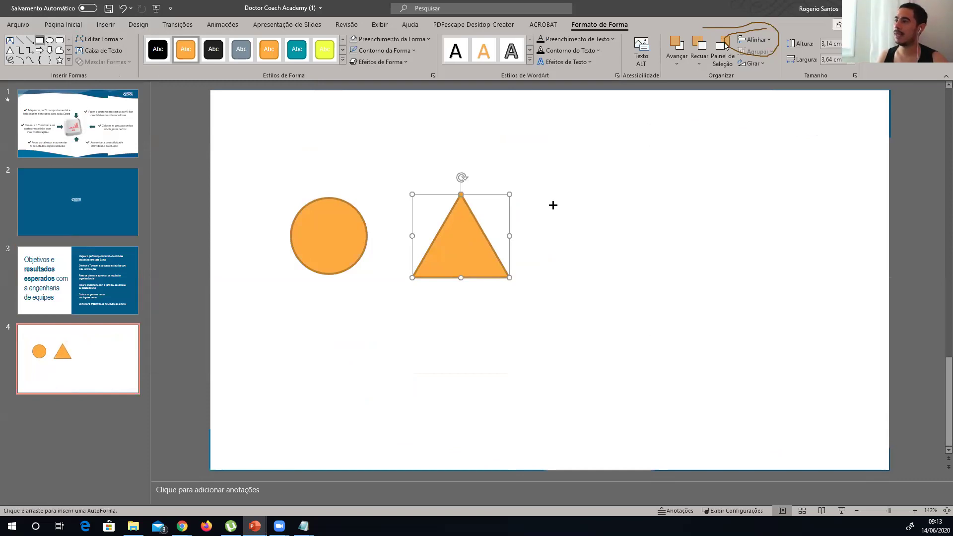
left_click_drag(579, 198, 666, 283)
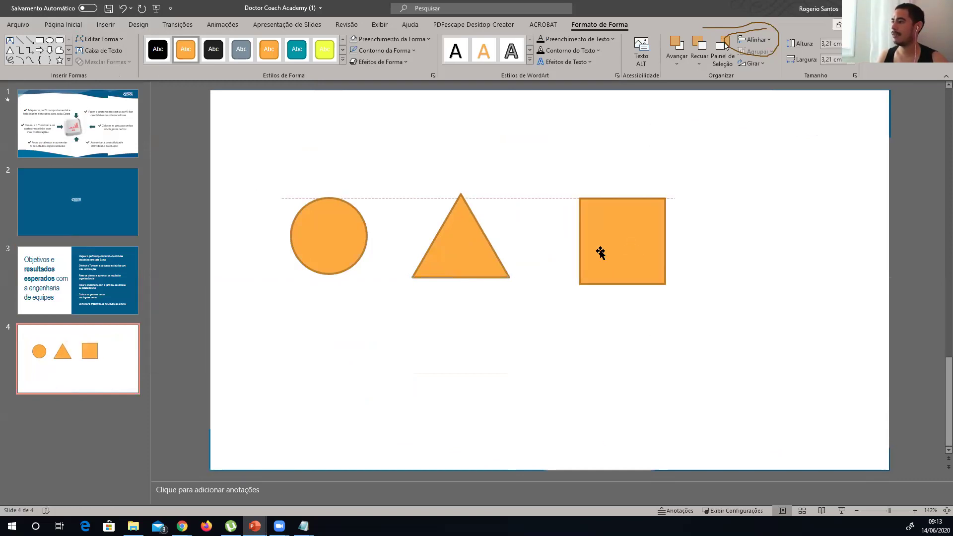
left_click(329, 245)
Make the circle green and remove its outline.
left_click(377, 41)
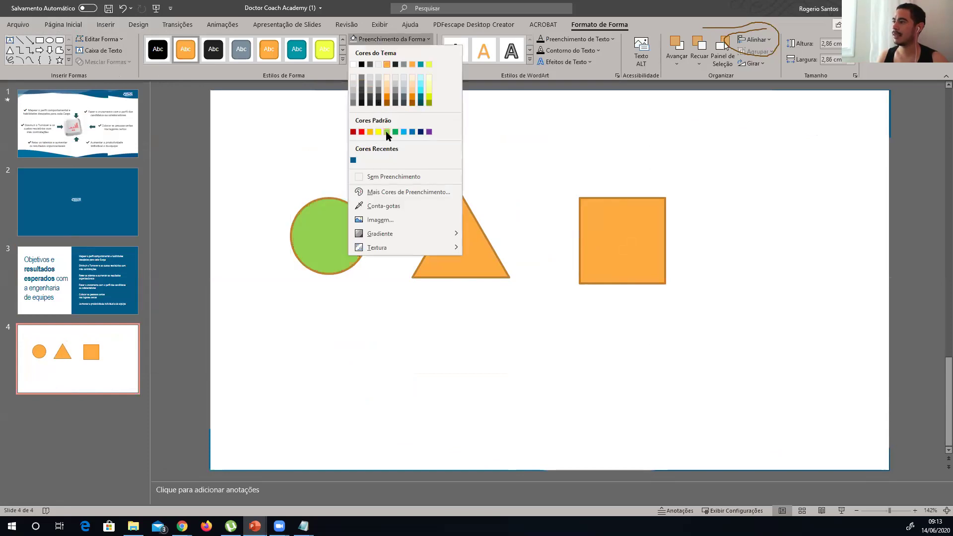
left_click(395, 132)
left_click(384, 50)
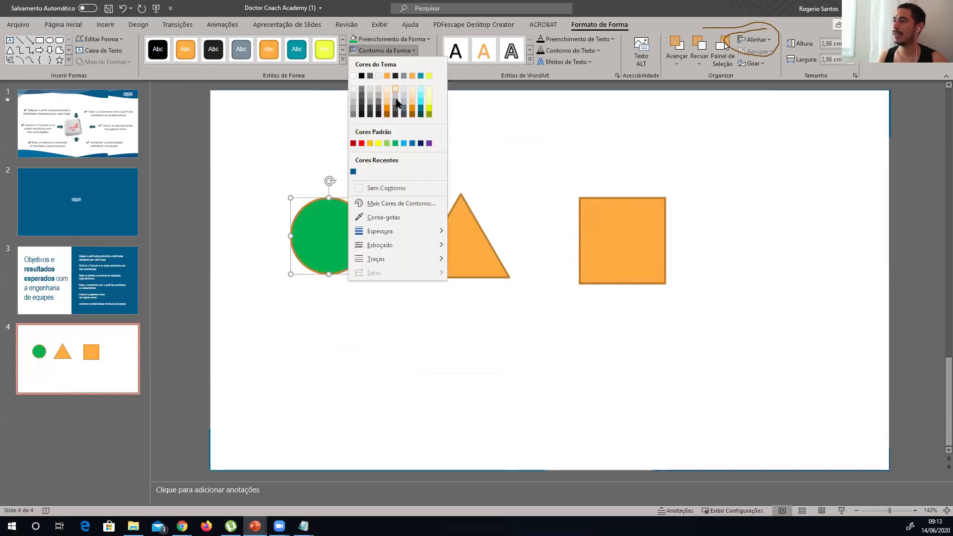
left_click(384, 187)
left_click(459, 244)
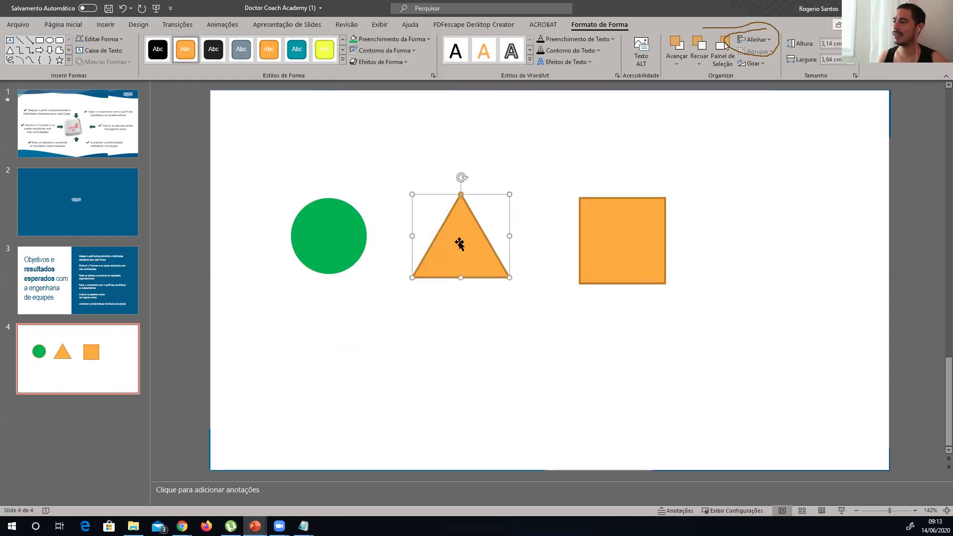
left_click(379, 25)
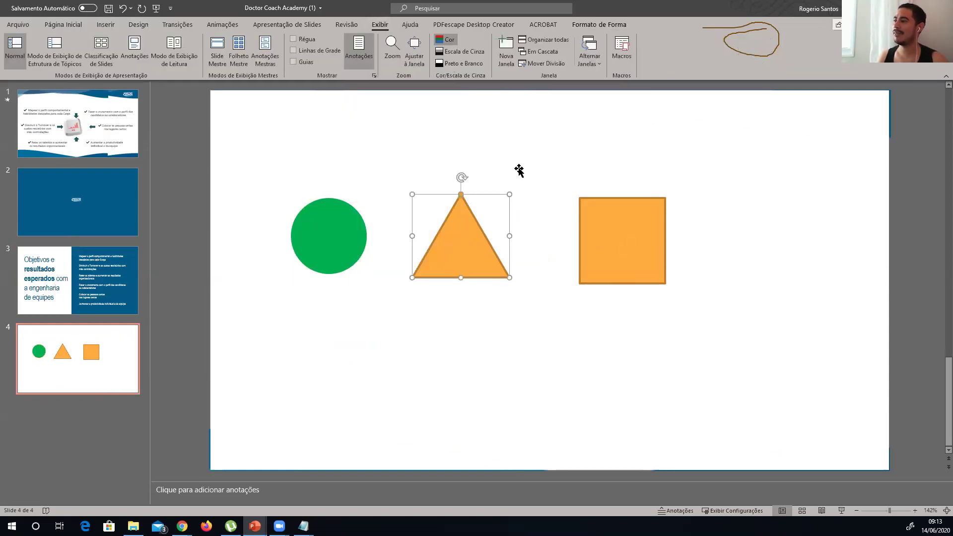
Fill the square dark red, move it closer to the triangle, and remove its outline.
left_click(626, 231)
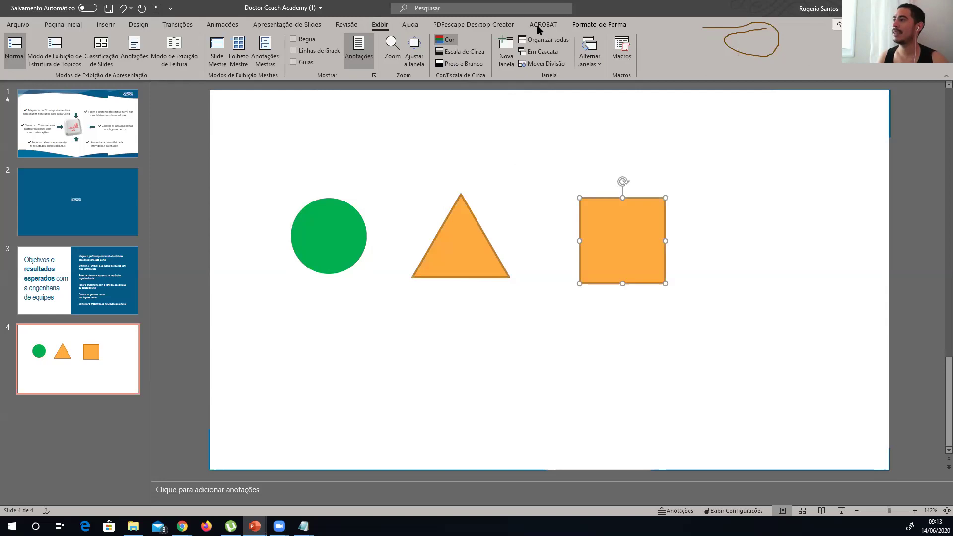
left_click(599, 25)
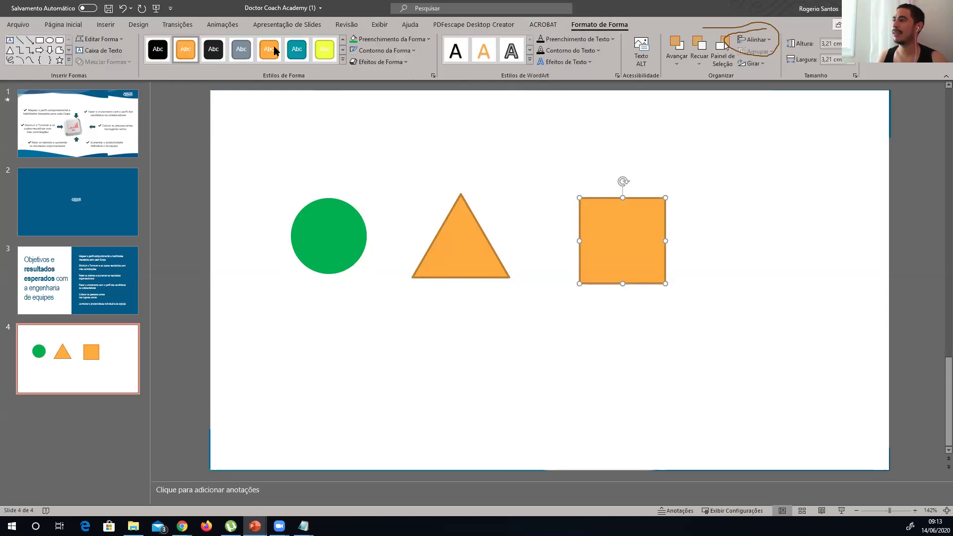
left_click(344, 68)
left_click(376, 39)
left_click(375, 40)
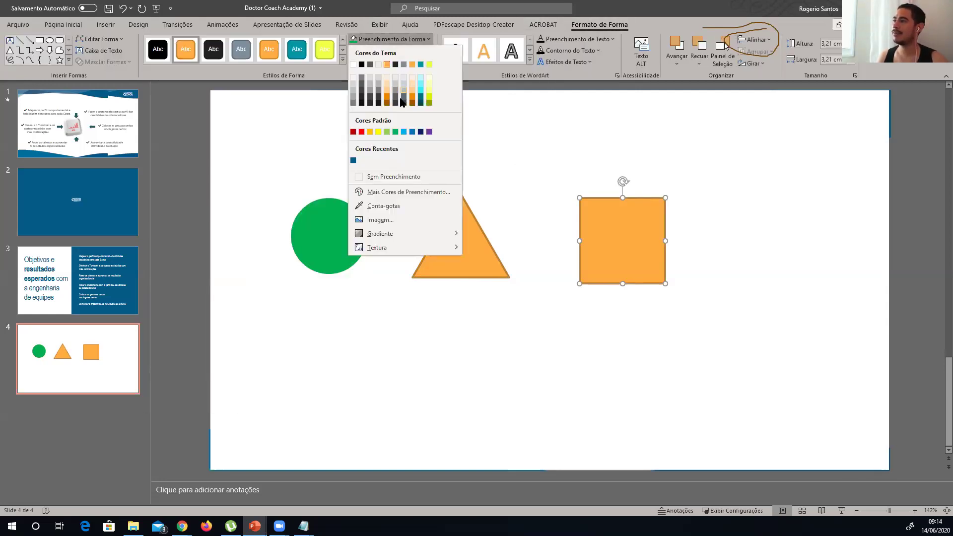
left_click(355, 132)
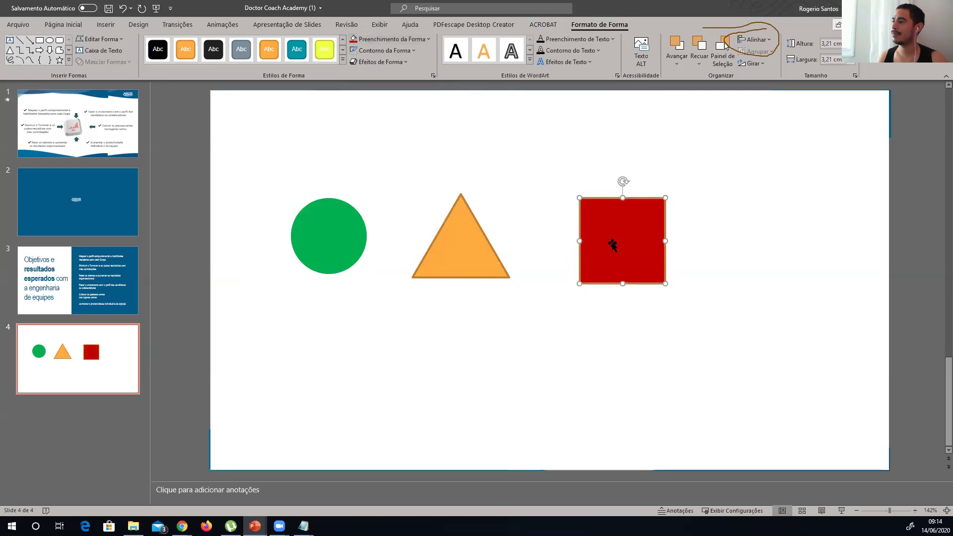
left_click_drag(613, 247, 581, 234)
left_click(385, 50)
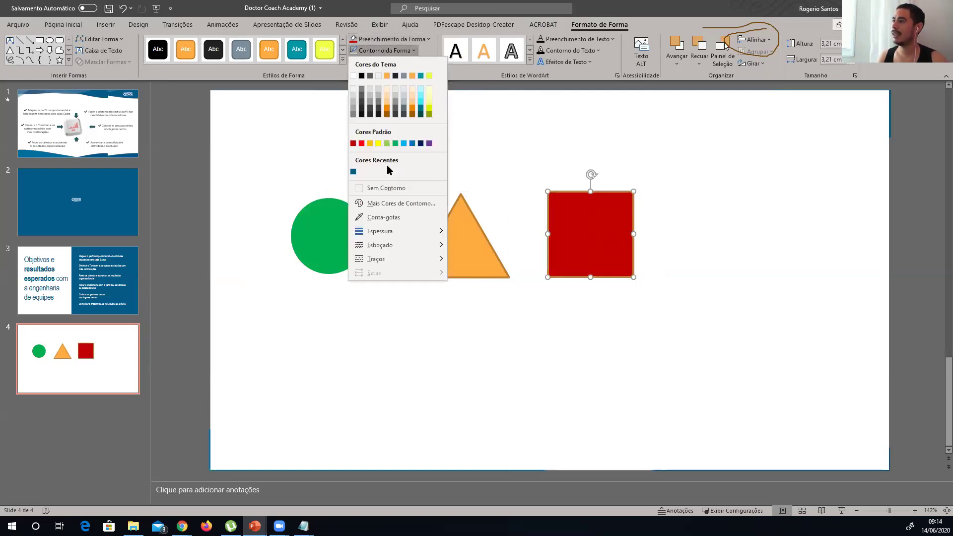
left_click(386, 188)
left_click(491, 166)
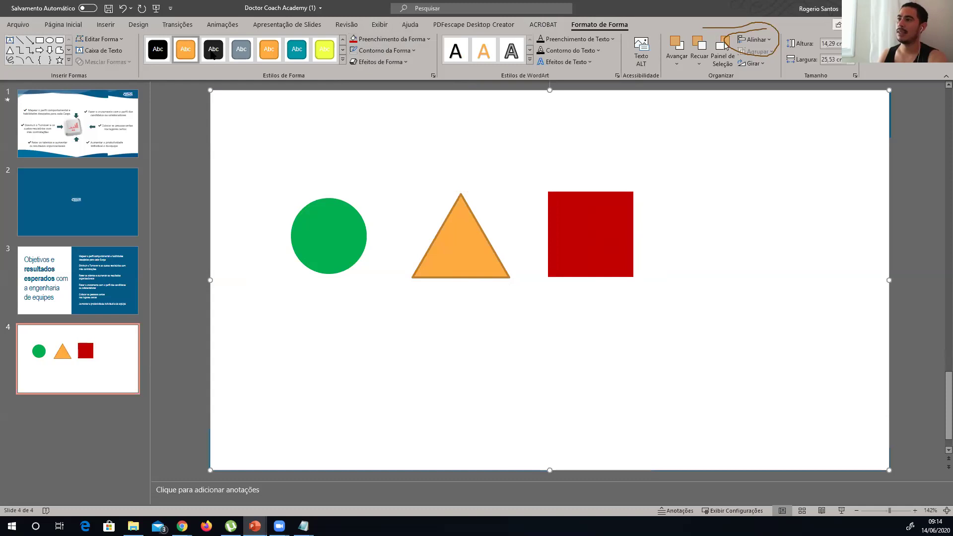
left_click(338, 236)
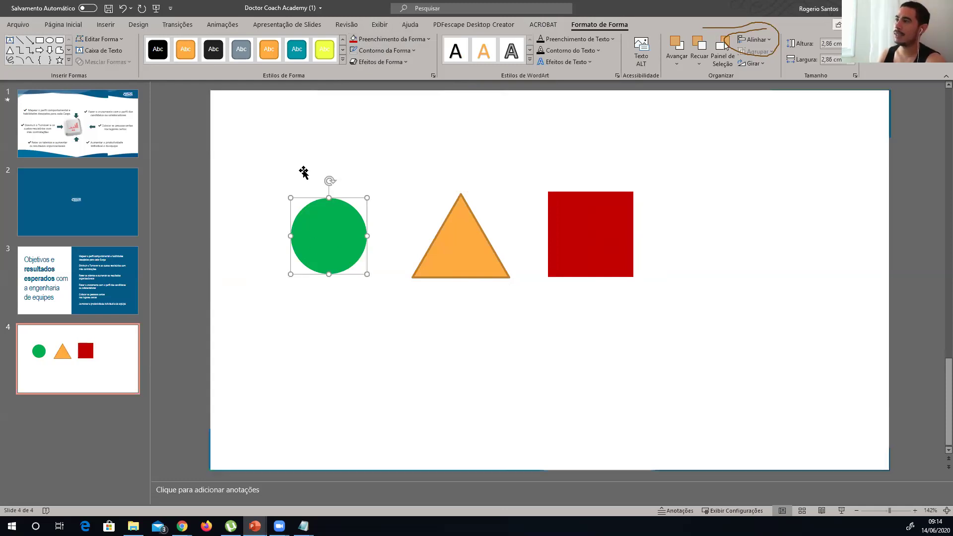
Give the circle a Surgir entrance and the triangle a Vibração emphasis animation.
left_click(222, 24)
left_click(137, 51)
left_click(183, 54)
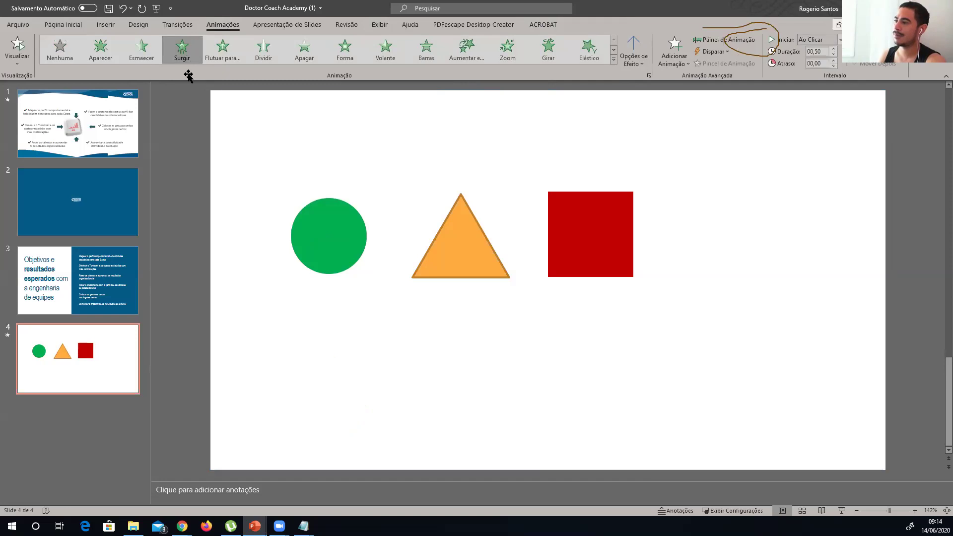
left_click(467, 251)
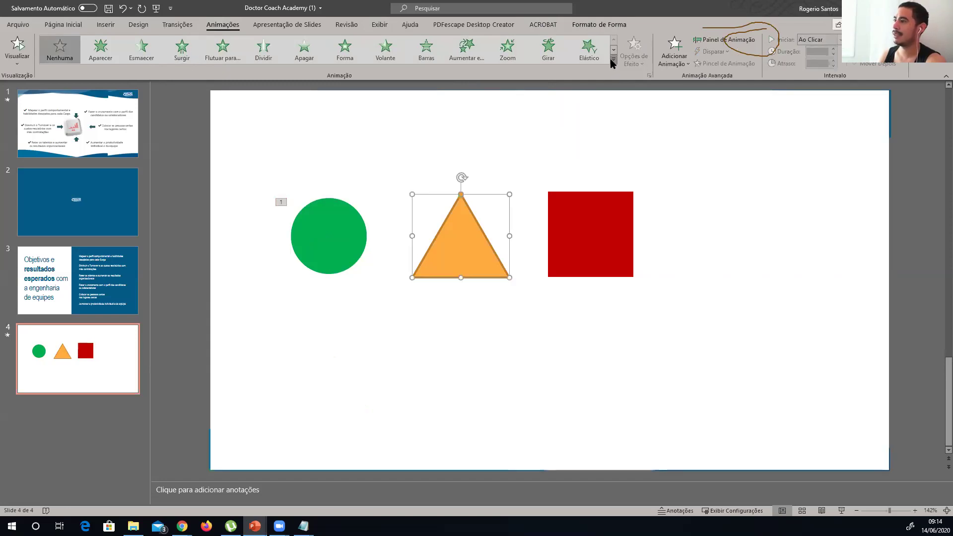
left_click(613, 60)
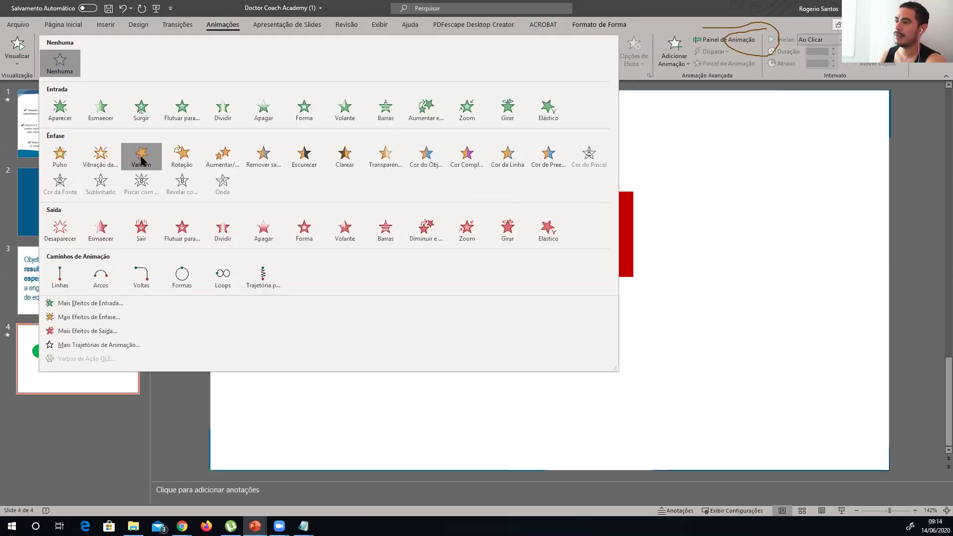
left_click(143, 160)
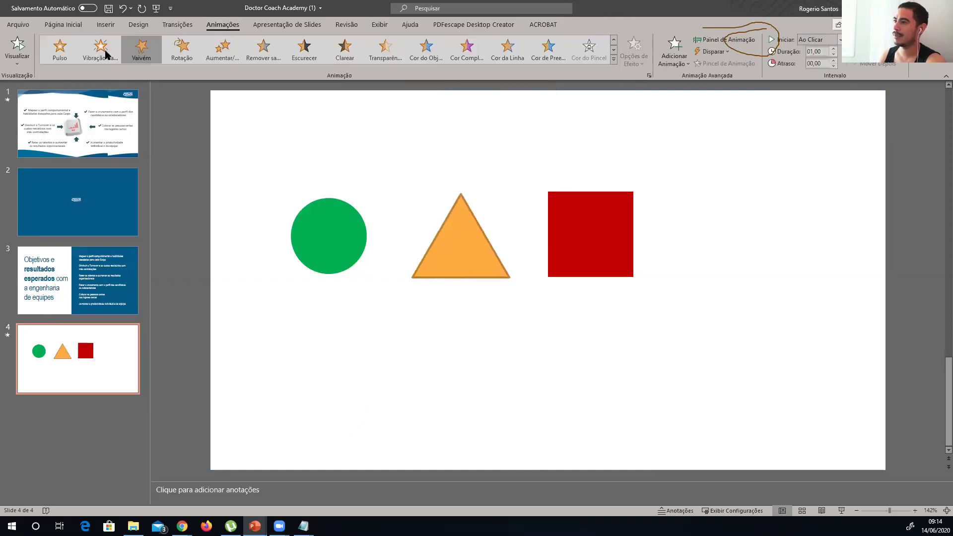
left_click(105, 50)
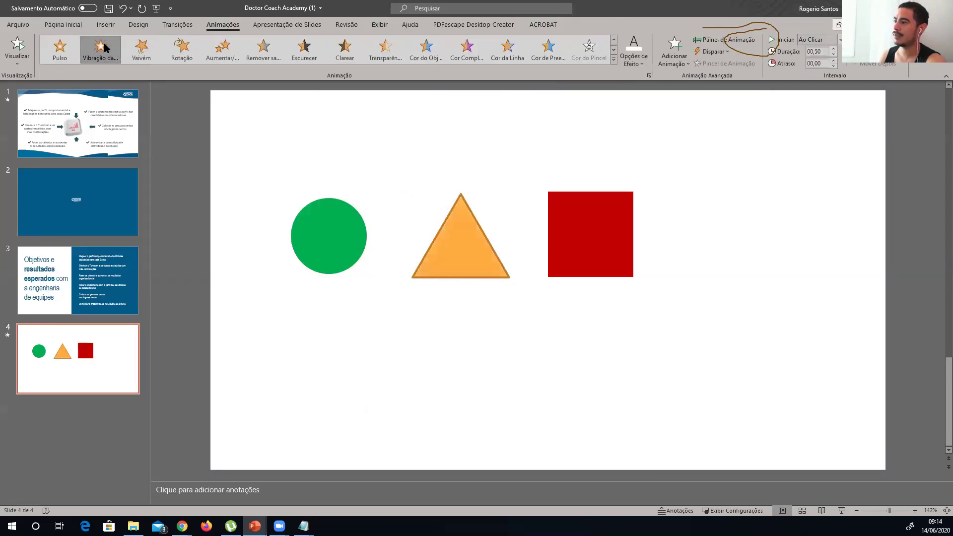
Give the square the Flutuar para Fora exit animation.
left_click(598, 243)
left_click(614, 63)
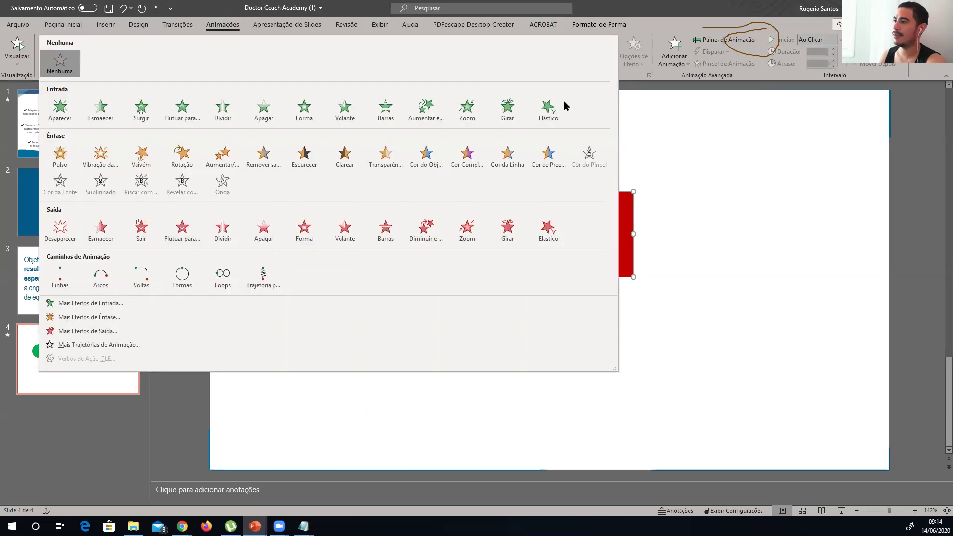
left_click(184, 236)
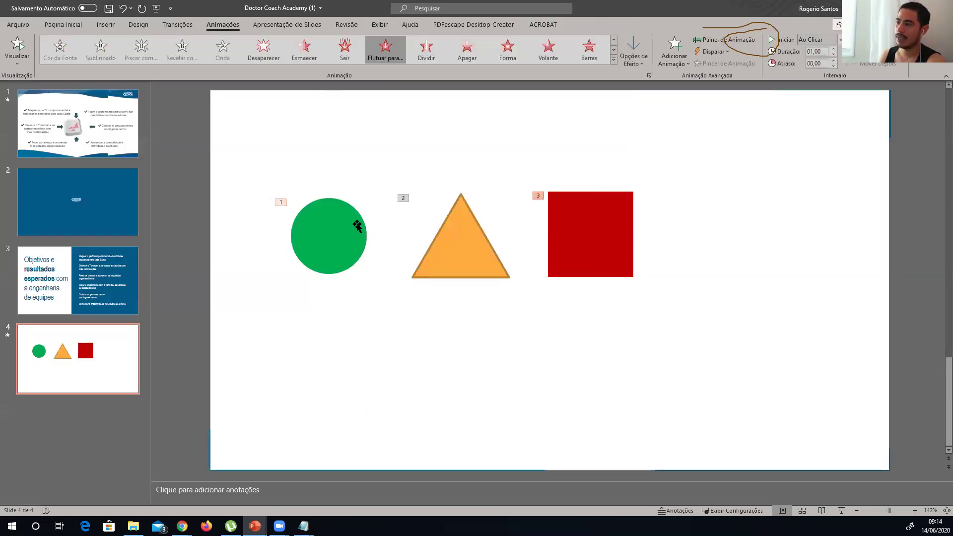
left_click(437, 216)
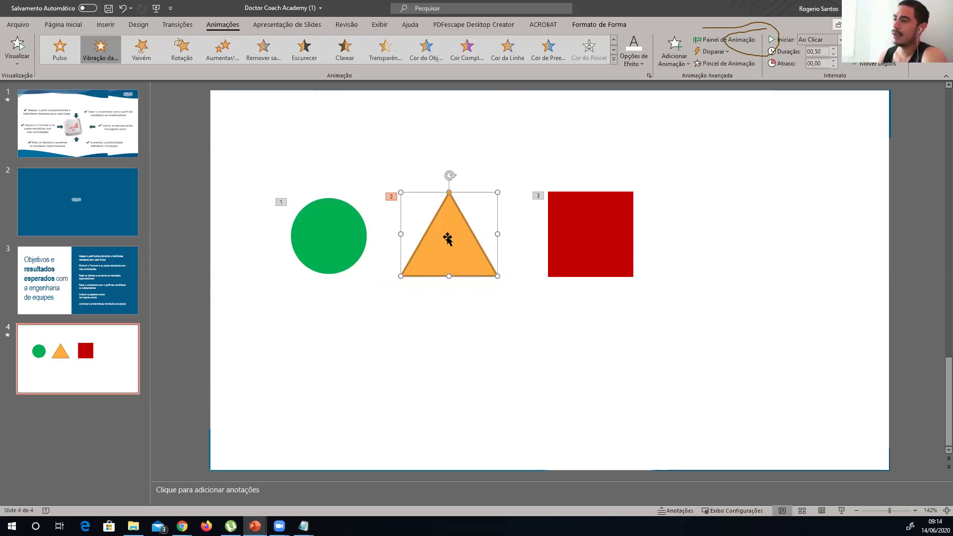
Apply Esmaecer to slide 3's objectives text box with the Por Parágrafo effect option.
left_click(51, 287)
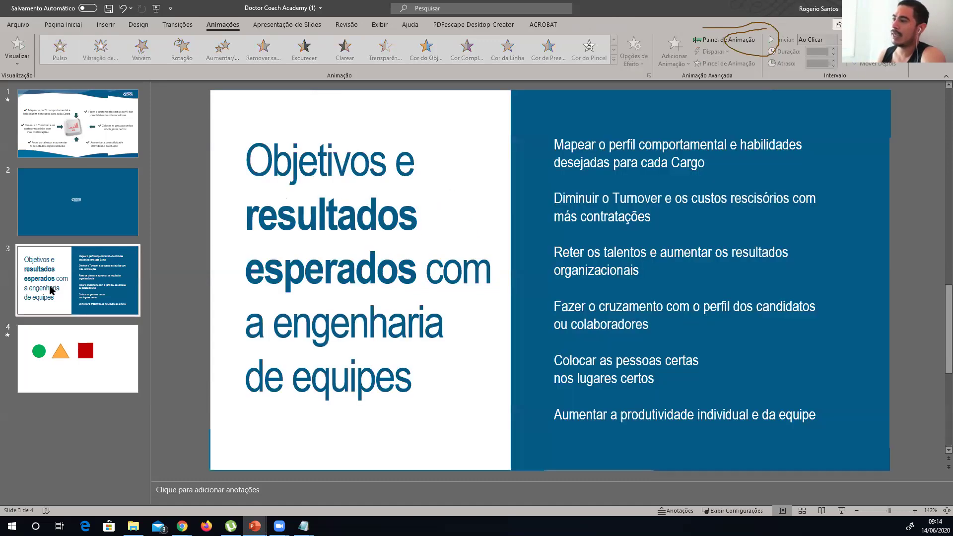
left_click(685, 290)
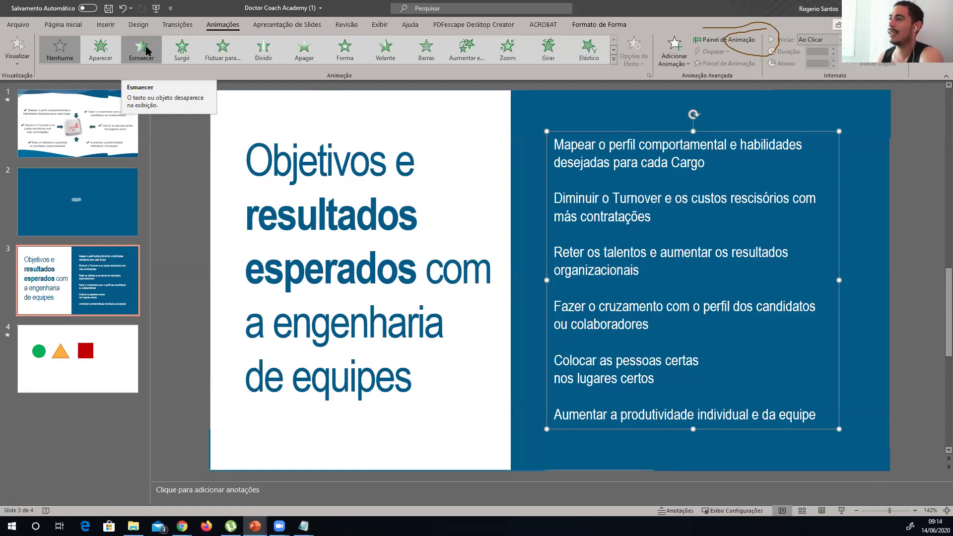
left_click(144, 49)
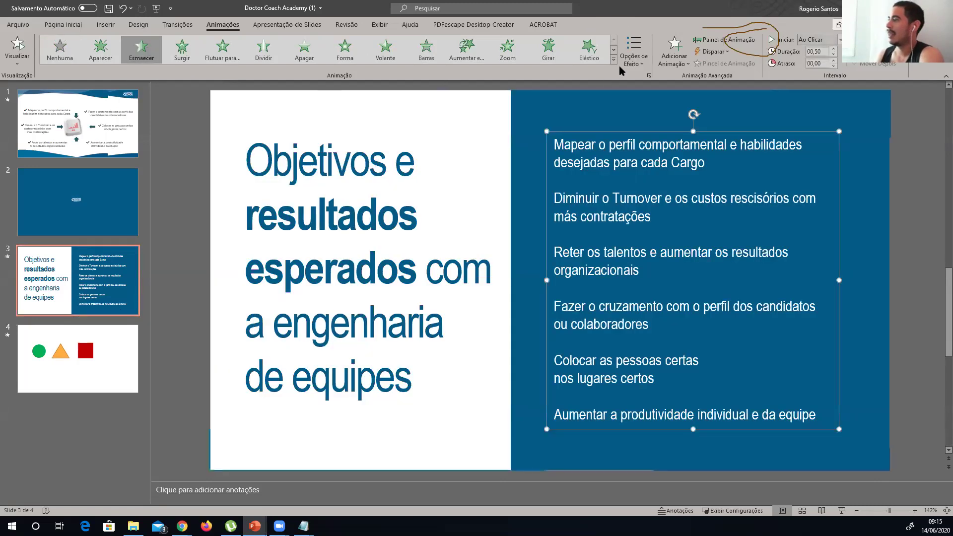
left_click(641, 67)
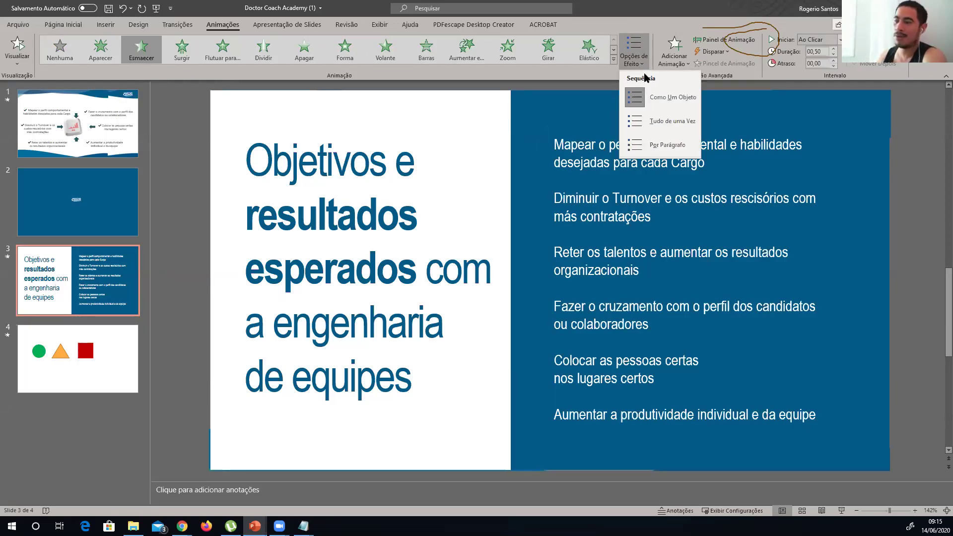
left_click(656, 145)
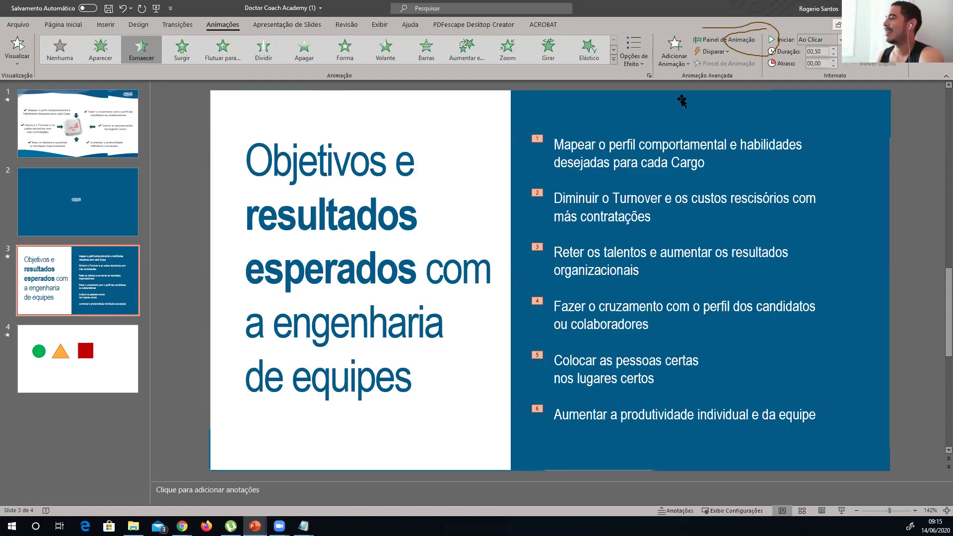
Open the Painel de Animação and expand it to list the six fade animations.
left_click(705, 45)
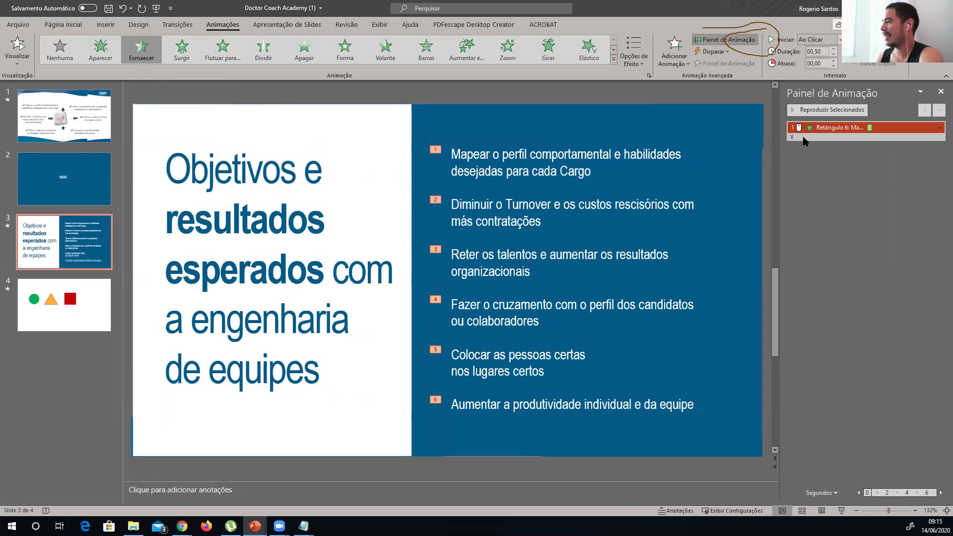
left_click(803, 138)
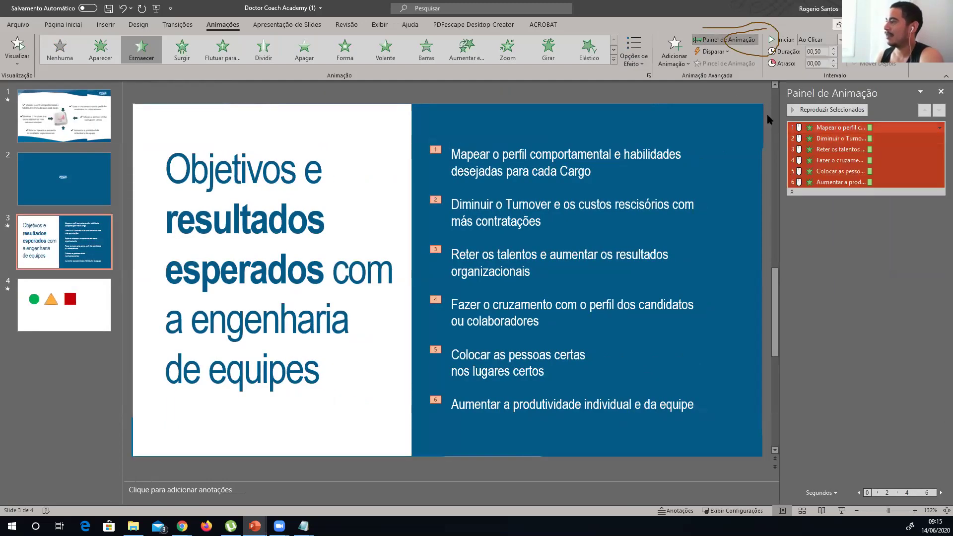
left_click(925, 94)
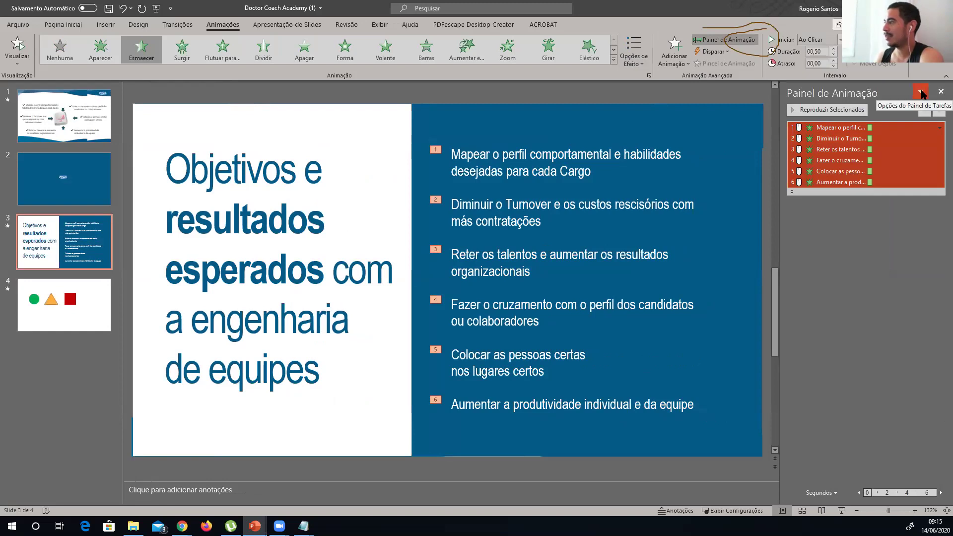
left_click(738, 121)
left_click(669, 84)
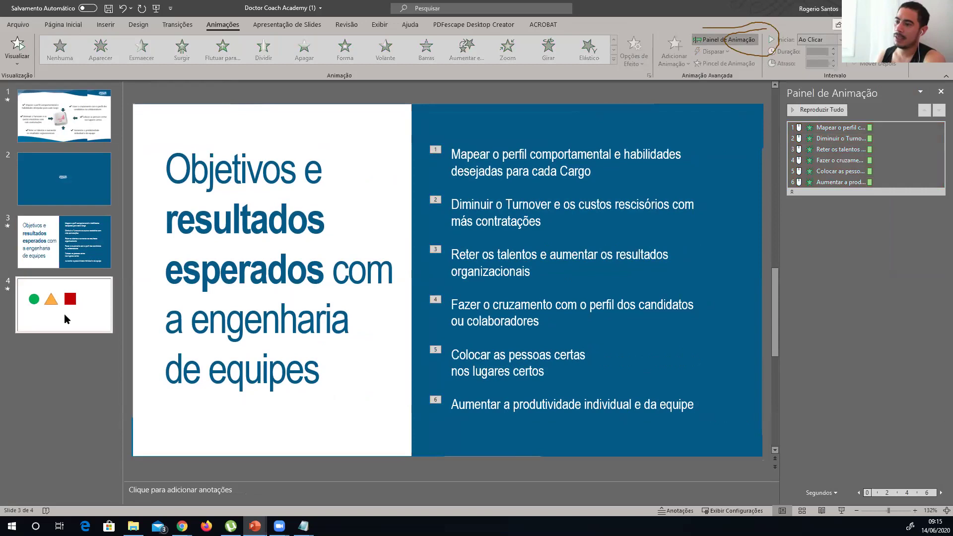
Copy the ROI key picture from slide 1 and paste it onto slide 3.
left_click(64, 314)
left_click(67, 120)
key("Down")
key("Down")
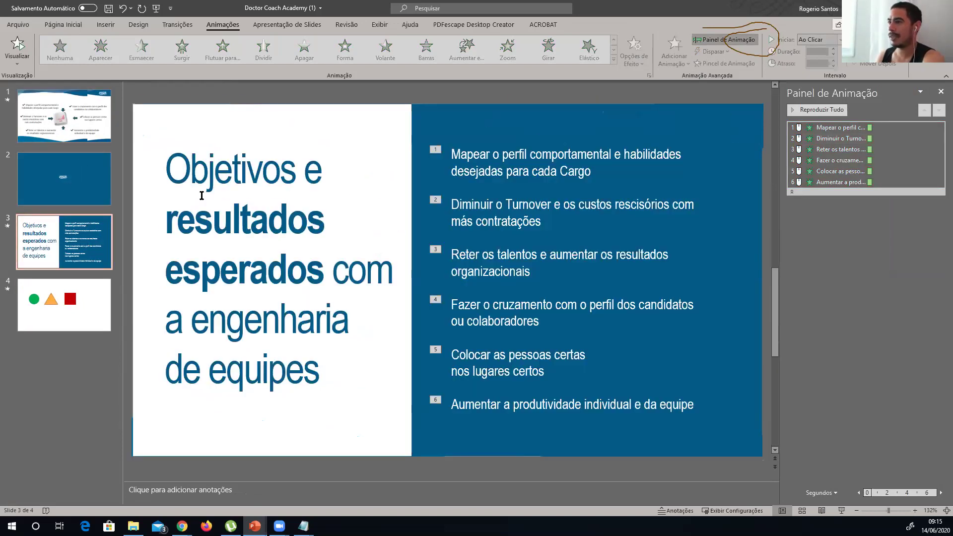
left_click(76, 132)
left_click(416, 299)
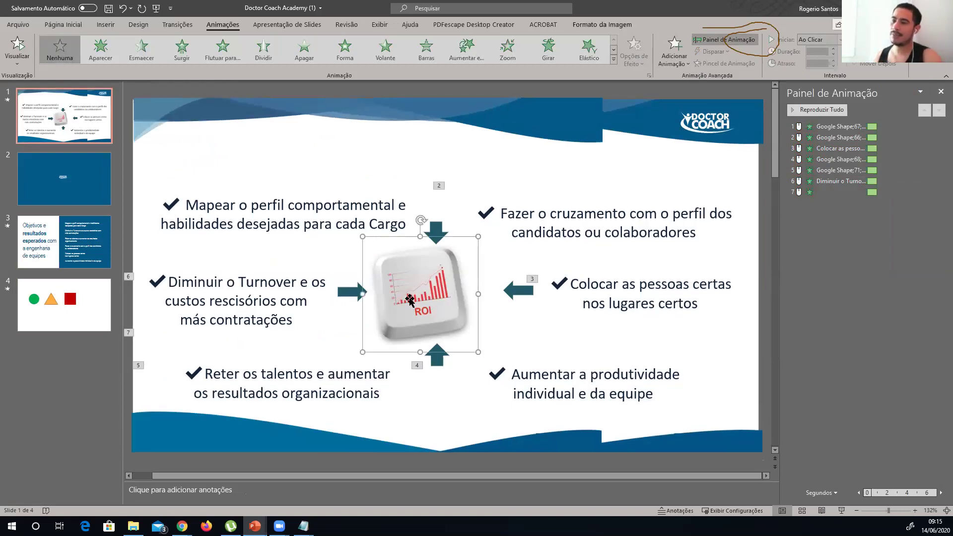
key("ctrl+c")
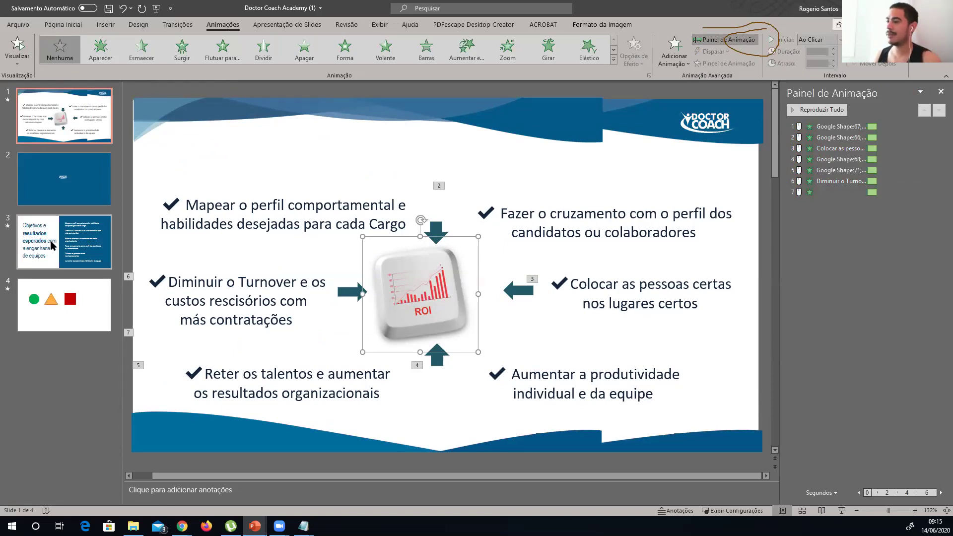
left_click(52, 240)
key("ctrl+v")
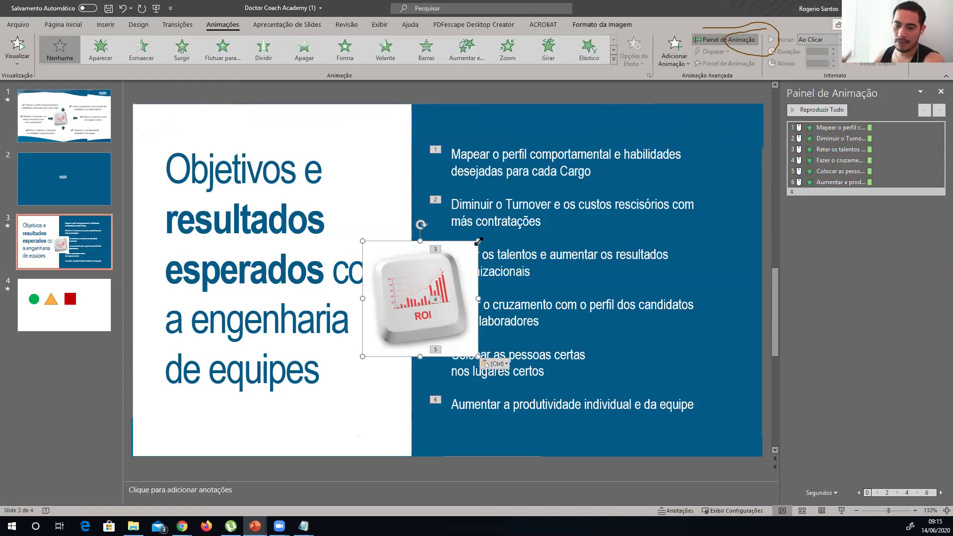
Drag the pasted ROI picture to the upper right of the blue panel.
left_click_drag(425, 272, 613, 155)
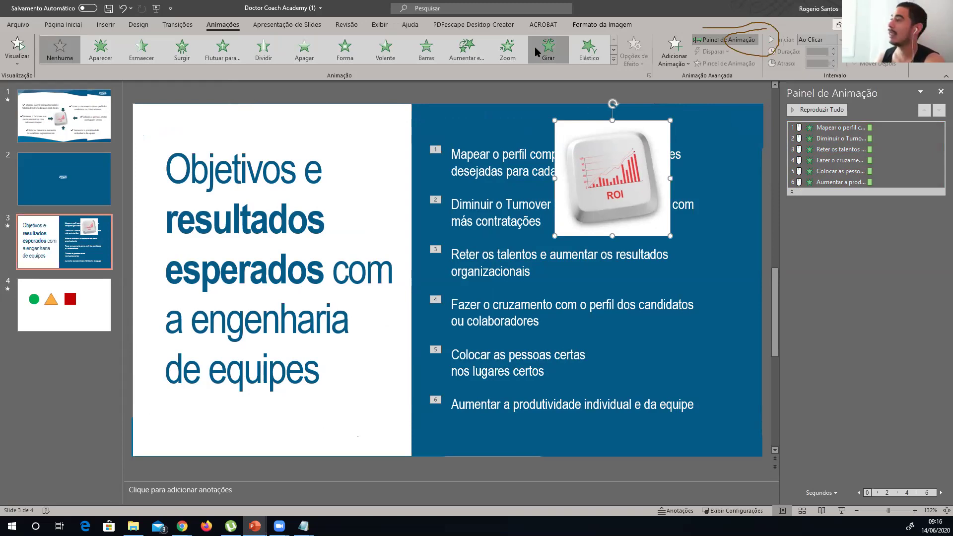
left_click(611, 25)
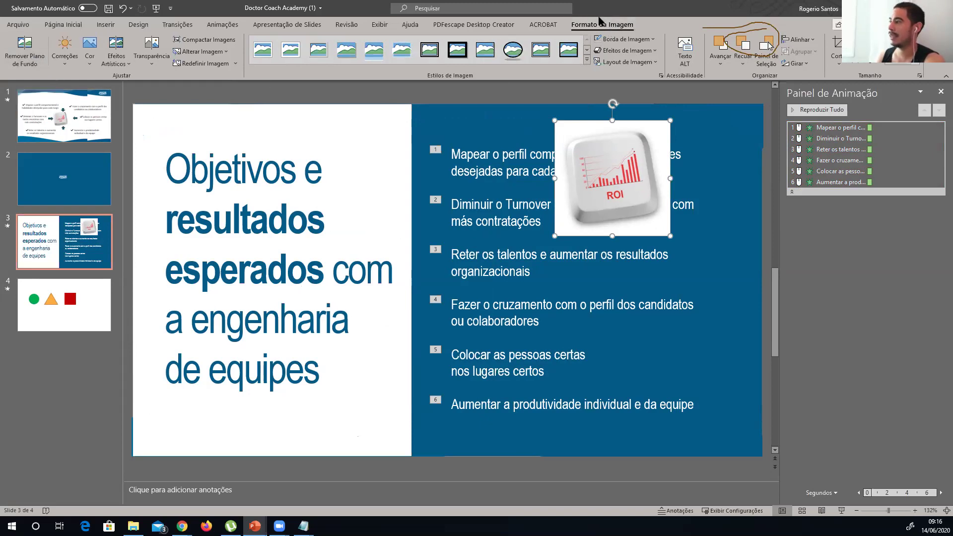
Start Remoção de Plano de Fundo and mark the key's left edges and area below ROI to keep.
left_click(20, 54)
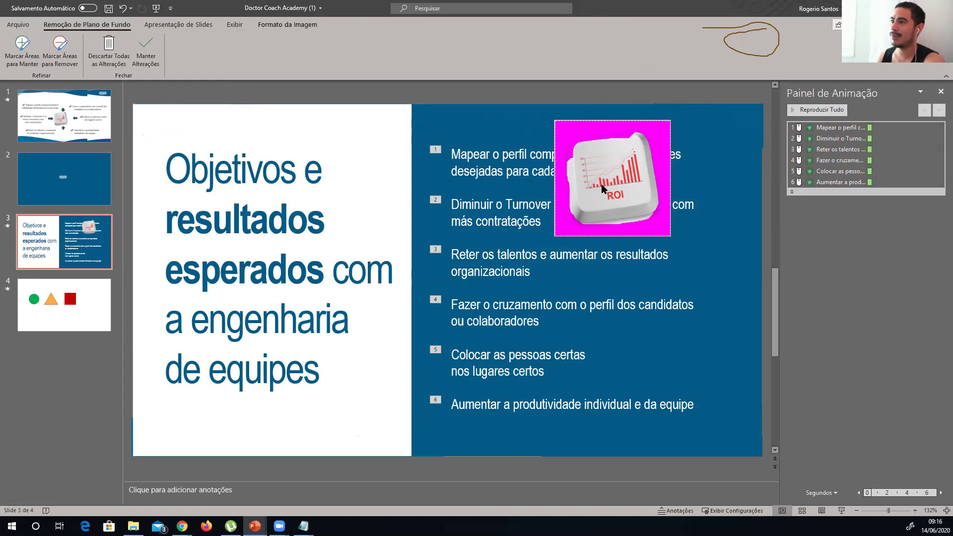
left_click(11, 57)
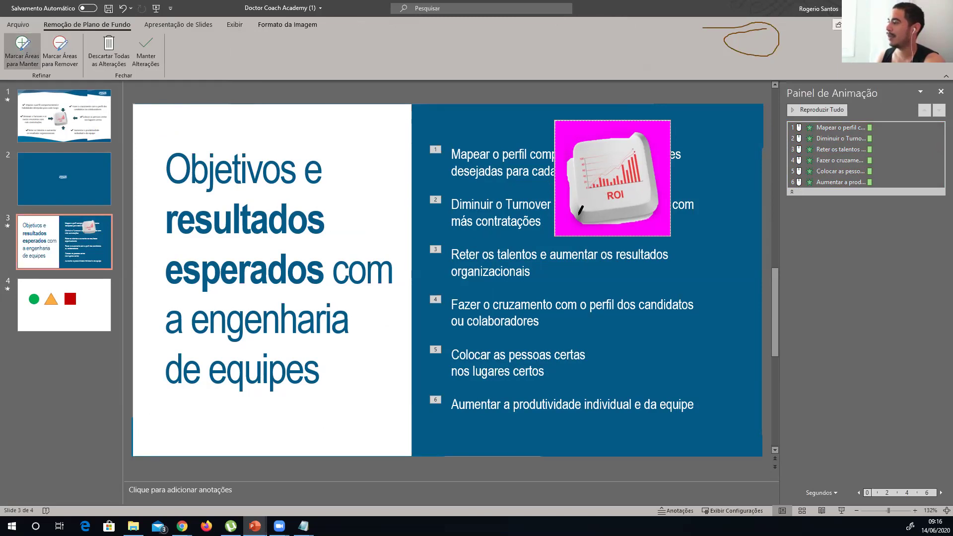
left_click_drag(568, 198, 568, 184)
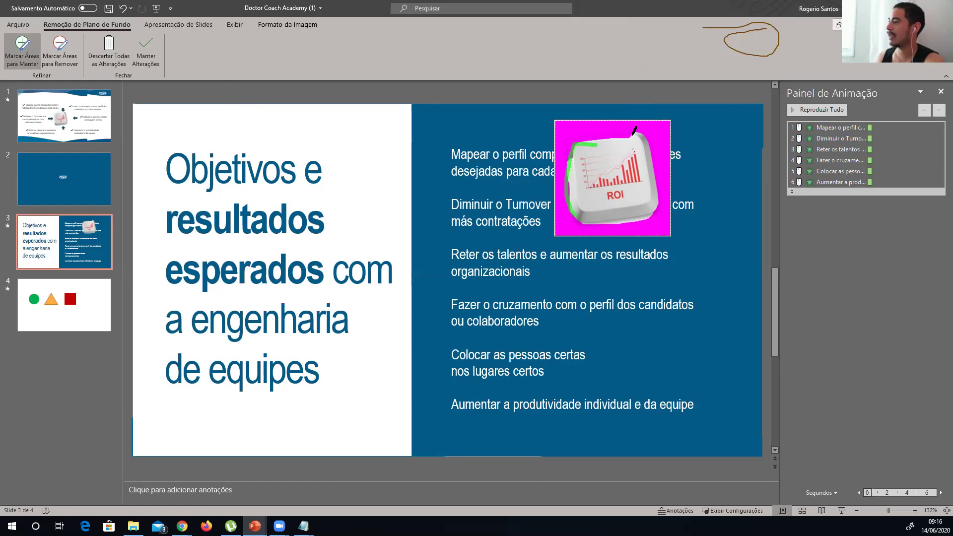
left_click_drag(582, 140, 571, 194)
left_click_drag(590, 135, 570, 160)
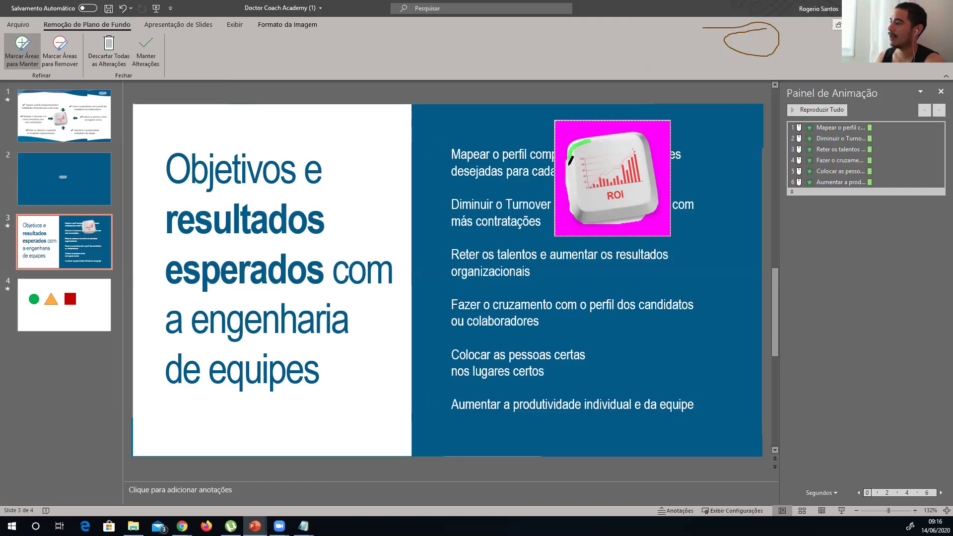
left_click_drag(587, 211, 632, 171)
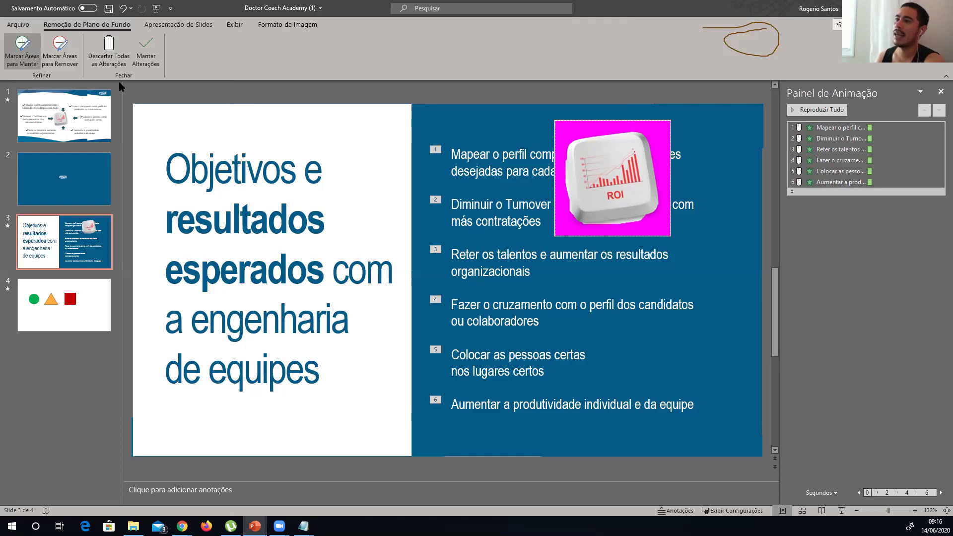
Mark stray edge areas for removal, undo missteps, and choose Manter Alterações.
left_click(62, 55)
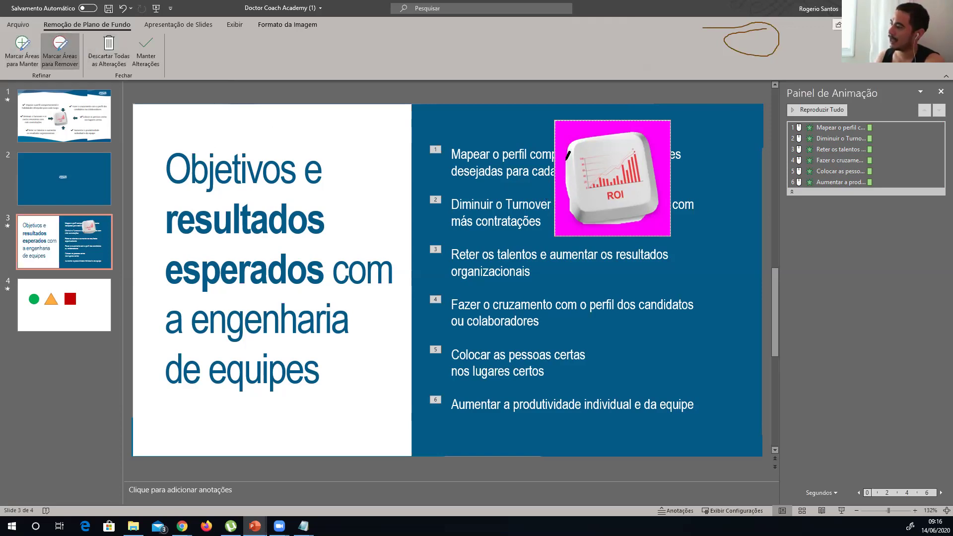
left_click_drag(568, 155, 567, 171)
left_click_drag(569, 204, 570, 218)
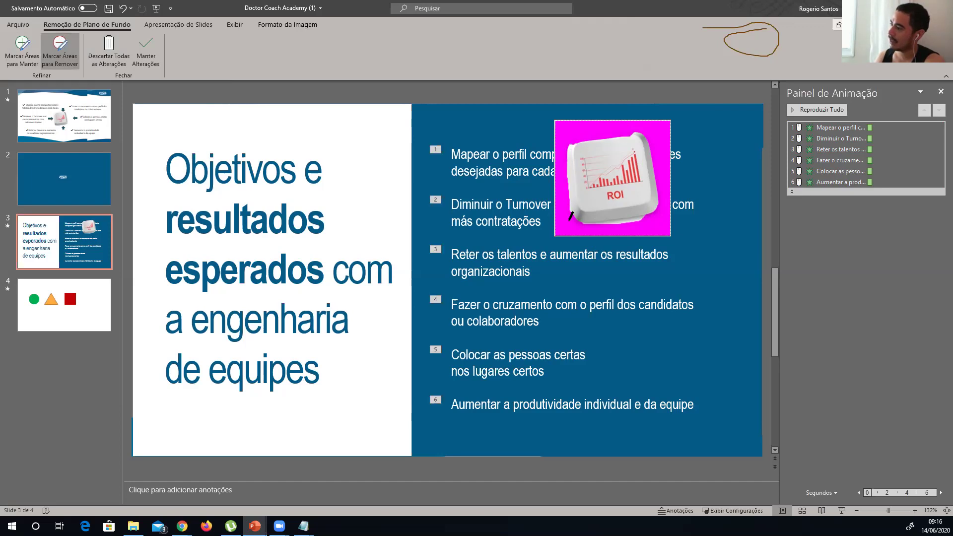
key("ctrl+z")
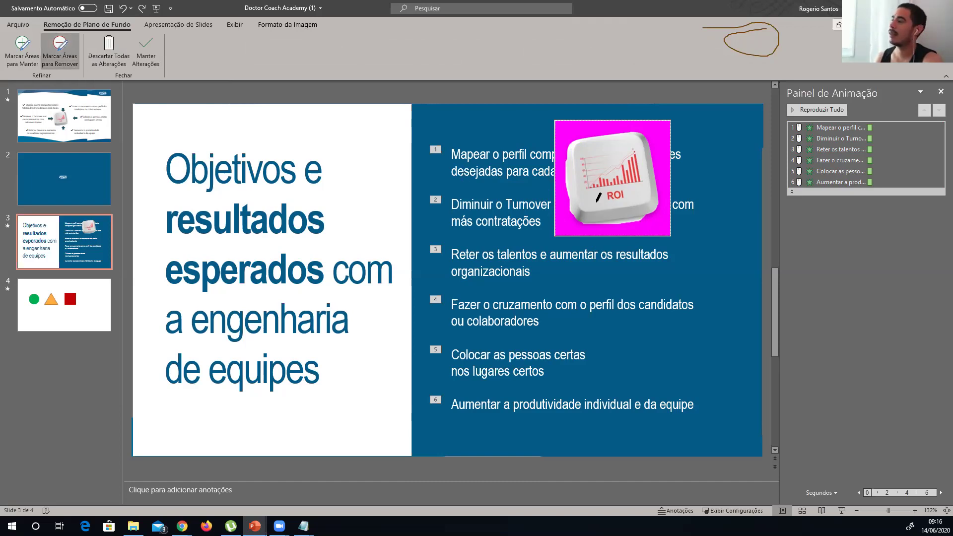
left_click(639, 215)
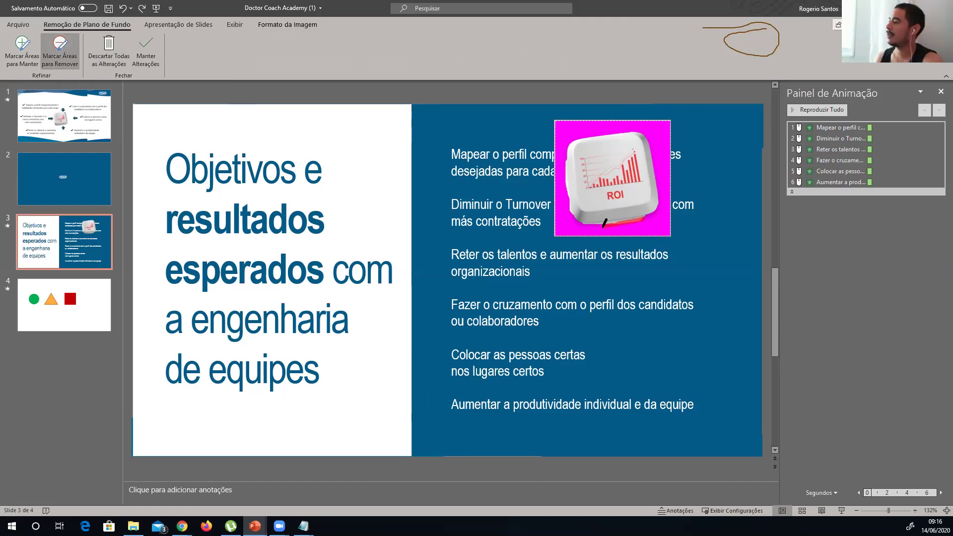
left_click_drag(603, 227, 601, 229)
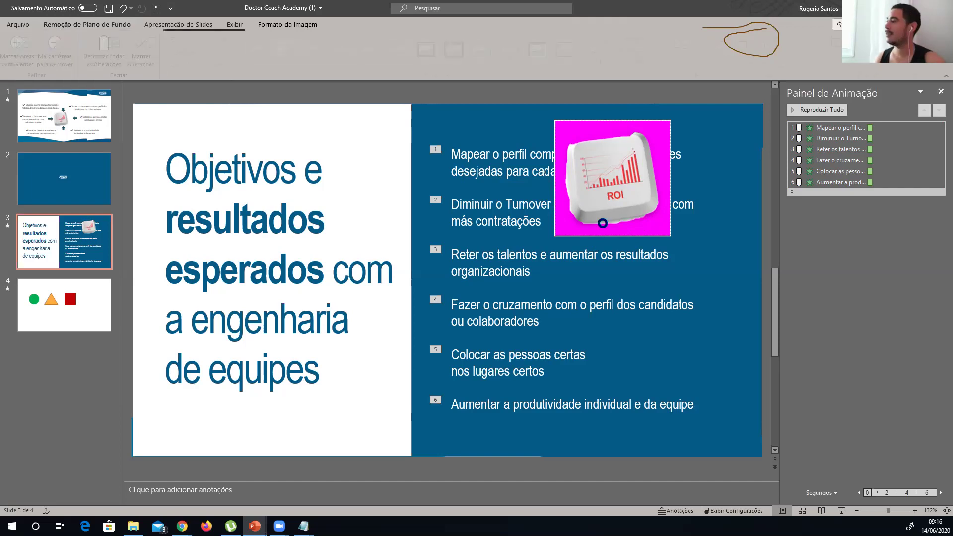
key("ctrl+z")
left_click(146, 52)
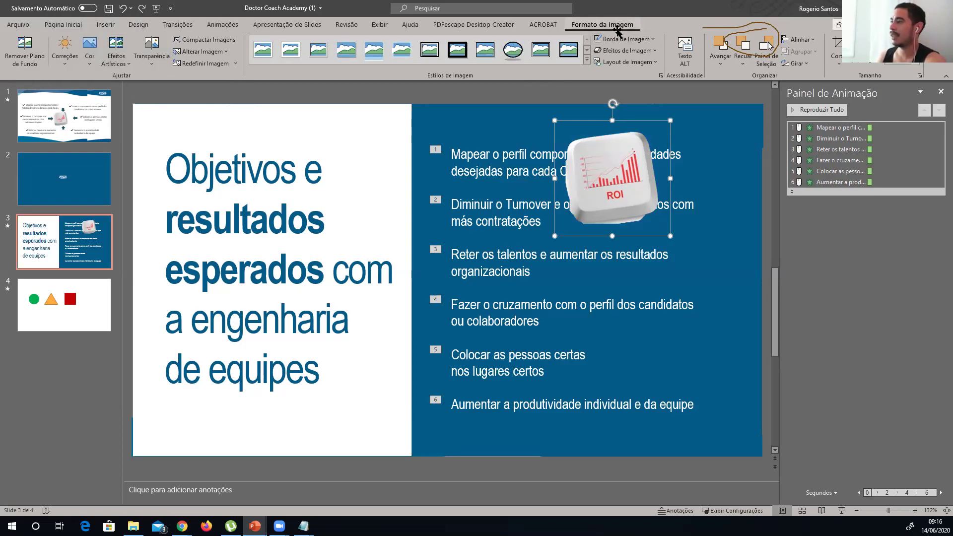
Move the ROI key to the lower-left of the blue area, tilt it slightly clockwise, and nudge it into place.
left_click(627, 187)
mouse_move(627, 187)
left_mouse_down()
mouse_move(641, 193)
mouse_move(433, 386)
left_mouse_up()
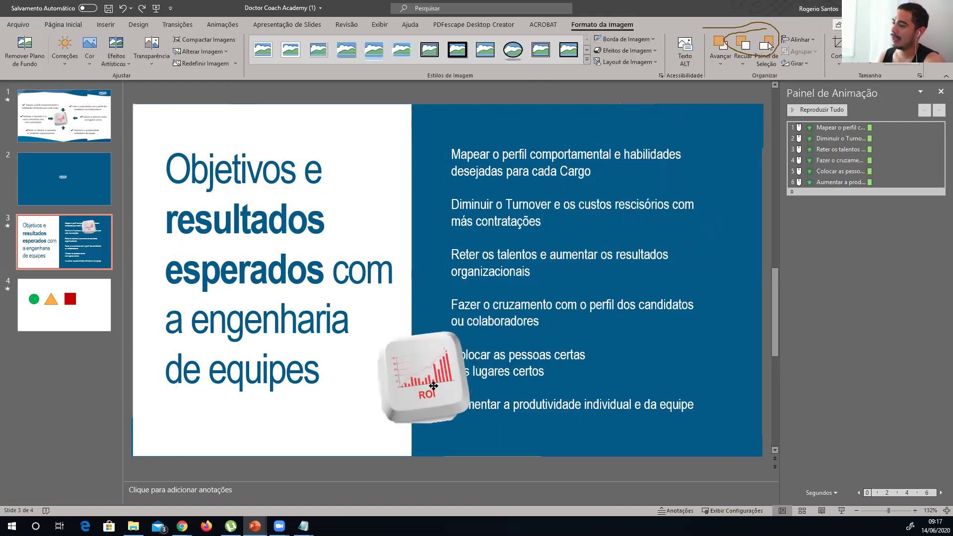
left_click_drag(434, 386, 393, 408)
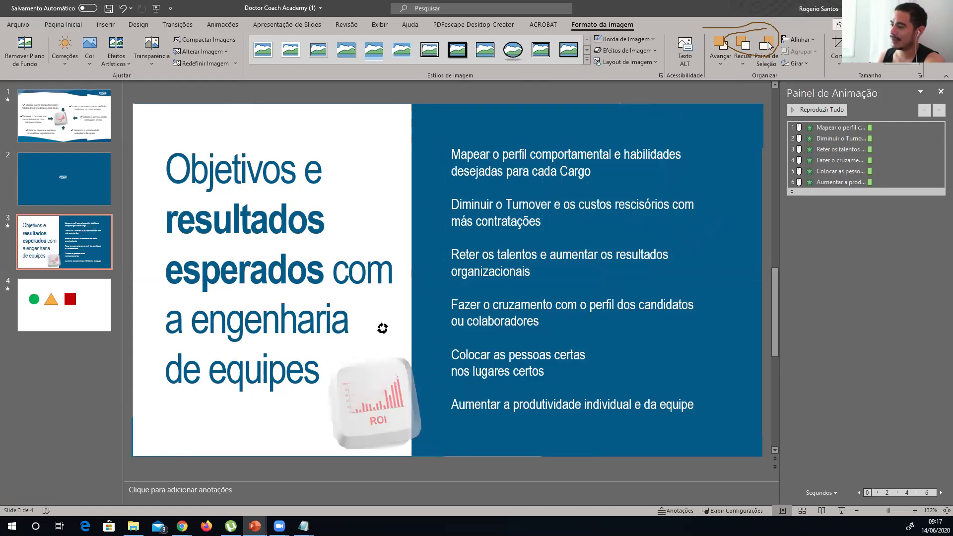
left_click_drag(378, 333, 384, 329)
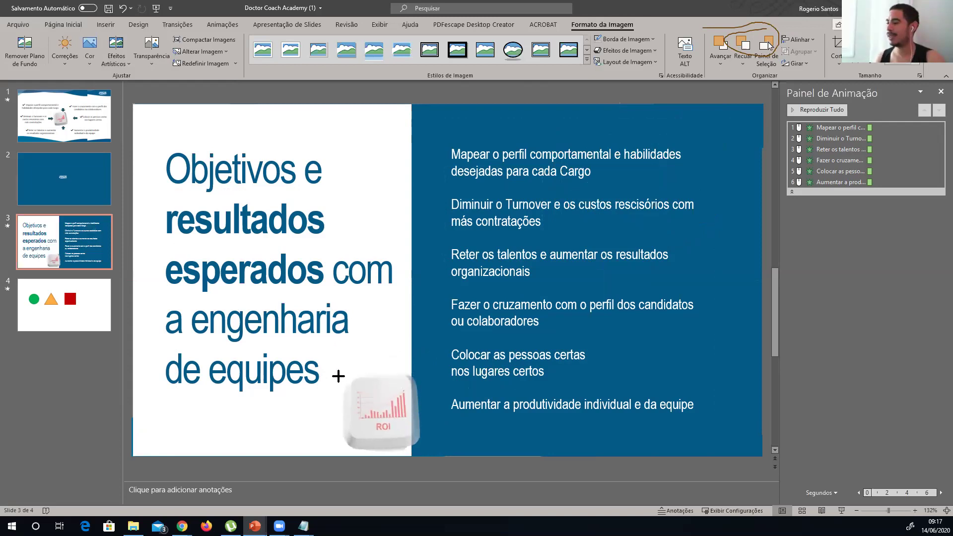
left_click_drag(405, 422, 407, 433)
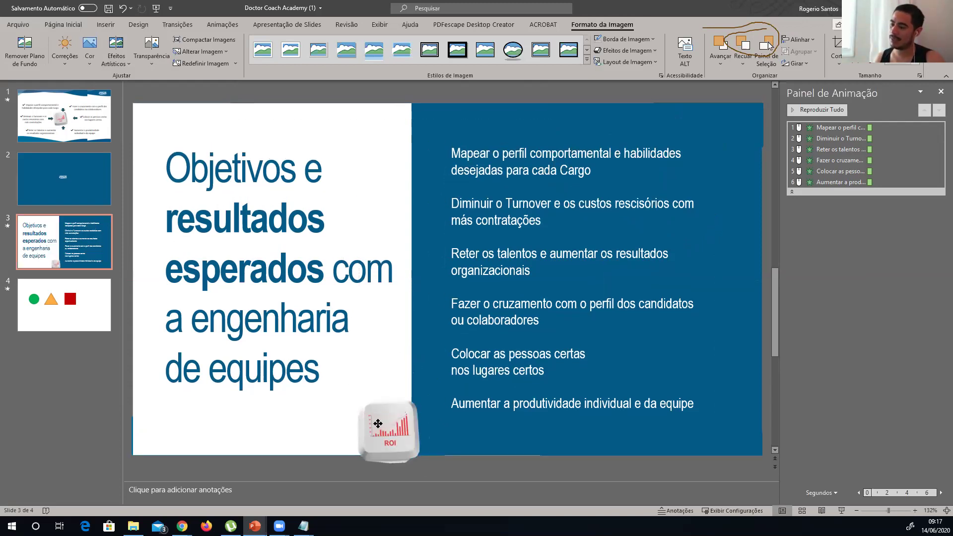
left_click(371, 391)
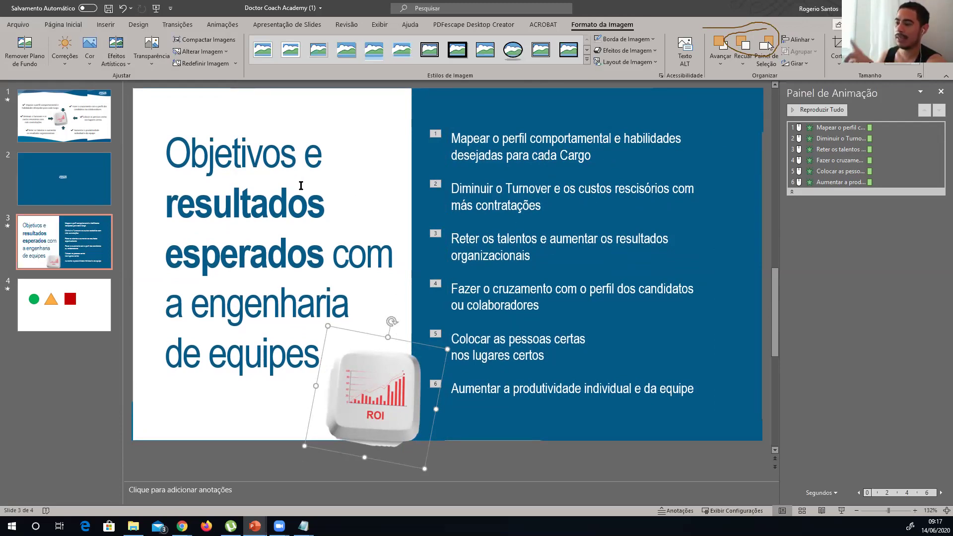
left_click(94, 61)
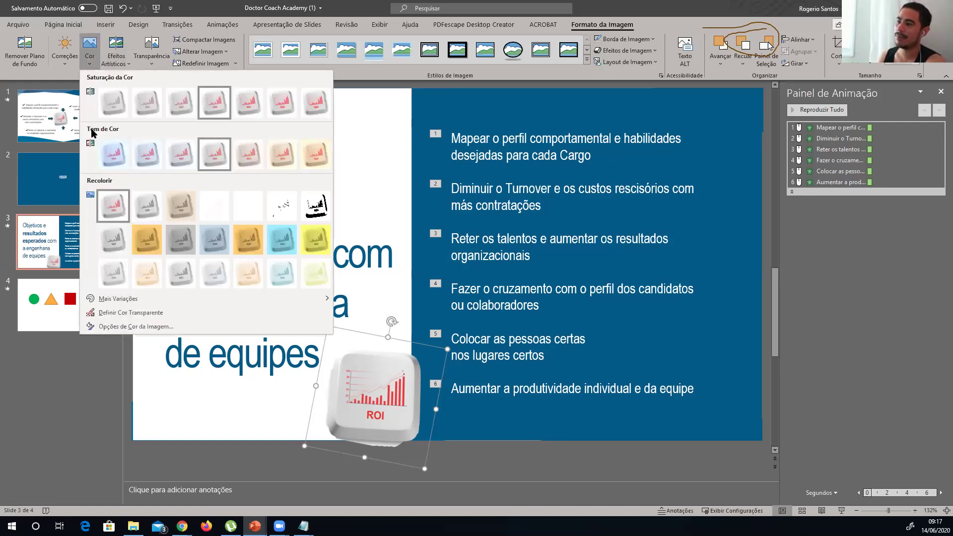
left_click(281, 249)
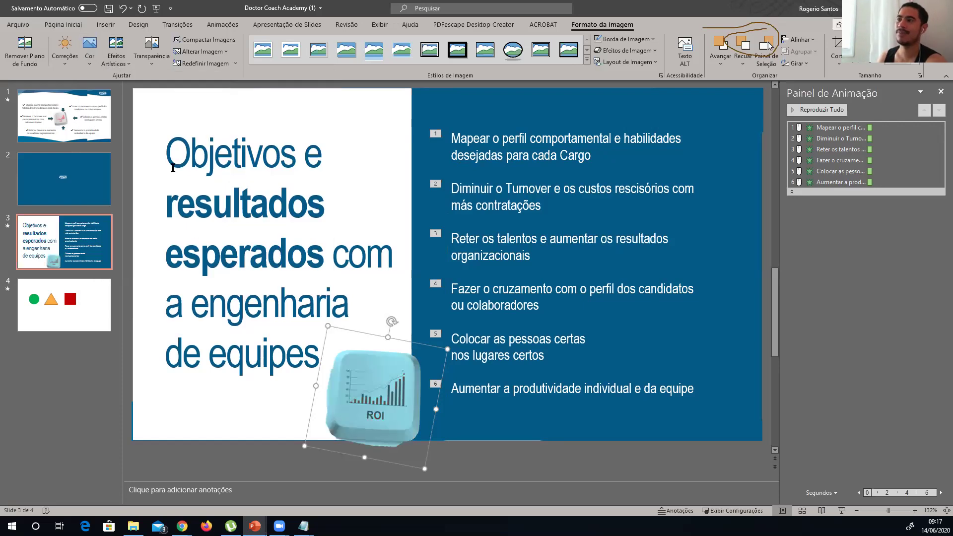
key("ctrl+z")
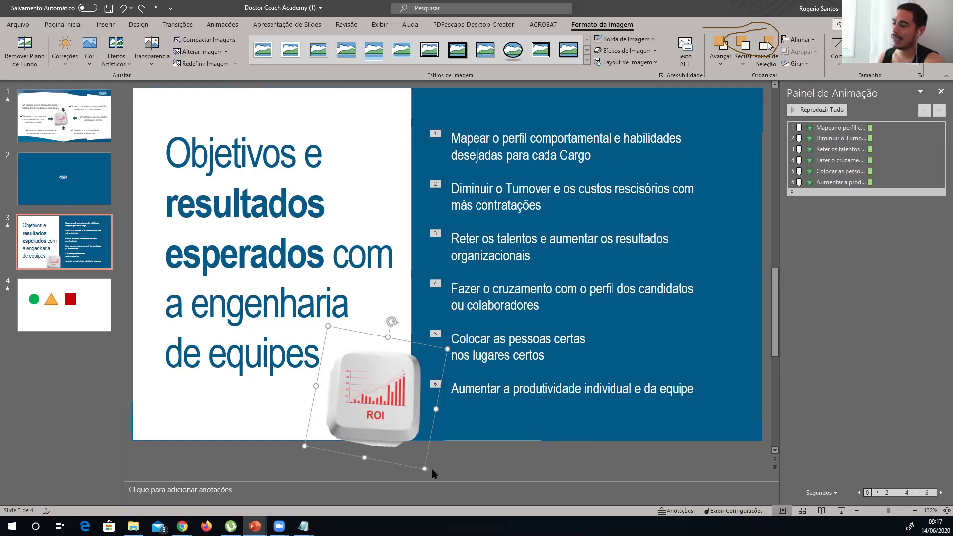
key("ctrl+z")
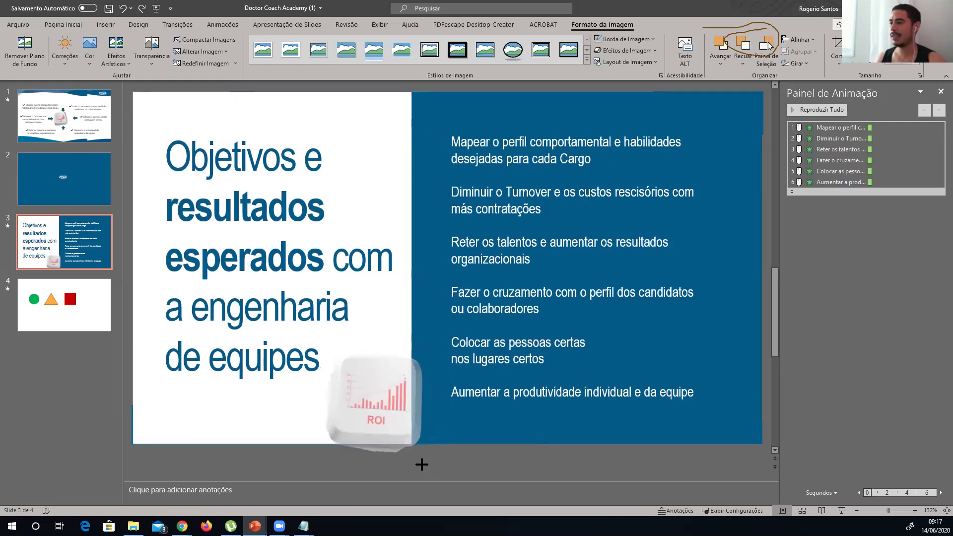
key("ctrl+y")
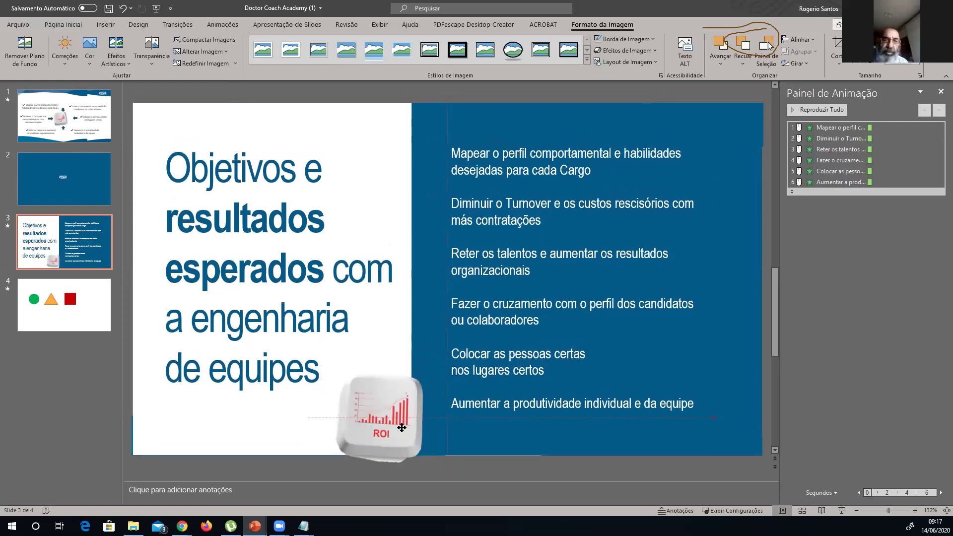
Paste the Doctor Coach logo from slide 2 atop slide 3 and draw an orange rectangle toward the bottom-right.
left_click(65, 182)
left_click(433, 241)
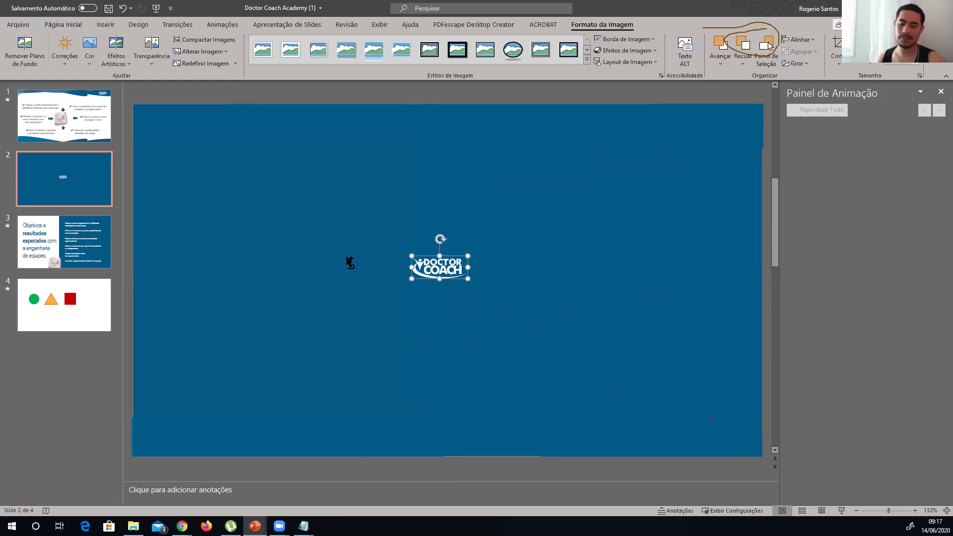
left_click(71, 248)
key("ctrl+v")
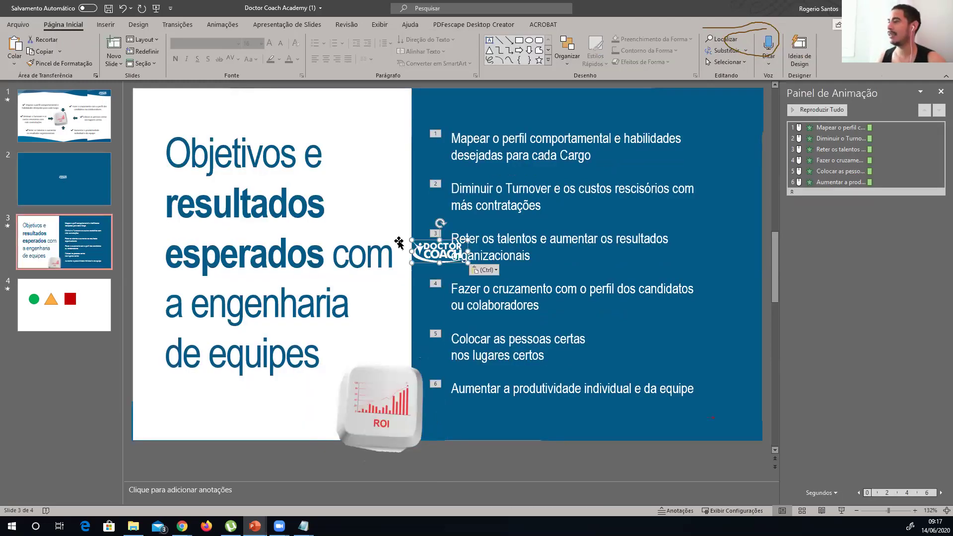
left_click_drag(396, 216, 495, 104)
left_click(519, 41)
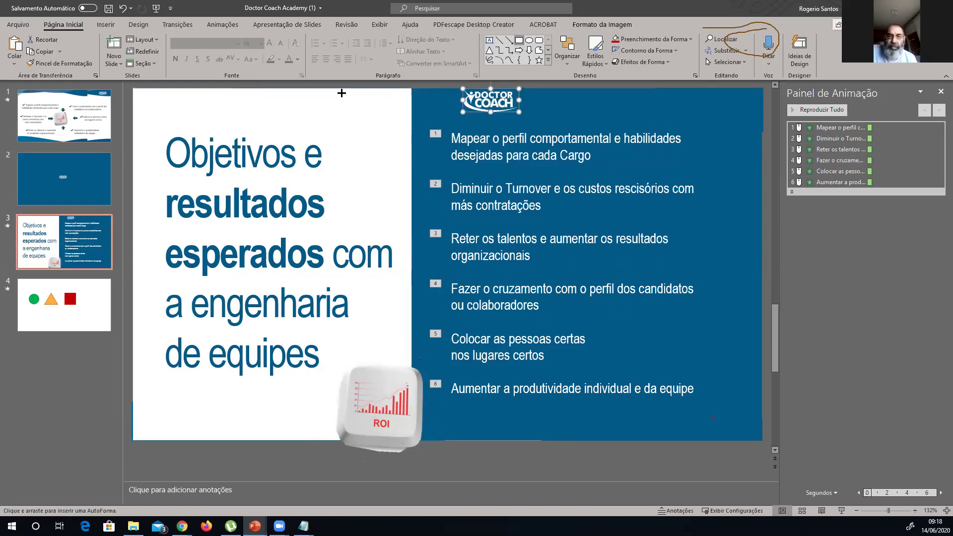
left_click_drag(329, 88, 734, 418)
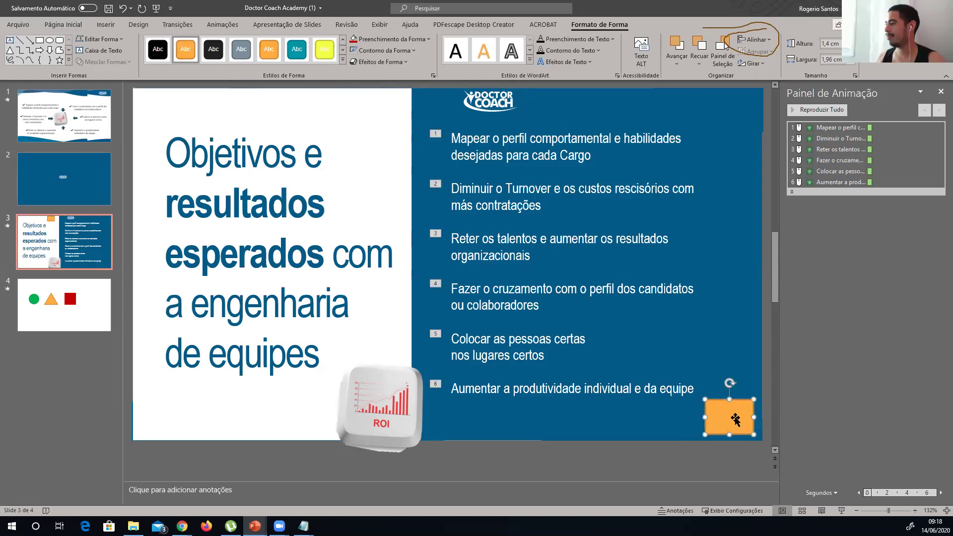
Move the small rectangle to the top-left above the title and make its fill and outline dark blue.
left_click_drag(735, 417, 151, 100)
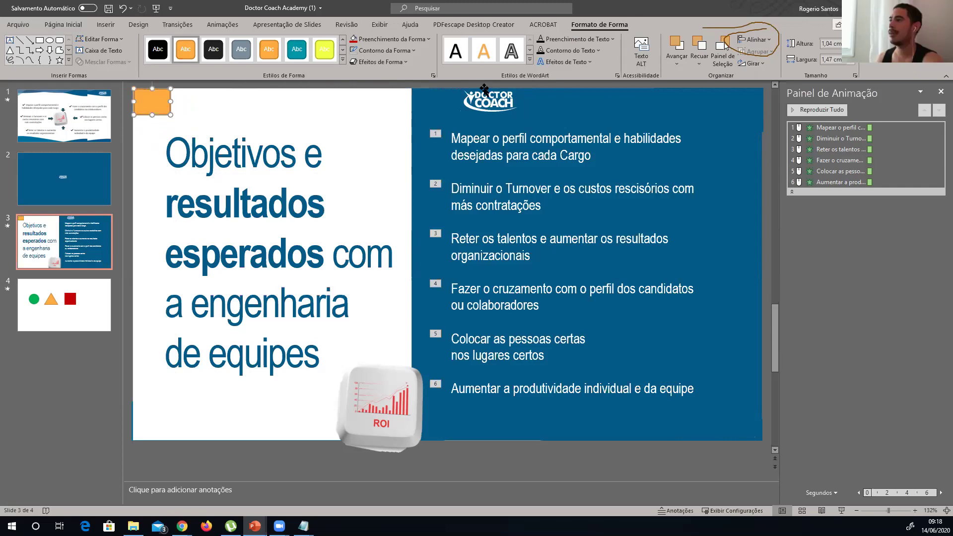
left_click(390, 39)
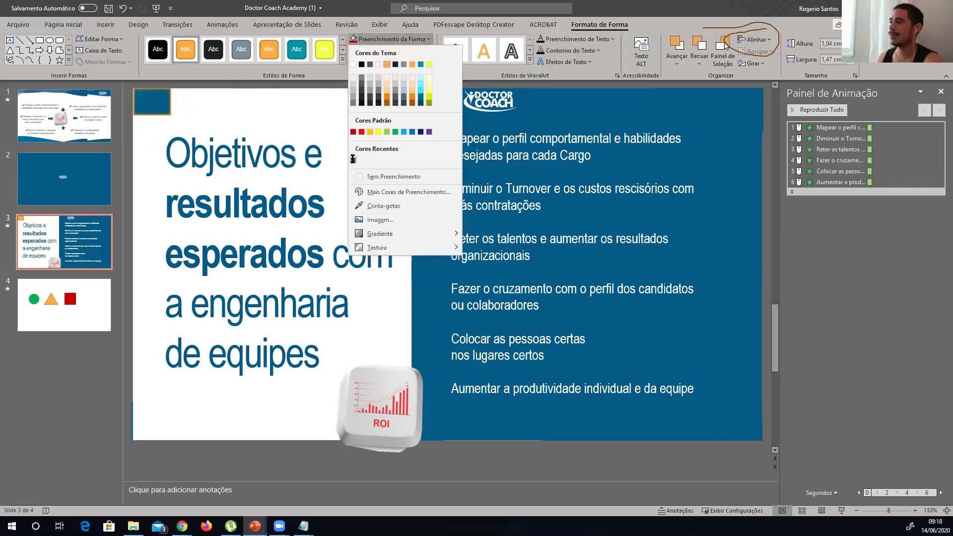
left_click(353, 160)
left_click(384, 50)
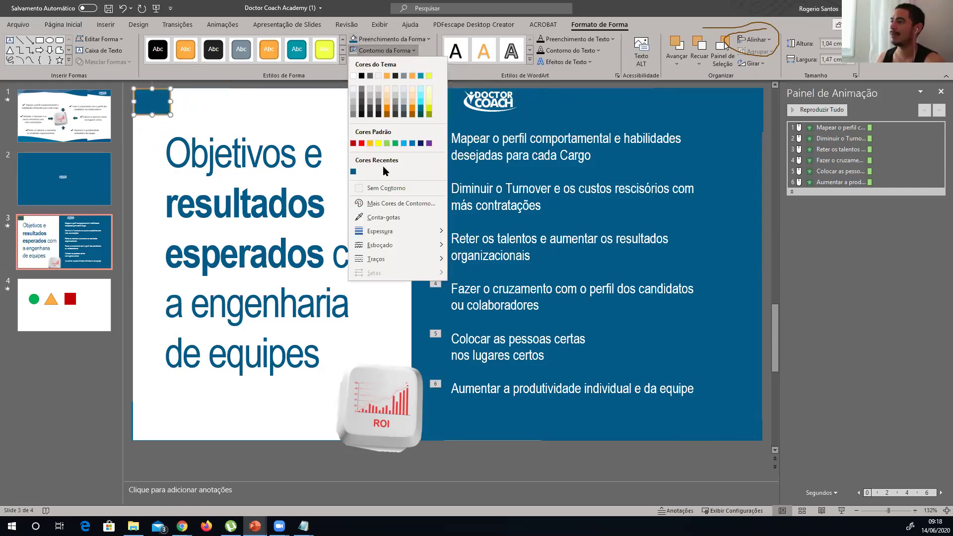
left_click(351, 174)
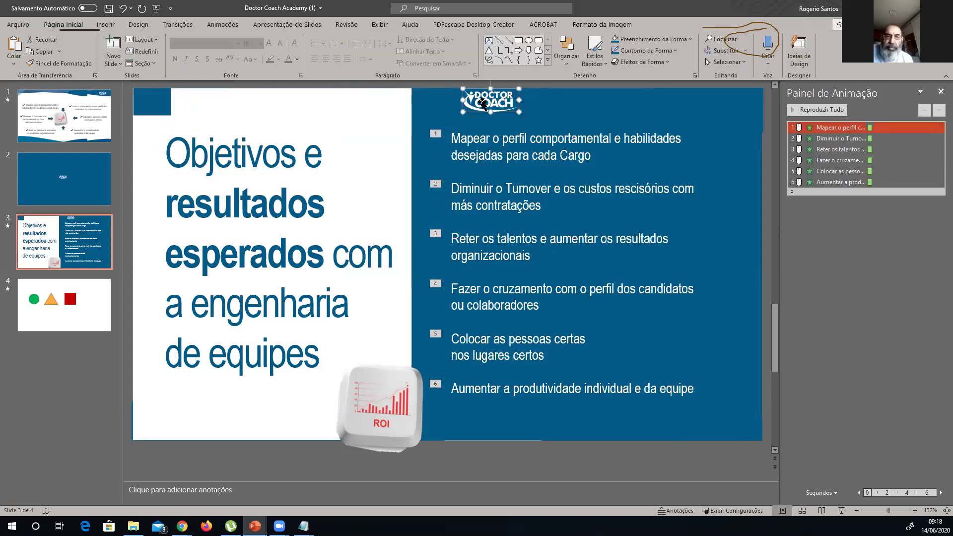
Place the Doctor Coach logo on the top-left blue box and enlarge it to fit.
left_click_drag(311, 119, 317, 119)
right_click(317, 119)
left_click(354, 201)
key("ctrl+z")
left_click_drag(208, 110, 174, 110)
mouse_move(223, 126)
left_mouse_down()
mouse_move(156, 99)
mouse_move(127, 98)
mouse_move(175, 113)
left_mouse_up()
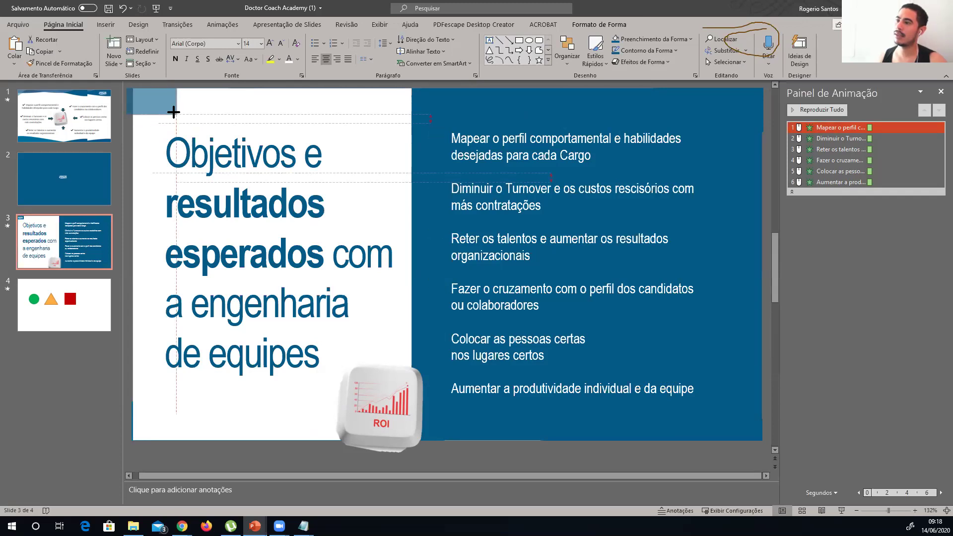
left_click(157, 102)
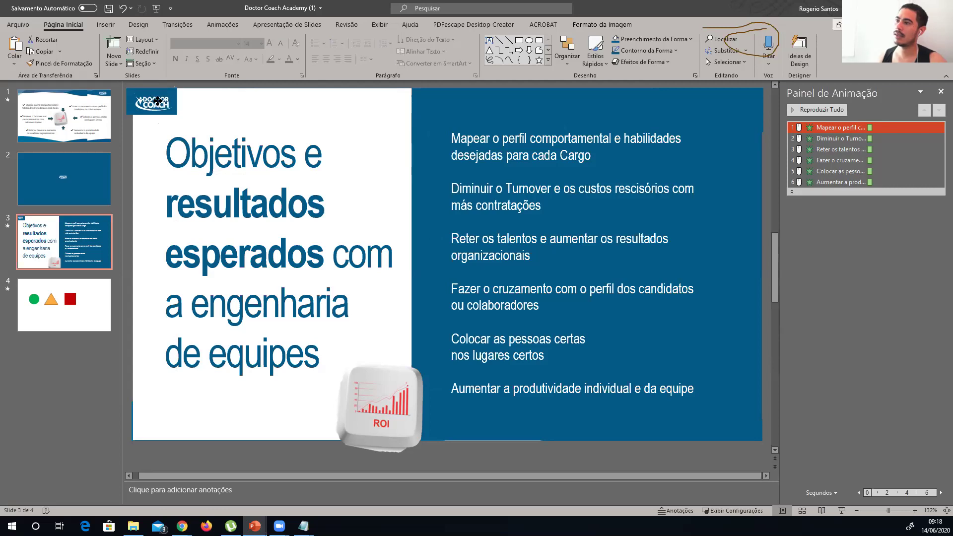
left_click_drag(158, 101, 160, 99)
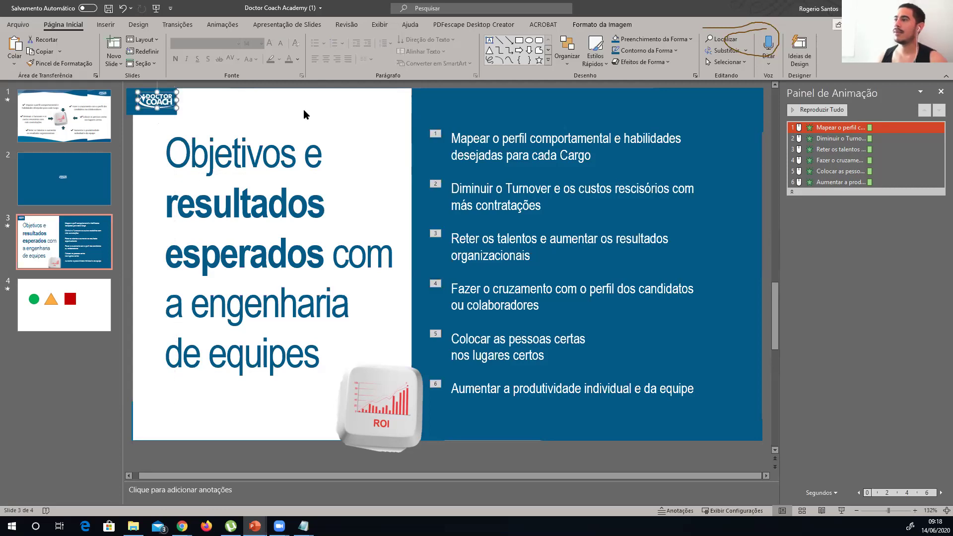
Bring the Chrome window showing the sbap.com.br site to the front.
left_click(400, 387)
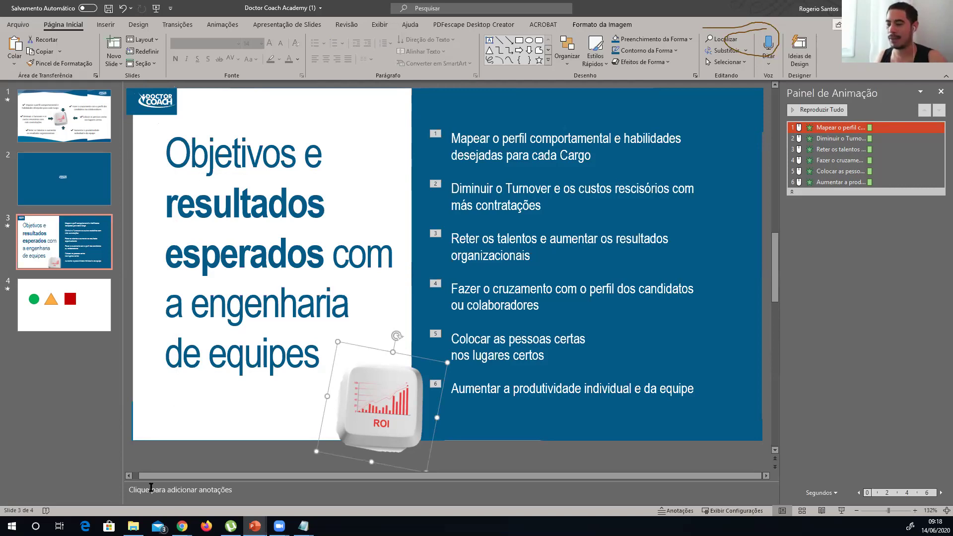
left_click(182, 526)
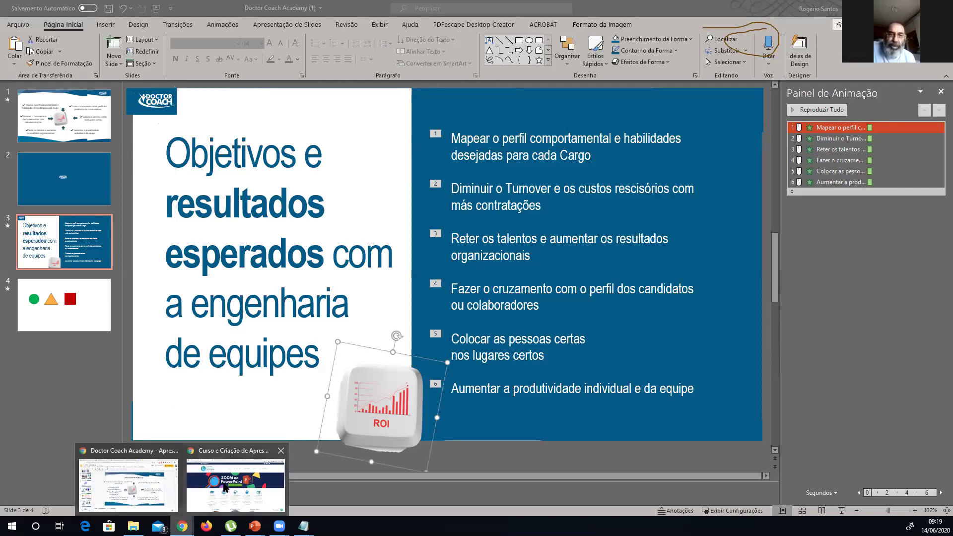
left_click(223, 489)
Load google.com in the sbap tab.
left_click(289, 24)
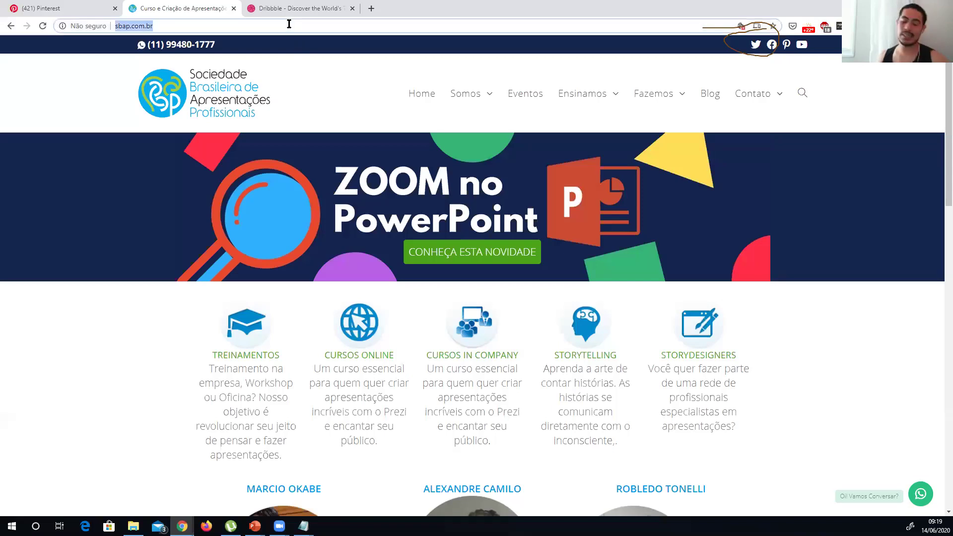
type("googl")
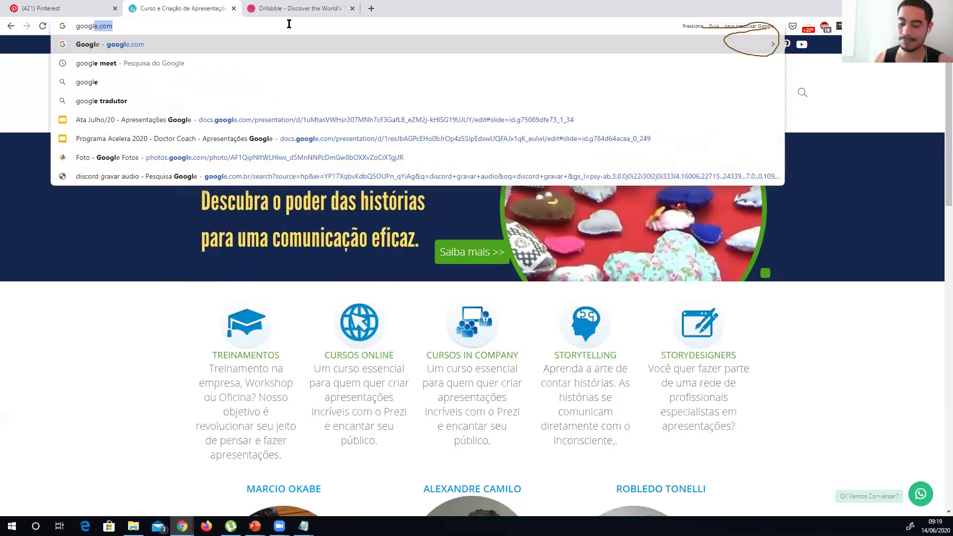
key("Return")
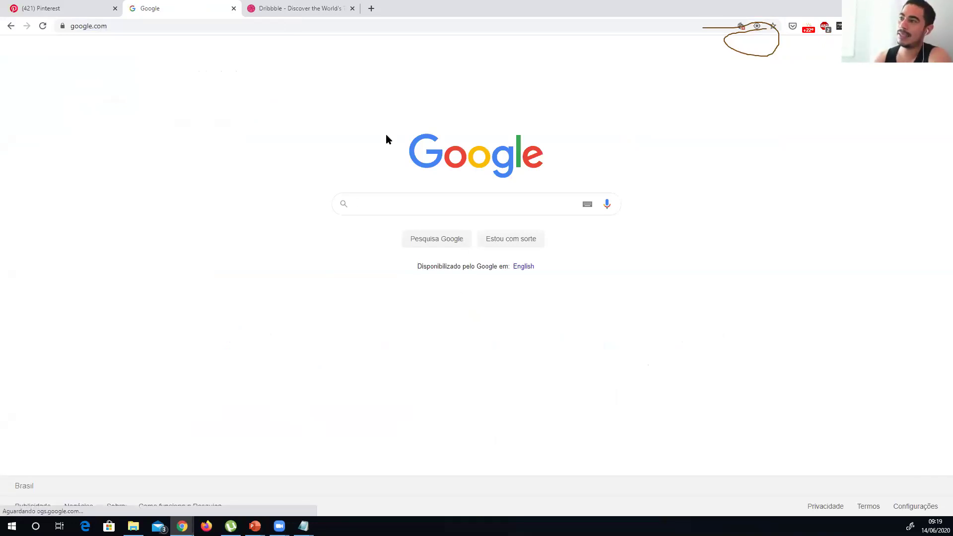
In the Dribbble tab, search Google for pixabay and open the Pixabay website.
left_click(322, 13)
left_click(313, 22)
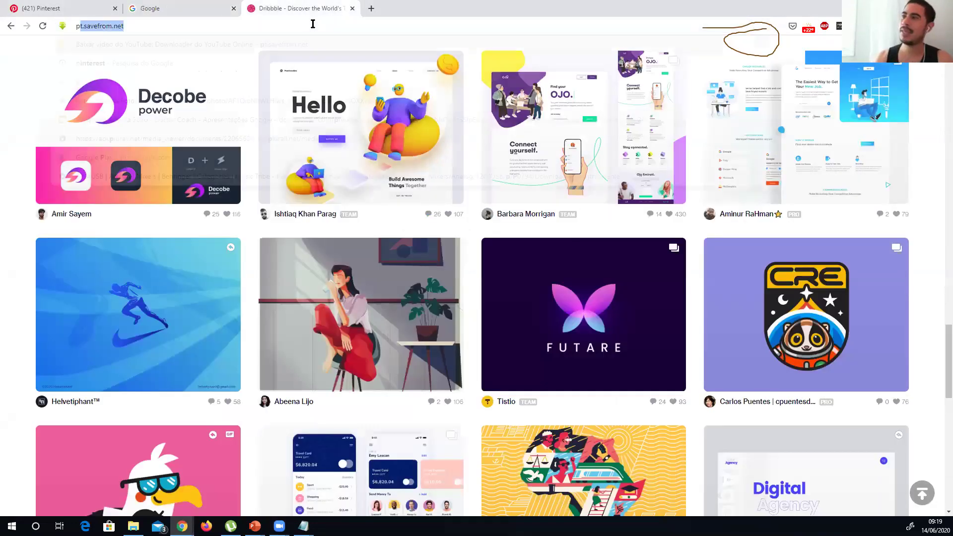
type("pe")
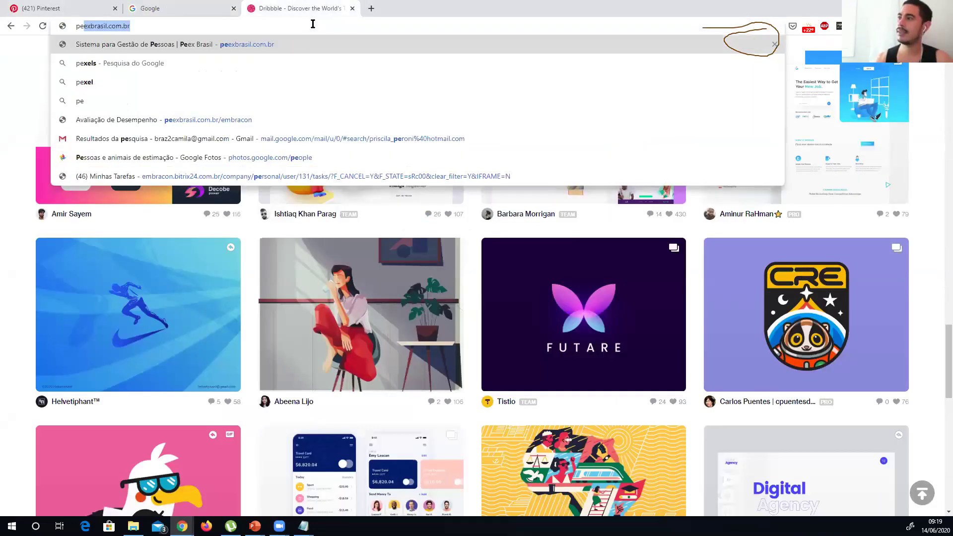
type("le")
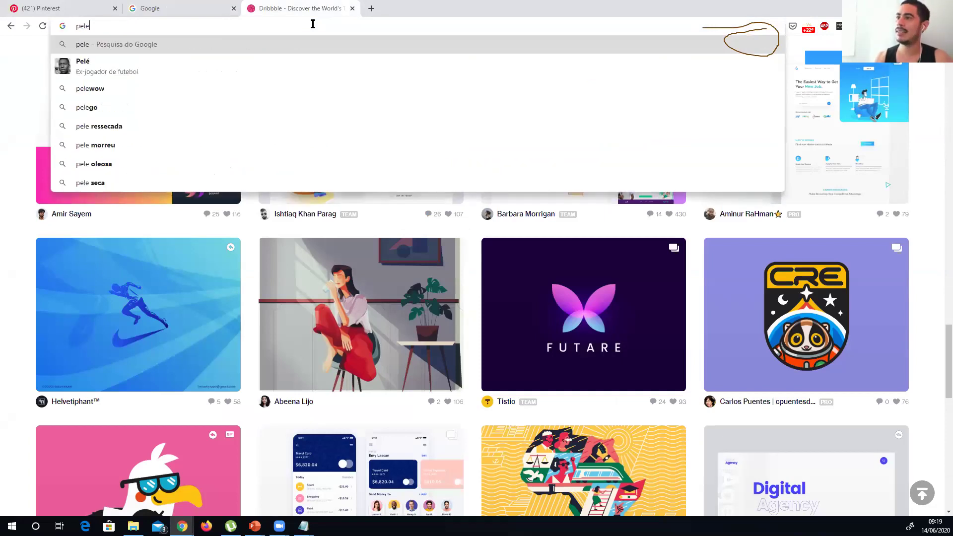
type("x")
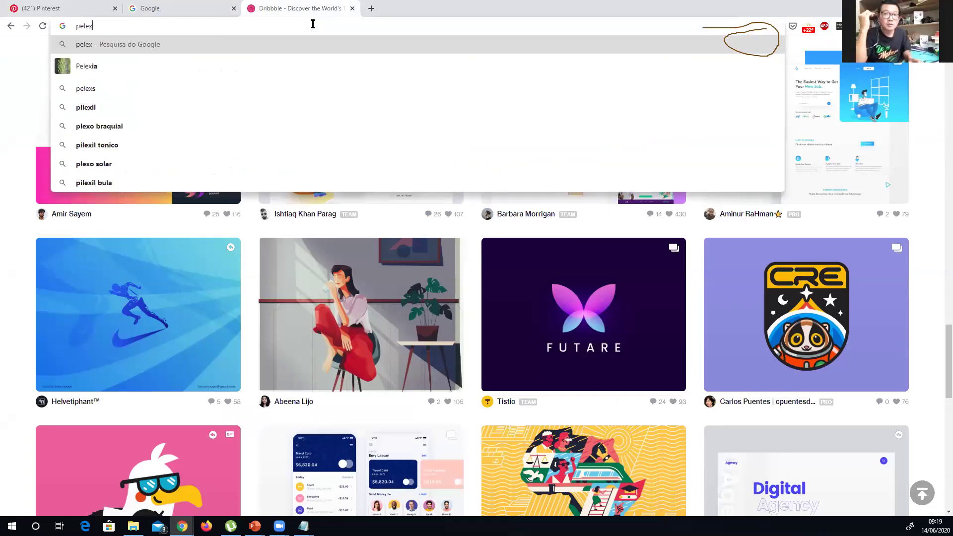
key("BackSpace")
key("BackSpace")
key("BackSpace")
type("e")
key("BackSpace")
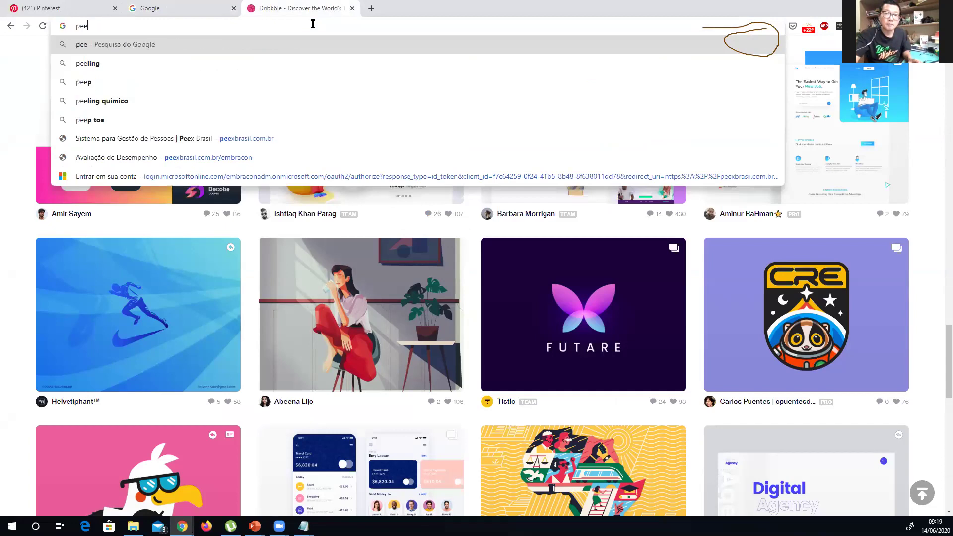
key("BackSpace")
key("BackSpace")
key("BackSpace")
type("pi")
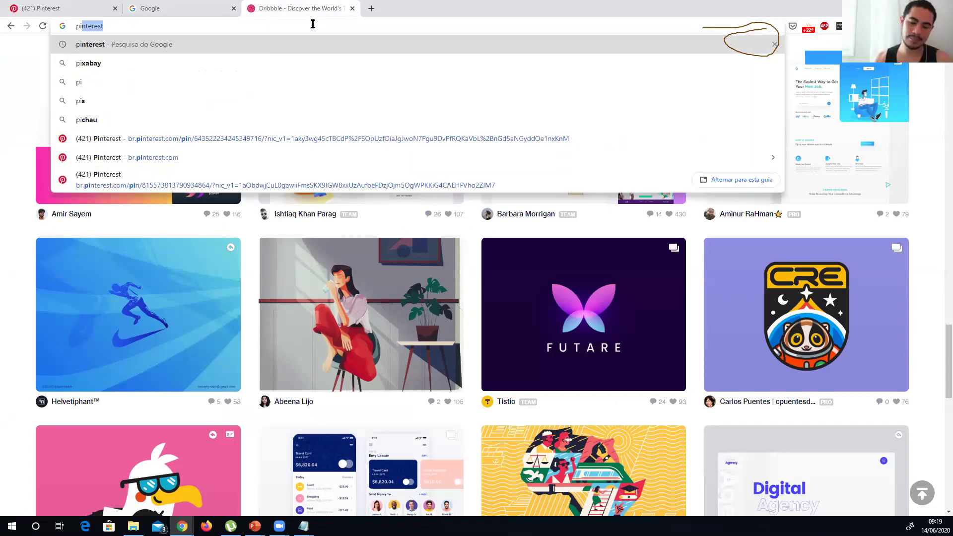
type("xba")
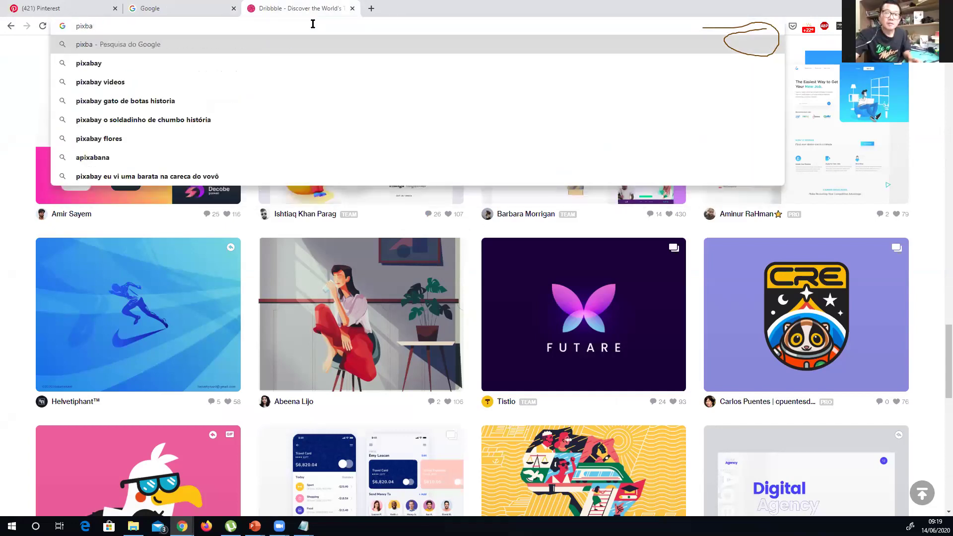
left_click(148, 61)
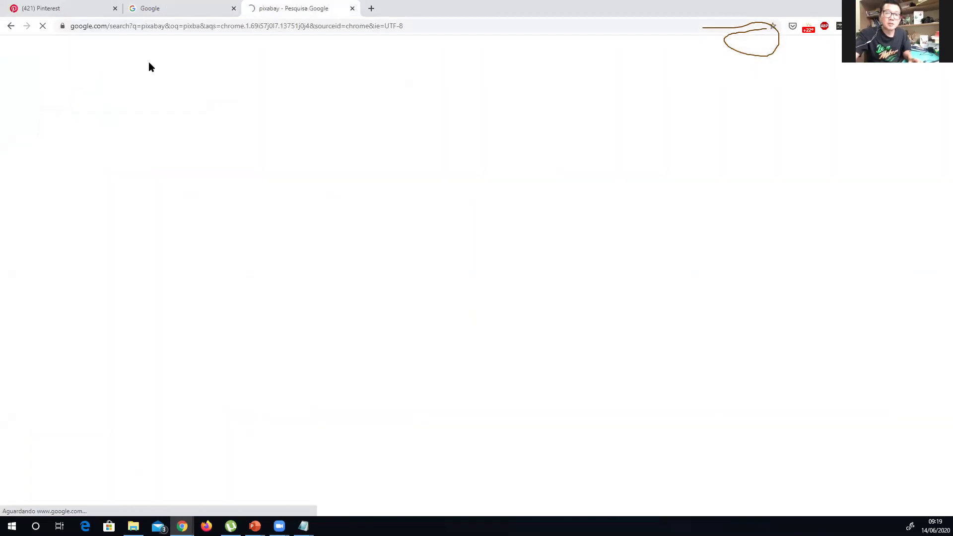
left_click(108, 140)
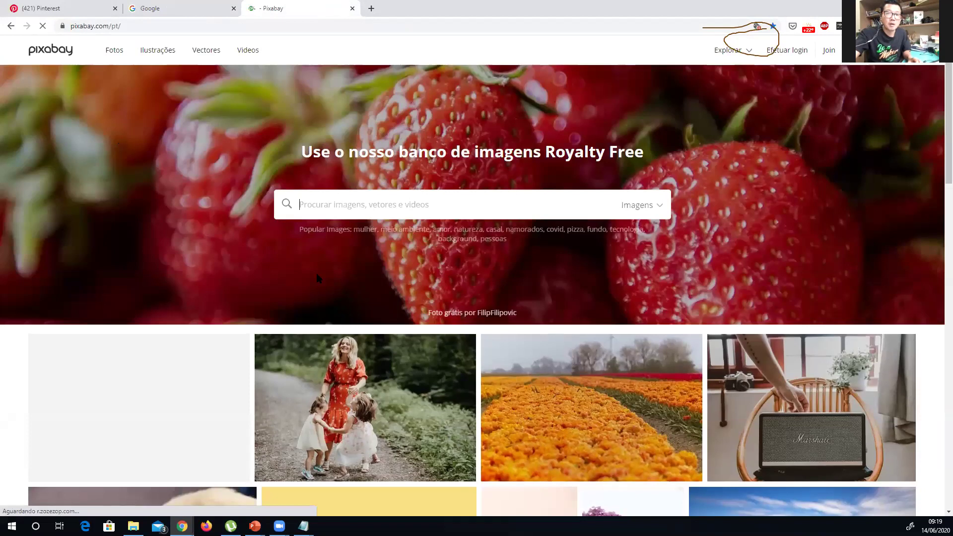
Browse the Pixabay homepage briefly, then return to the Google homepage tab.
scroll(294, 329, "down", 4)
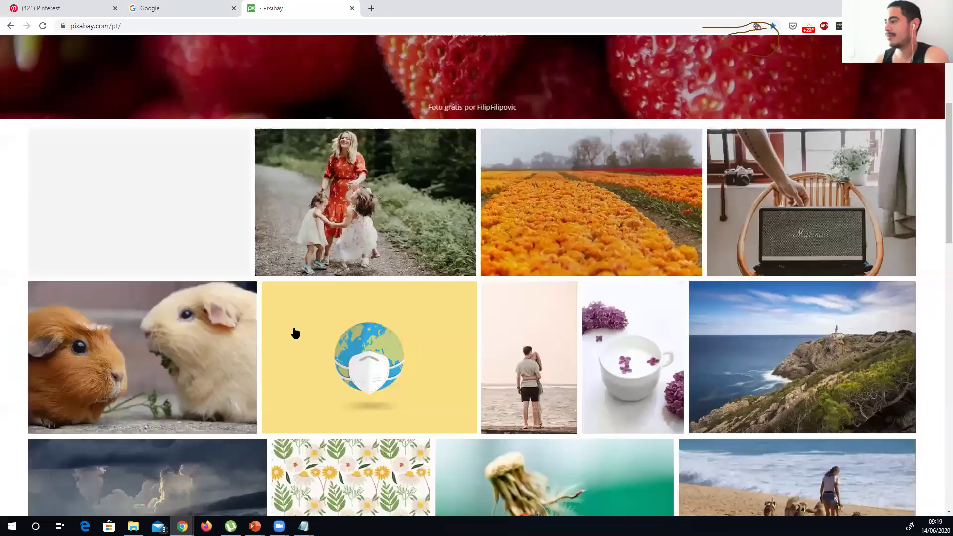
scroll(295, 331, "down", 2)
scroll(267, 128, "up", 4)
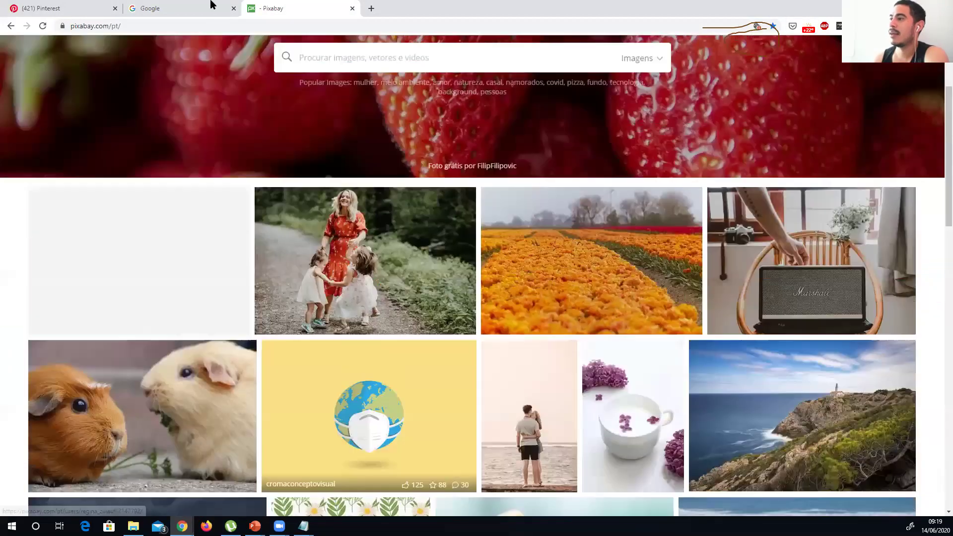
left_click(211, 3)
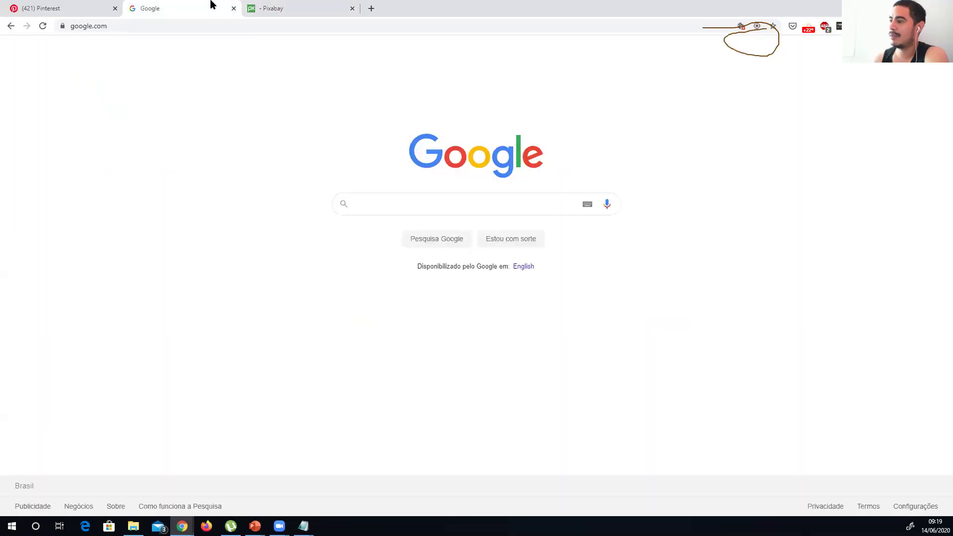
key("ctrl+Tab")
mouse_move(365, 309)
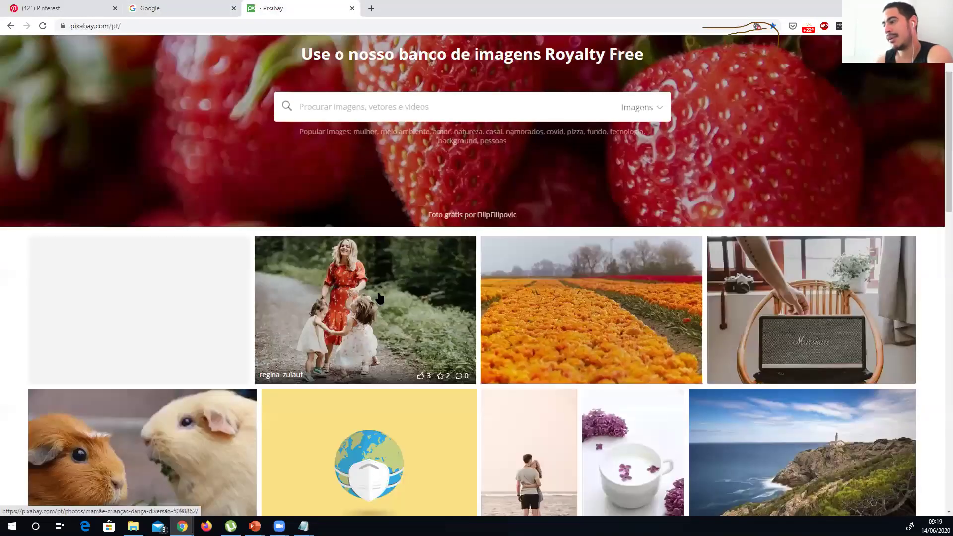
scroll(379, 297, "down", 3)
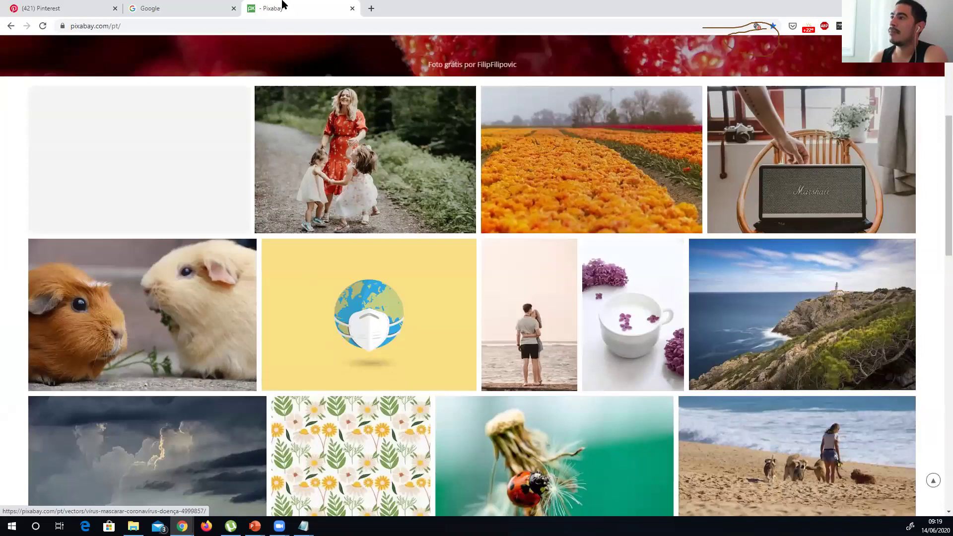
left_click(188, 3)
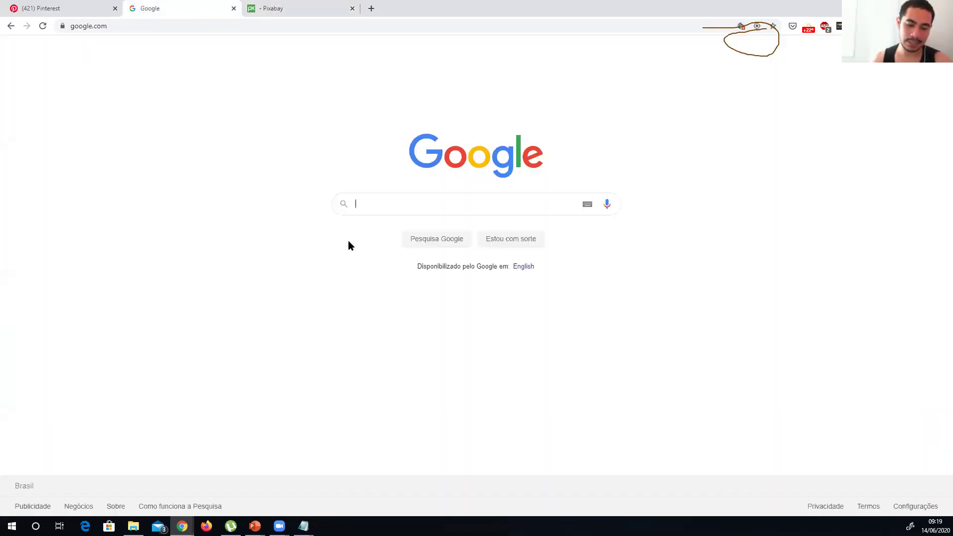
Search Google Images for "roi" with results limited to large images.
type("roi")
key("Return")
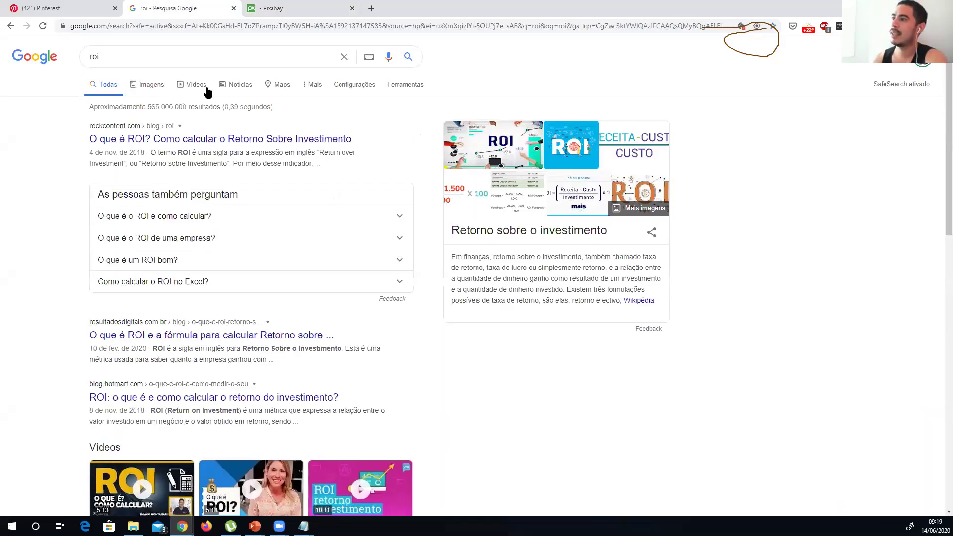
left_click(152, 88)
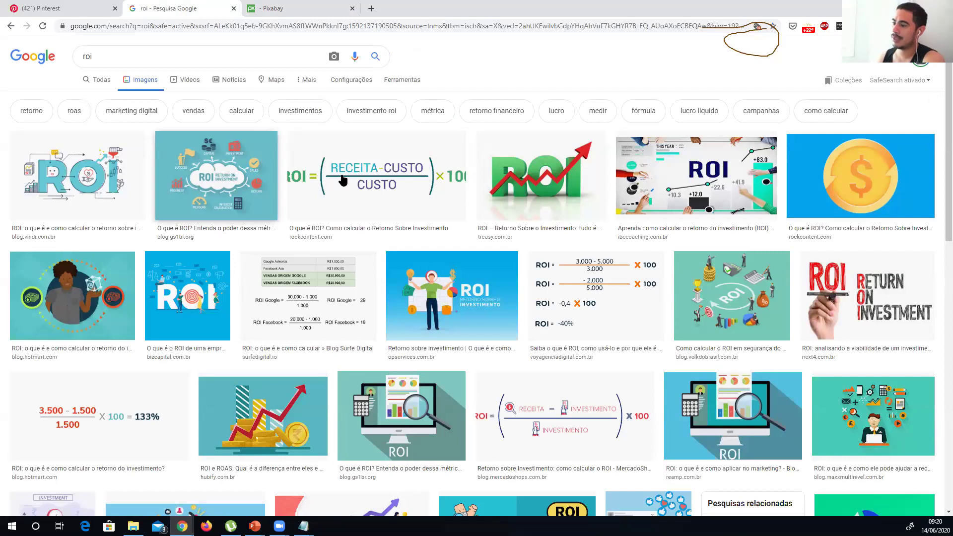
left_click(403, 80)
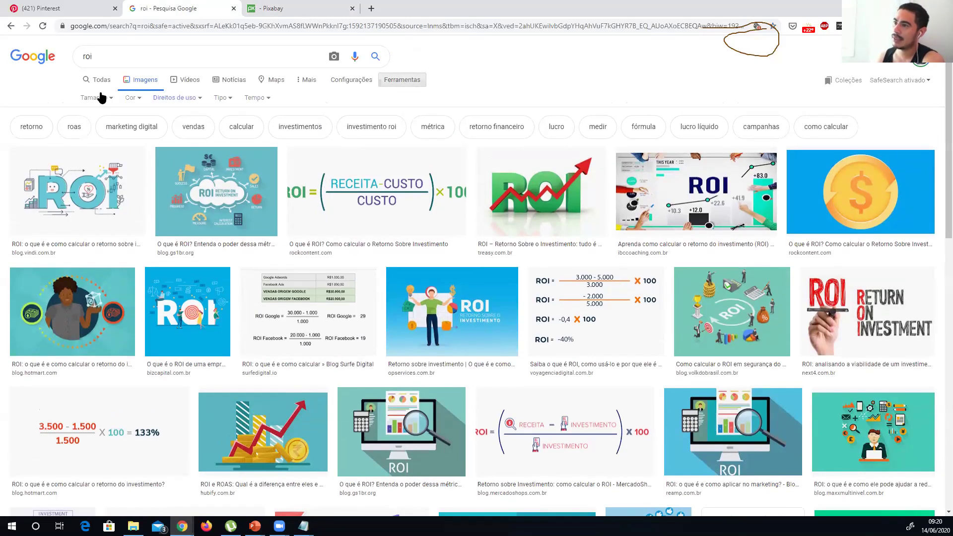
left_click(110, 103)
left_click(99, 130)
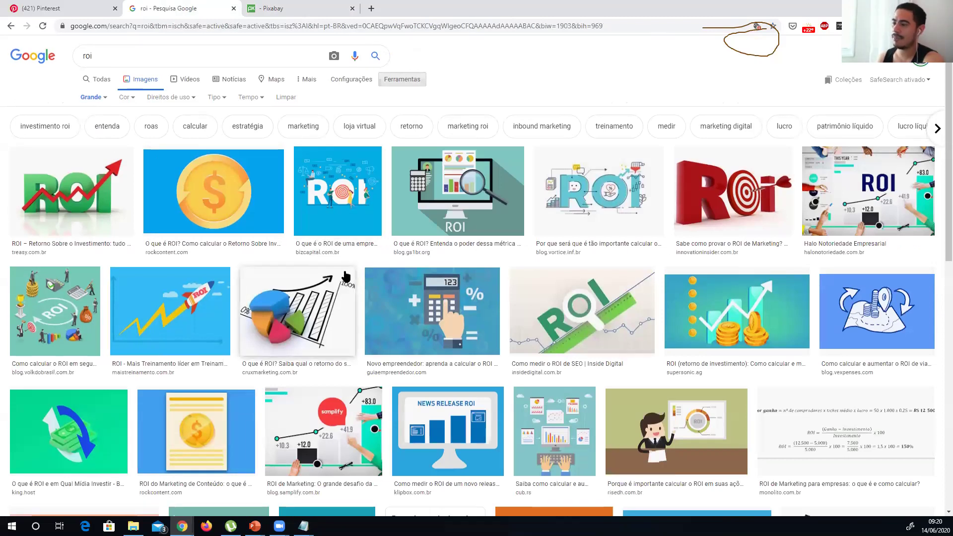
Browse the results and preview the green ROI image with the red rising arrow.
scroll(346, 276, "down", 3)
scroll(346, 276, "down", 3)
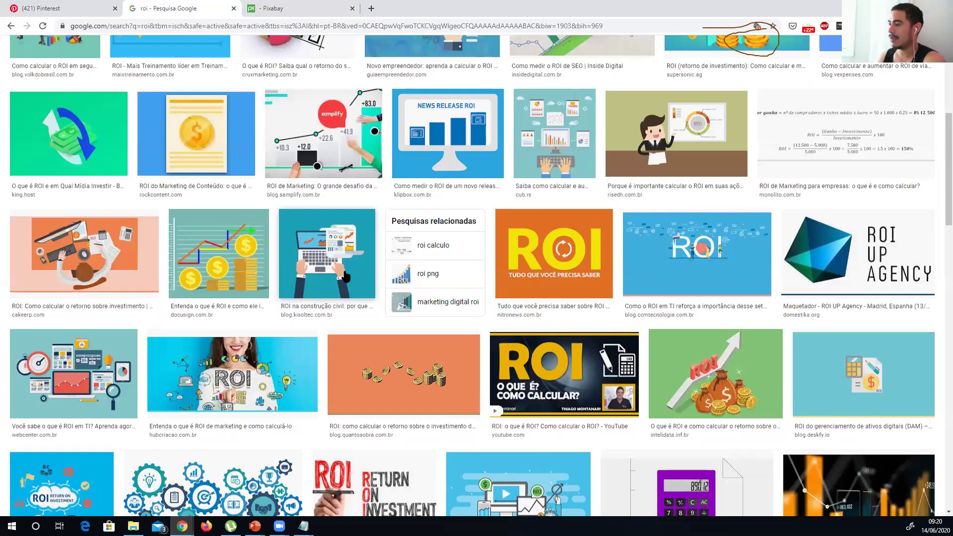
scroll(346, 276, "down", 3)
scroll(345, 270, "down", 2)
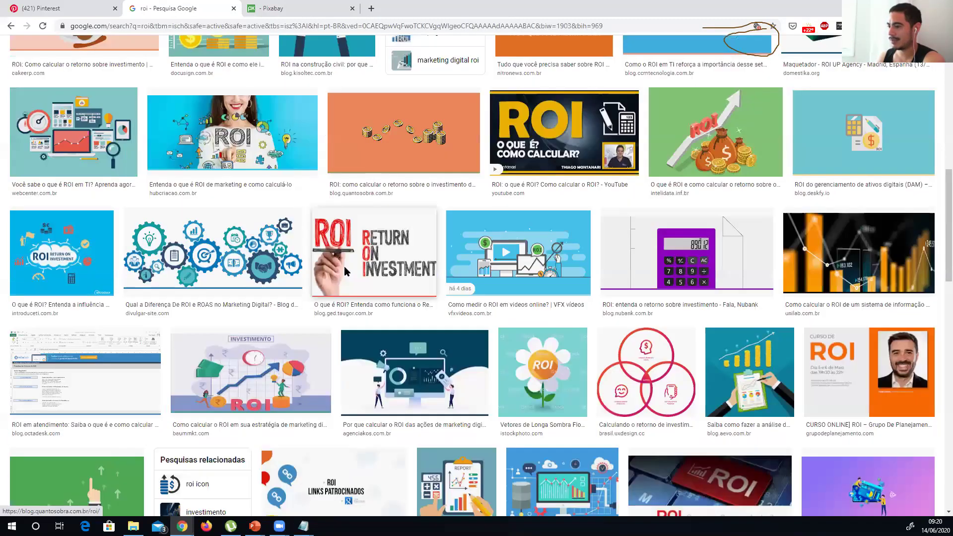
scroll(345, 270, "down", 2)
scroll(345, 270, "down", 1)
scroll(345, 270, "down", 1)
scroll(346, 271, "down", 1)
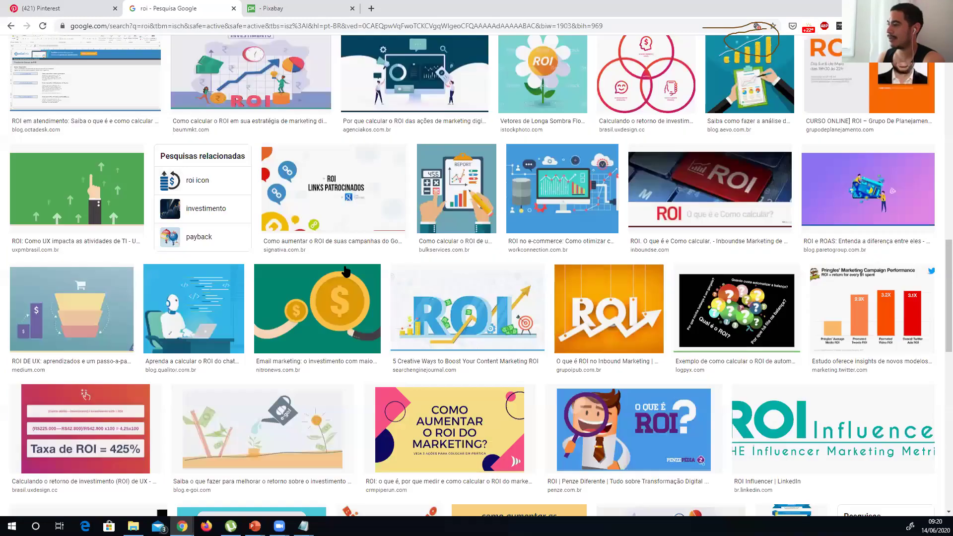
scroll(346, 271, "down", 2)
scroll(346, 271, "down", 3)
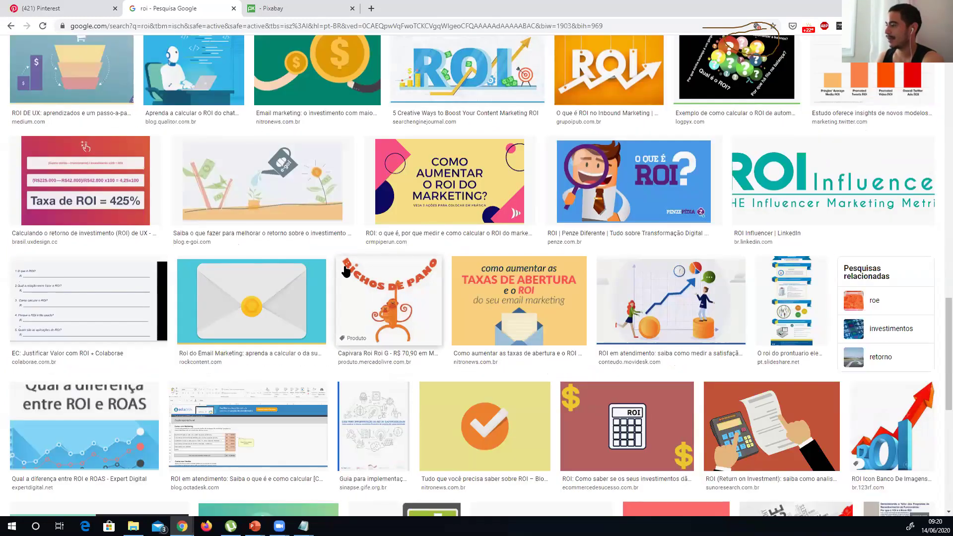
scroll(346, 271, "down", 4)
scroll(346, 271, "up", 7)
scroll(346, 271, "up", 2)
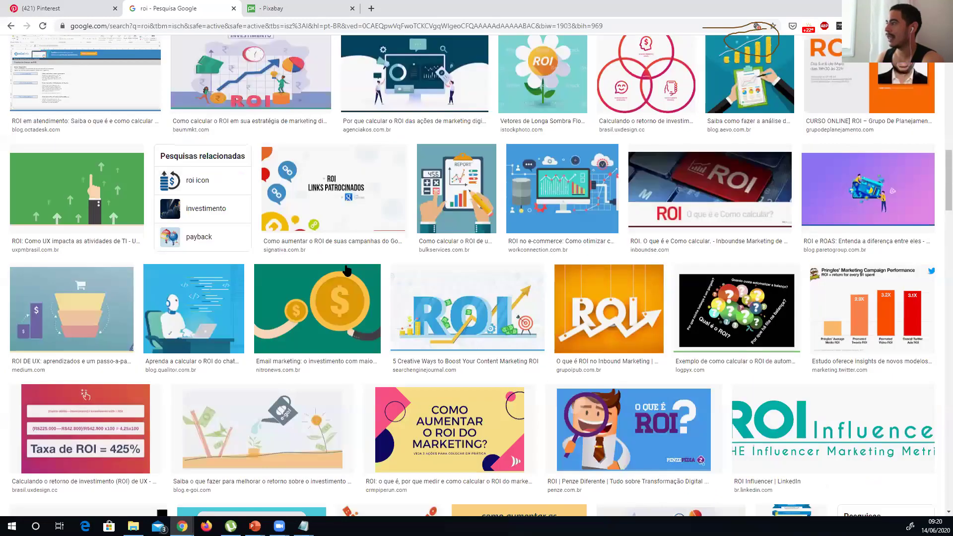
scroll(346, 271, "up", 5)
scroll(346, 271, "up", 5)
scroll(346, 271, "up", 7)
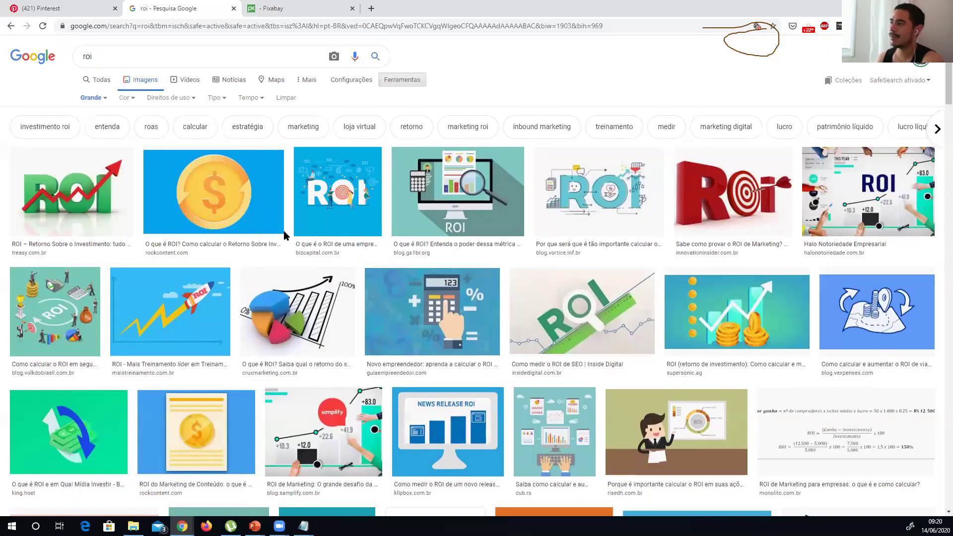
left_click(77, 175)
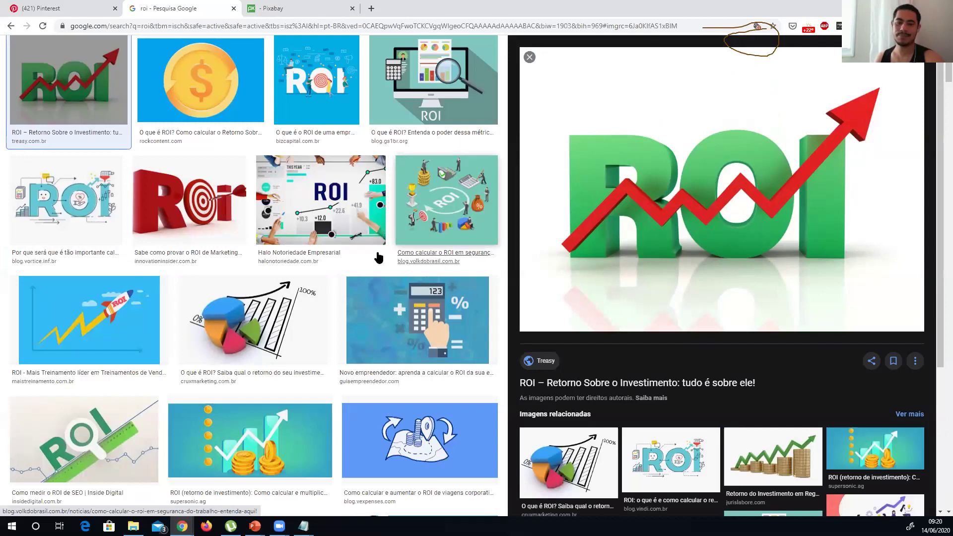
mouse_move(714, 190)
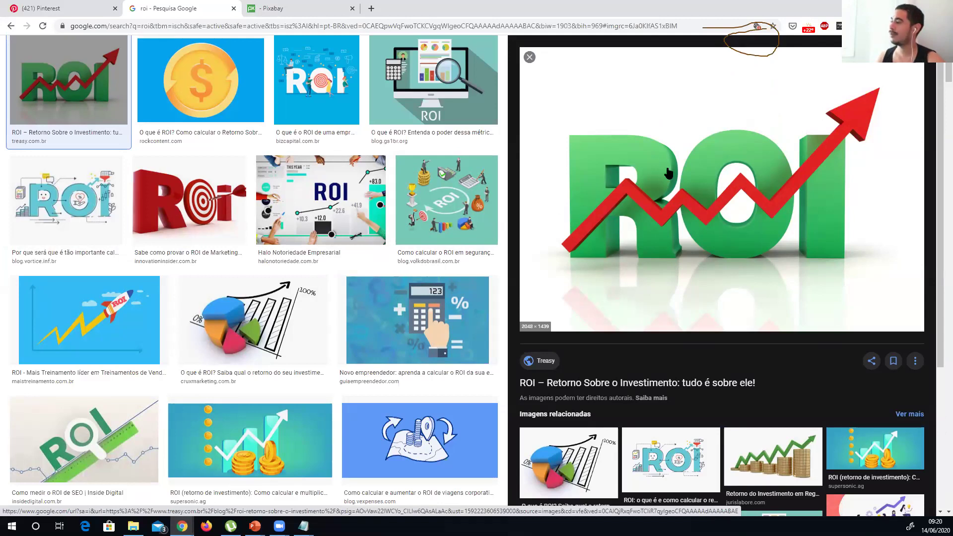
Copy the ROI image with Copiar imagem and switch back to PowerPoint.
right_click(720, 260)
left_click(721, 260)
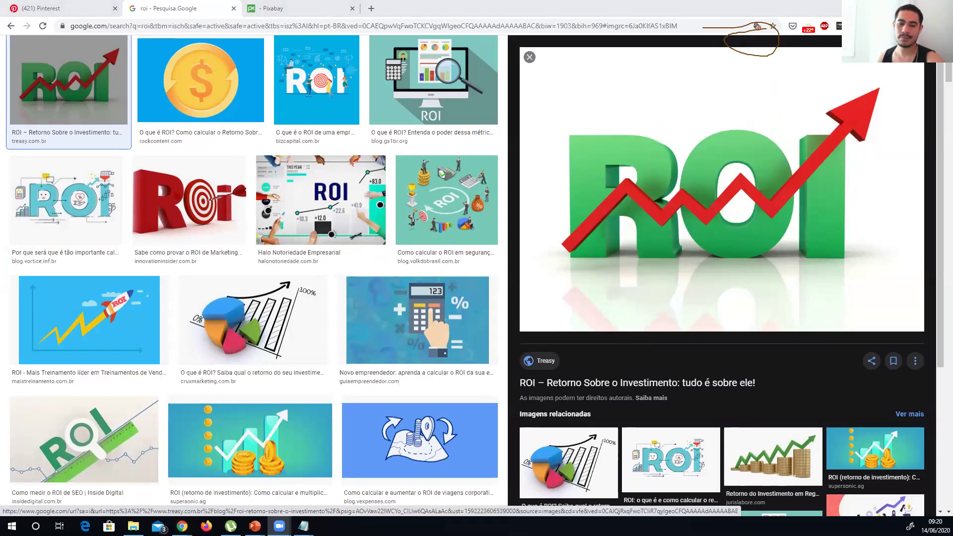
key("alt+Tab")
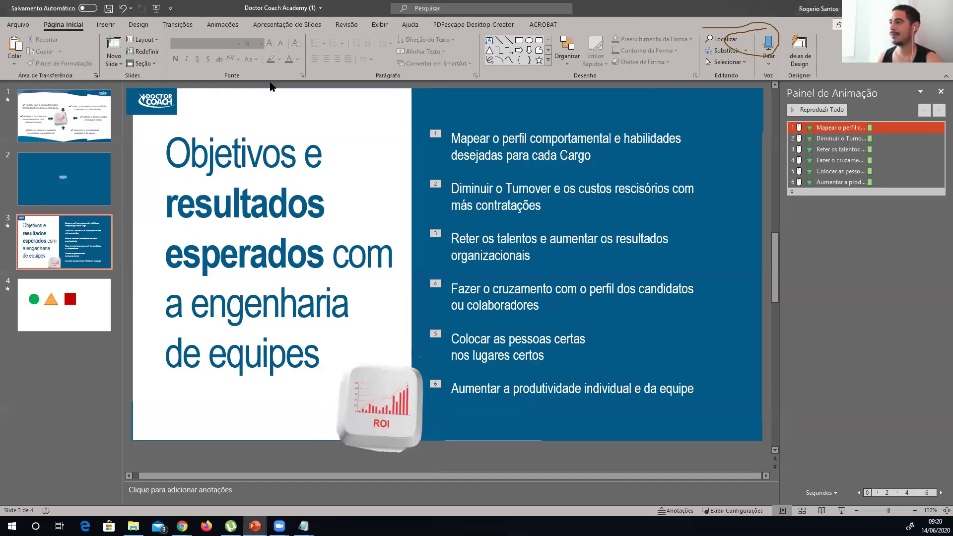
Paste the ROI image onto slide 3, shrink it, and remove the old ROI keyboard-key picture.
key("ctrl+v")
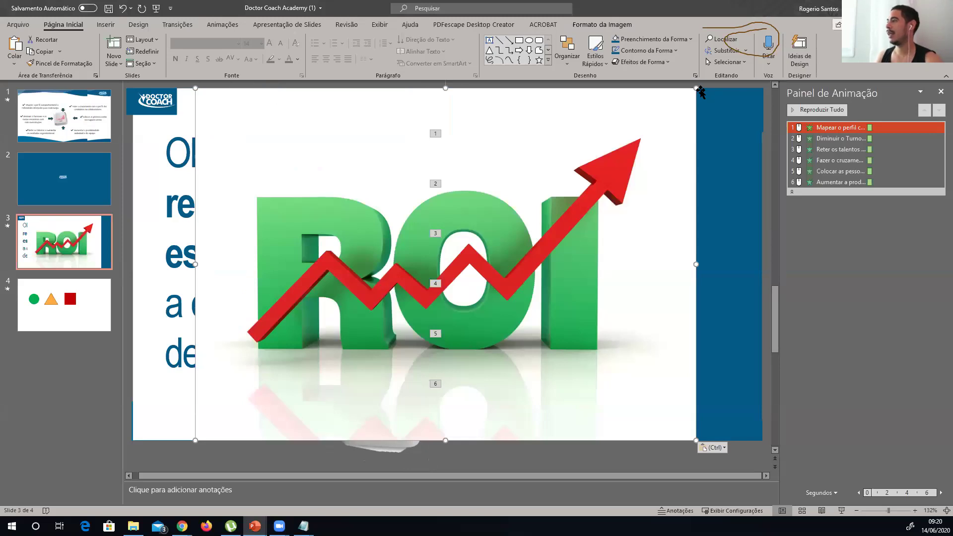
left_click_drag(697, 89, 279, 383)
left_click(386, 394)
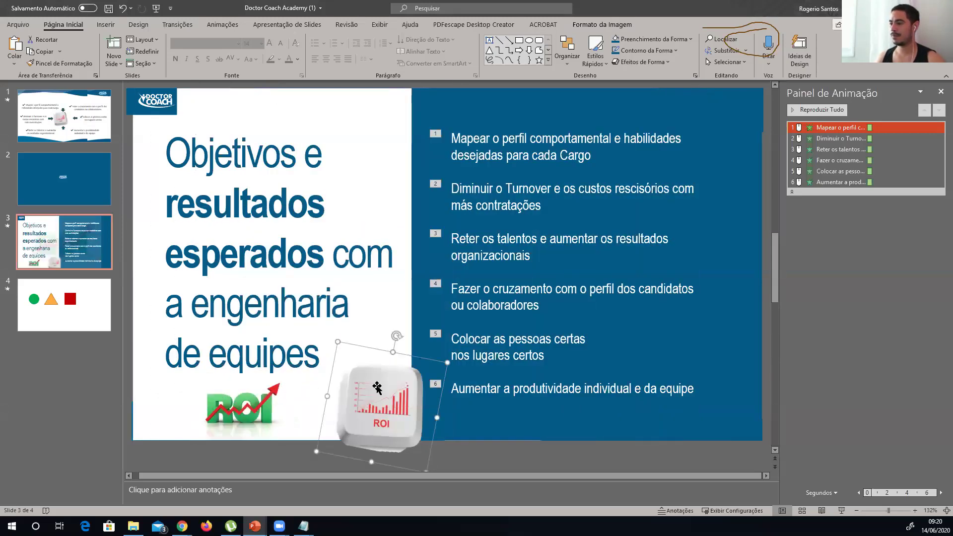
key("ctrl+z")
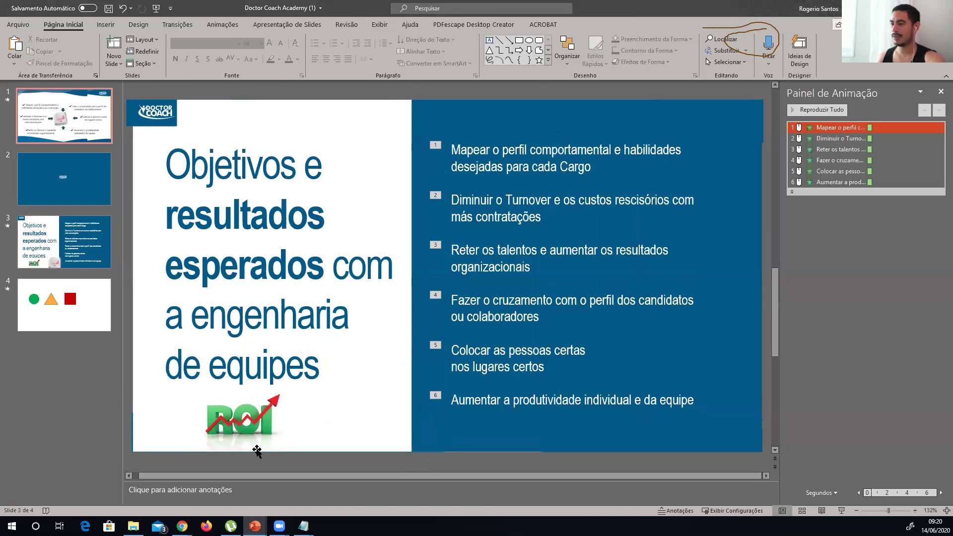
Position the green ROI graphic just beside 'de equipes' at the panel's lower right.
left_click_drag(292, 426, 402, 392)
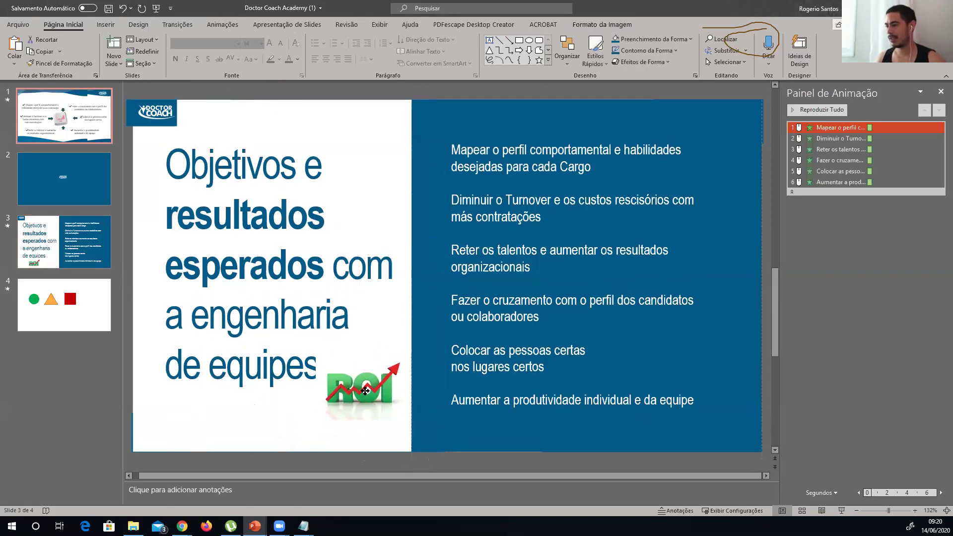
right_click(359, 390)
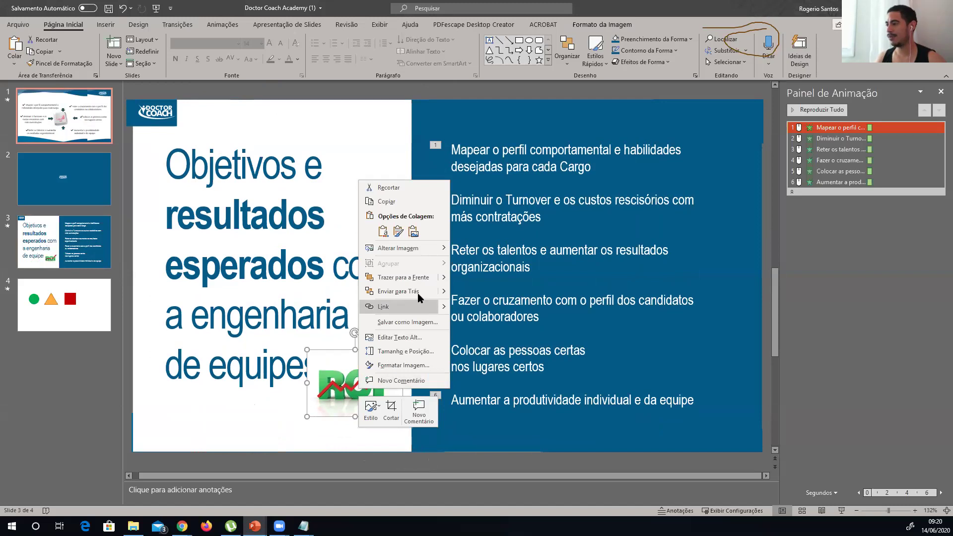
left_click(257, 292)
left_click(257, 292)
right_click(227, 133)
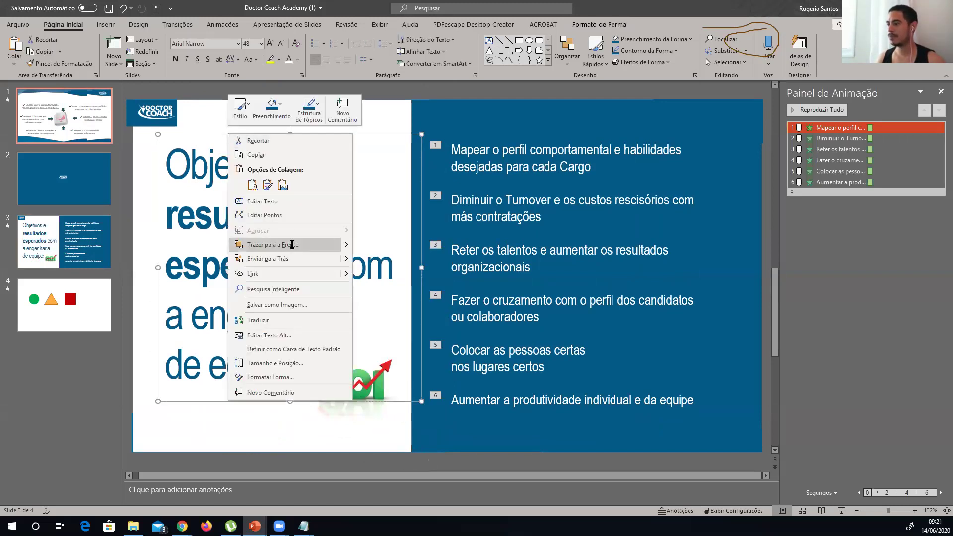
left_click(293, 245)
left_click_drag(371, 419, 405, 420)
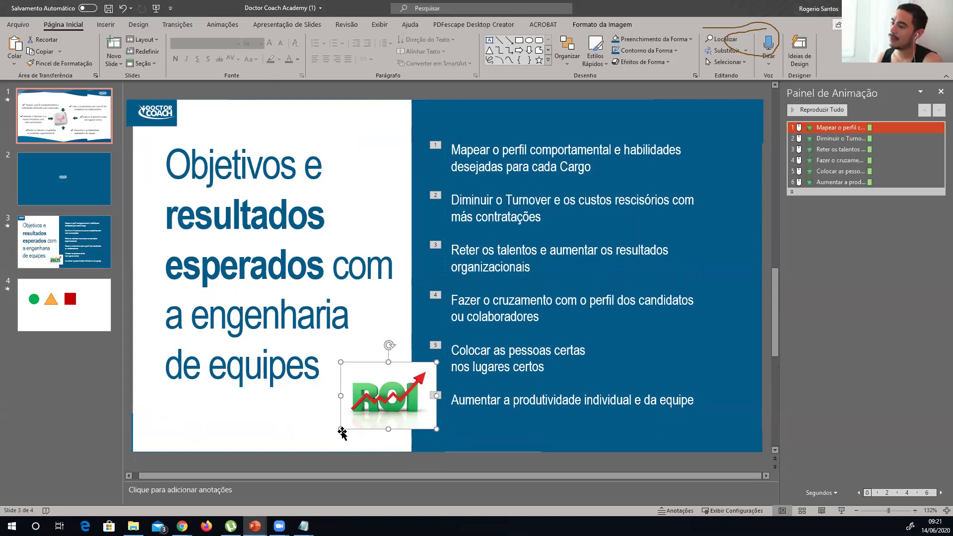
key("Delete")
key("ctrl+z")
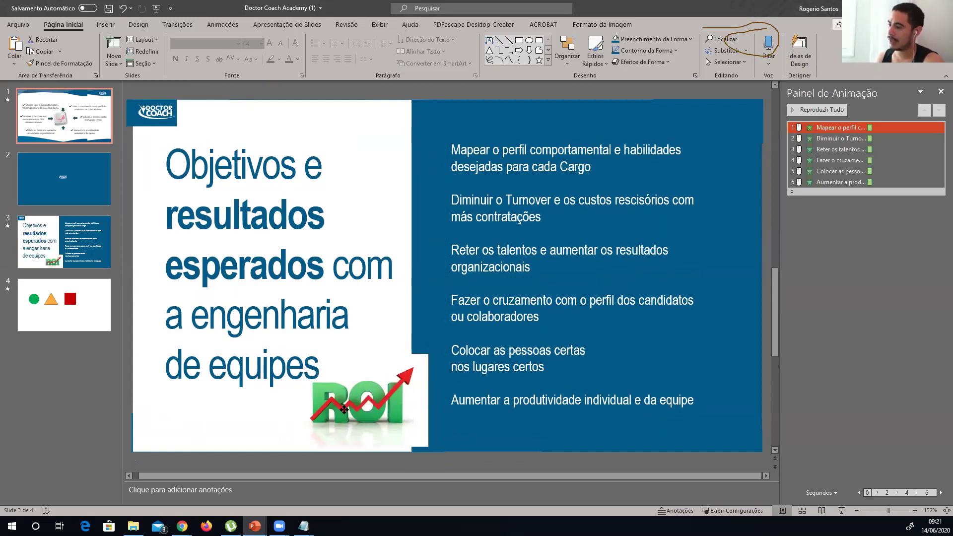
left_click_drag(346, 409, 347, 415)
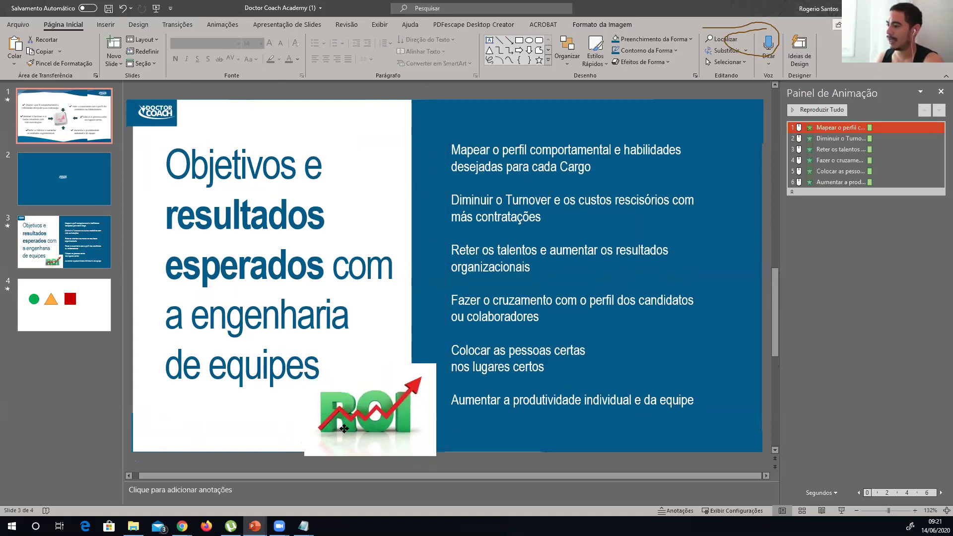
left_click_drag(347, 415, 351, 421)
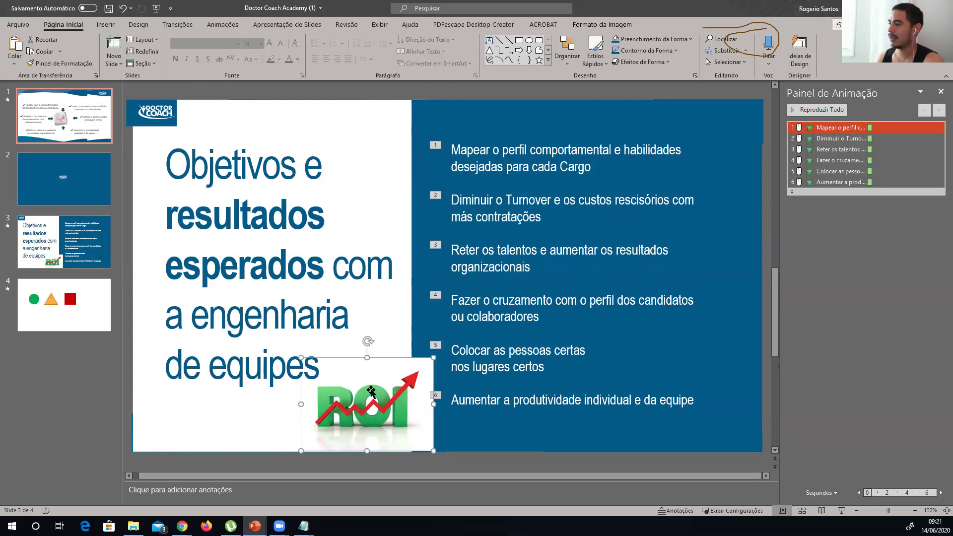
left_click(602, 24)
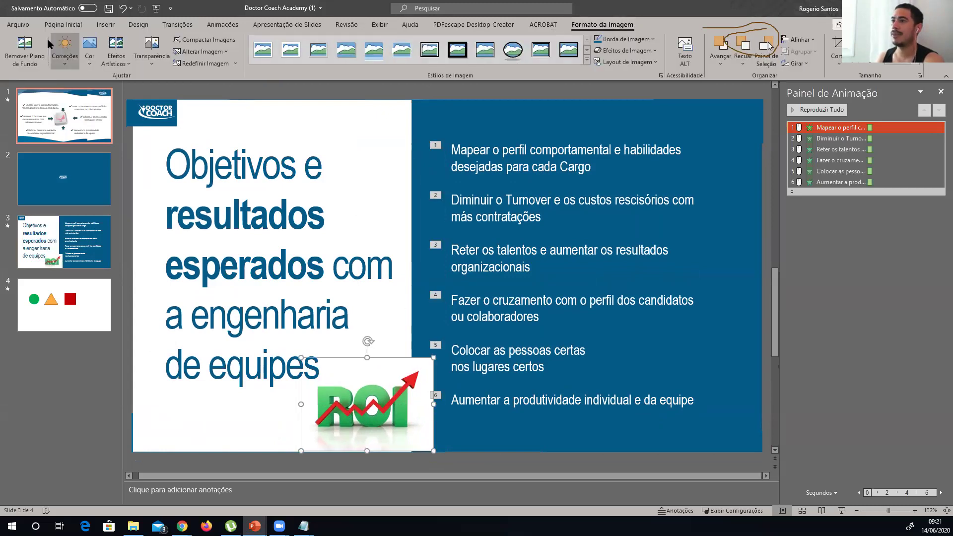
Remove the ROI graphic's white background with Remover Plano de Fundo and nudge it up.
left_click(22, 48)
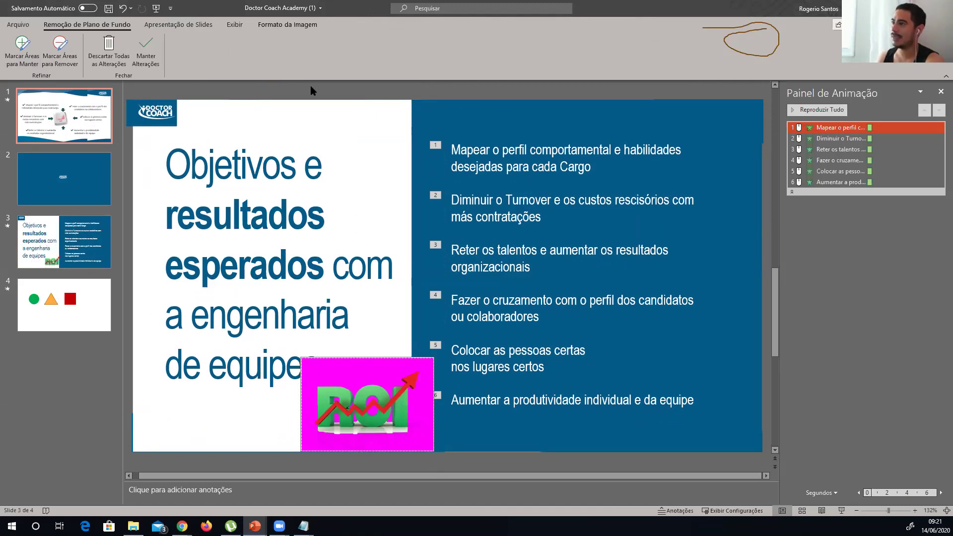
left_click(146, 44)
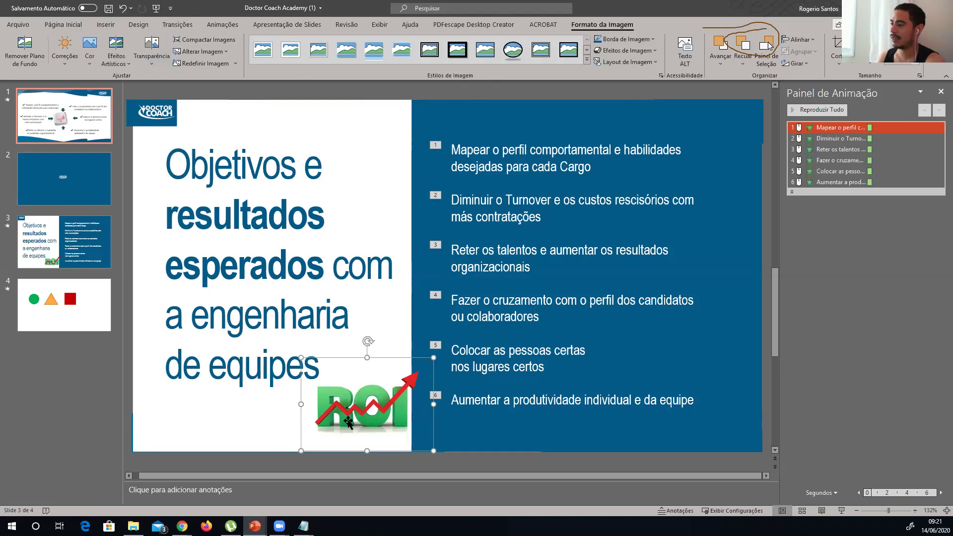
mouse_move(356, 411)
left_mouse_down()
mouse_move(362, 398)
mouse_move(354, 408)
left_mouse_up()
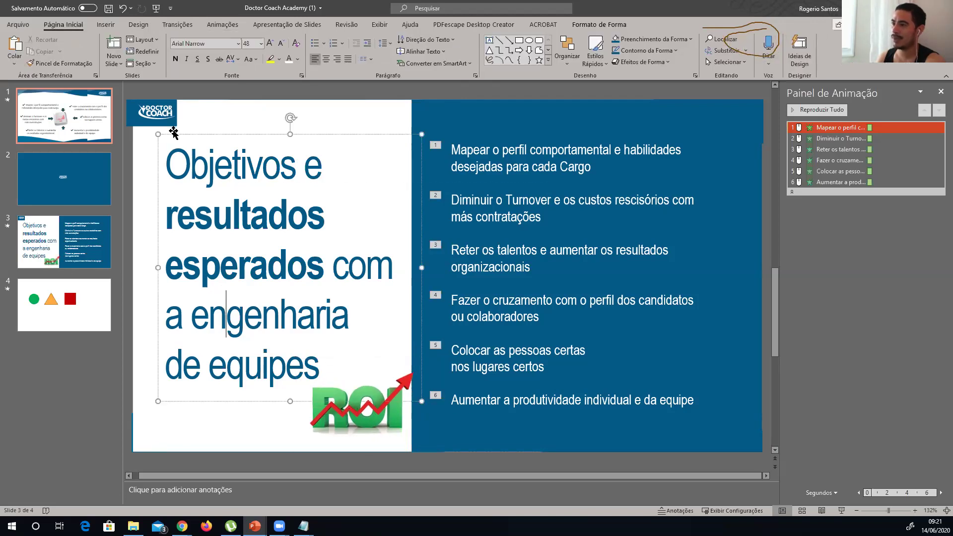
Shift the title text box slightly left and move the ROI graphic right to overlap the blue panel.
left_click_drag(173, 138, 166, 138)
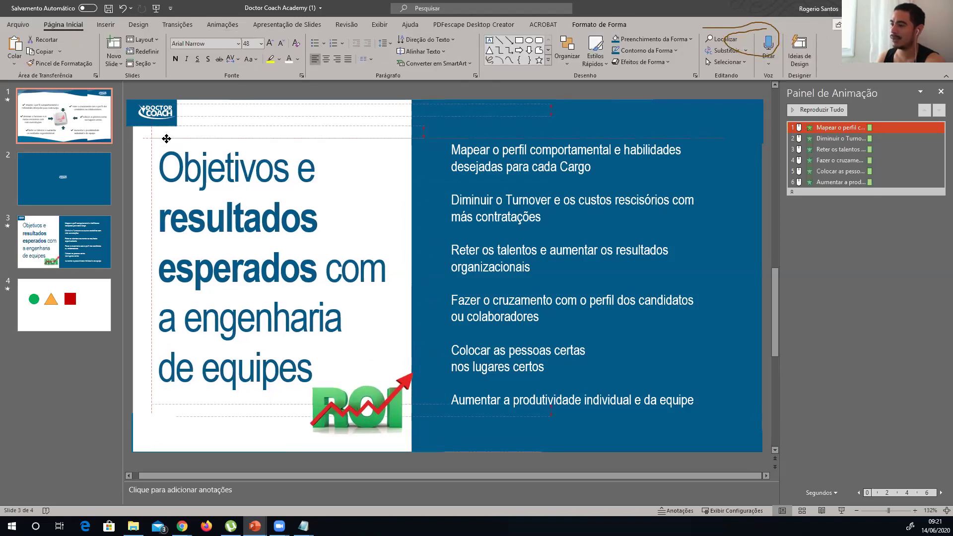
left_click(381, 430)
left_click_drag(367, 414, 373, 408)
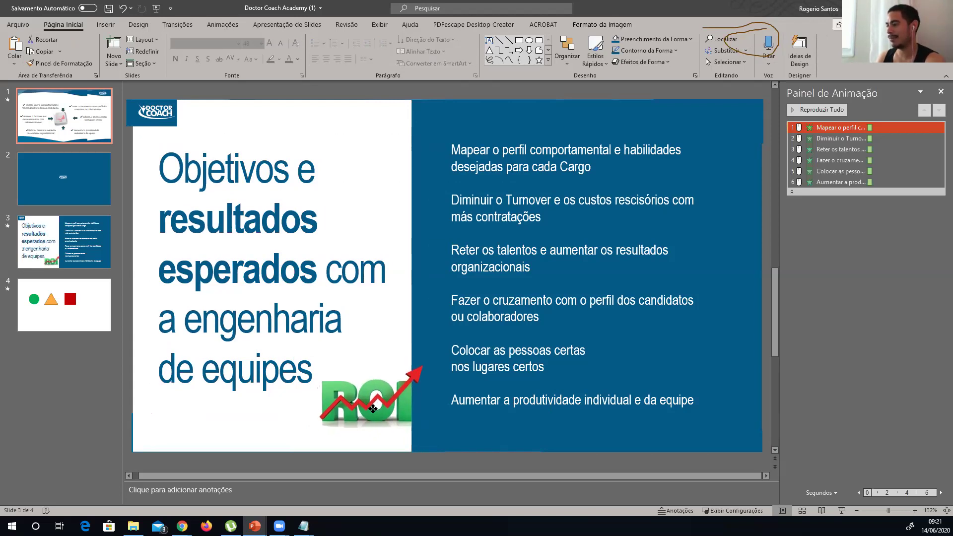
Raise the objectives list slightly and move the first slide below the blue title slide.
left_click(477, 193)
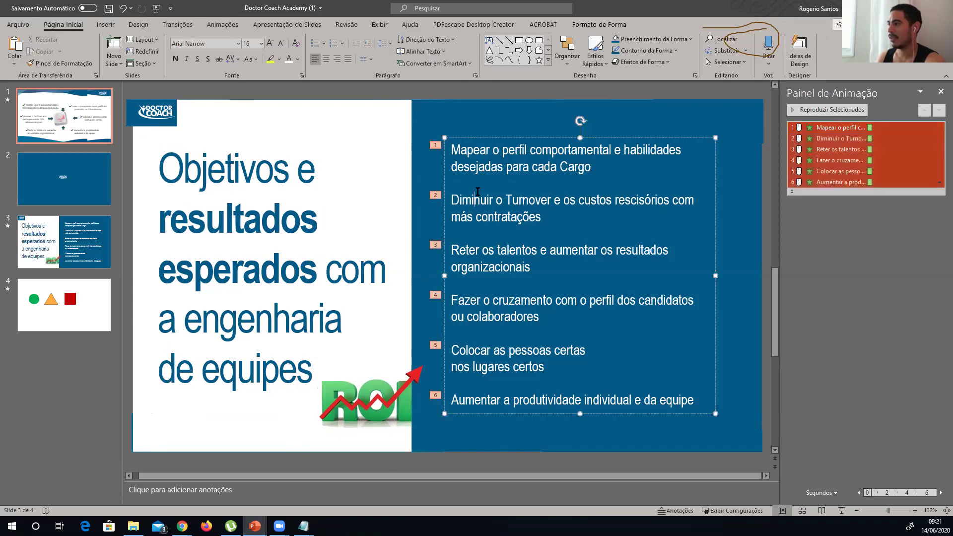
left_click_drag(473, 140, 472, 132)
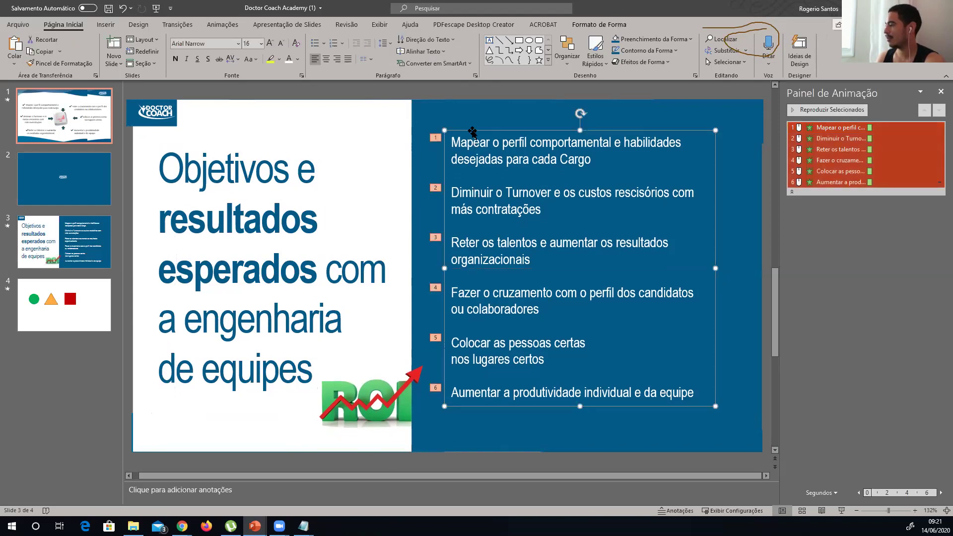
left_click_drag(64, 116, 61, 190)
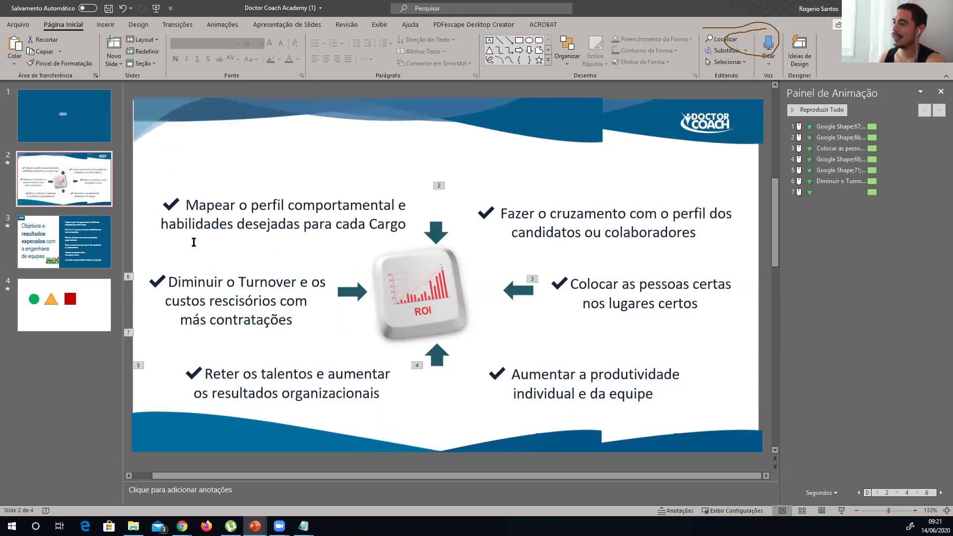
Delete the blue Doctor Coach title slide and the three-shapes slide.
left_click(61, 121)
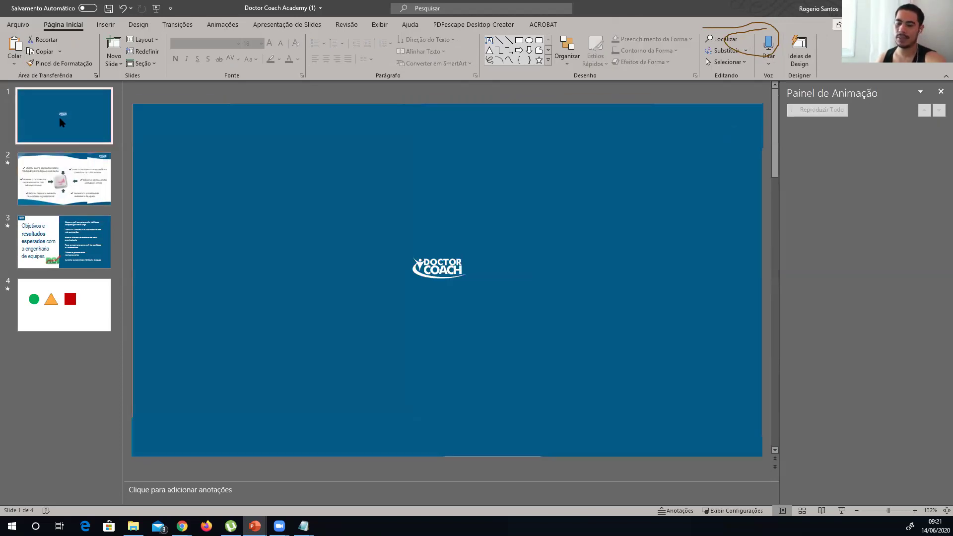
key("Delete")
left_click(55, 225)
key("Delete")
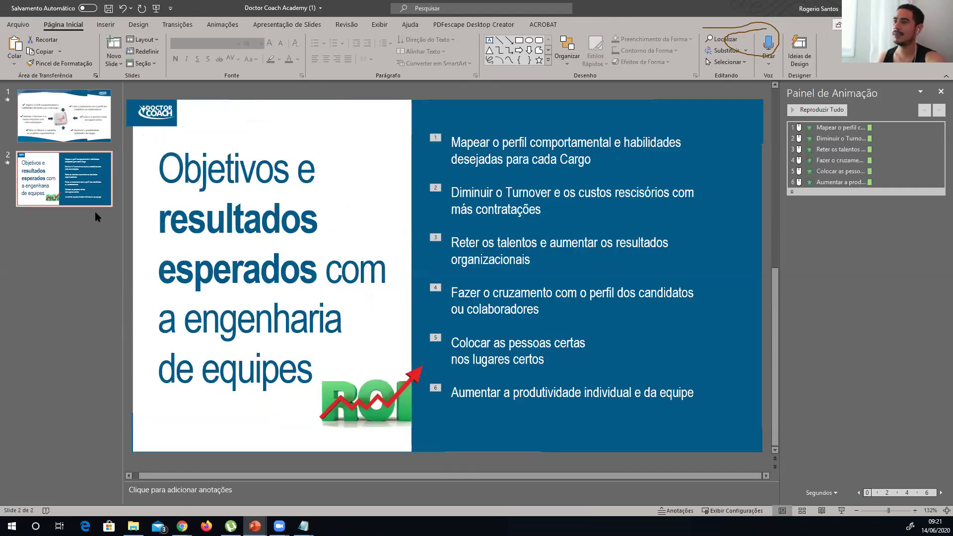
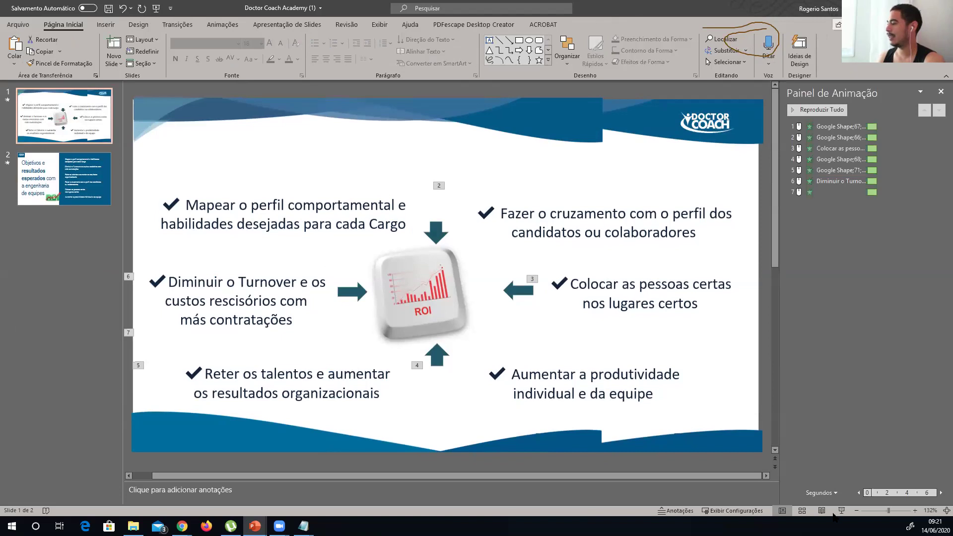
Play the slide show, step through slide 2's bullets one by one, and exit back to editing.
left_click(841, 511)
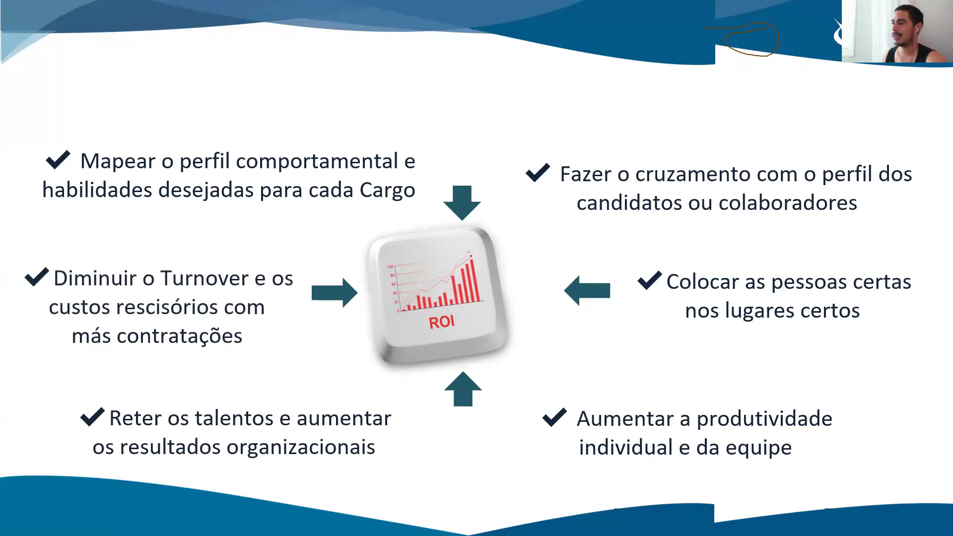
key("Right")
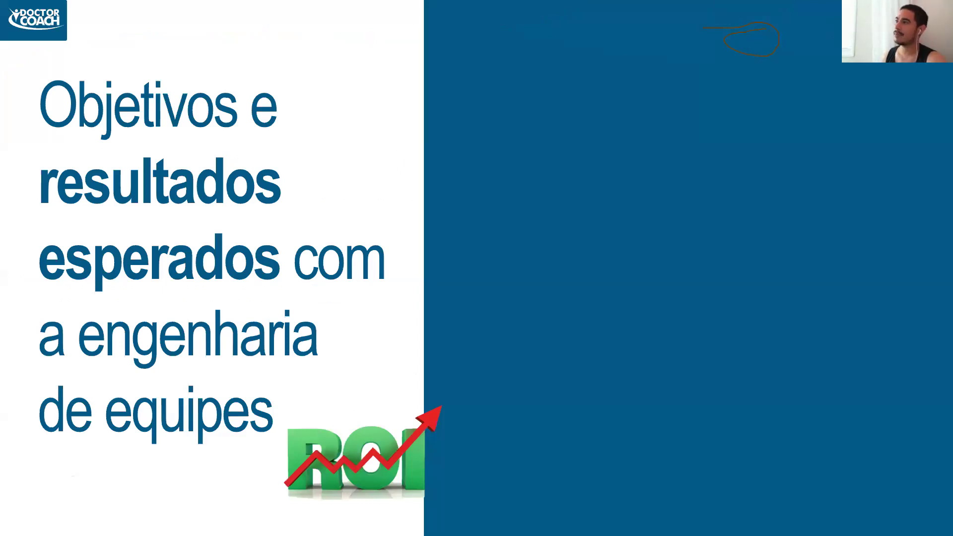
key("Right")
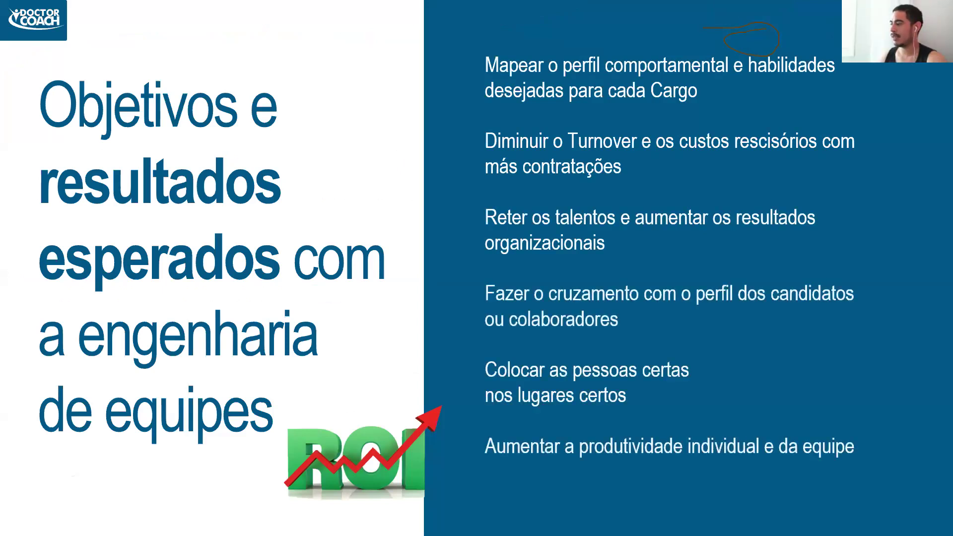
key("Left")
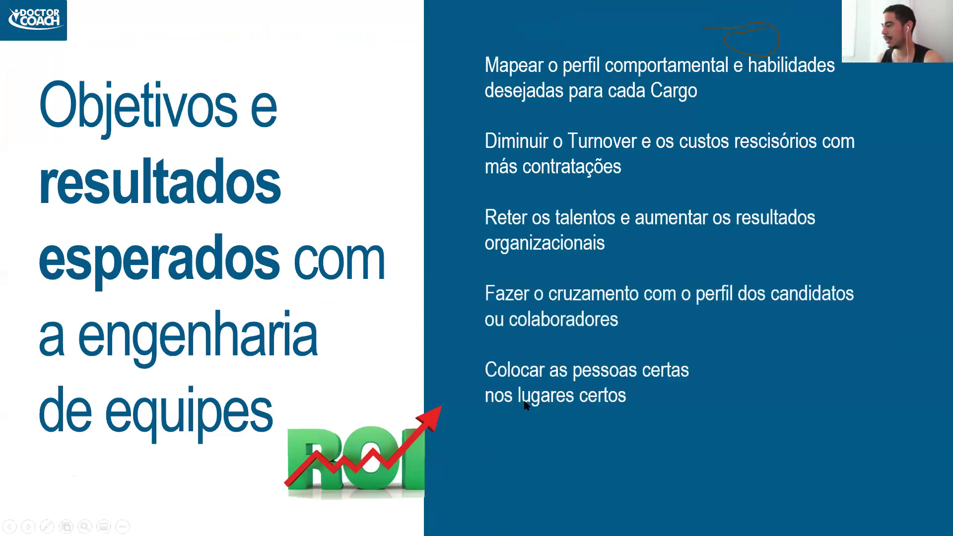
key("Right")
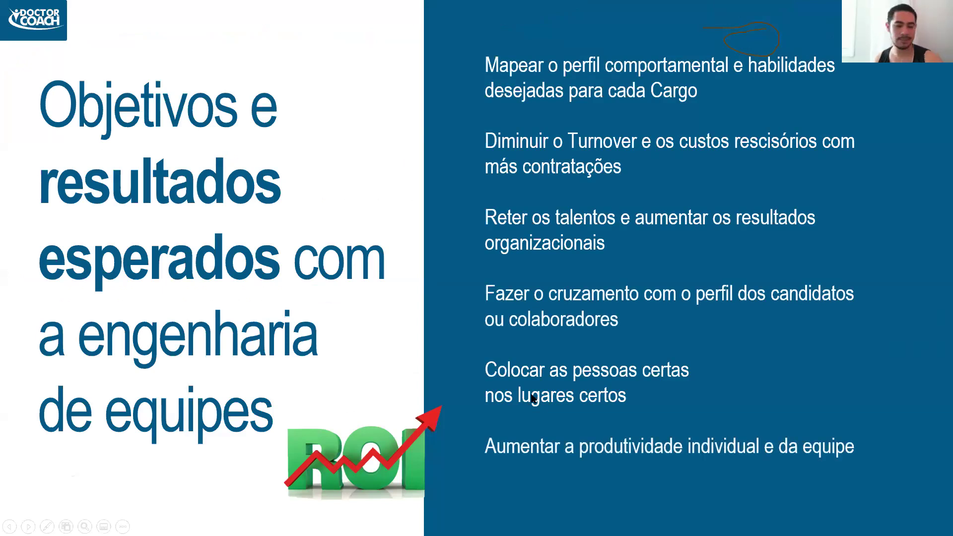
key("Escape")
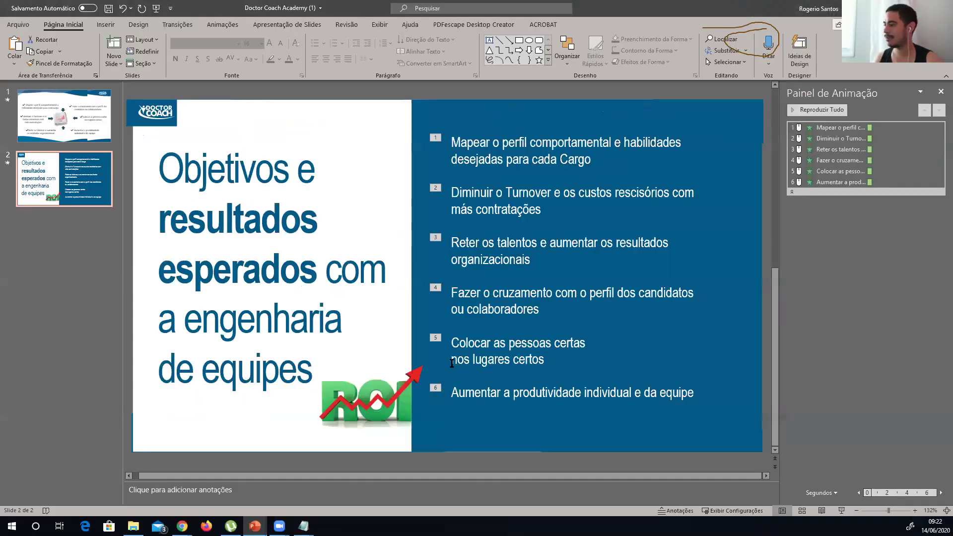
Join 'nos lugares certos' onto the previous line, nudge the bullet list right and down, and preview it.
left_click(452, 363)
key("BackSpace")
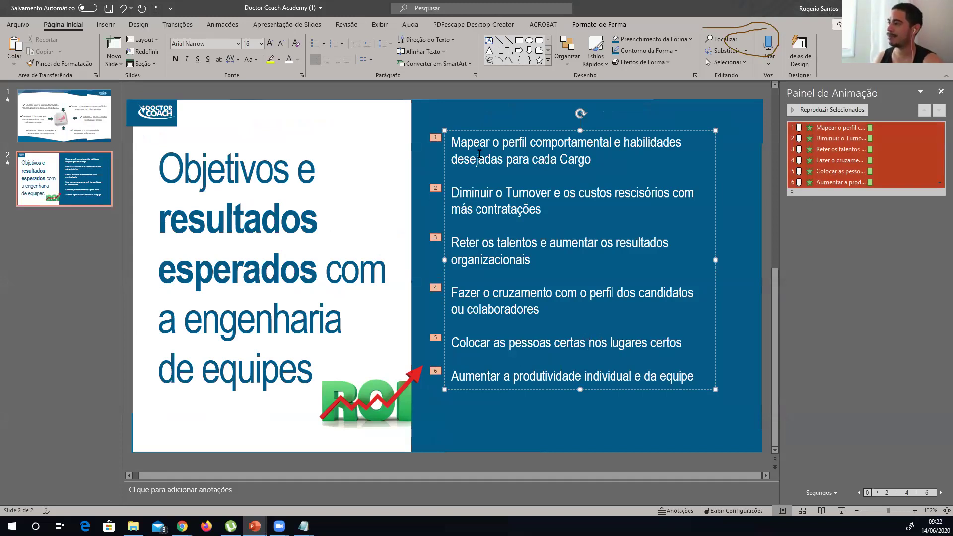
left_click_drag(483, 144, 486, 146)
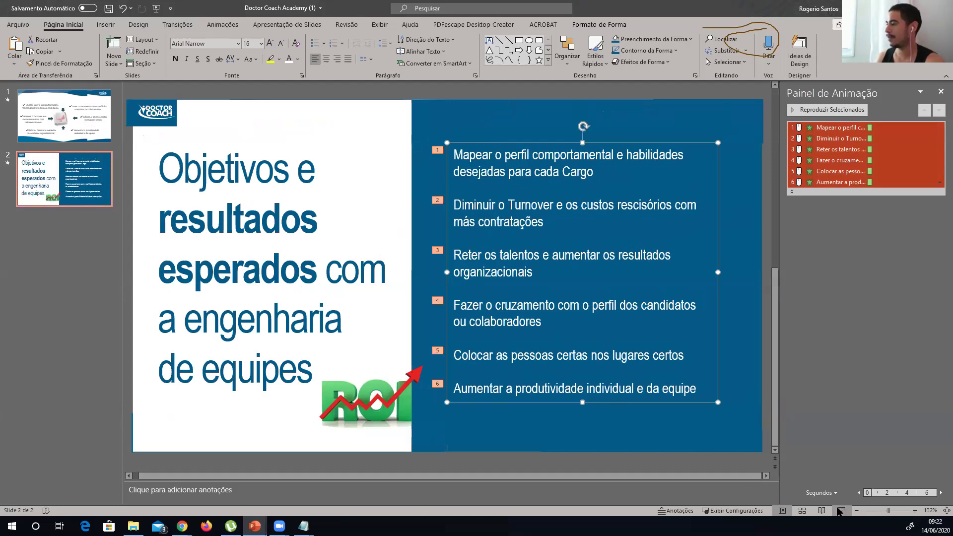
left_click(841, 510)
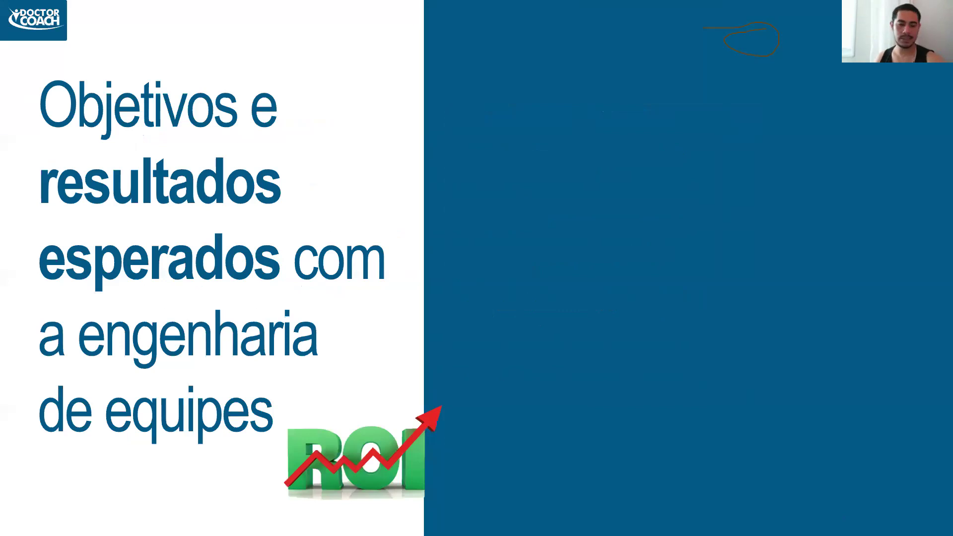
key("Escape")
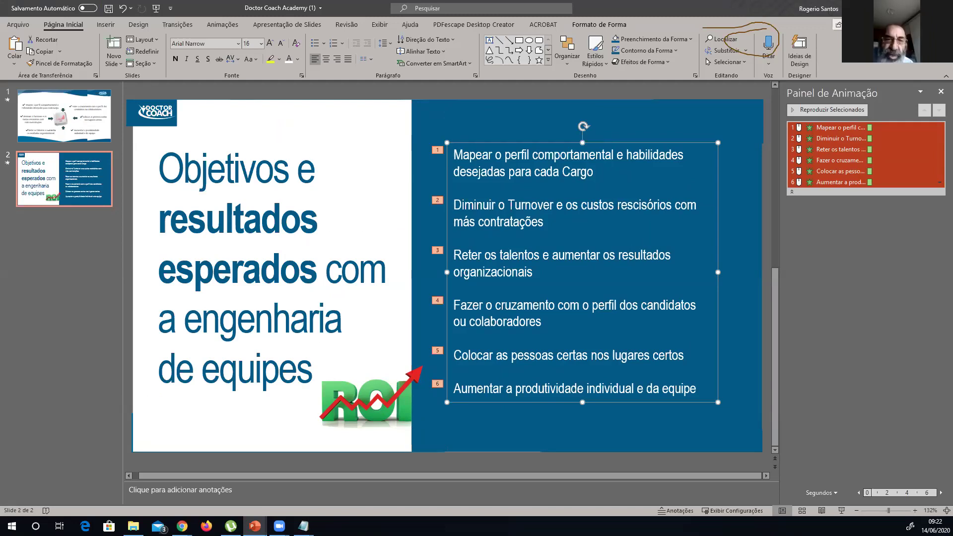
Enlarge the DOCTOR COACH logo slightly and move it into slide 2's top-left corner.
left_click(127, 105)
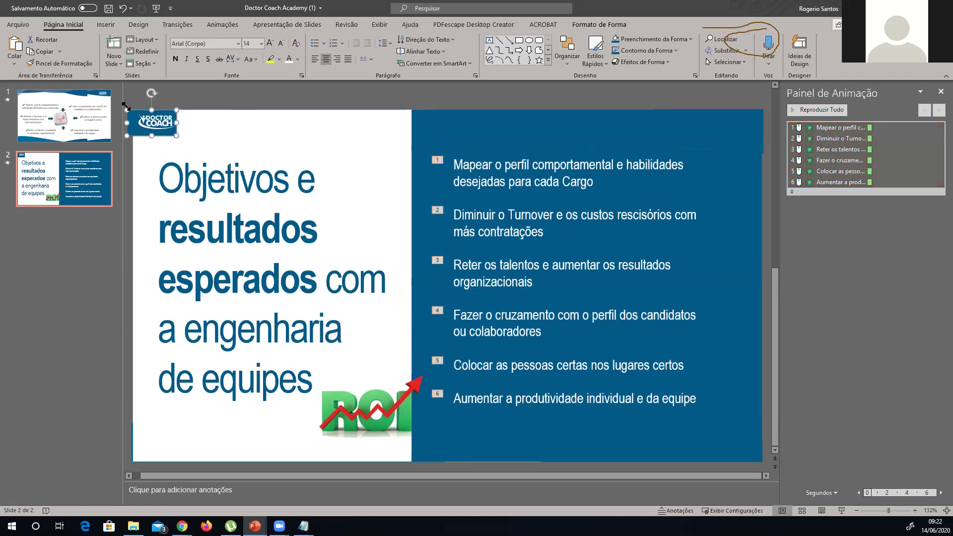
left_click_drag(126, 107, 132, 101)
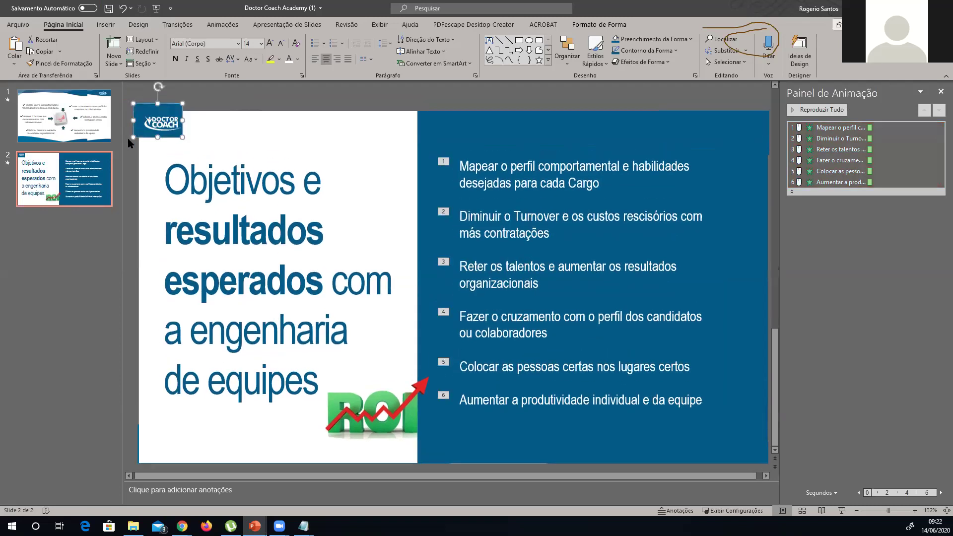
left_click(130, 145)
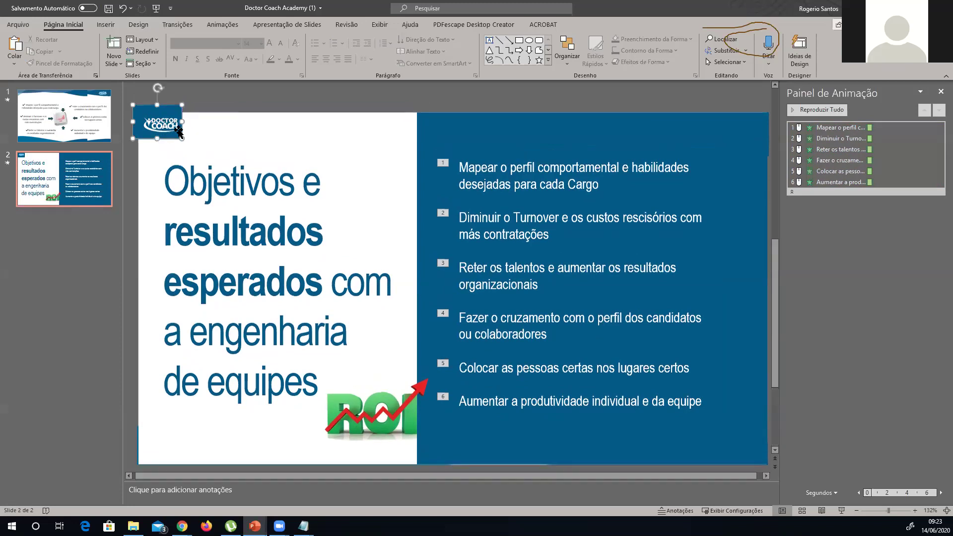
mouse_move(133, 96)
left_mouse_down()
mouse_move(187, 139)
mouse_move(203, 96)
left_mouse_up()
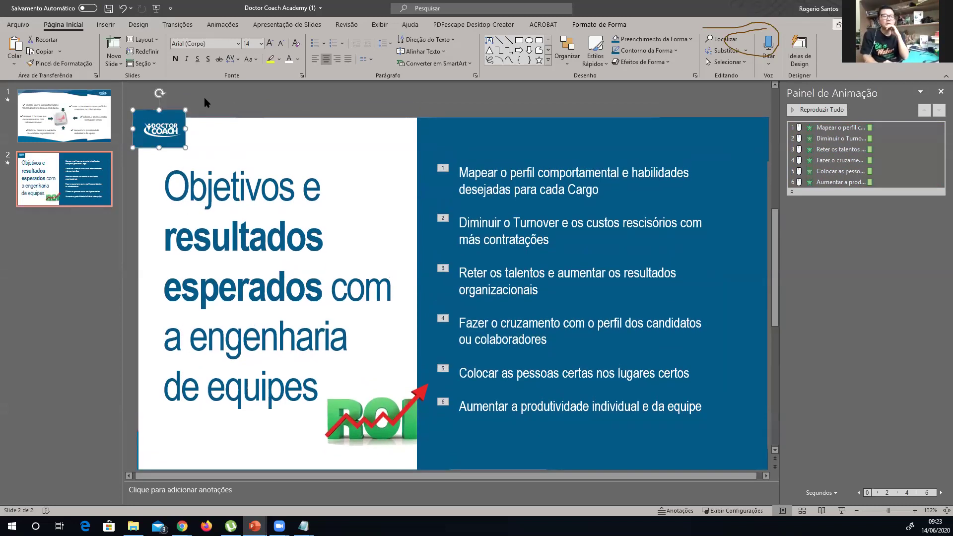
left_click(203, 95)
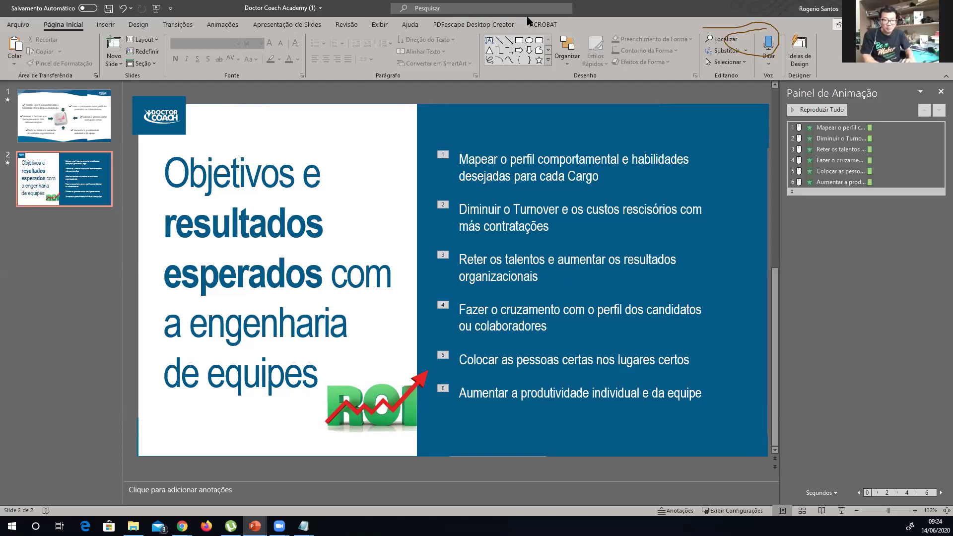
Load the sbap.com.br website in Chrome.
key("shift+F5")
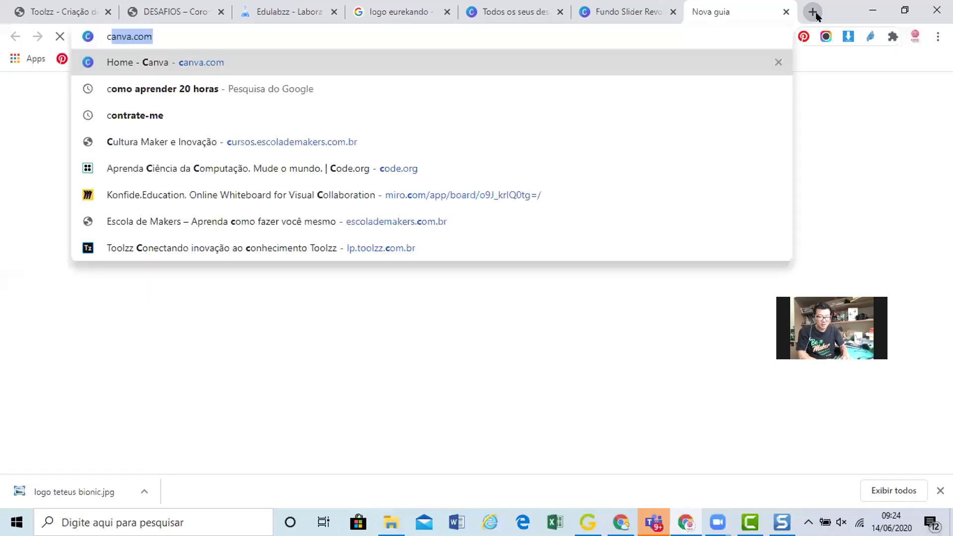
type("urs")
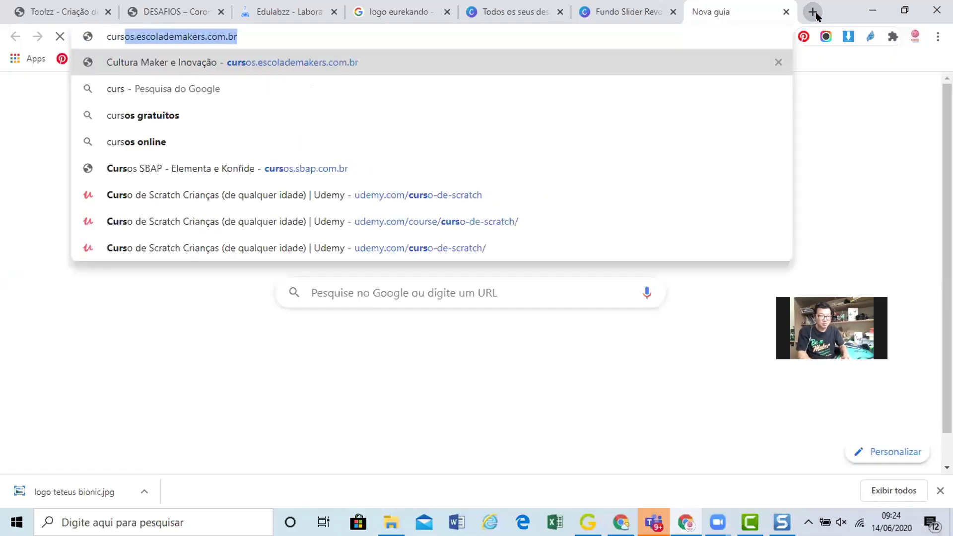
key("BackSpace")
key("BackSpace")
key("BackSpace")
key("BackSpace")
type("s")
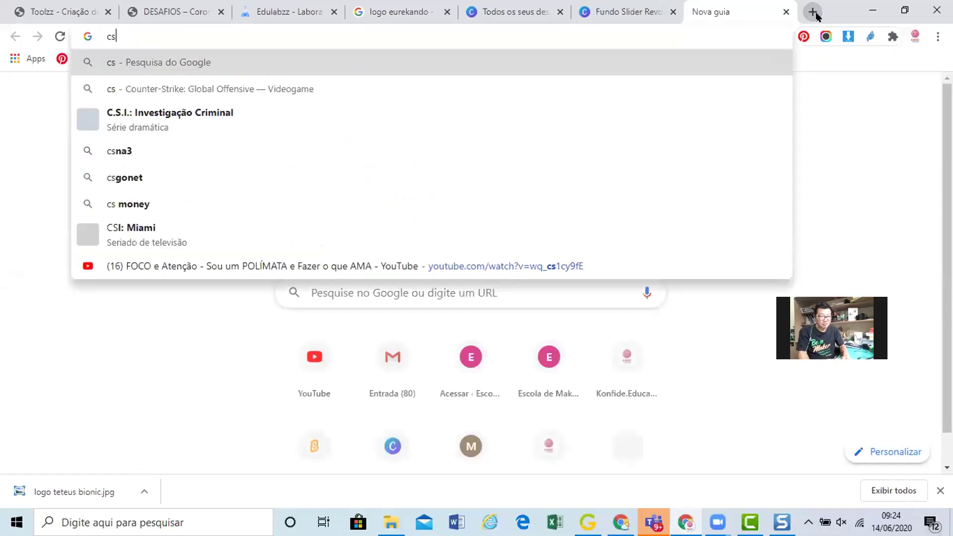
key("BackSpace")
key("BackSpace")
type("sbap.com.br")
key("Return")
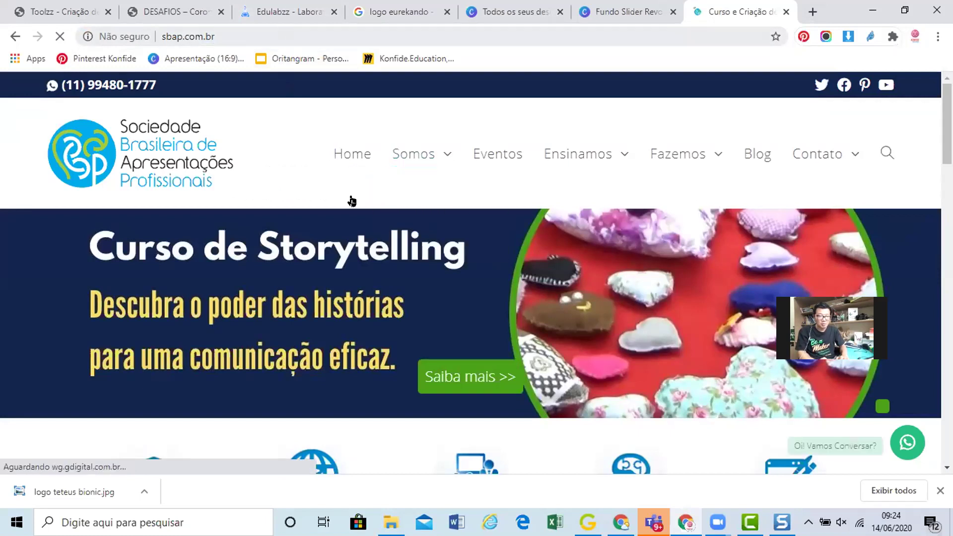
Change the address to cursos.sbap.com.br/apresentacoes and load the presentations course page.
left_click(264, 30)
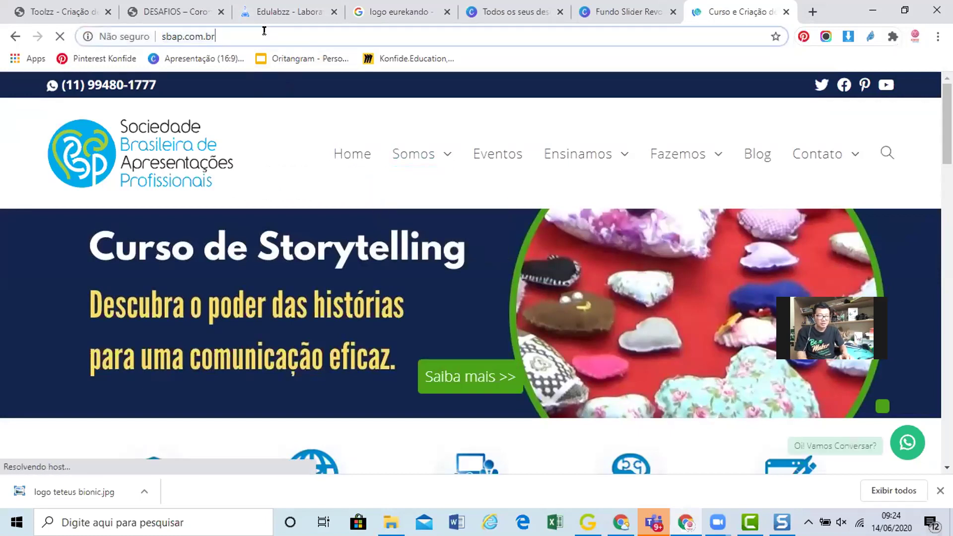
left_click(264, 30)
type("cursos.sbap.com.br/apresentacoes")
key("Return")
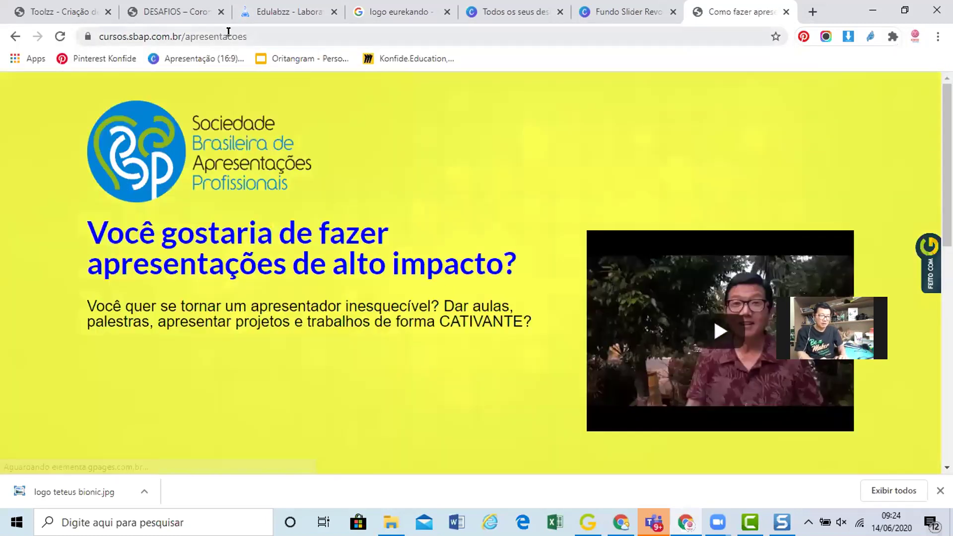
left_click(229, 38)
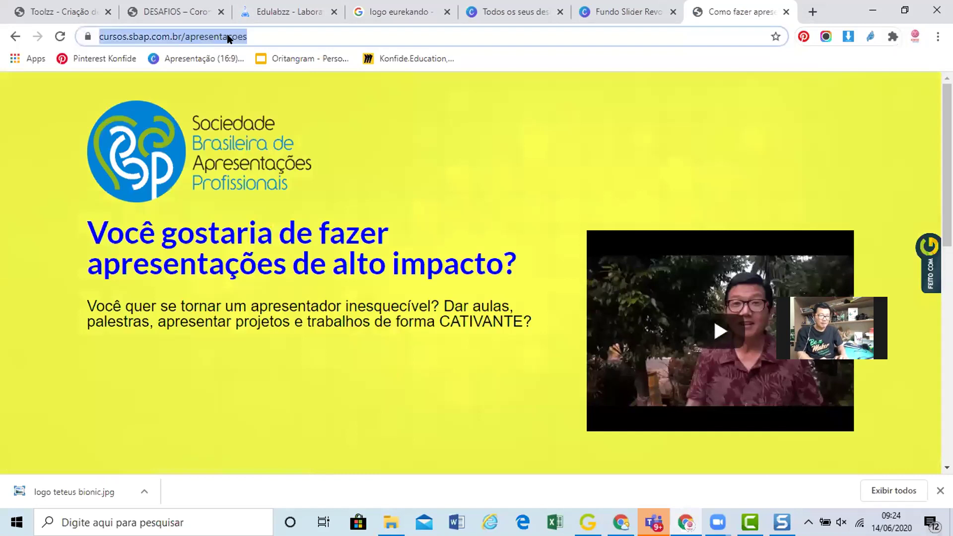
double_click(228, 38)
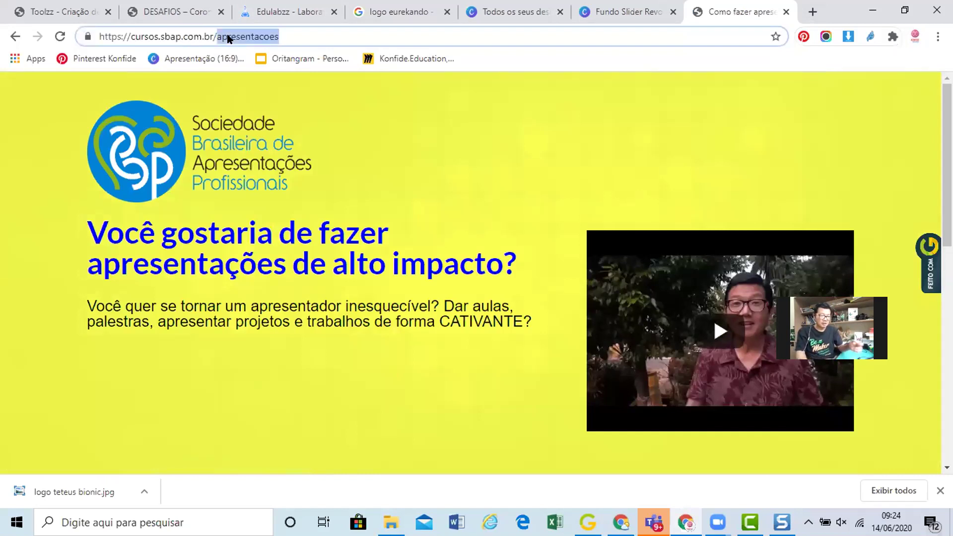
Remove 'apresentacoes' from the URL to load cursos.sbap.com.br and scroll through its workshop listings.
key("BackSpace")
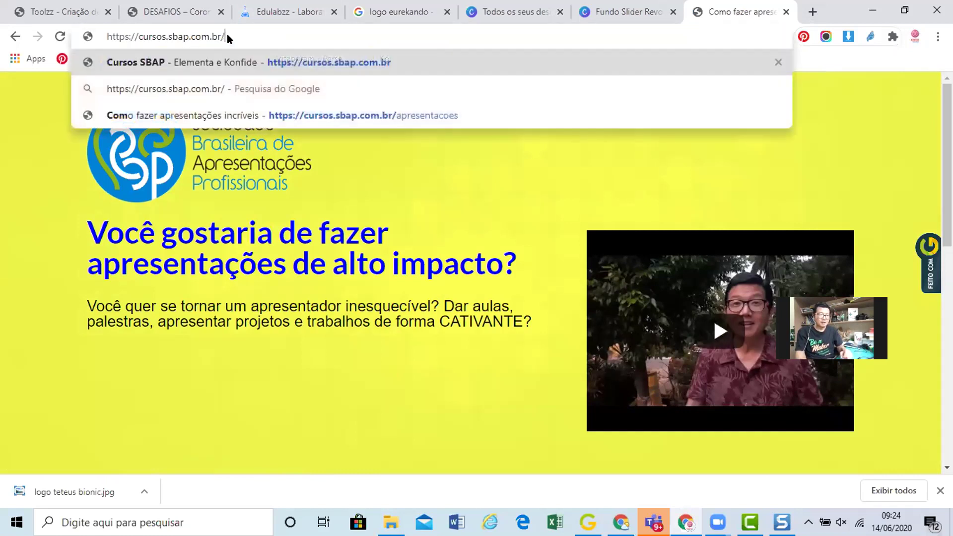
key("Return")
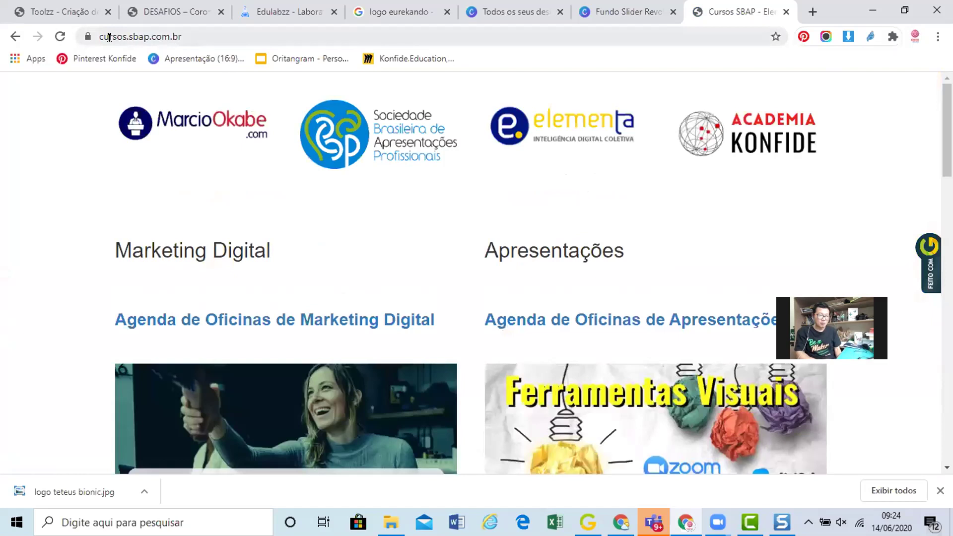
double_click(110, 38)
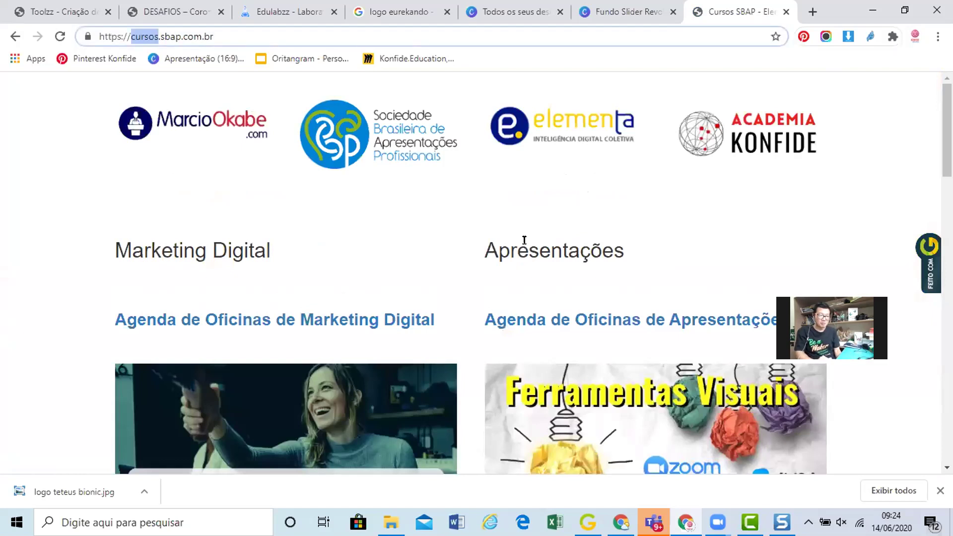
scroll(524, 241, "down", 2)
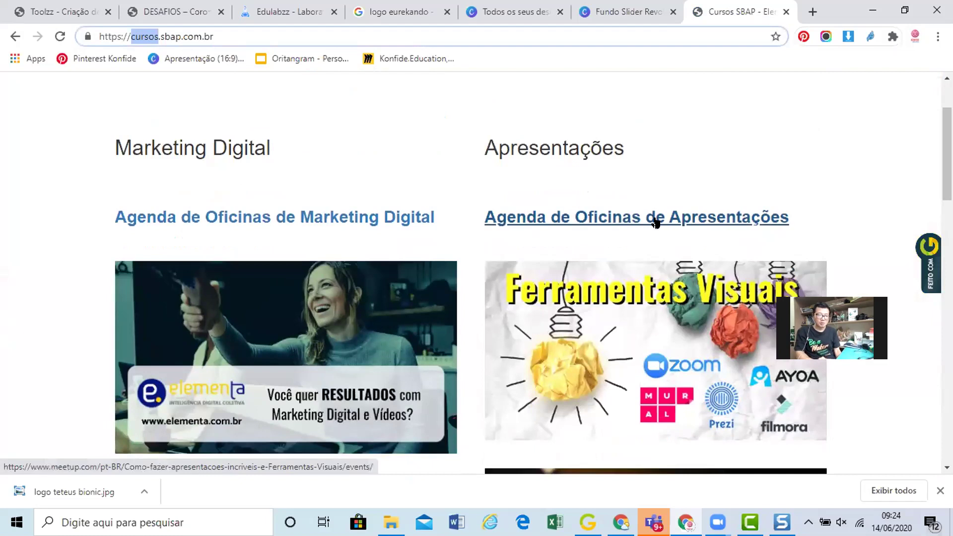
scroll(513, 184, "up", 2)
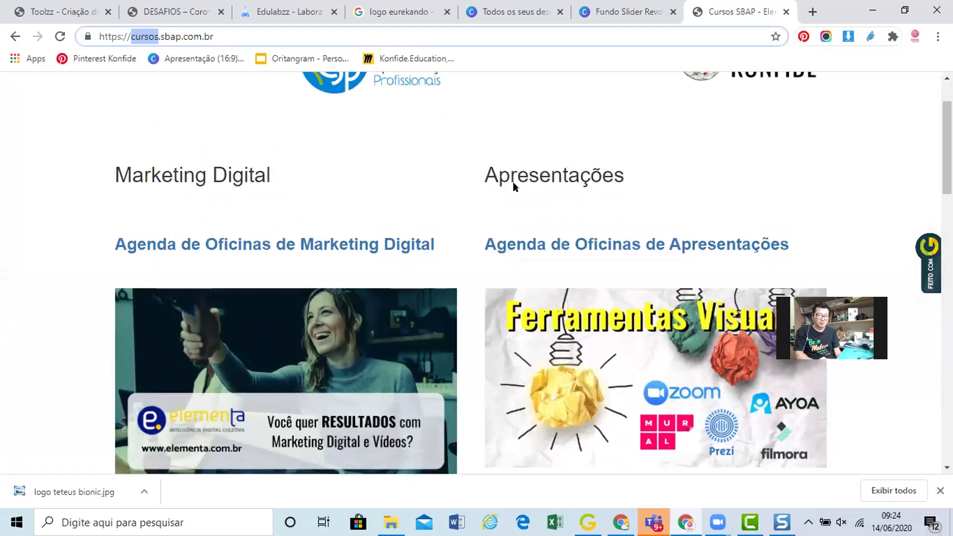